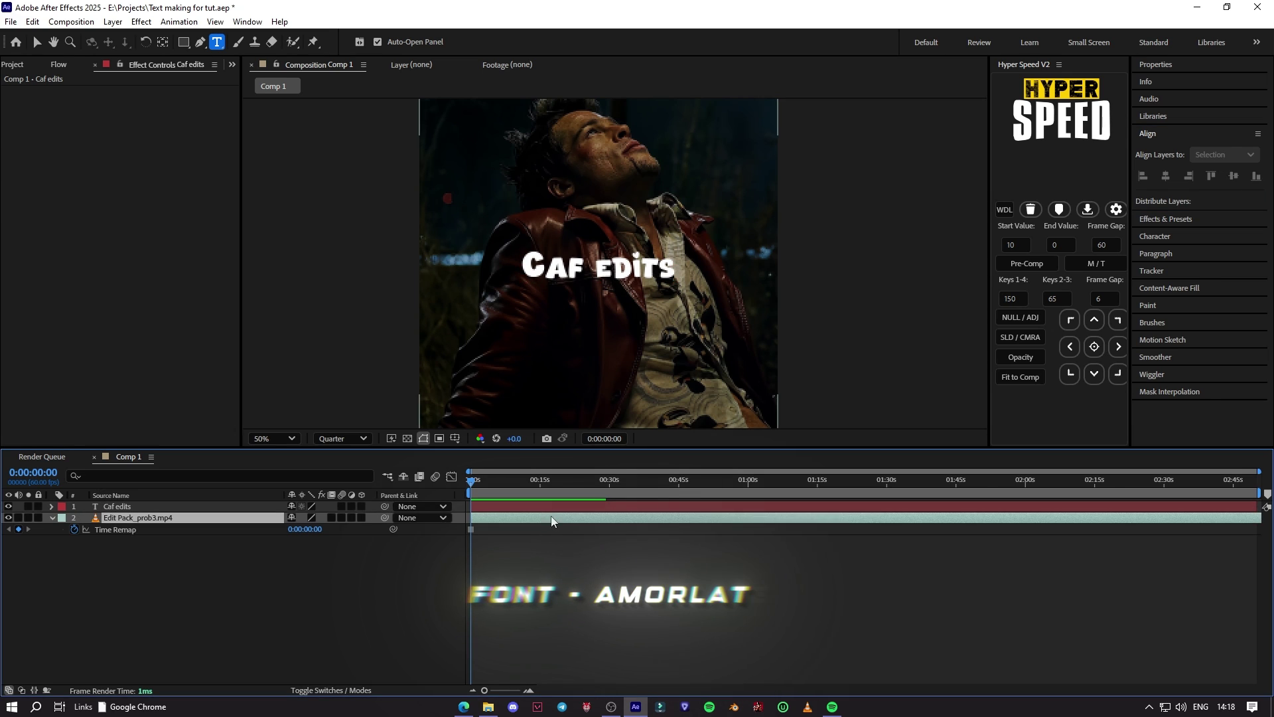
Step: Apply the S_TexturePlasma effect to the Caf edits text layer and switch the composition preview to Full resolution
click(1178, 219)
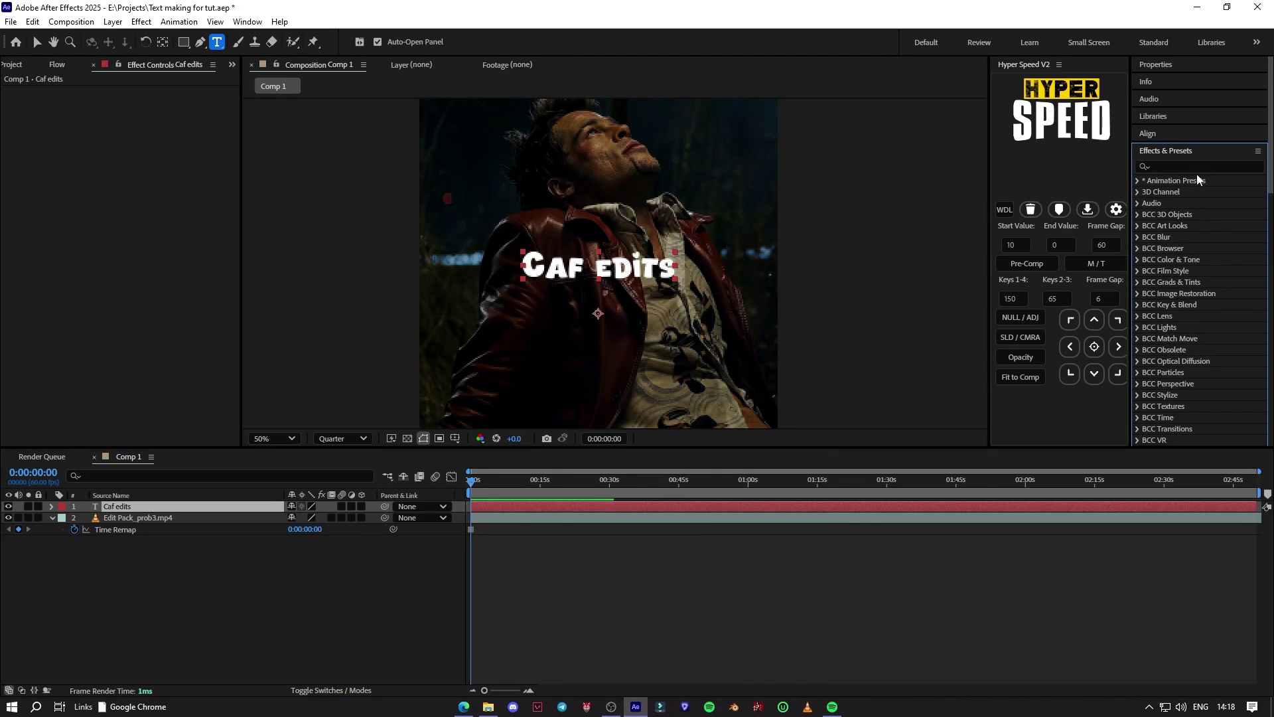
text(plasm)
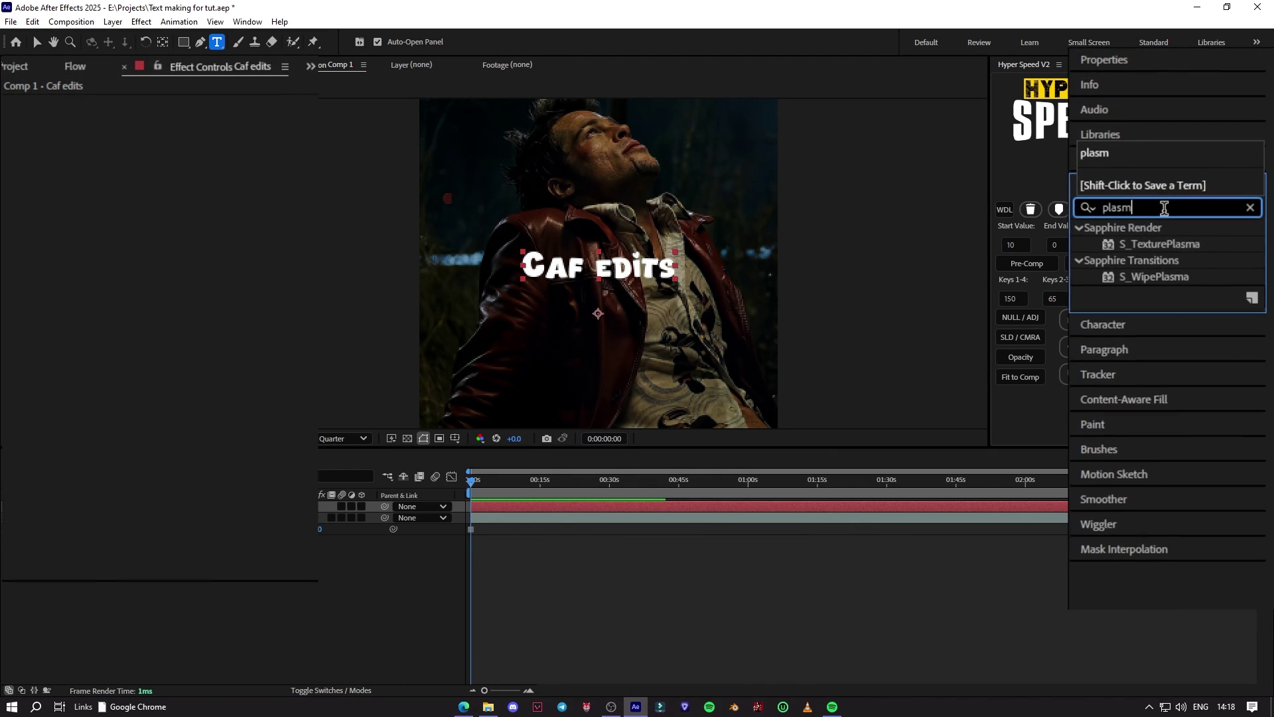
double_click(1153, 252)
scroll(614, 263, up, 1)
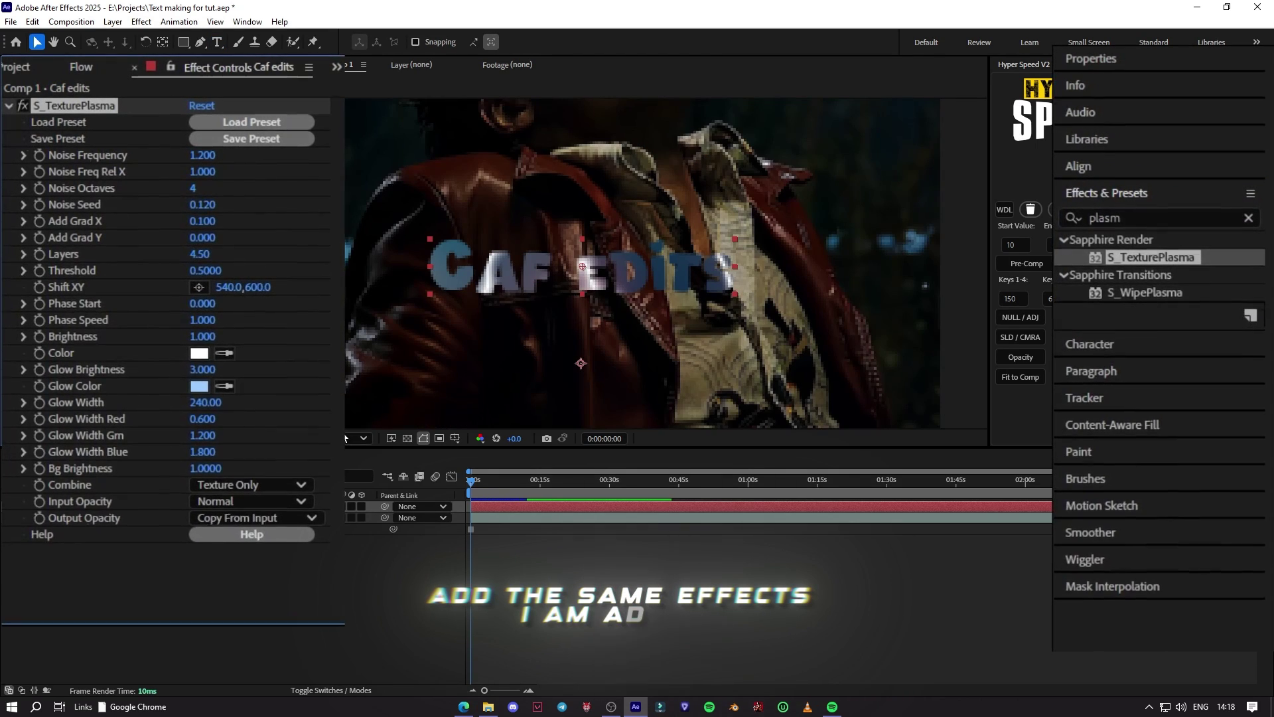
click(464, 371)
click(351, 438)
click(496, 505)
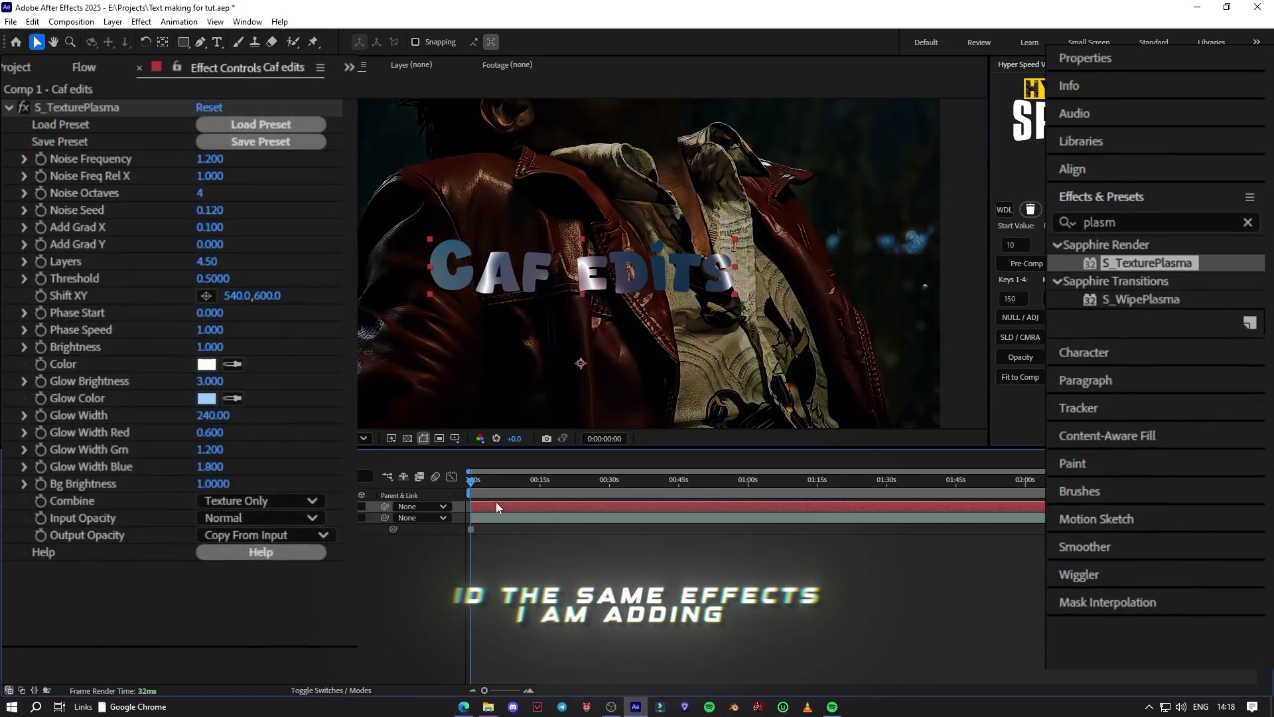
Step: Set the S_TexturePlasma Noise Frequency to 2.3
click(212, 160)
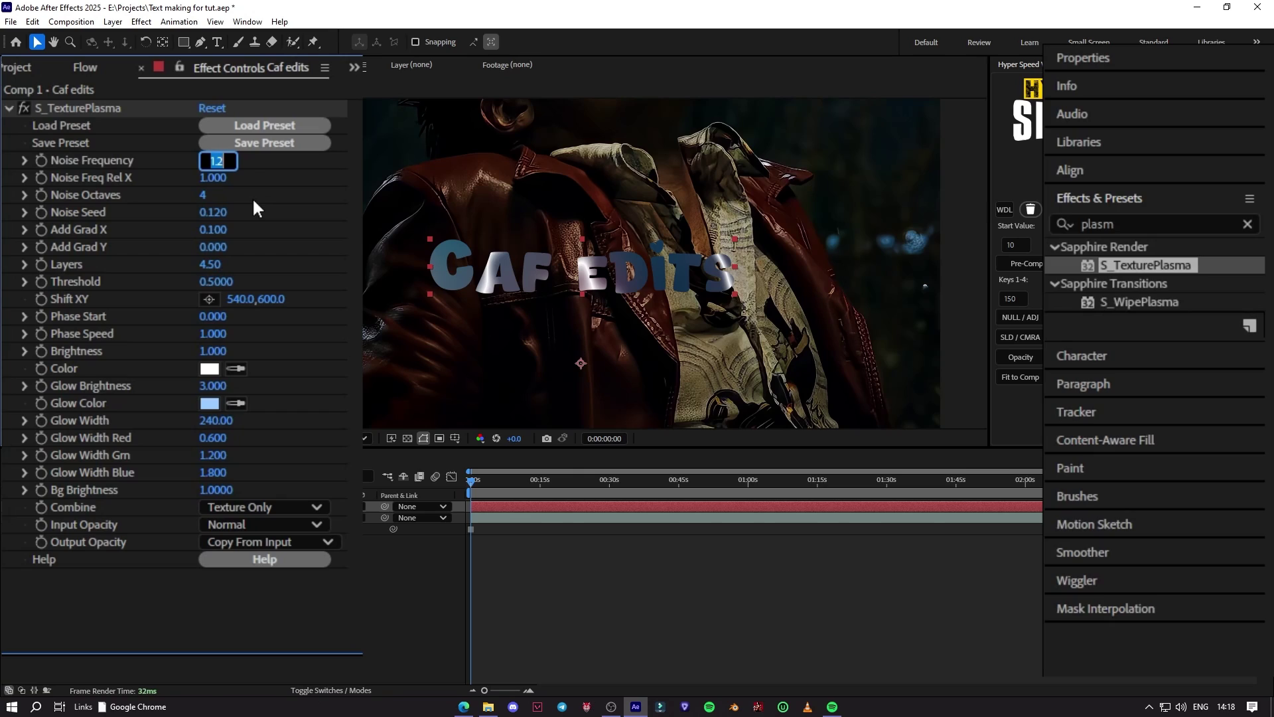
text(2.3)
key(Return)
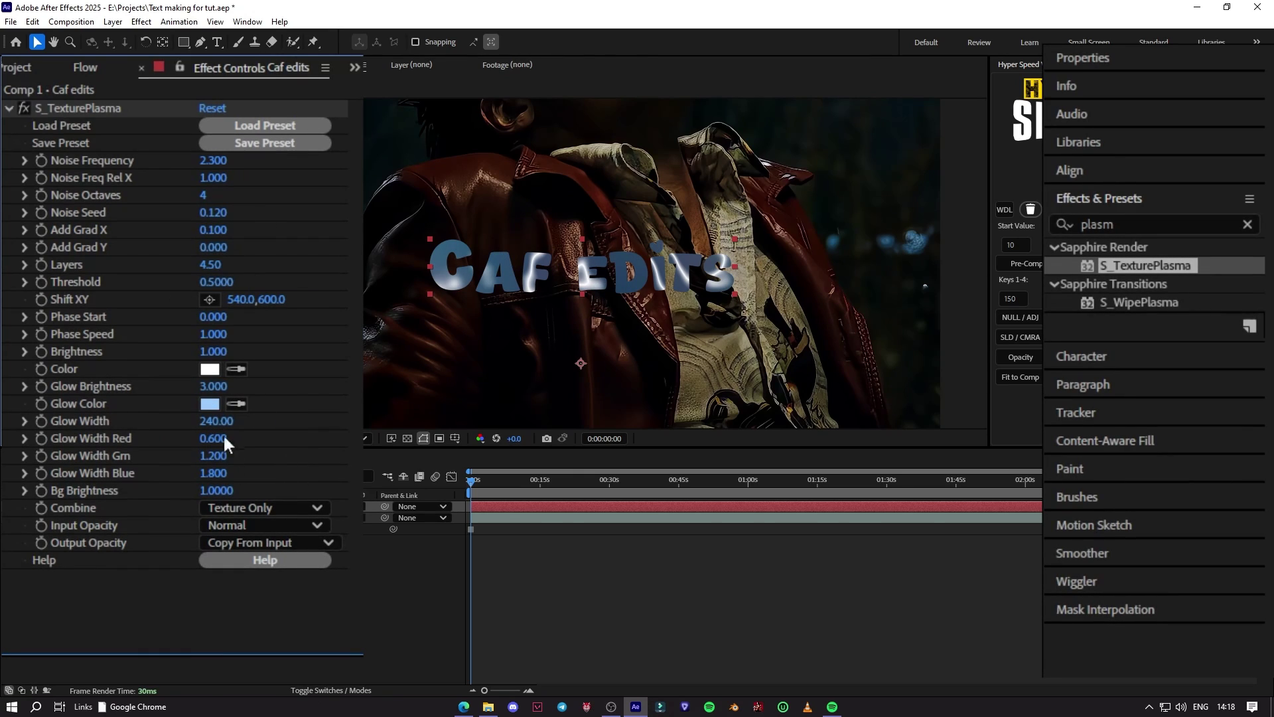
Step: Change the S_TexturePlasma Color to a bright saturated blue and scrub the timeline to check it
click(216, 369)
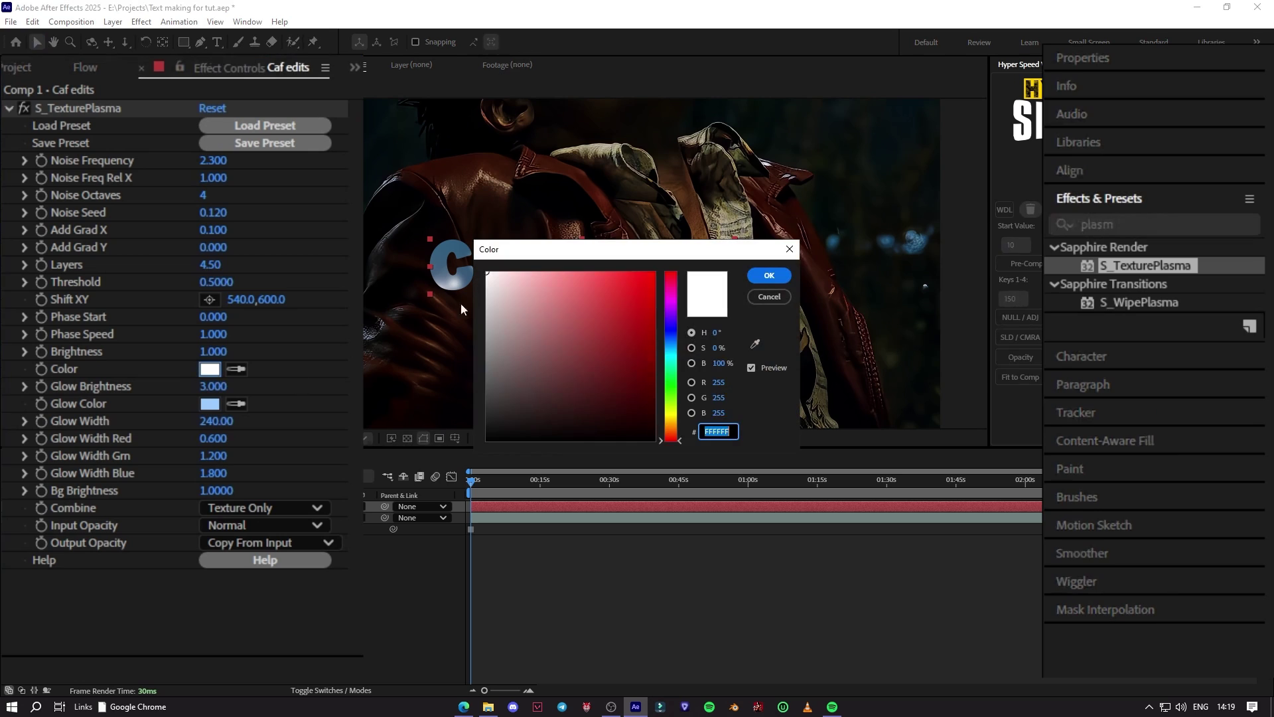
drag(661, 357, 668, 342)
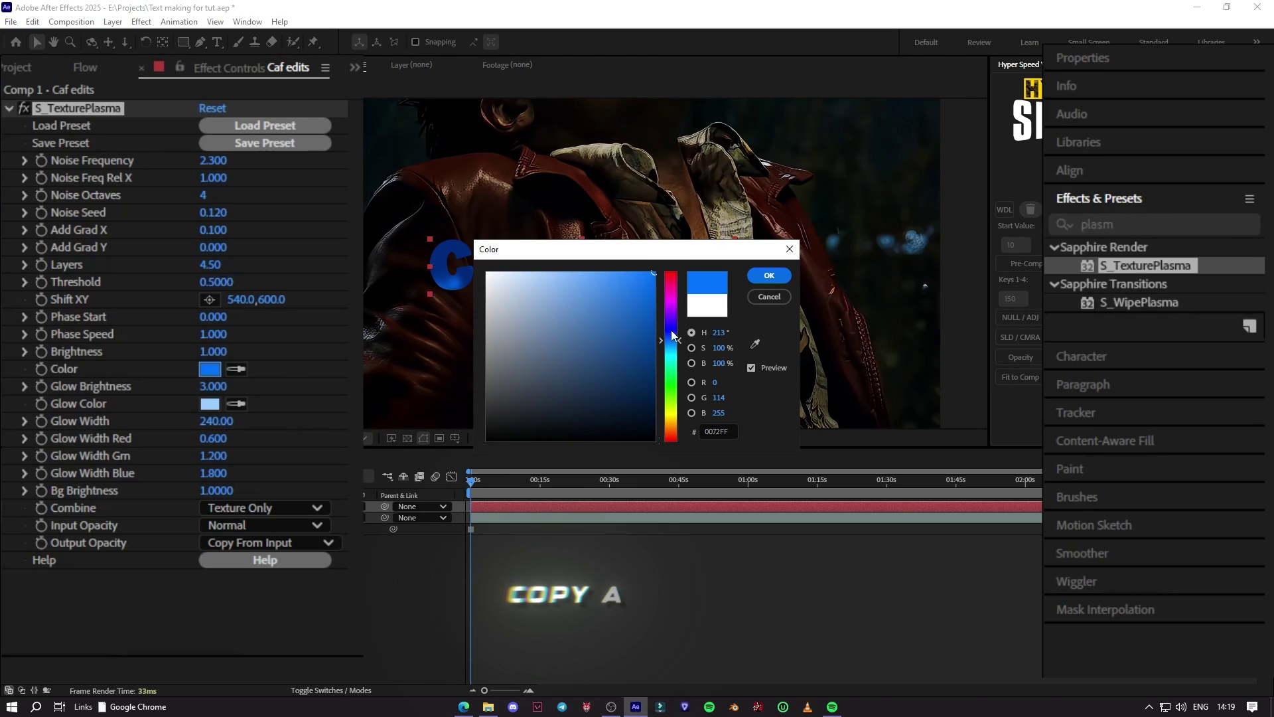
click(768, 276)
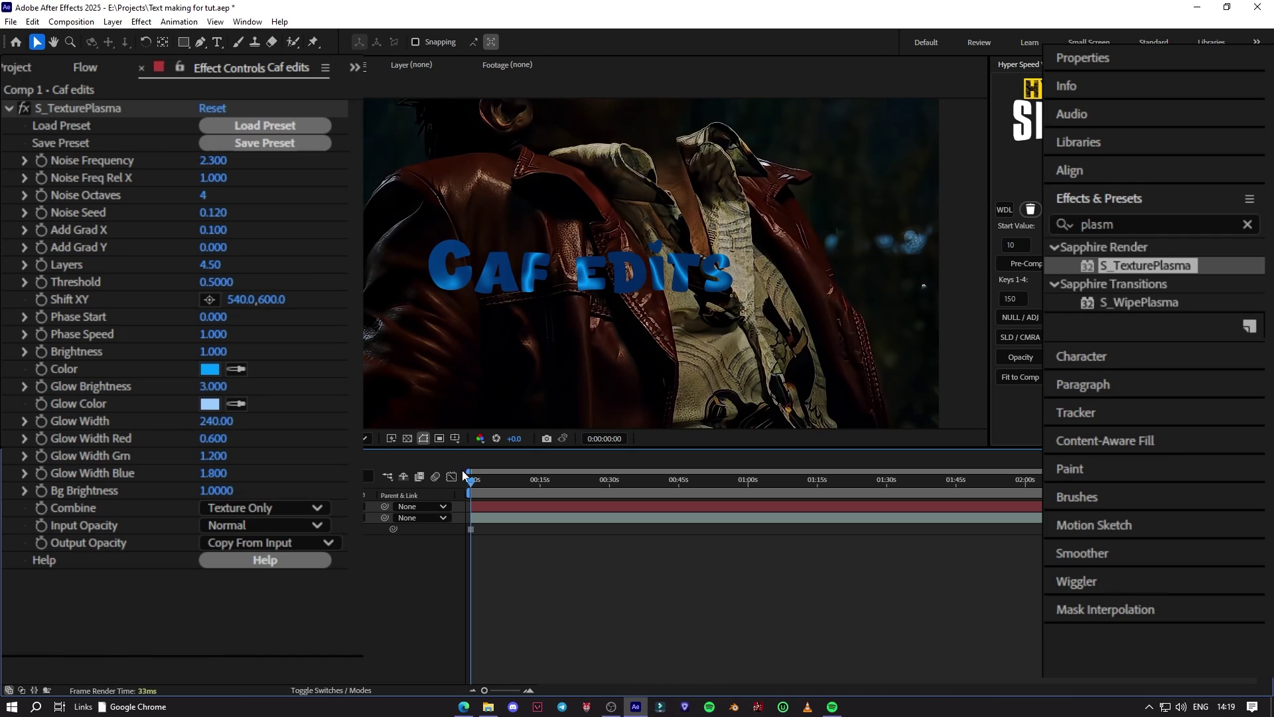
drag(503, 483, 459, 488)
Step: Set the S_TexturePlasma Glow Color to the saturated blue 0080FF and scrub the timeline to check it
click(210, 404)
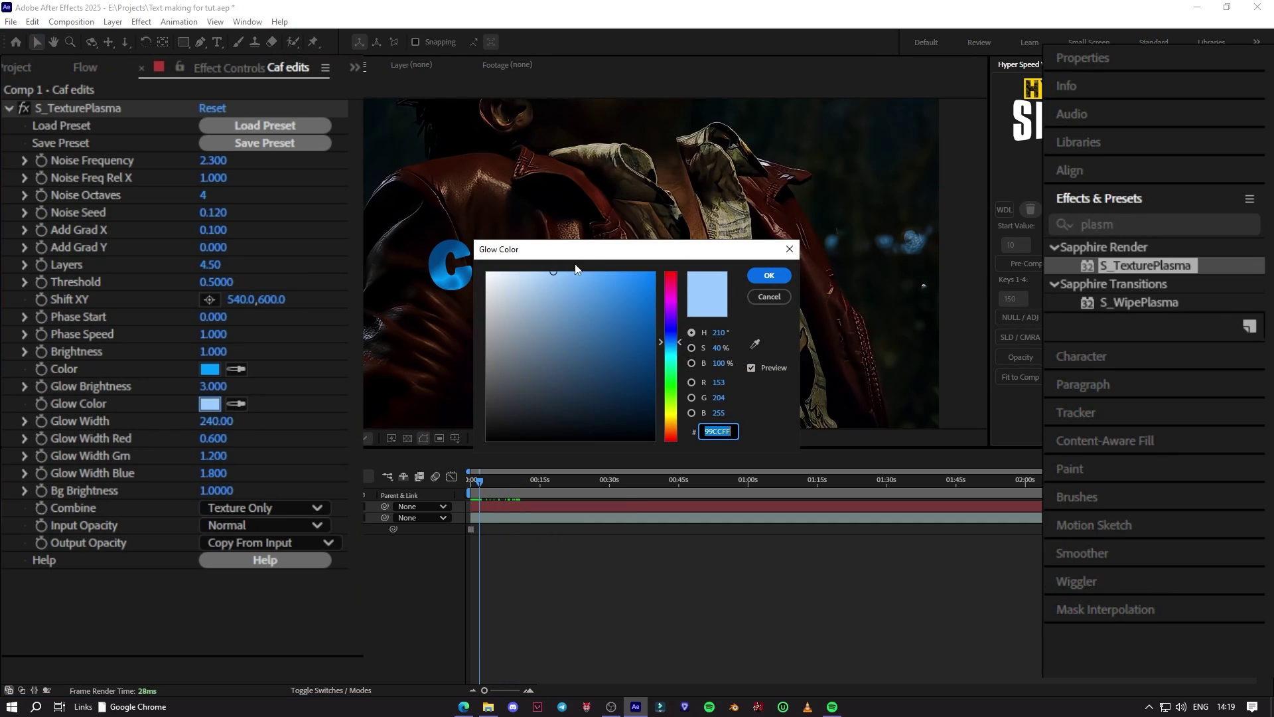
drag(586, 252, 586, 404)
drag(612, 446, 645, 419)
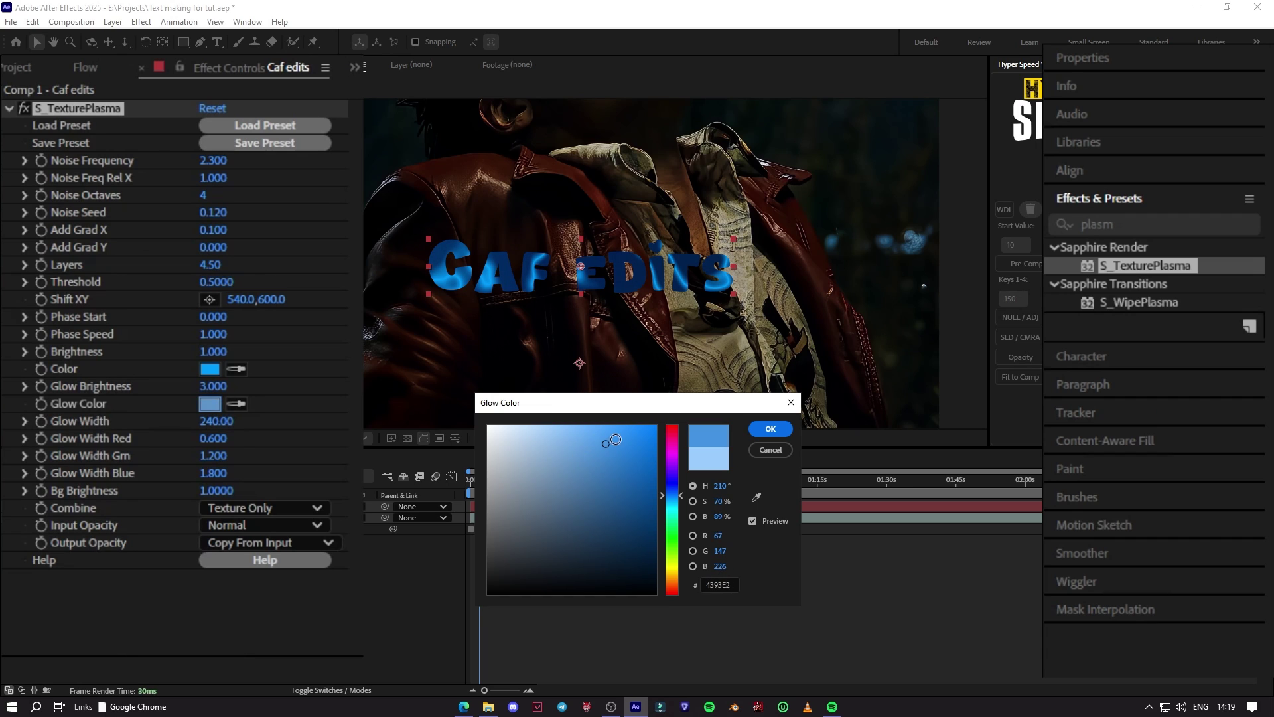
click(770, 429)
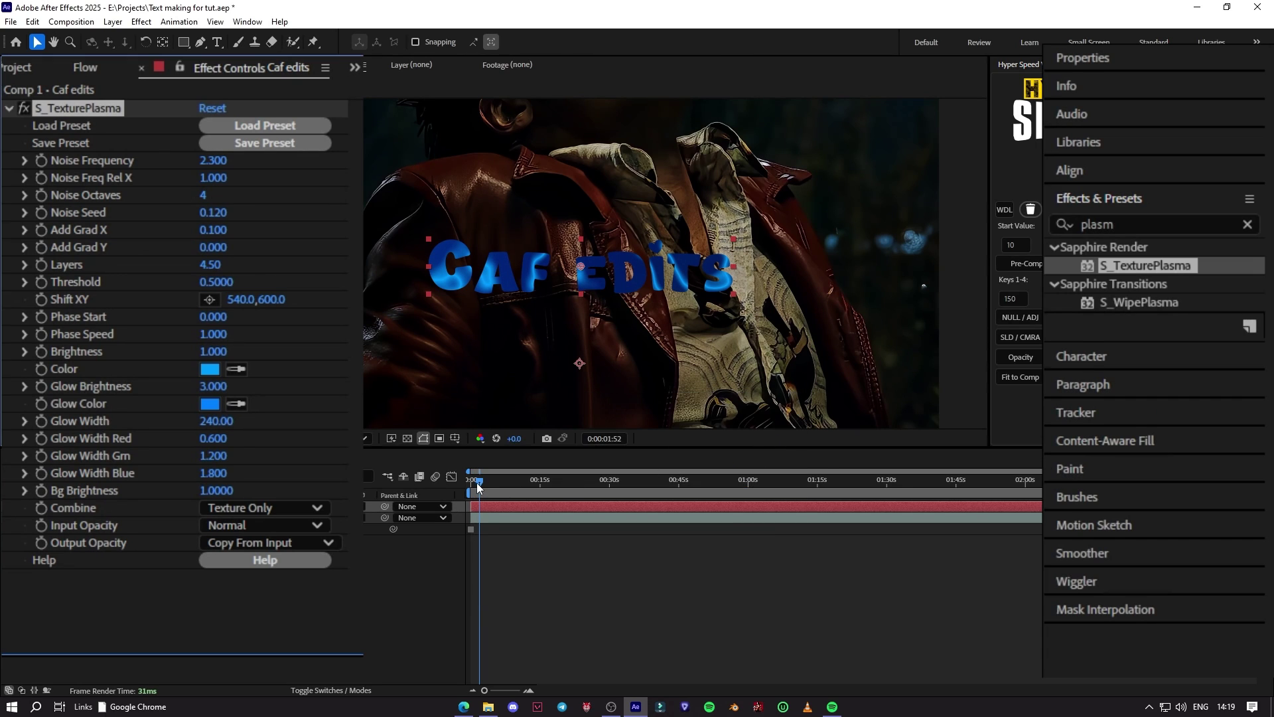
drag(477, 486, 474, 488)
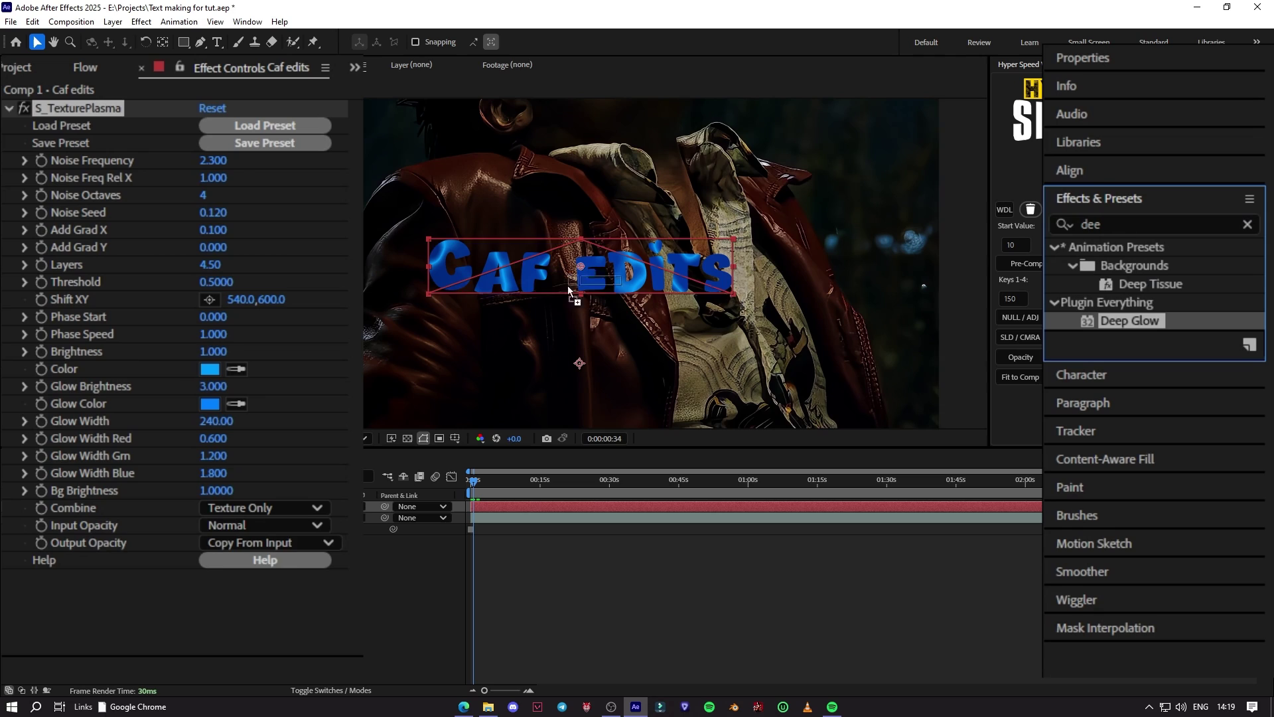
Step: Add the Deep Glow effect to the text with an Exposure of 0.45 and a Radius of 567
drag(569, 290, 569, 290)
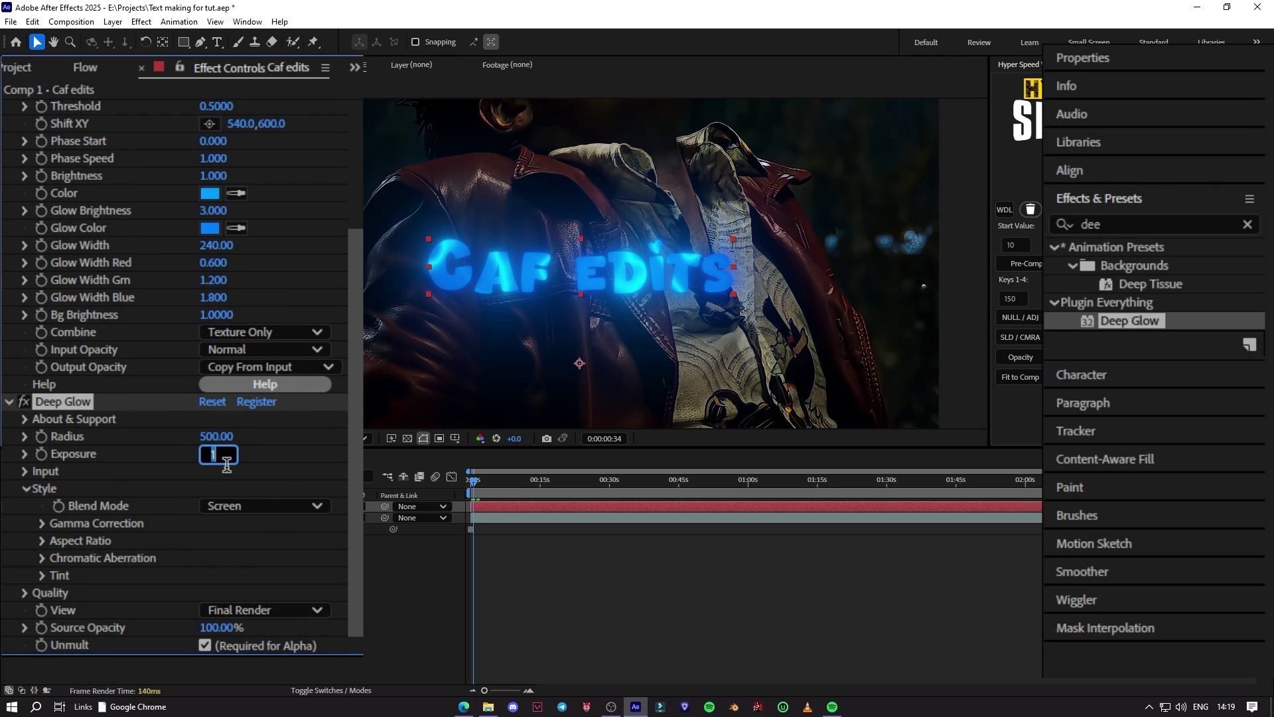
text(0.435)
key(BackSpace)
key(BackSpace)
key(BackSpace)
text(45)
key(Return)
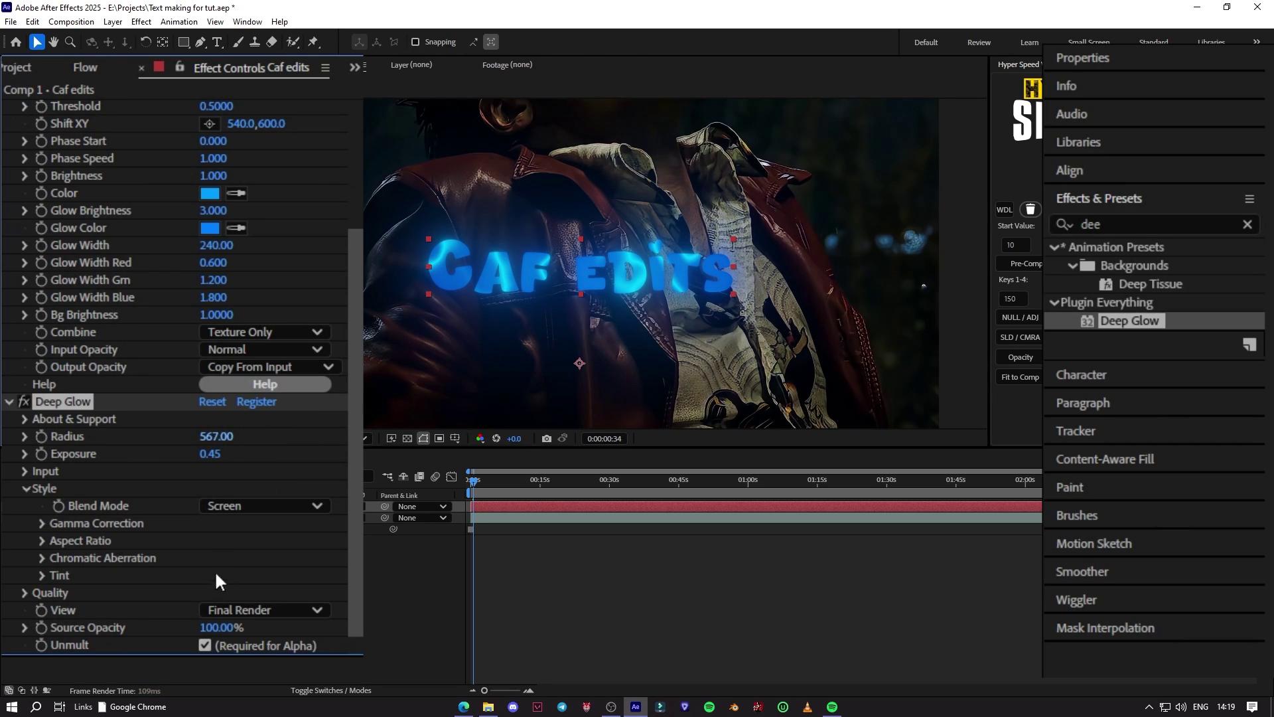
Step: Enable the Deep Glow Tint with the dark blue color 003A9B and a Mix of 56%
scroll(232, 568, down, 2)
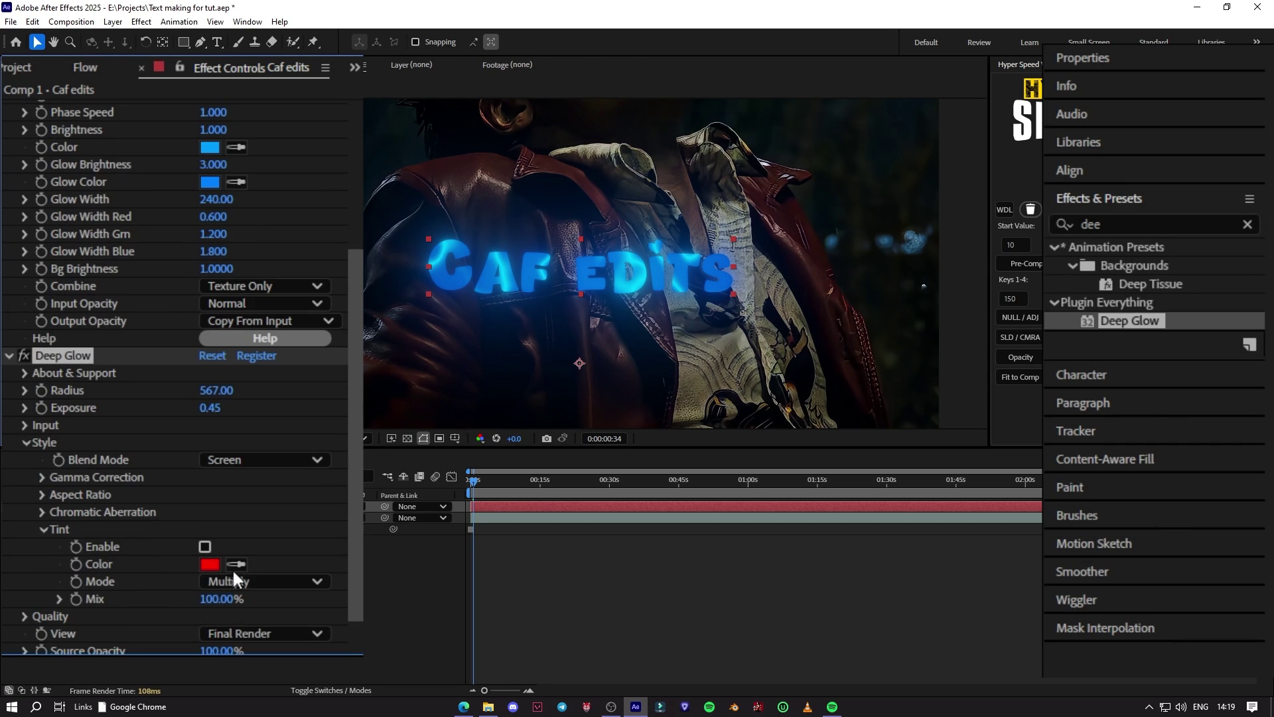
click(210, 565)
drag(669, 361, 671, 343)
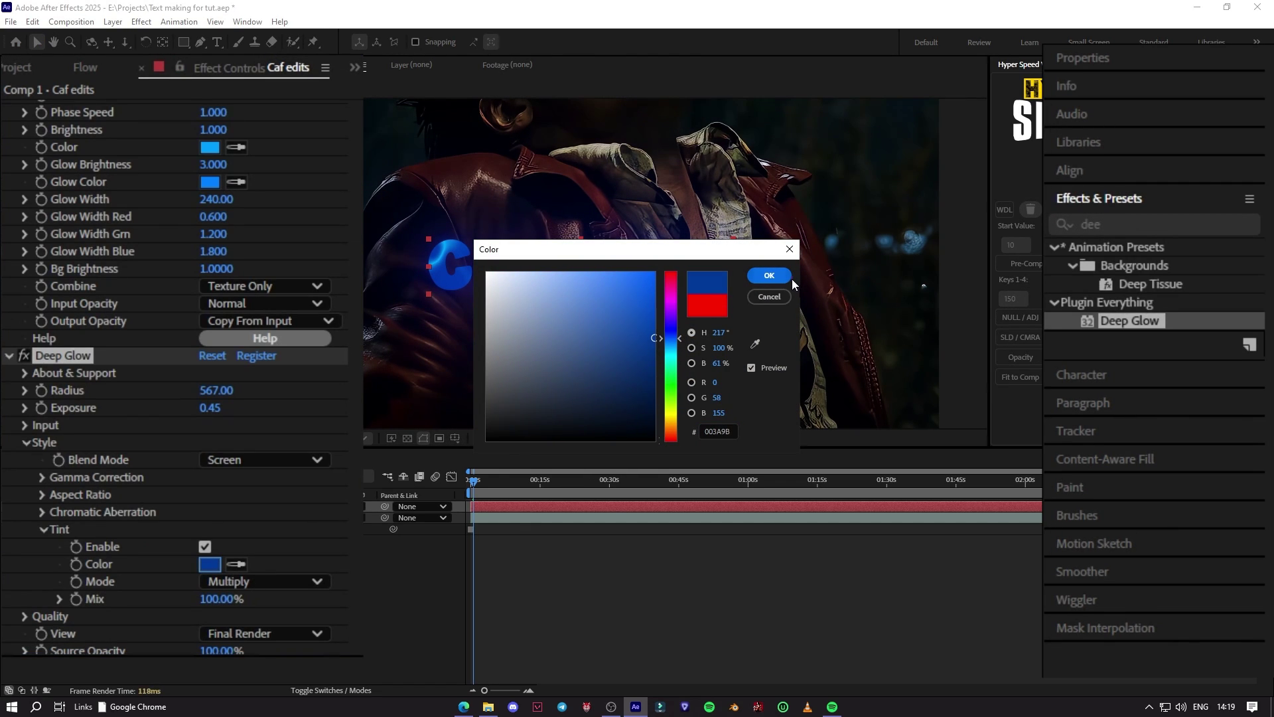
click(771, 275)
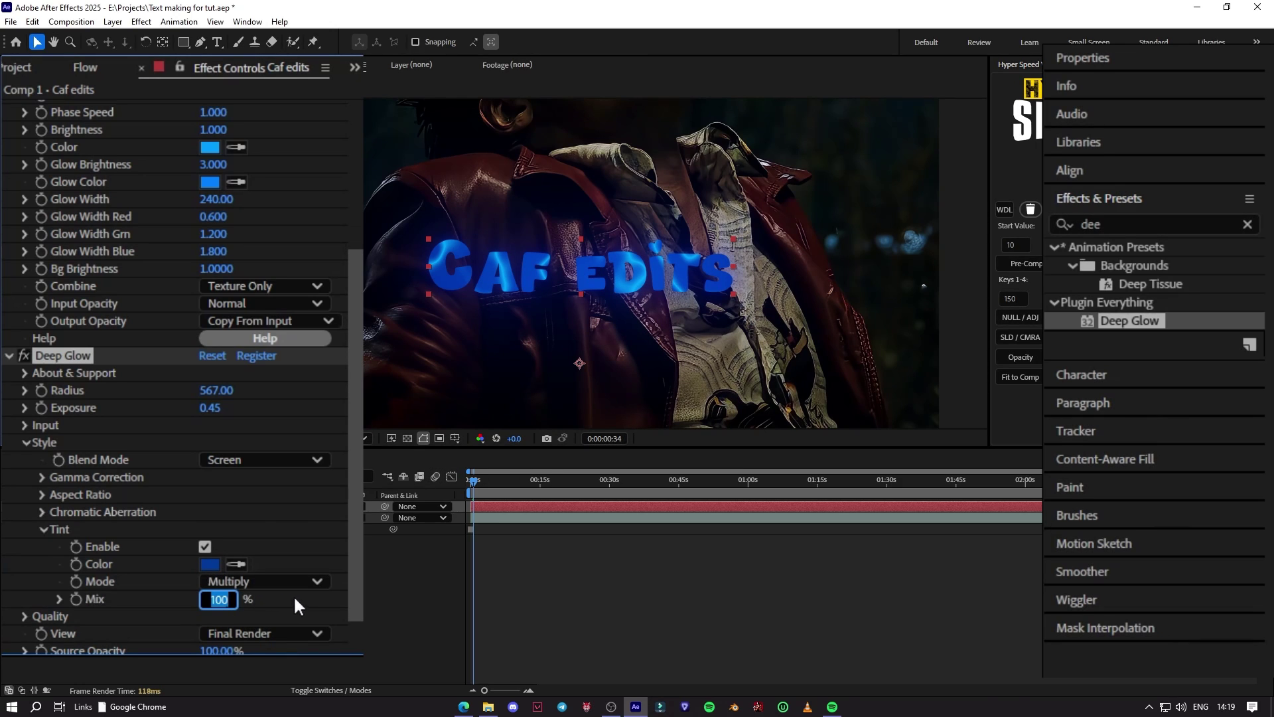
text(56)
key(Return)
scroll(514, 337, down, 1)
scroll(513, 338, up, 1)
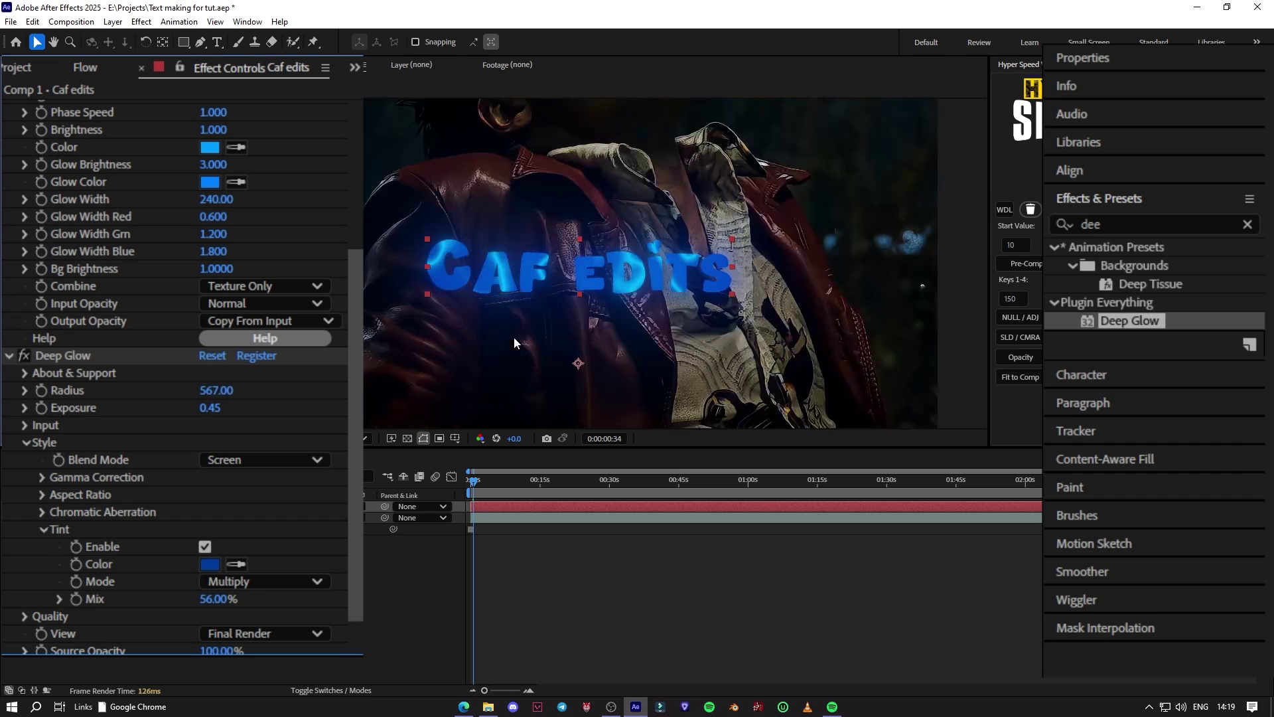
Step: Add a Drop Shadow effect to the text with a Distance of 3 and an Opacity of 78%
key(ctrl+f)
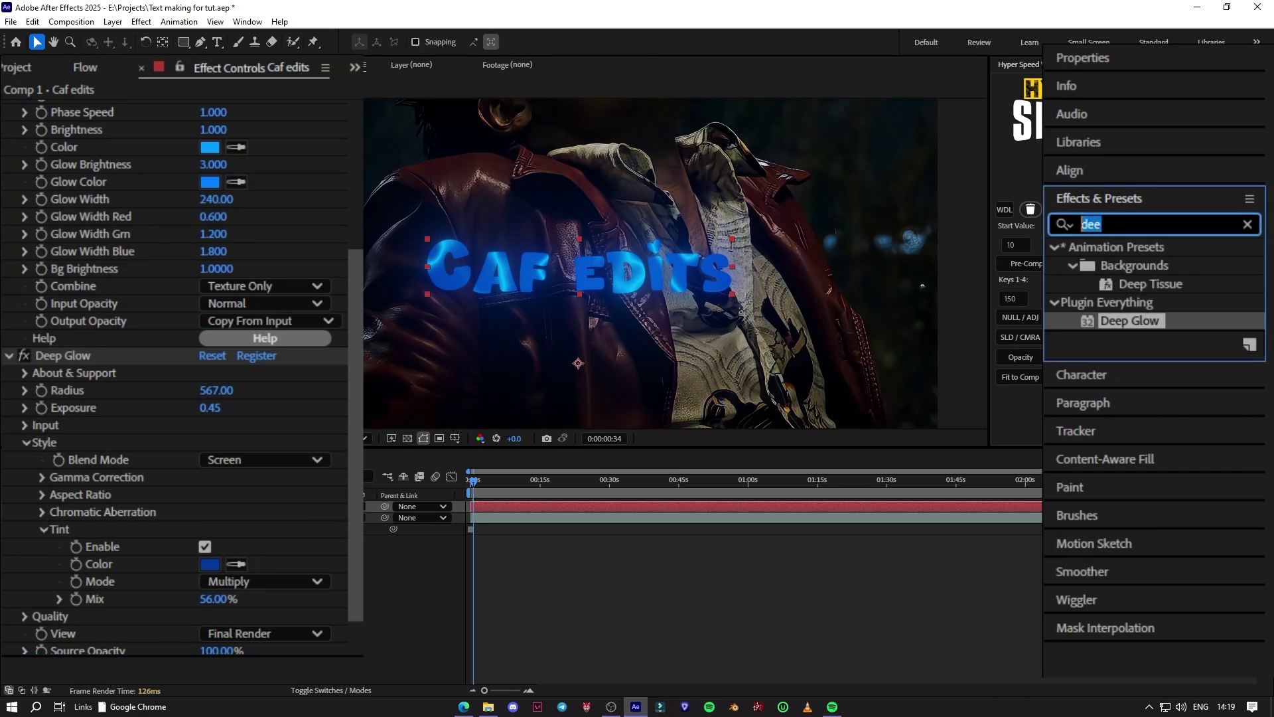
text(drop)
double_click(1116, 595)
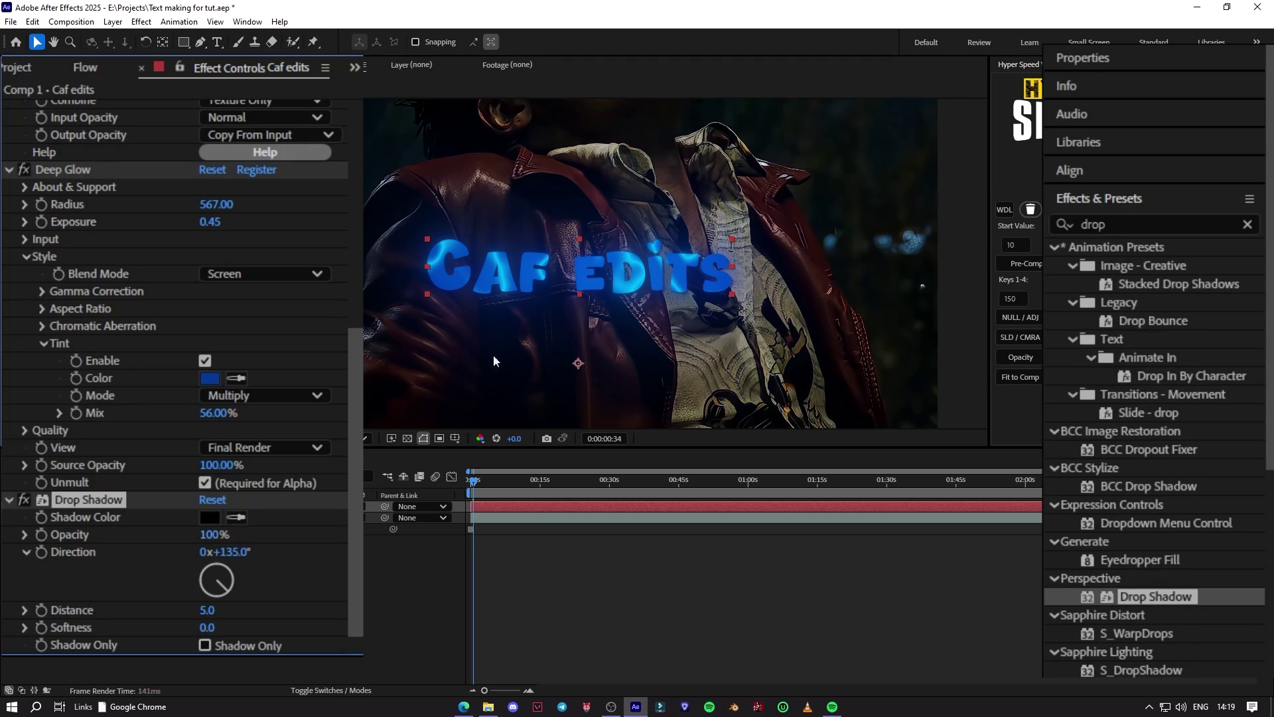
scroll(497, 378, up, 1)
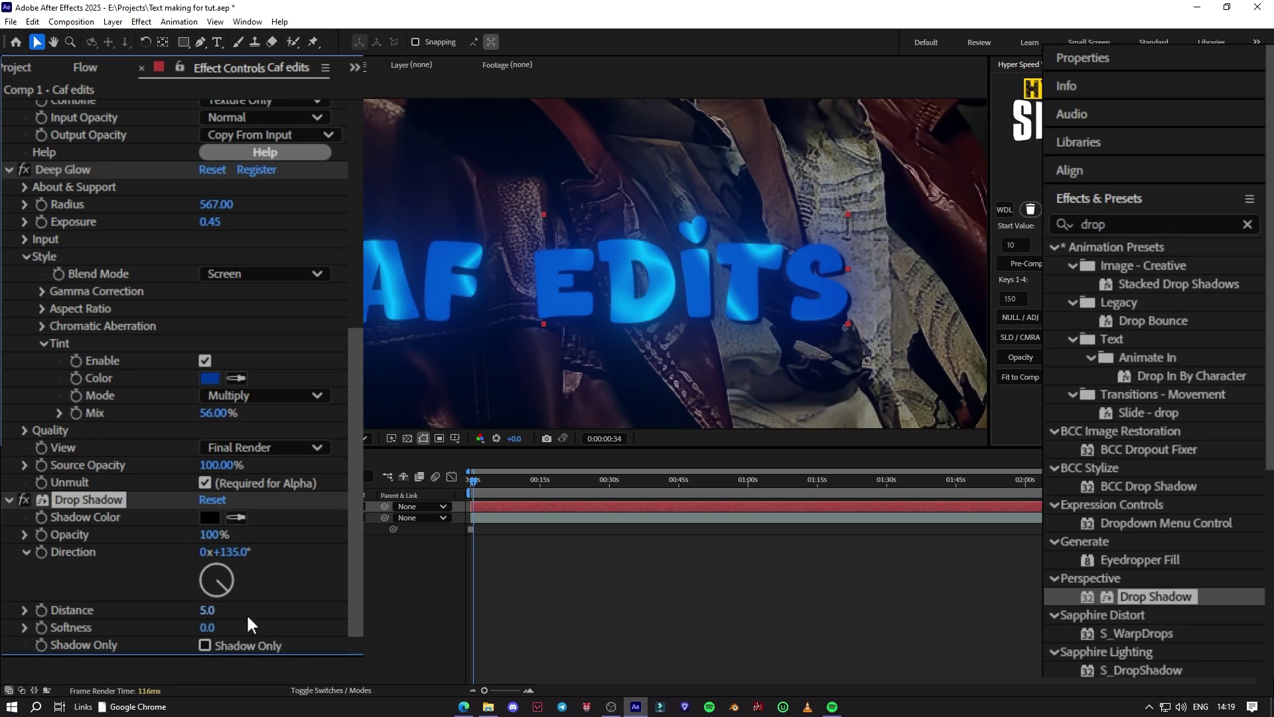
text(3)
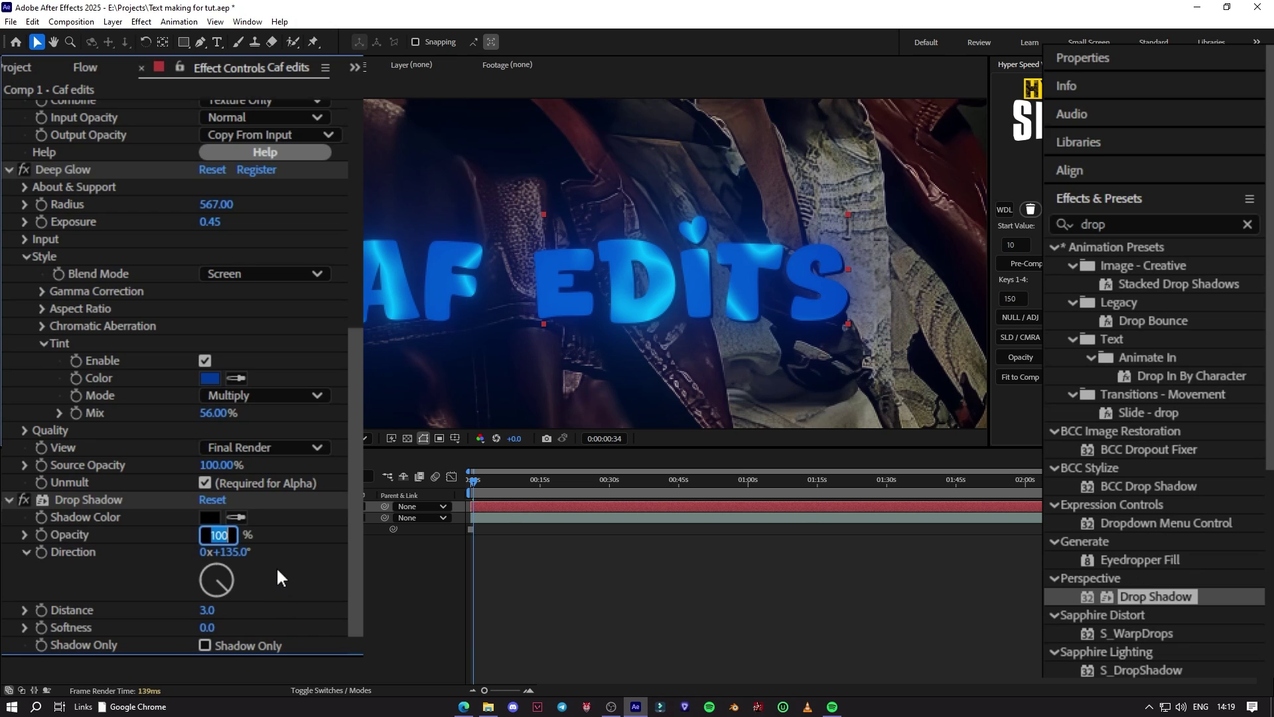
text(78)
key(Return)
key(comma)
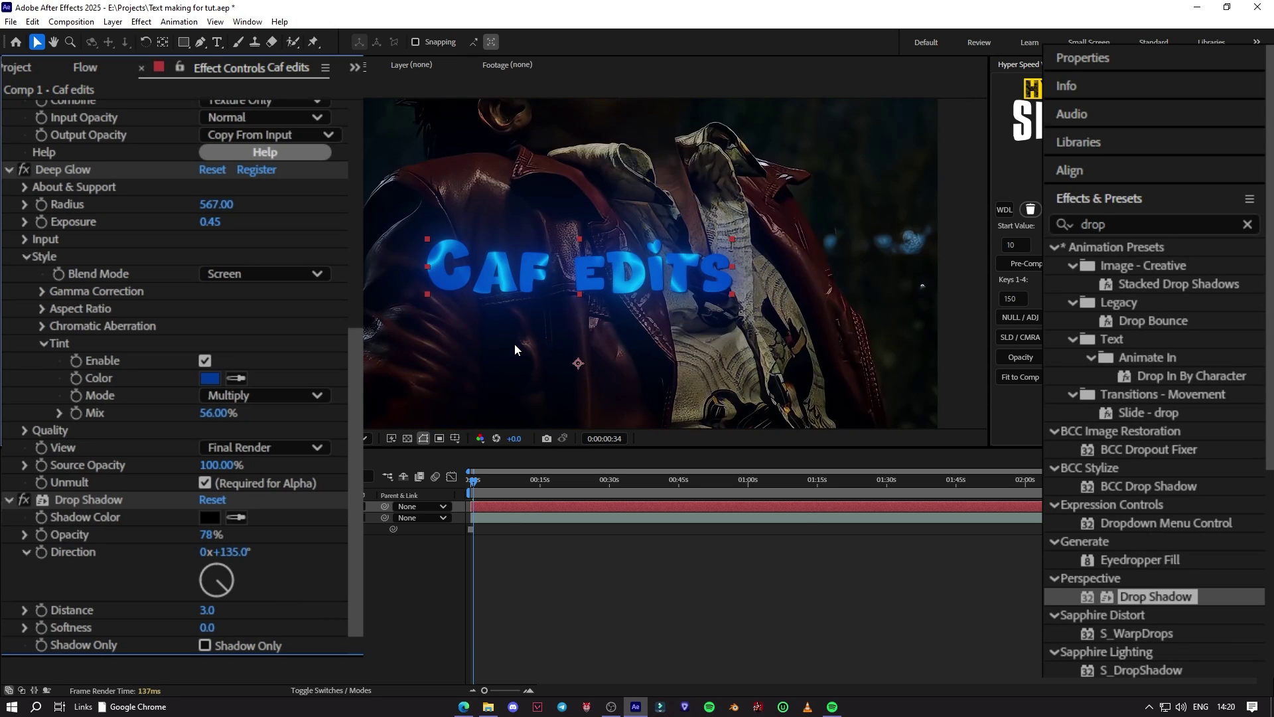
Step: Add a second Drop Shadow effect to the Caf edits text
key(period)
drag(1107, 597, 479, 436)
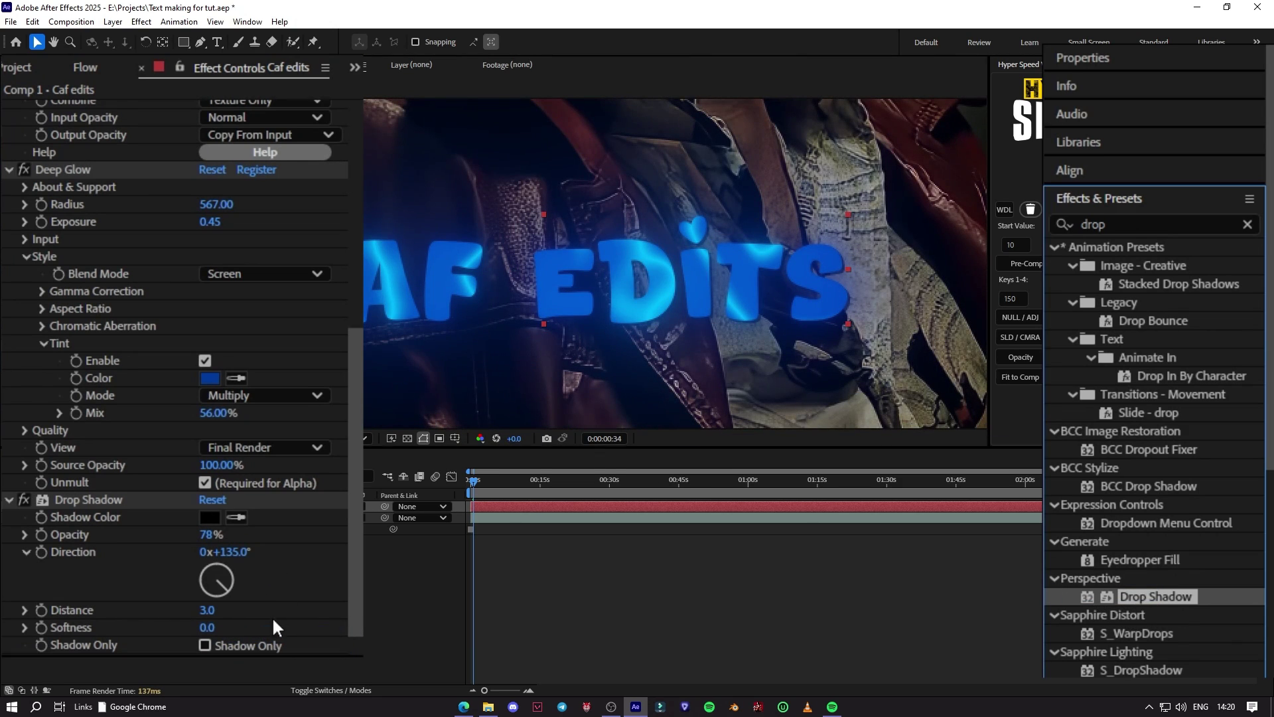
drag(273, 627, 269, 612)
key(comma)
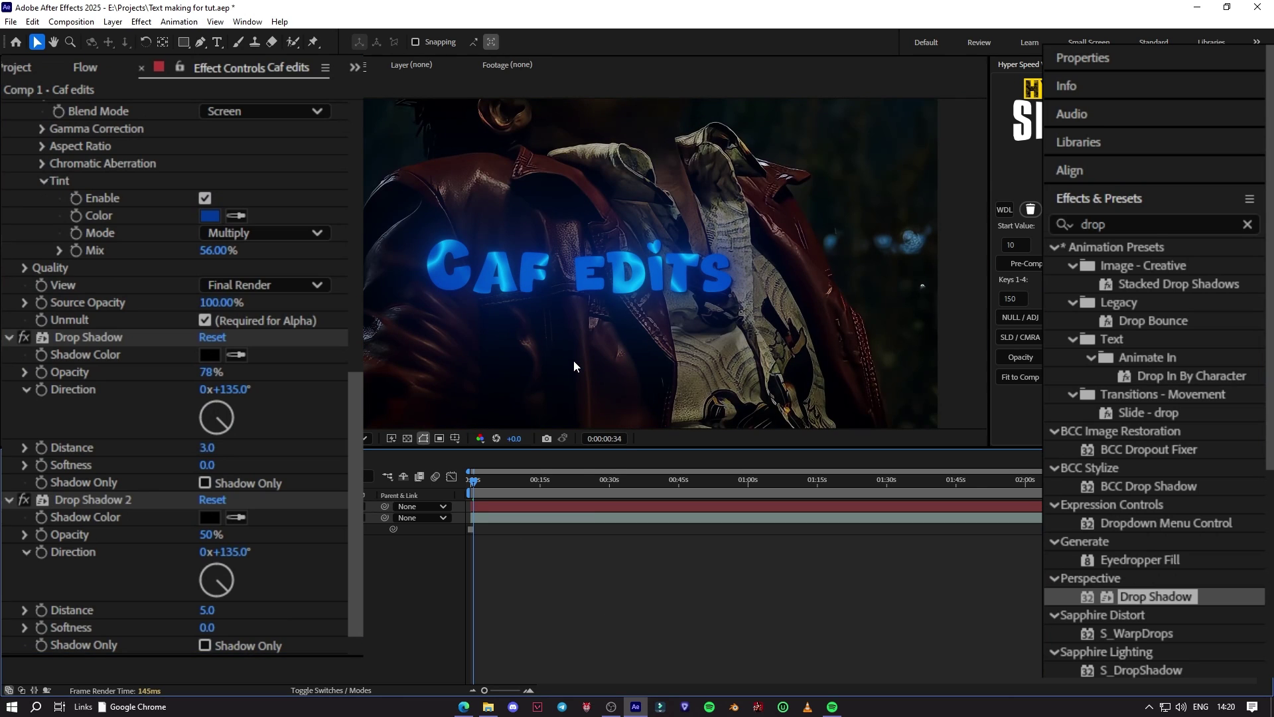
Step: Set the Deep Glow Exposure to 0.87 and its Tint Mix to 39%
scroll(281, 367, up, 4)
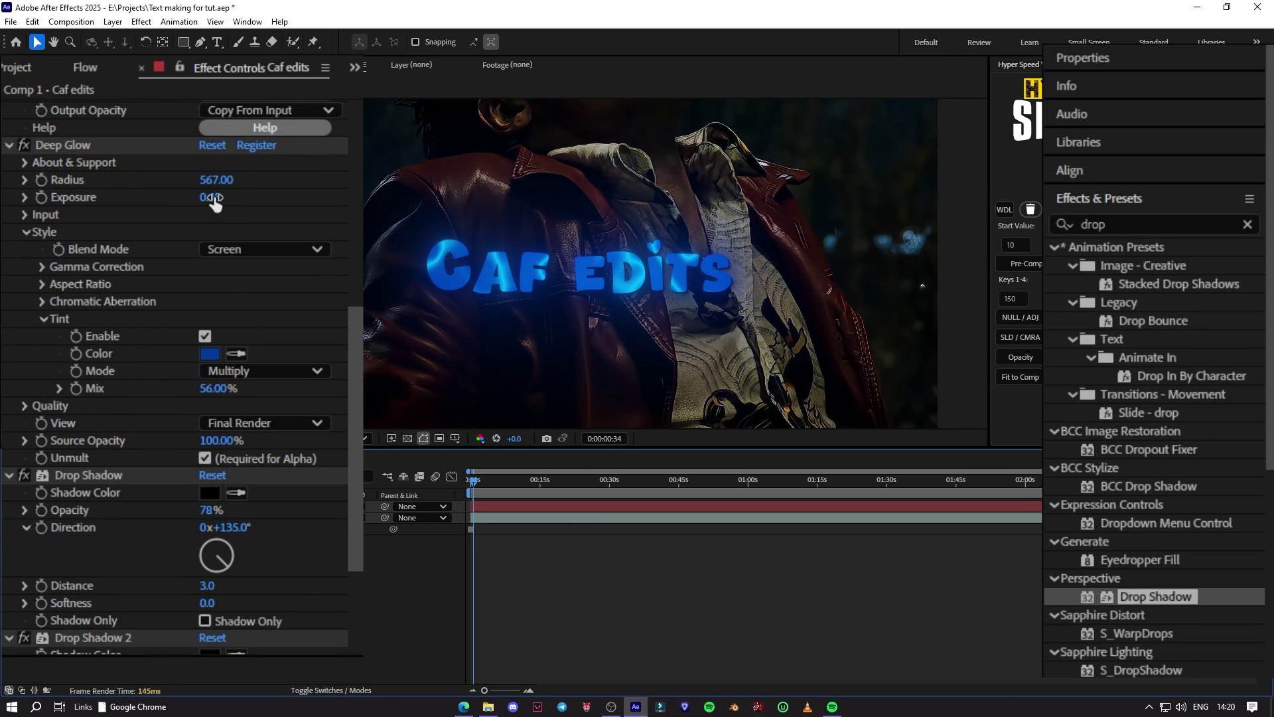
drag(218, 199, 306, 202)
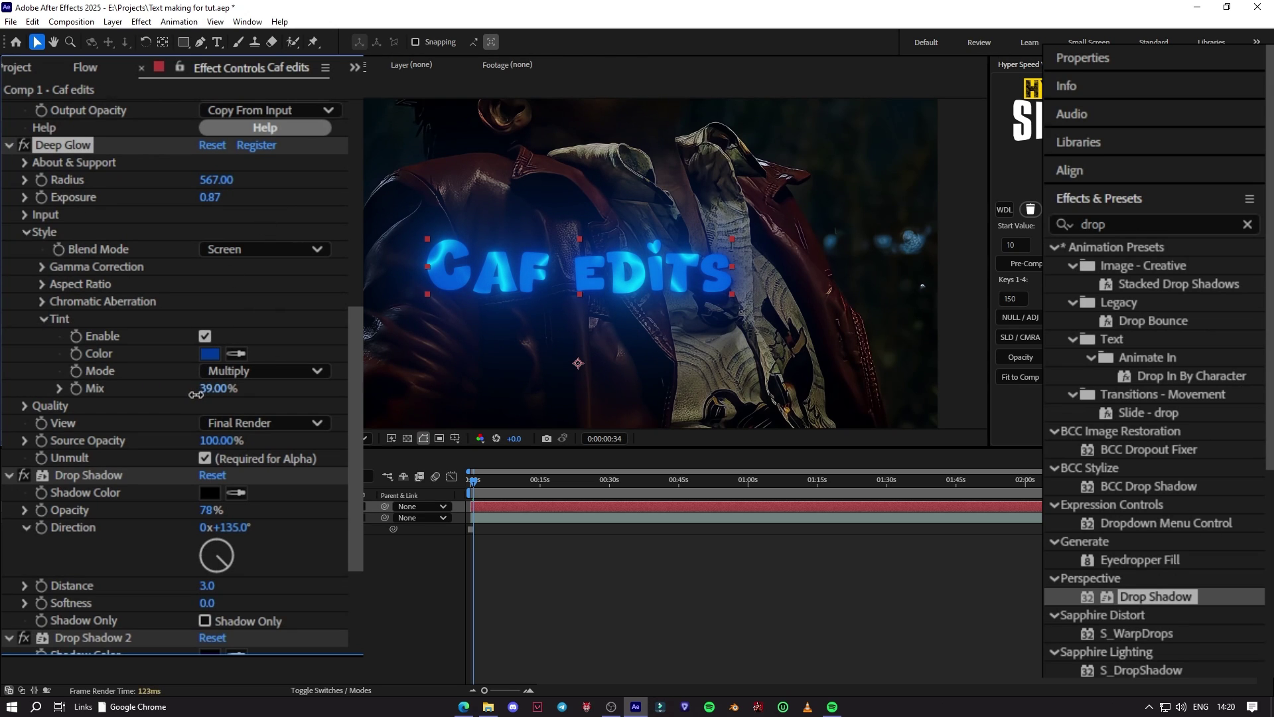
Step: Darken the S_TexturePlasma Glow Color to a deep blue and deselect the text layer
scroll(210, 394, up, 9)
click(205, 294)
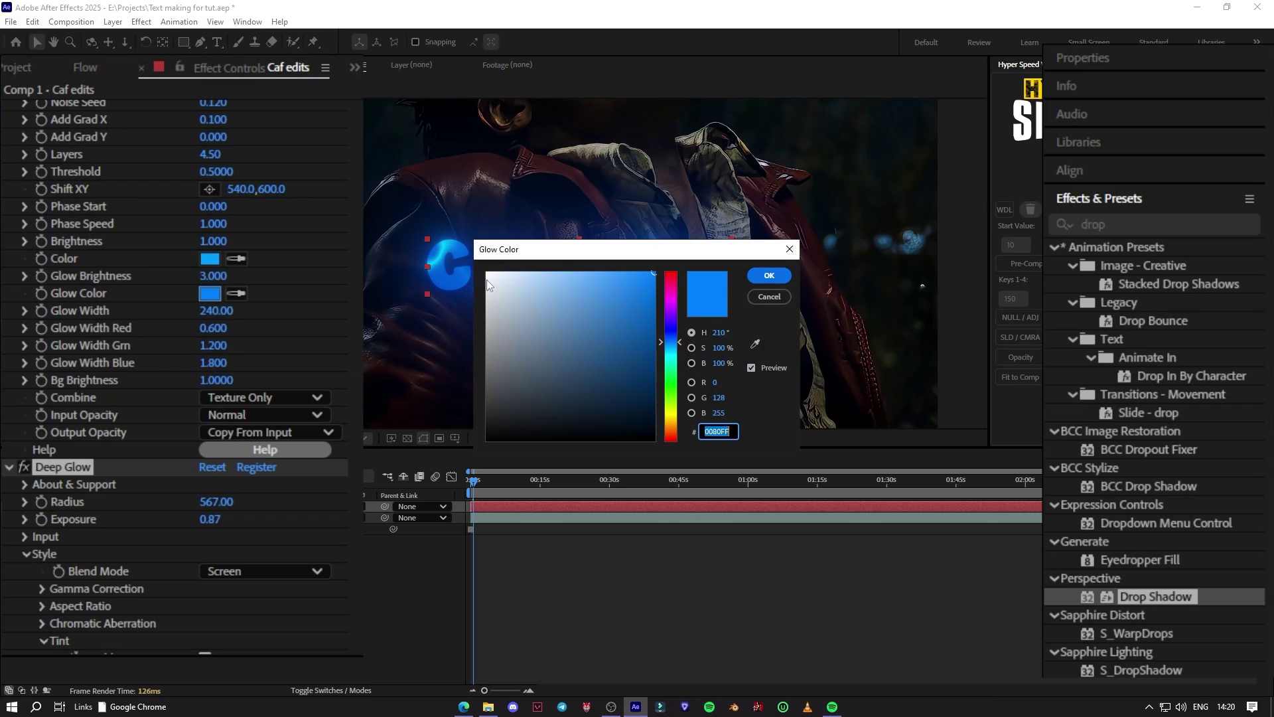
mouse_move(668, 258)
mouse_down()
mouse_move(710, 366)
mouse_move(724, 455)
mouse_up()
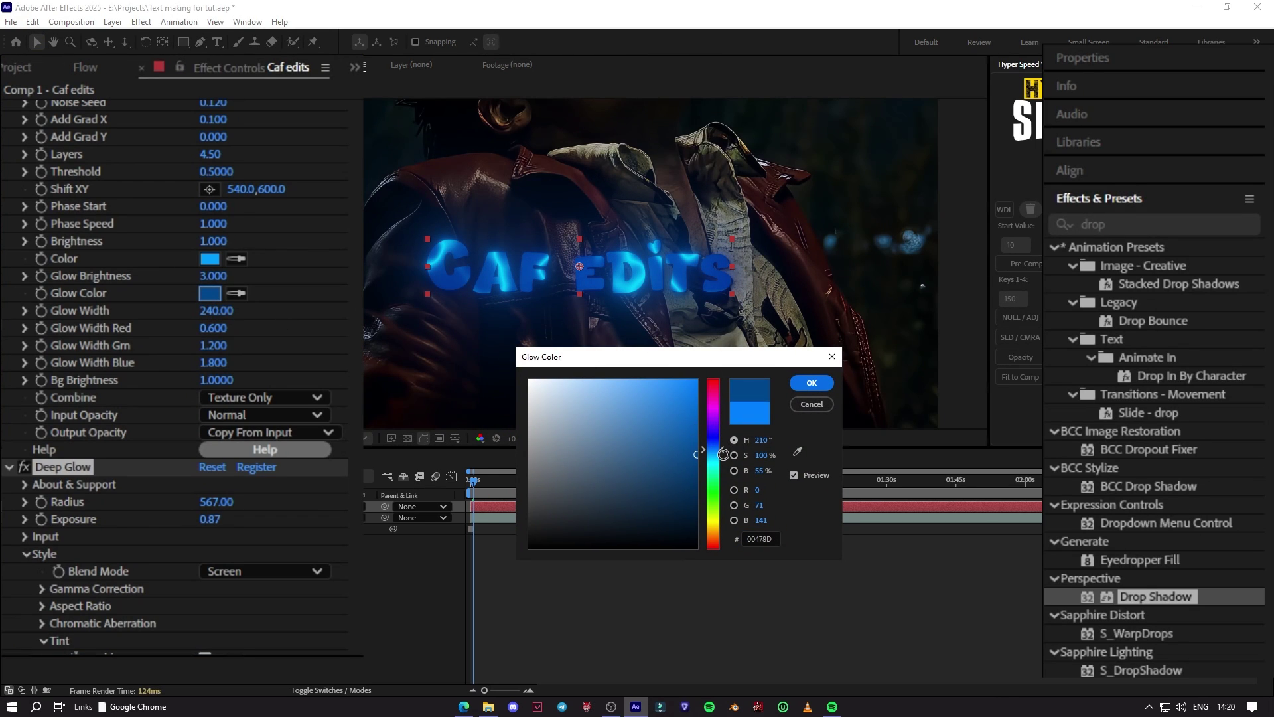
click(807, 384)
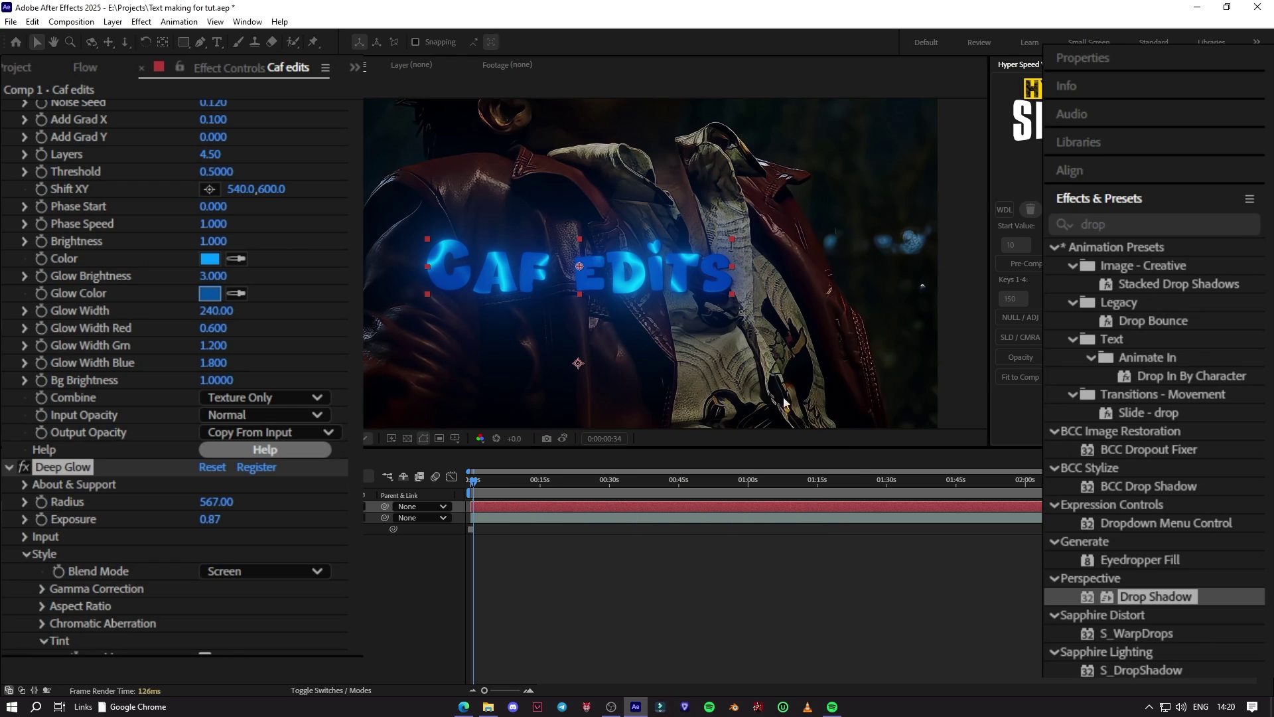
click(534, 571)
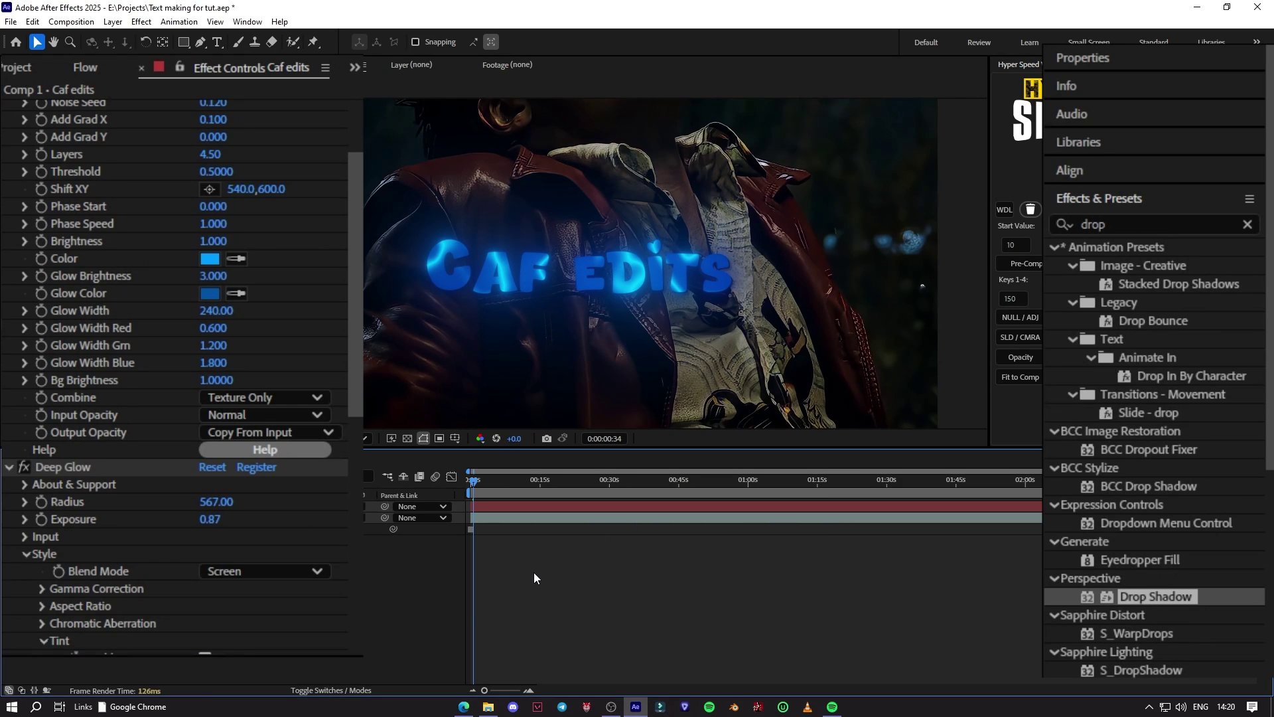
Step: Play the composition from its start, lowering the preview resolution to Quarter for playback
key(Home)
key(space)
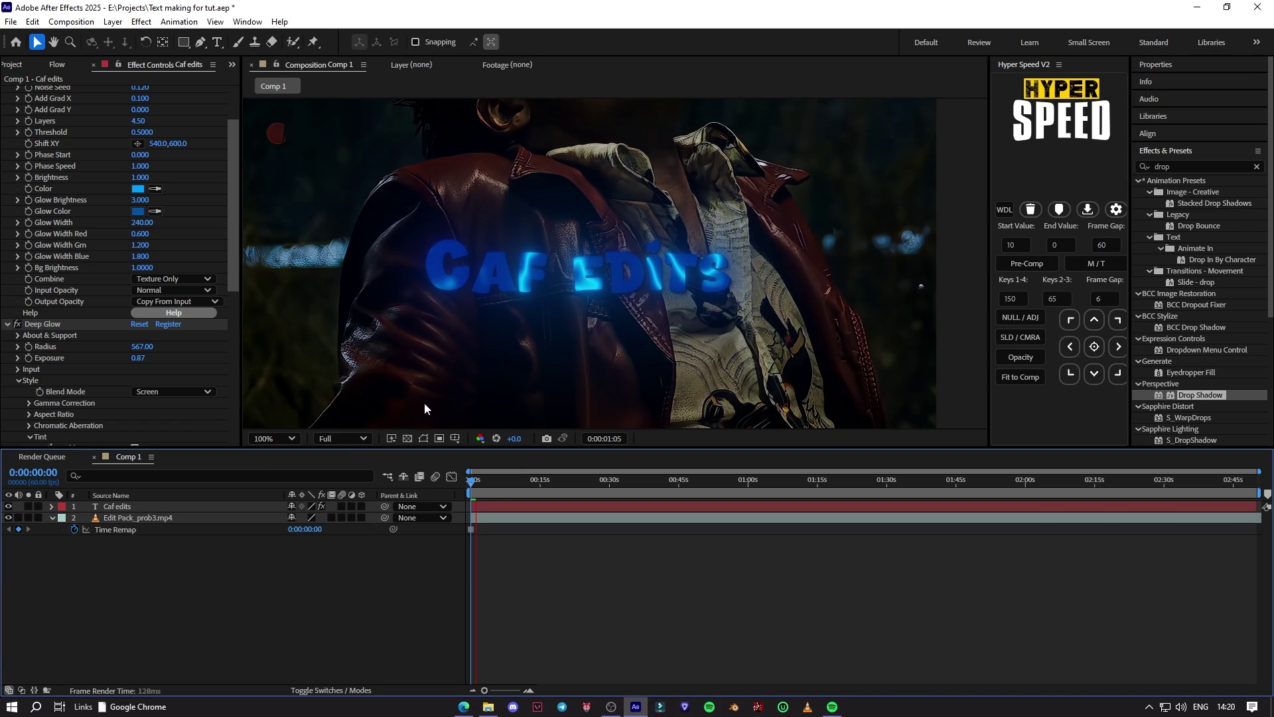
click(342, 439)
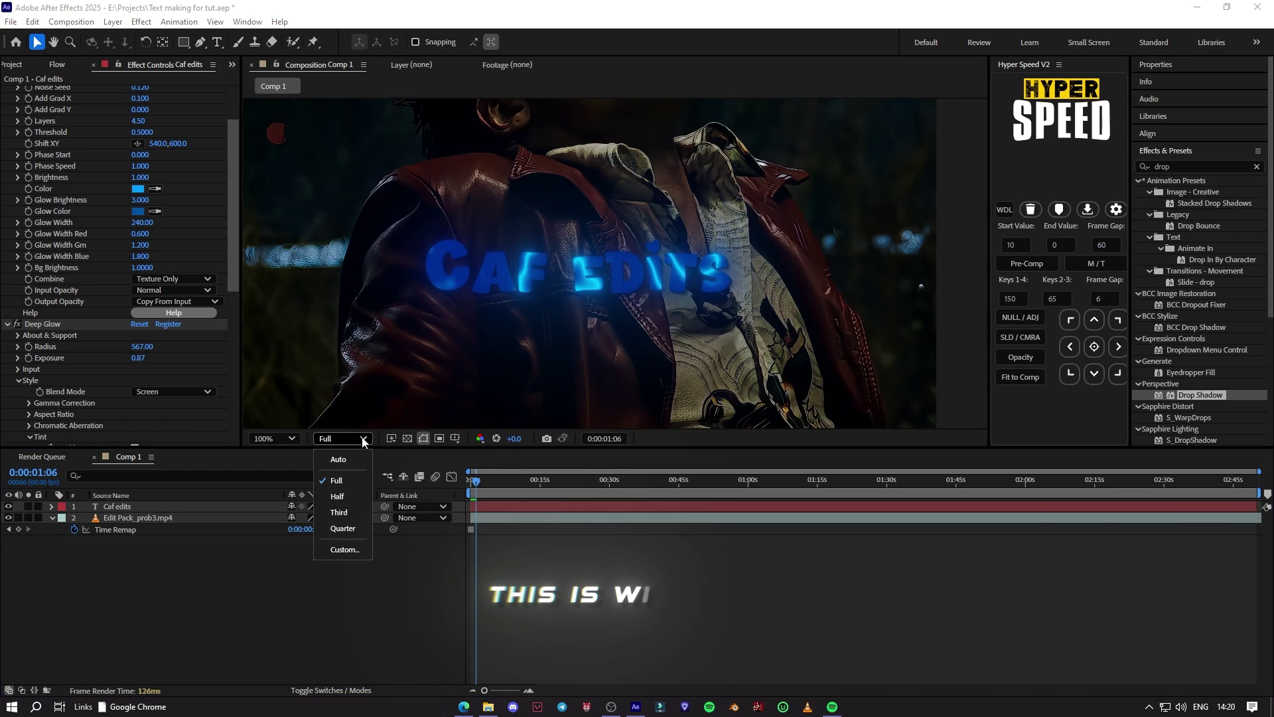
click(341, 516)
key(space)
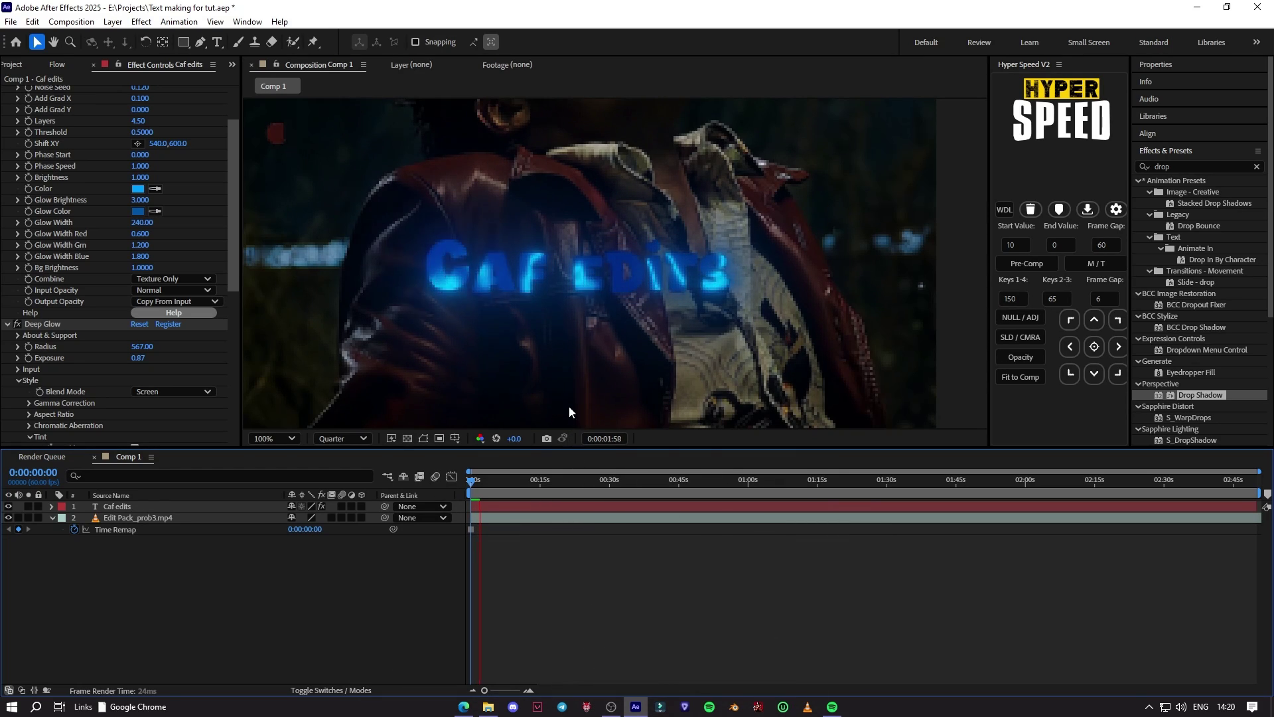
Step: Restore the preview resolution to Full and return the playhead to the start of the composition
scroll(568, 383, down, 1)
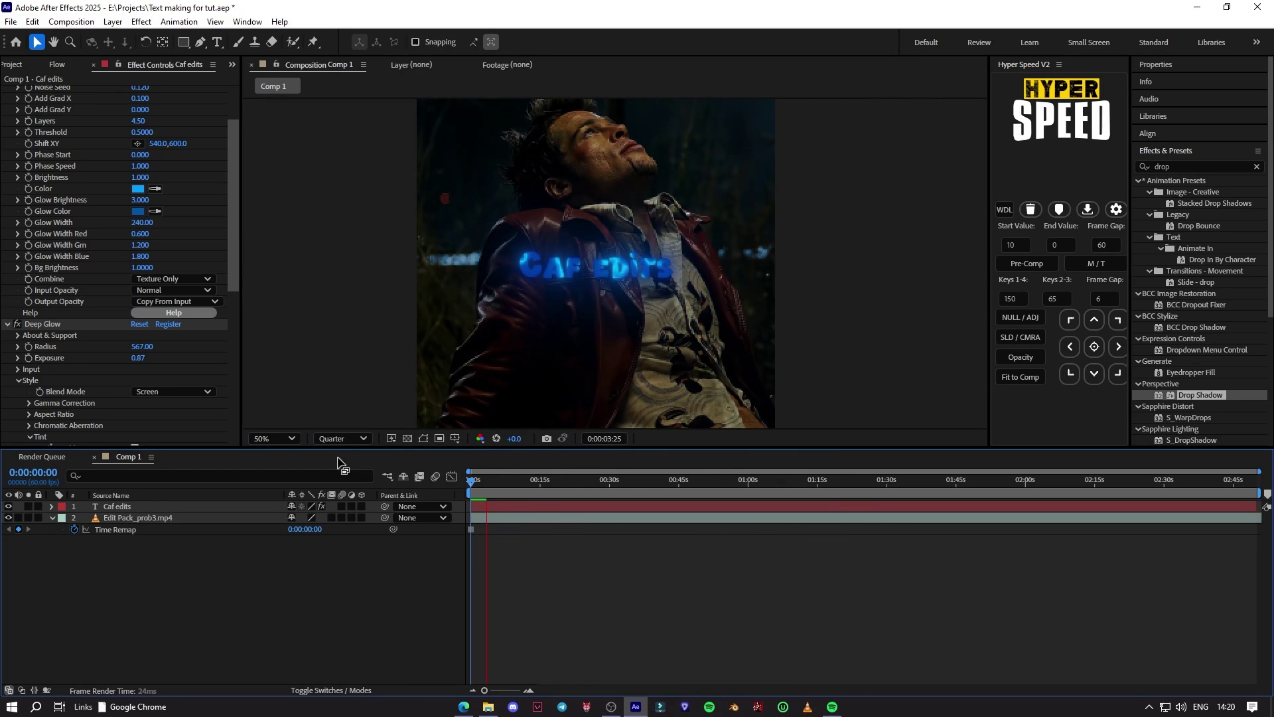
click(341, 438)
click(351, 480)
scroll(546, 353, up, 2)
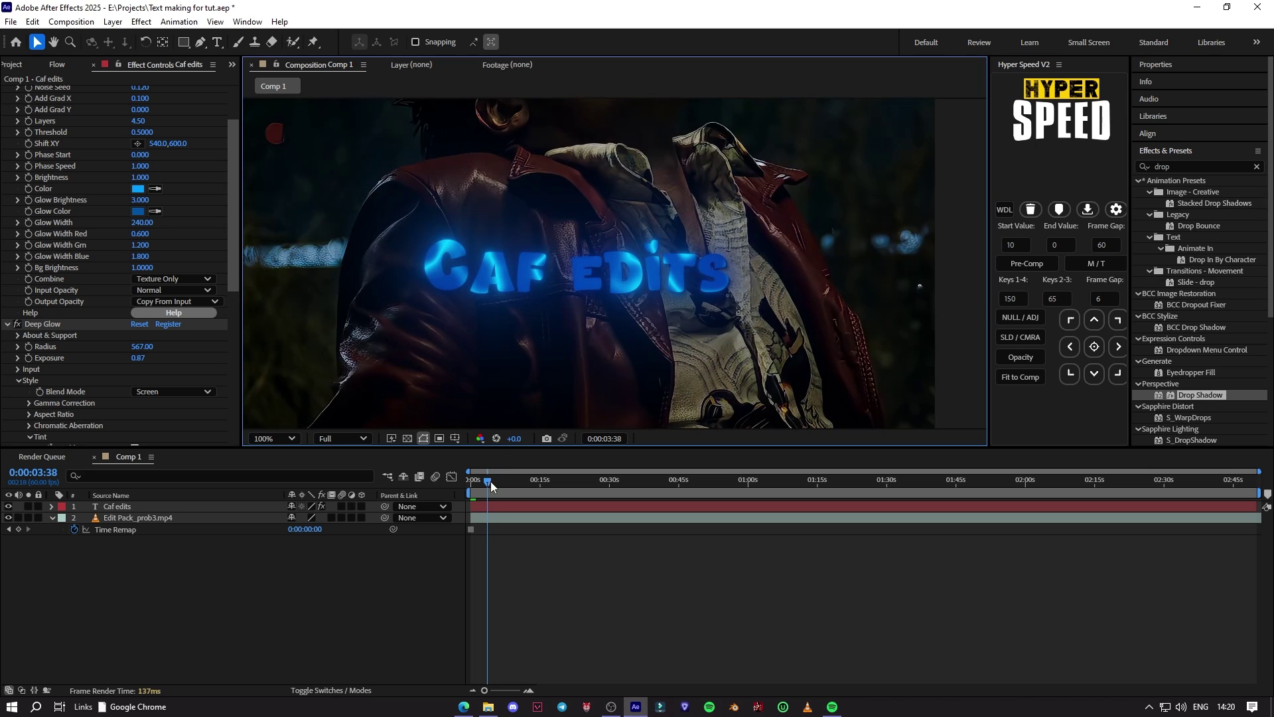
drag(491, 481, 463, 487)
Step: Duplicate the Caf edits text layer and delete all effects from the copy
click(497, 504)
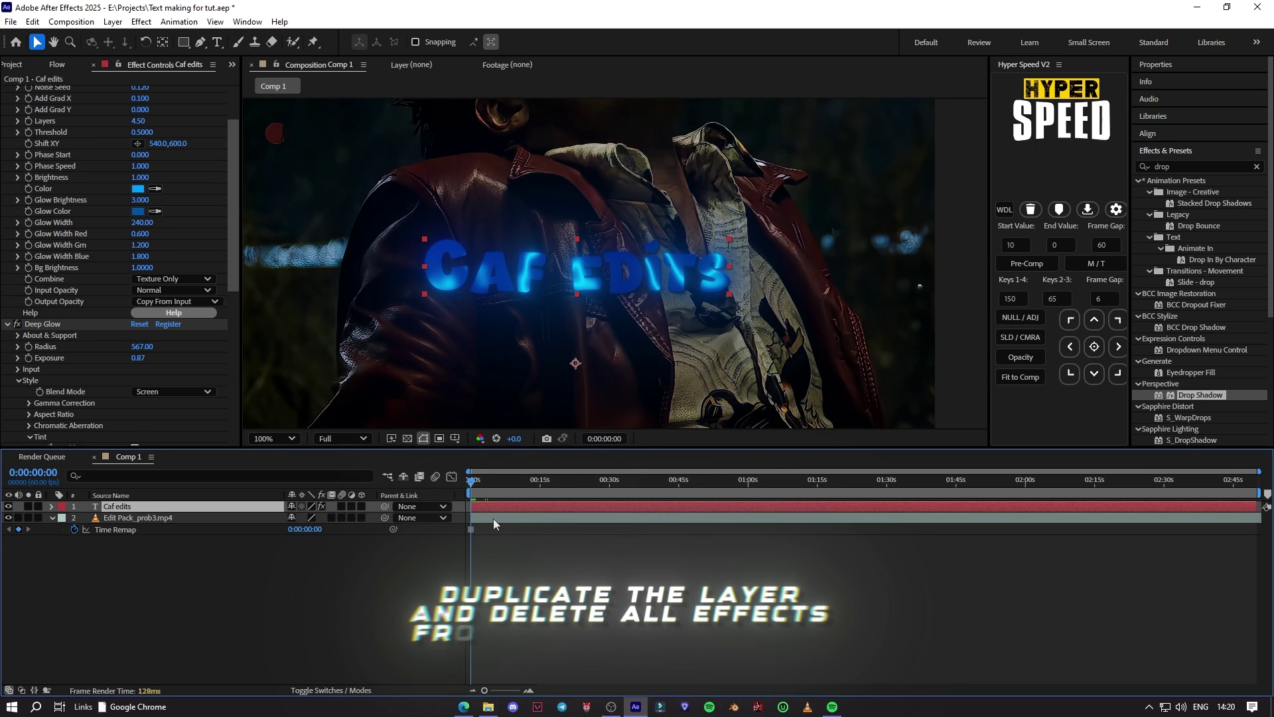
key(ctrl+d)
click(65, 91)
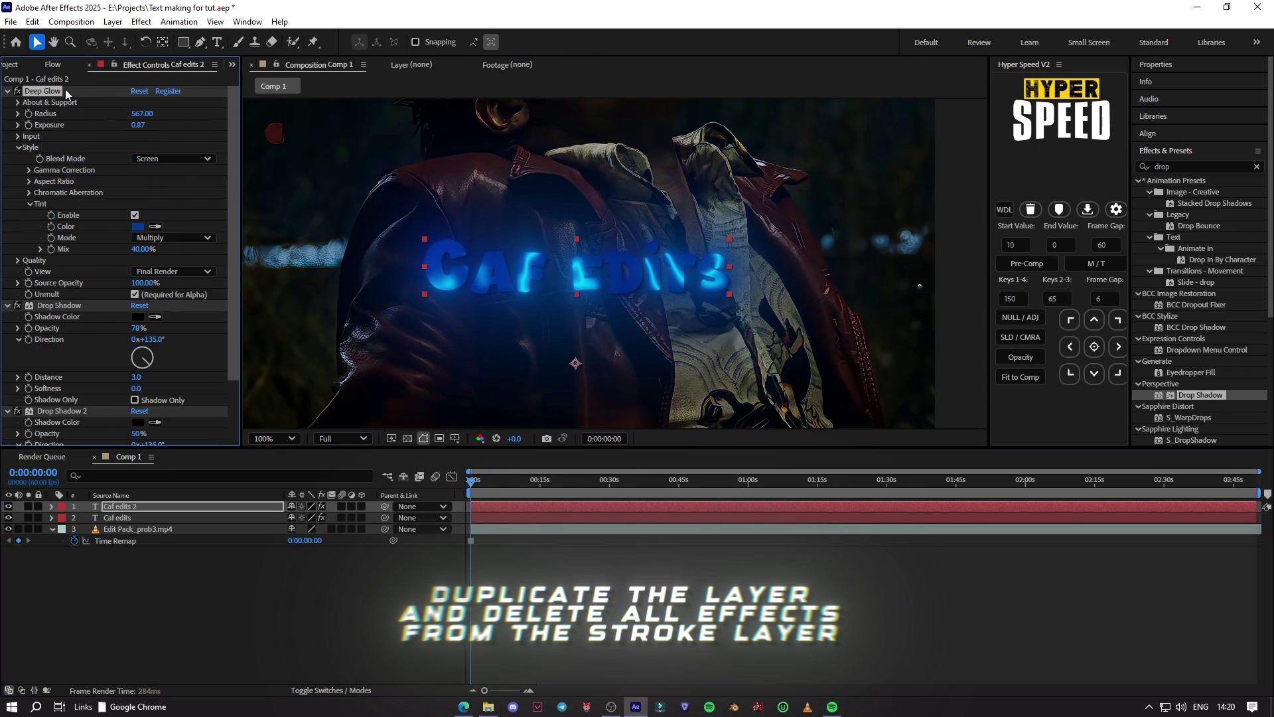
key(ctrl+a)
key(Delete)
Step: Swap the duplicate text's fill and stroke to leave a white outline, with a stroke width of 1.5 px
click(1152, 152)
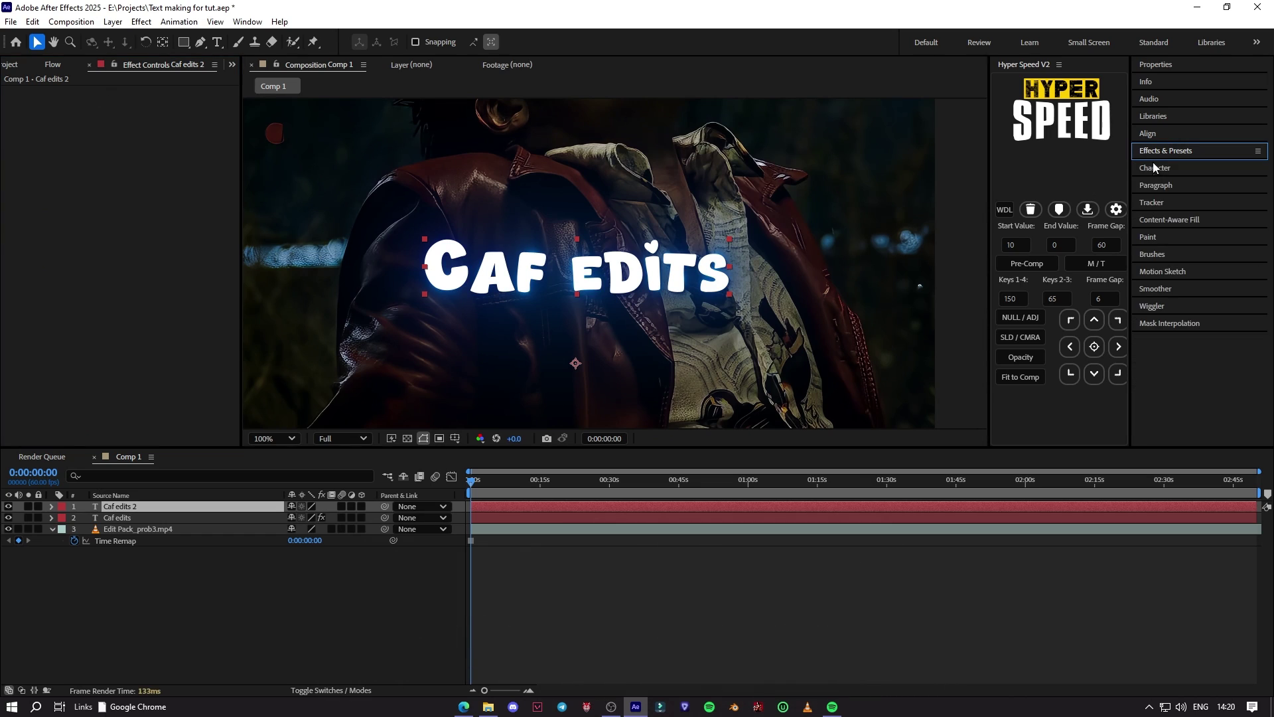
click(1164, 171)
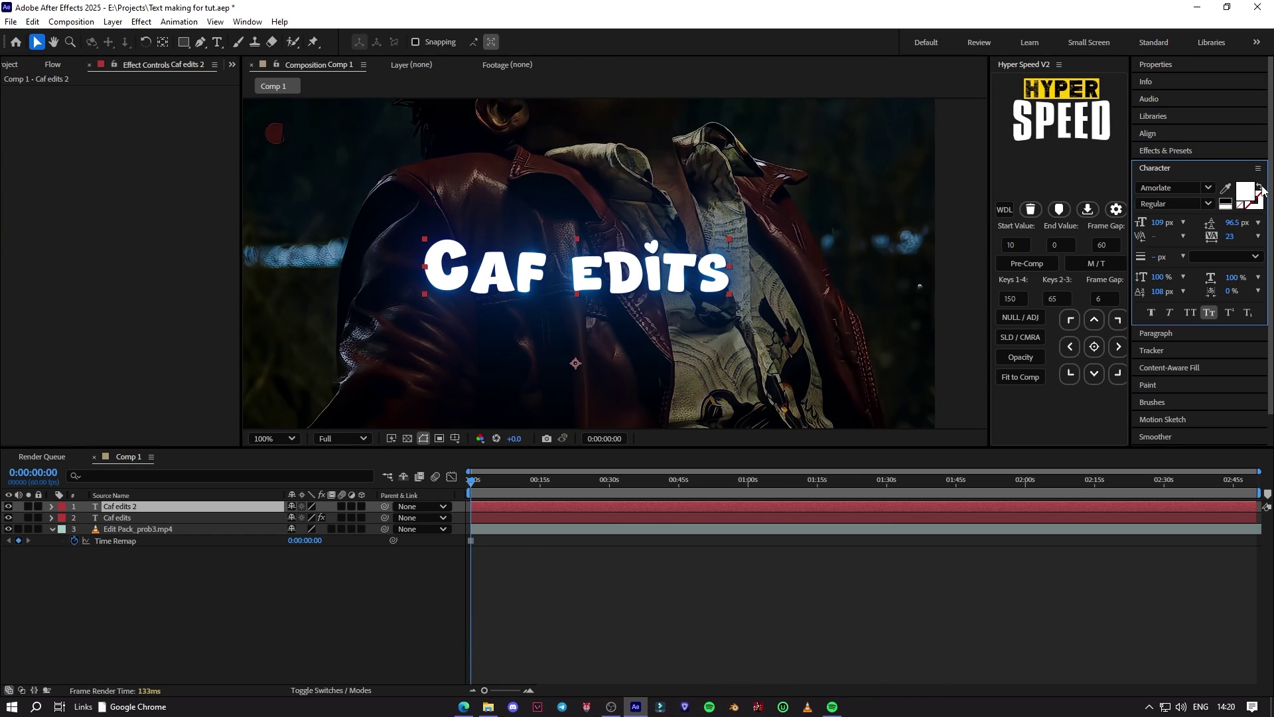
click(1261, 189)
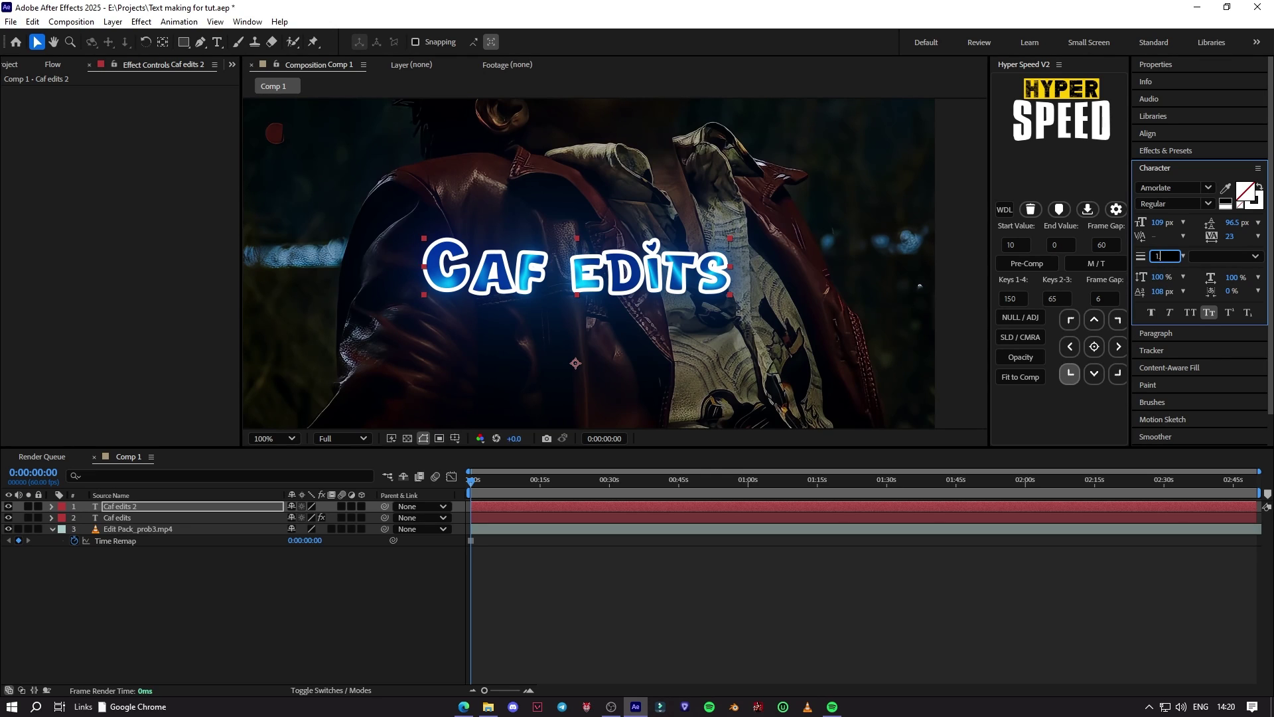
text(1.5)
key(Return)
click(607, 615)
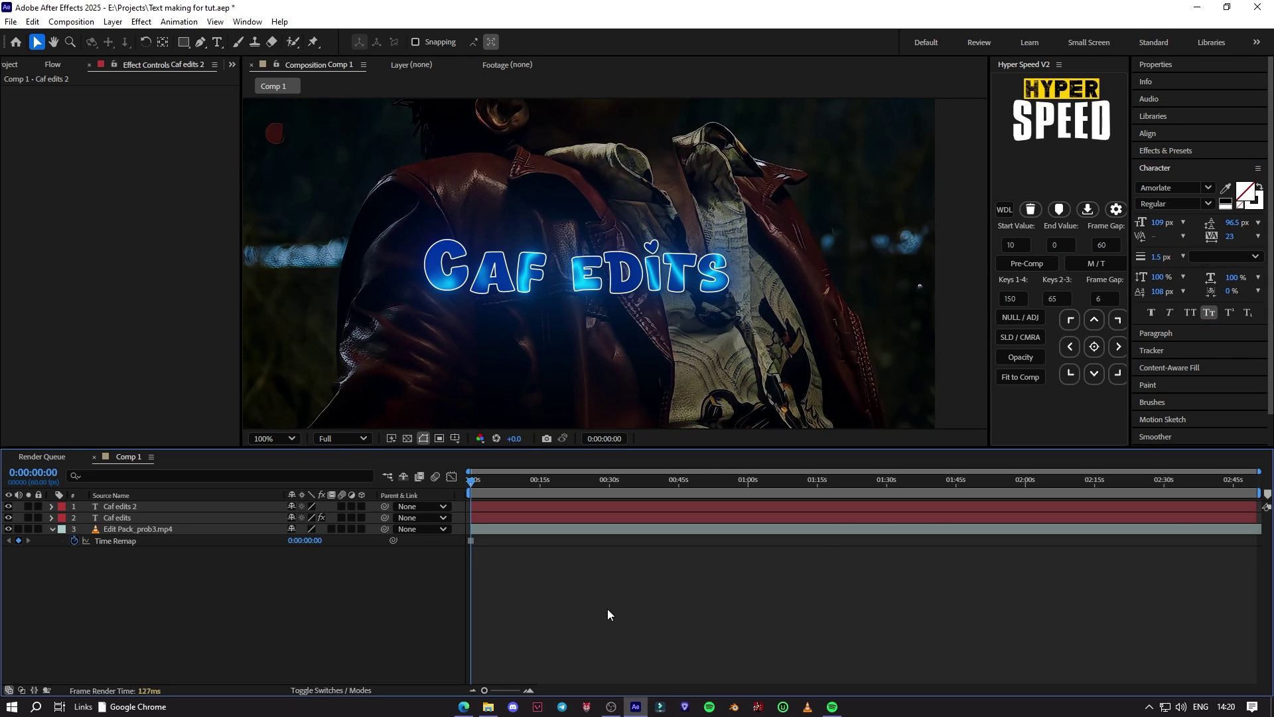
Step: Cut the Deep Glow and both Drop Shadow effects from the original Caf edits text layer
click(480, 519)
scroll(71, 396, down, 3)
scroll(70, 397, down, 5)
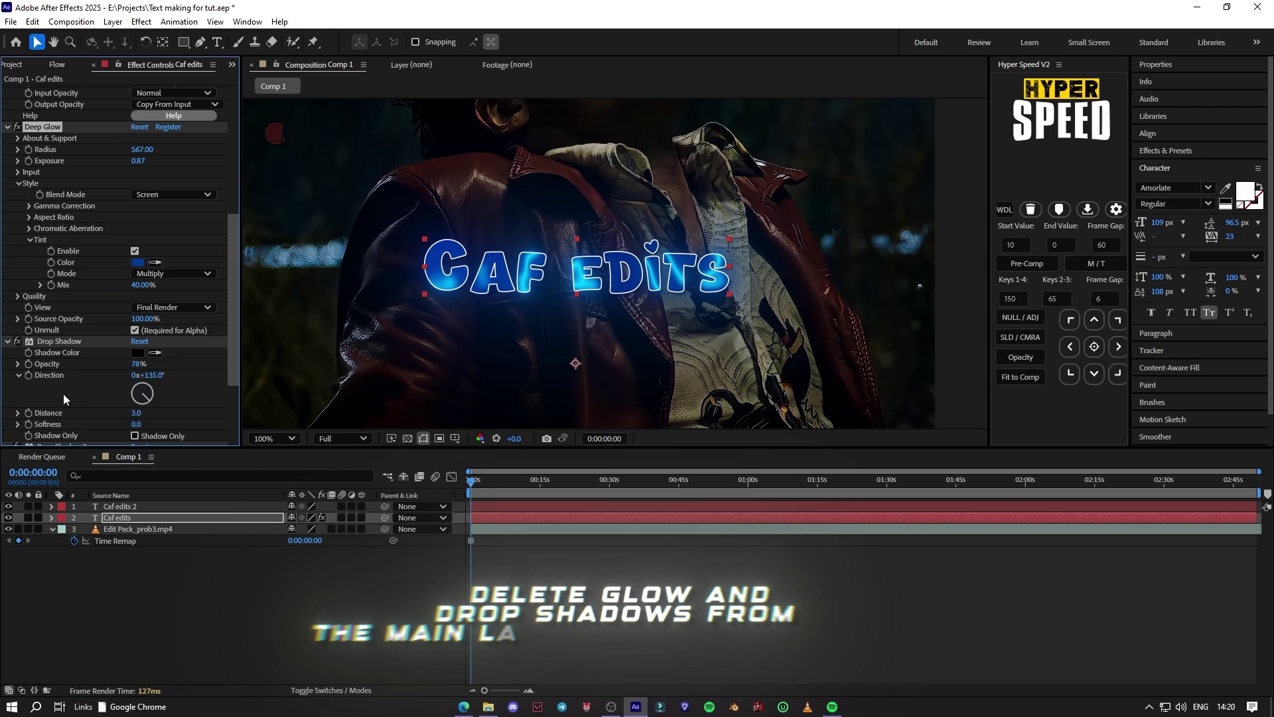
right_click(64, 344)
click(93, 371)
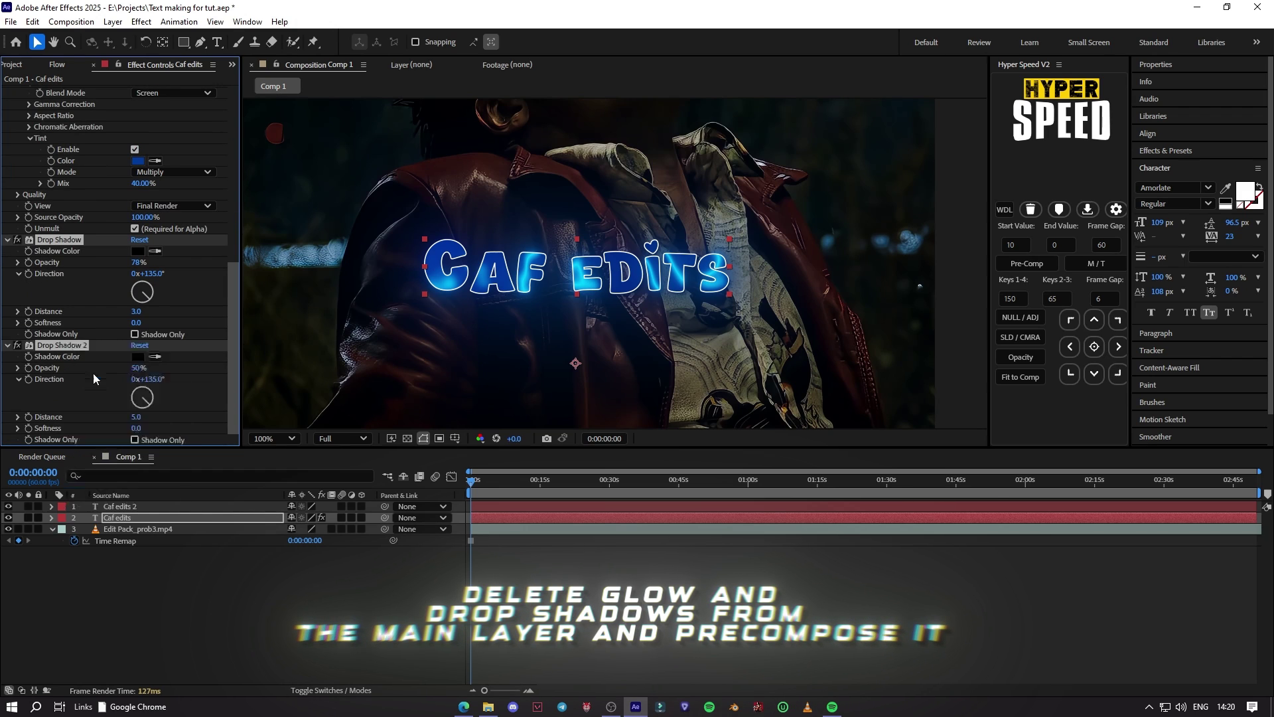
Step: Pre-compose both Caf edits text layers with all their attributes and paste the cut glow and shadow effects onto the pre-comp
ctrl+click(457, 506)
right_click(490, 505)
click(539, 417)
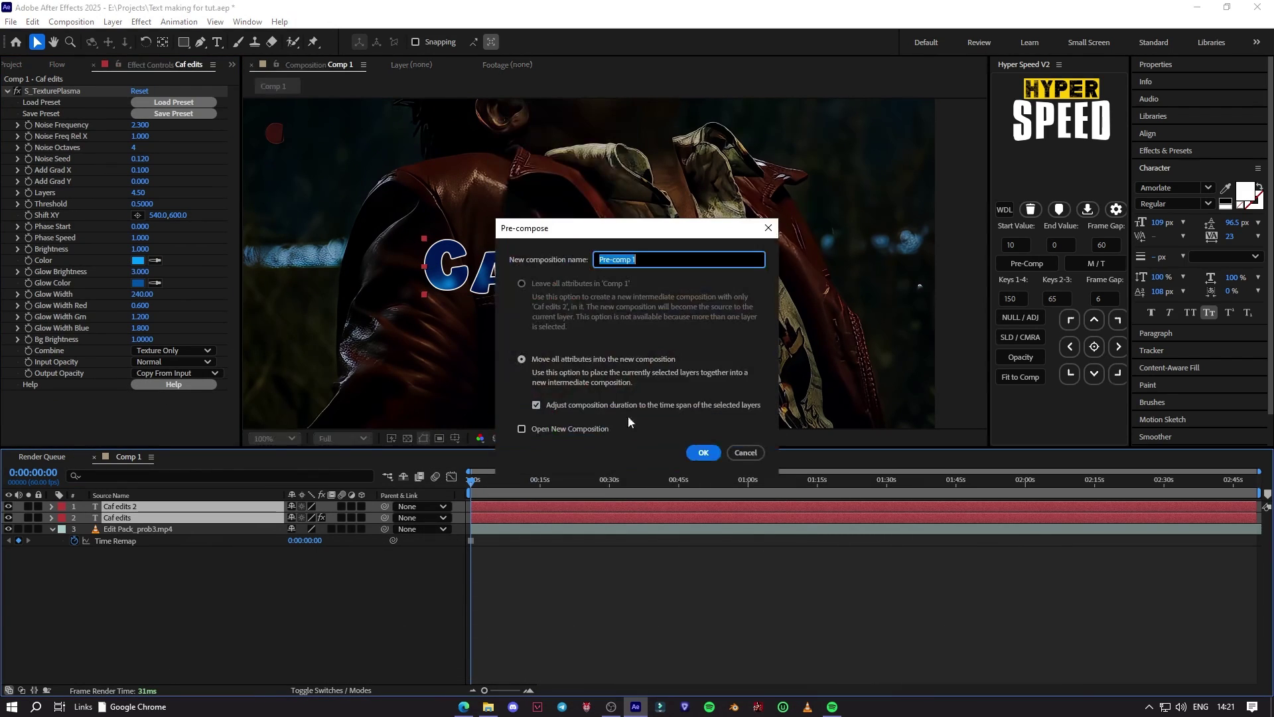
click(702, 428)
key(ctrl+v)
click(486, 539)
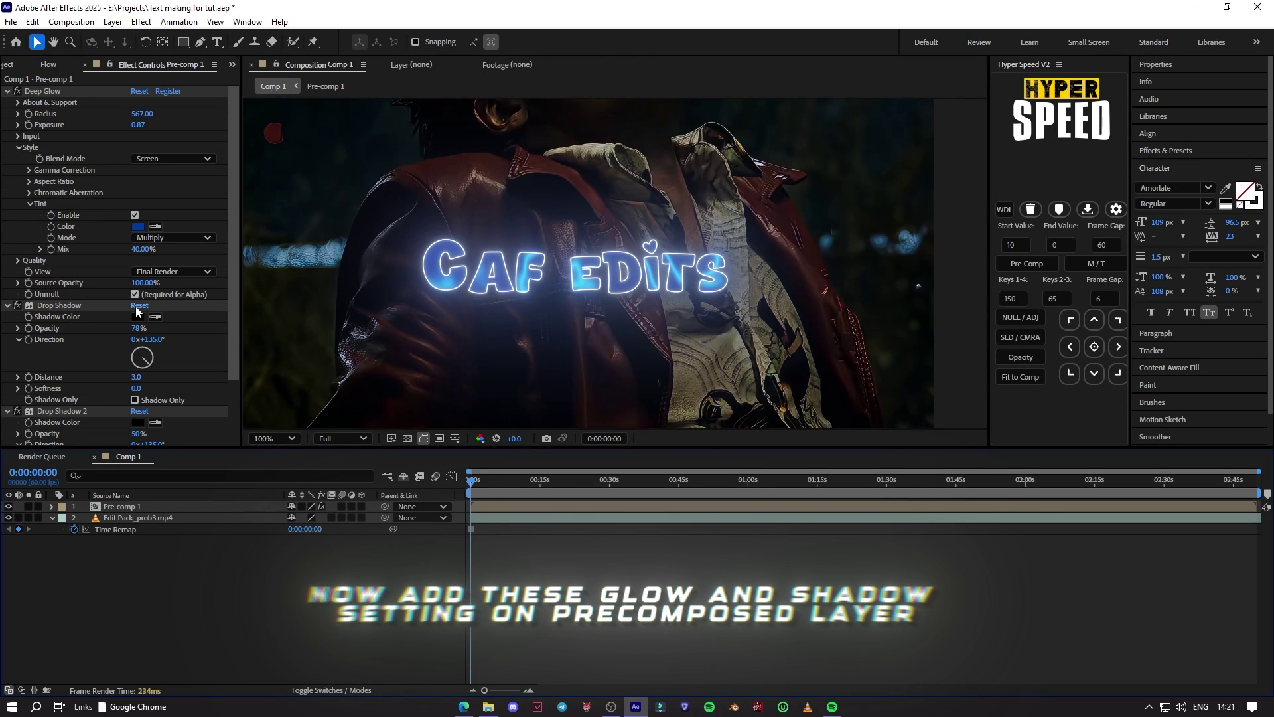
Step: Change the pre-comp's Deep Glow tint to a brighter blue, with Soft Light mode and a Mix of 78%
click(137, 227)
click(674, 345)
drag(654, 336, 664, 278)
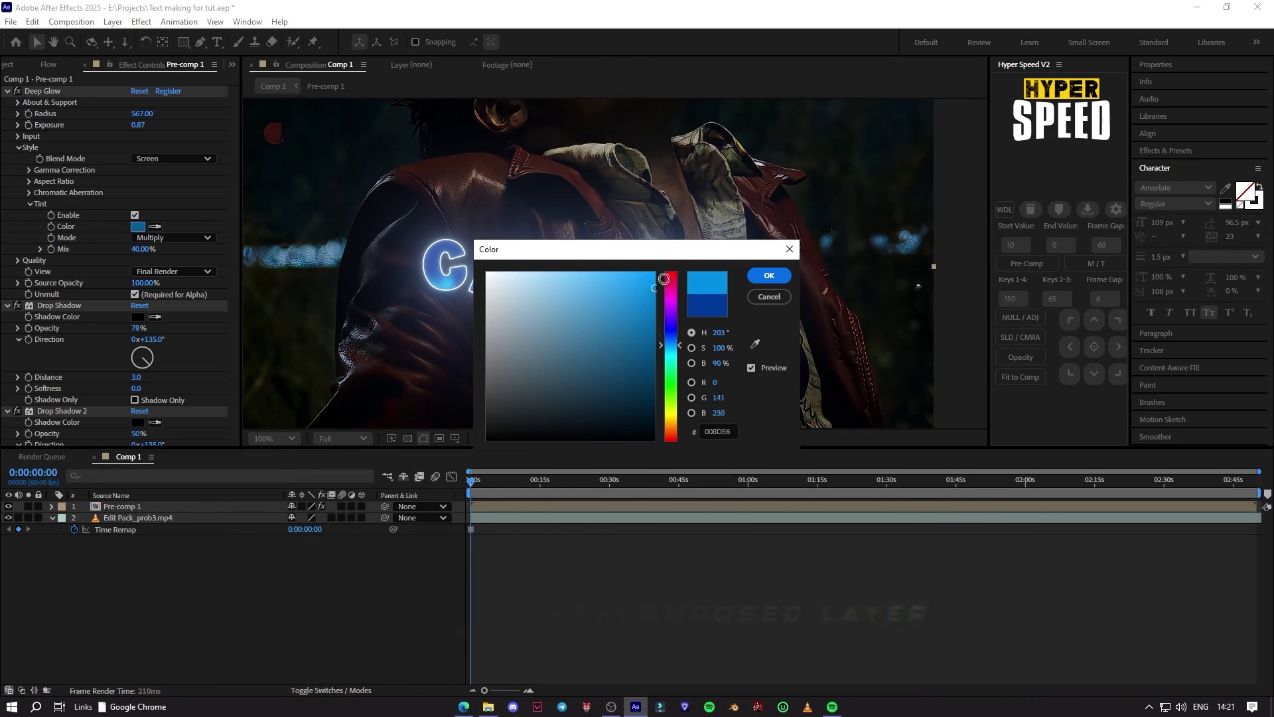
click(769, 274)
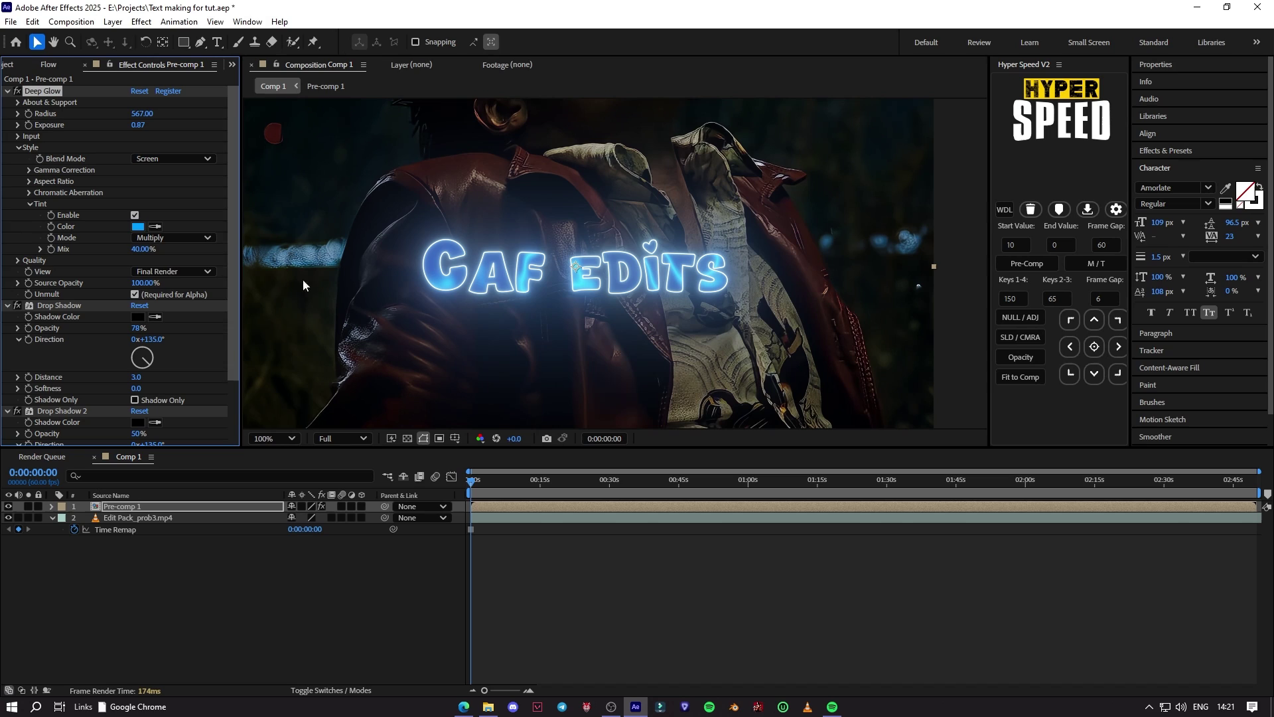
click(176, 238)
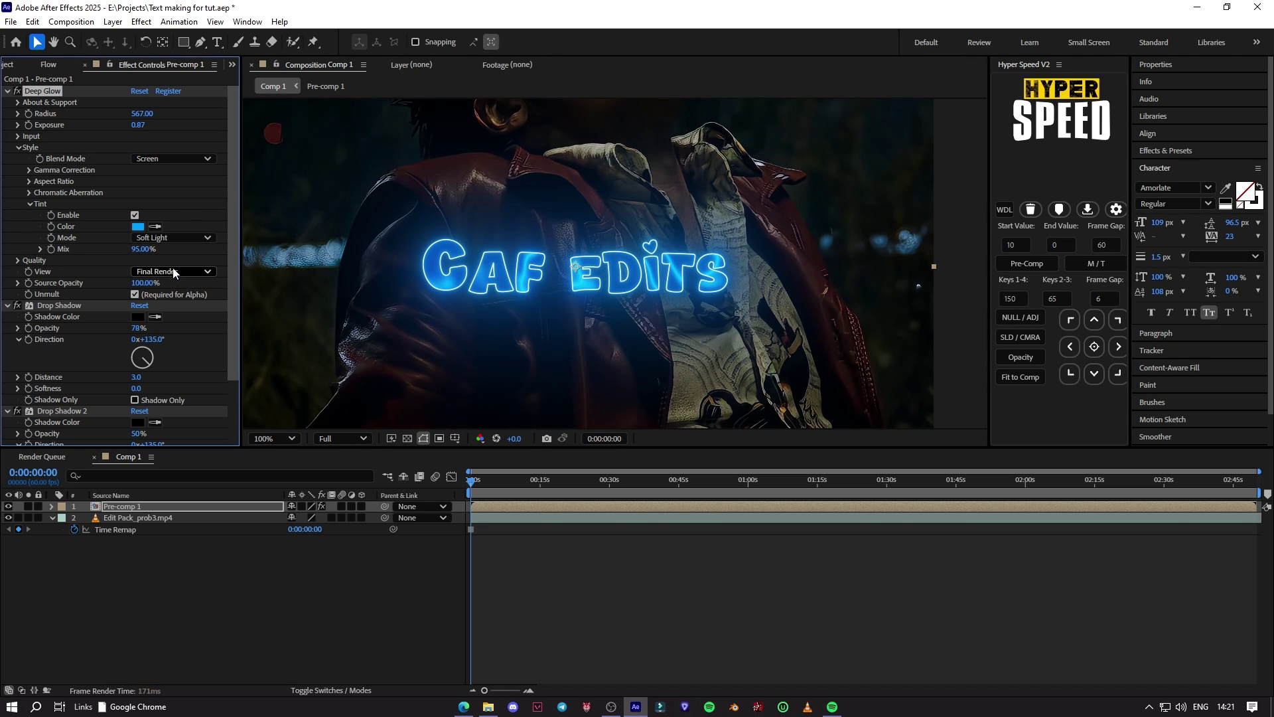
drag(141, 249, 126, 253)
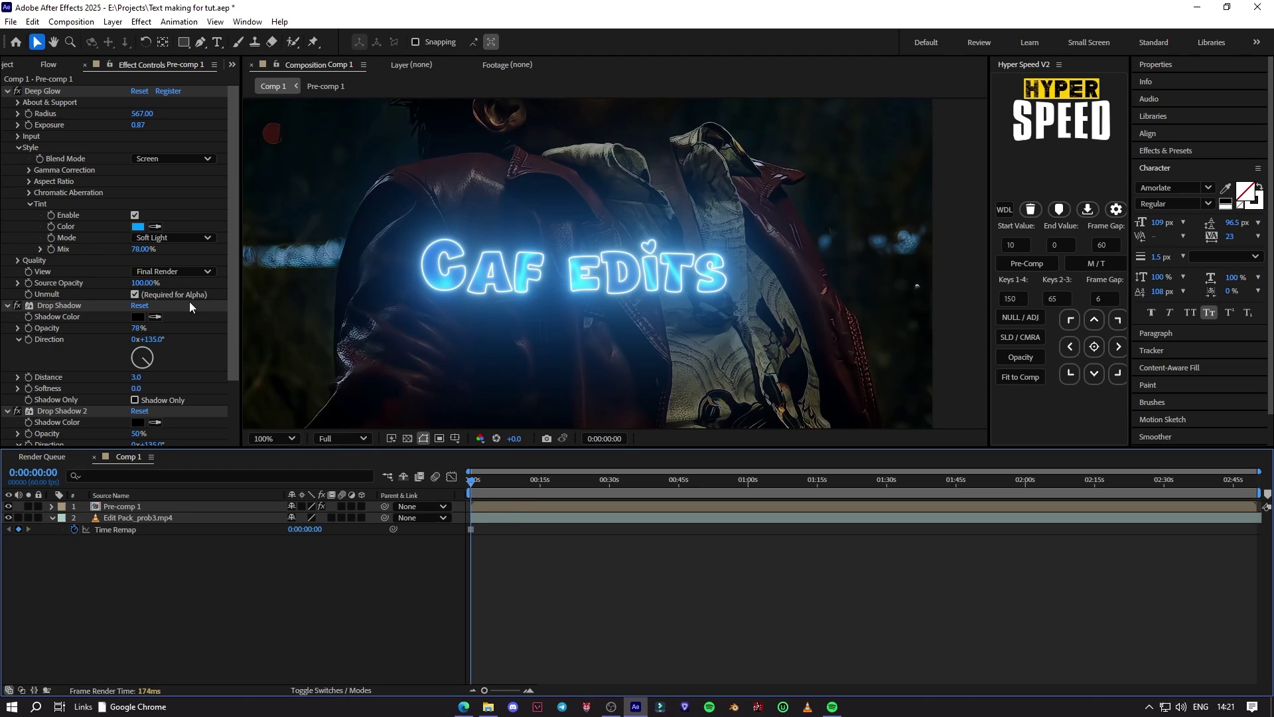
Step: Inside the pre-comp, set the outline text's stroke width to 1 px and return to Comp 1
click(515, 508)
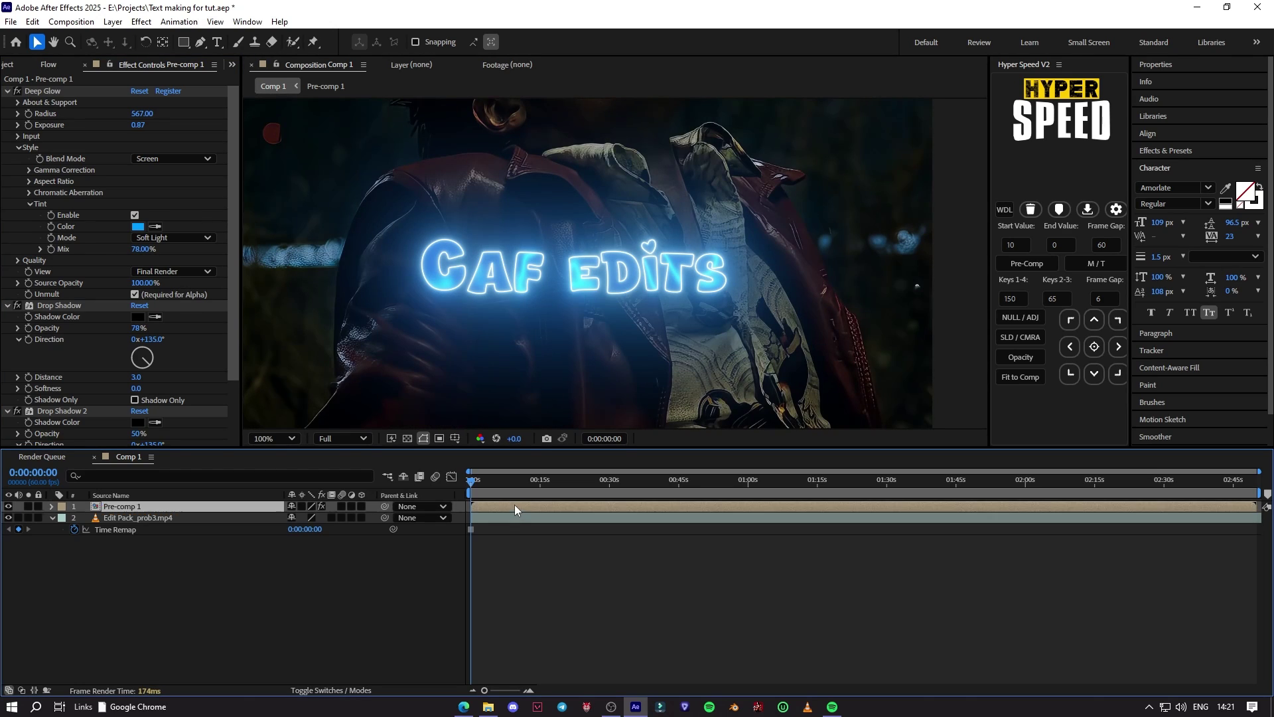
double_click(515, 507)
click(1162, 260)
text(1)
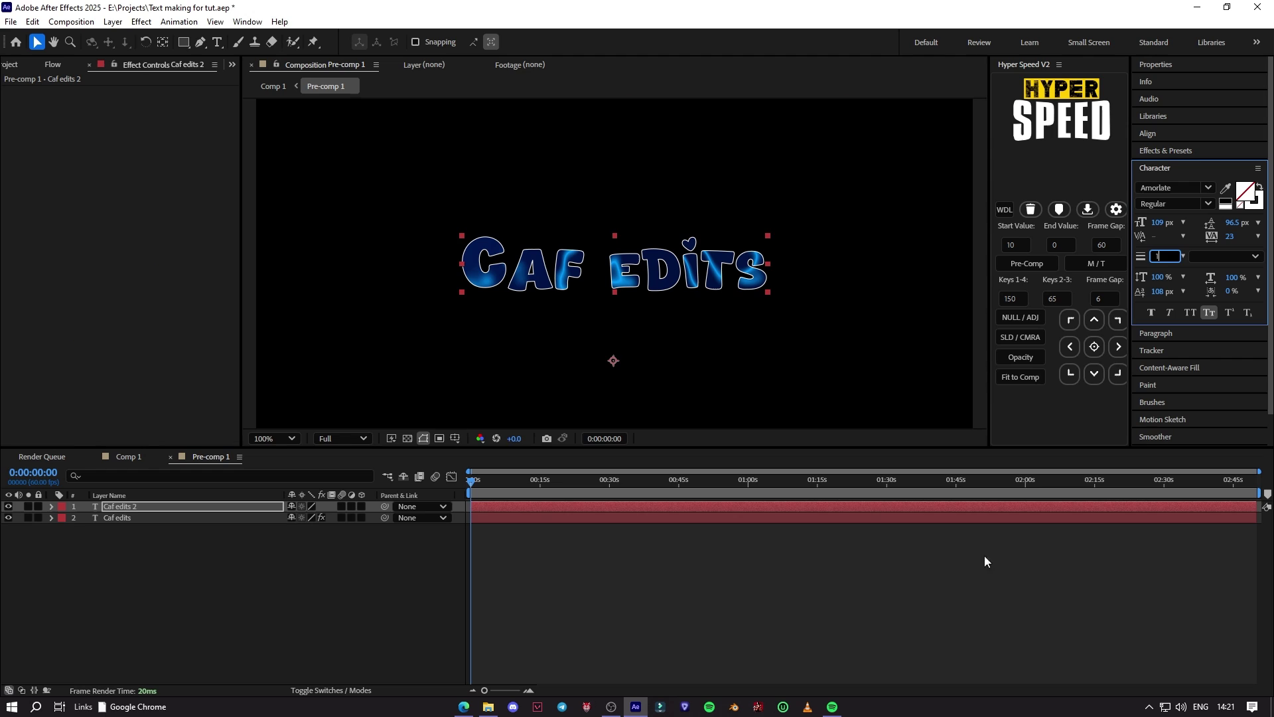
click(740, 556)
click(537, 506)
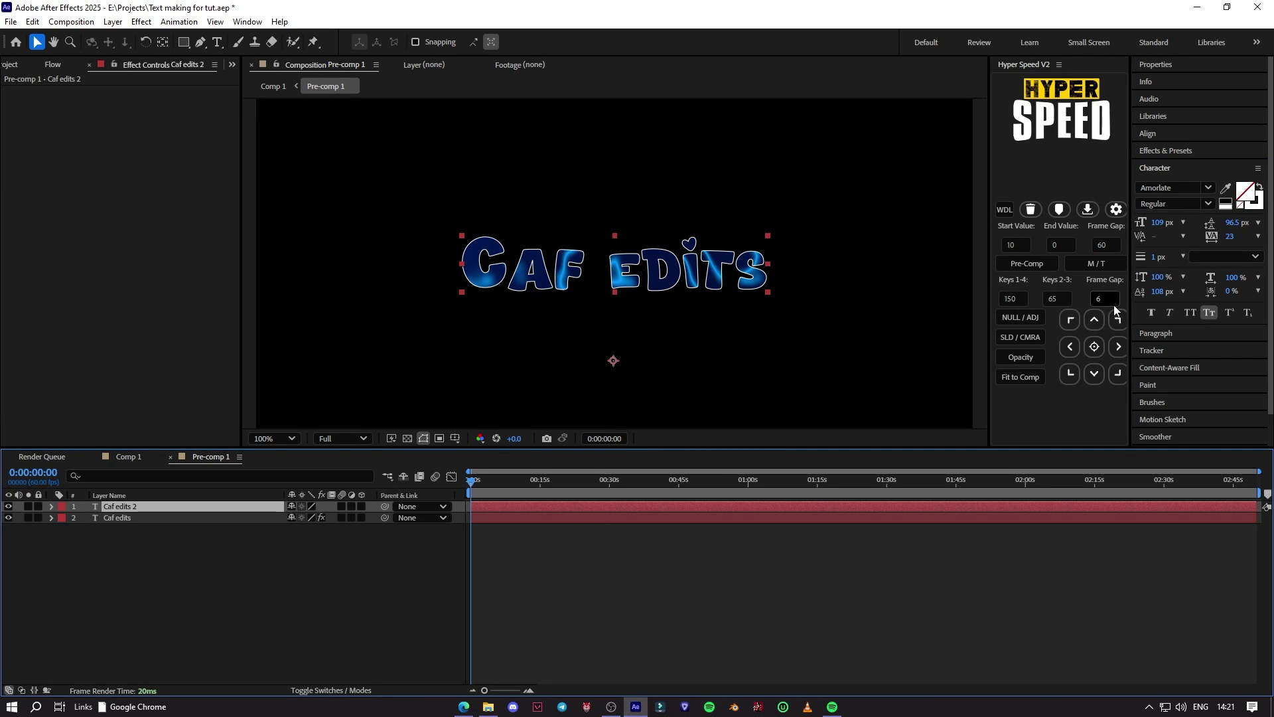
click(127, 457)
Step: Play the composition to examine the glowing outlined text at several magnifications
scroll(520, 325, down, 2)
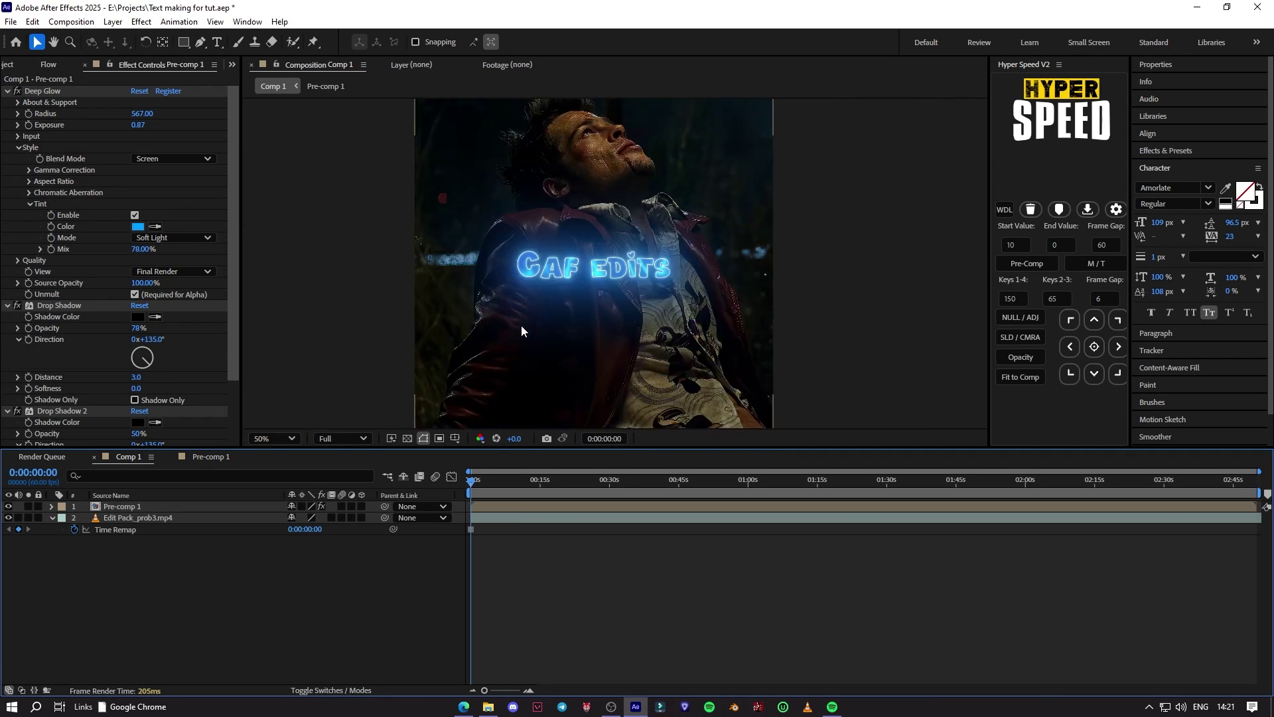
scroll(520, 326, up, 2)
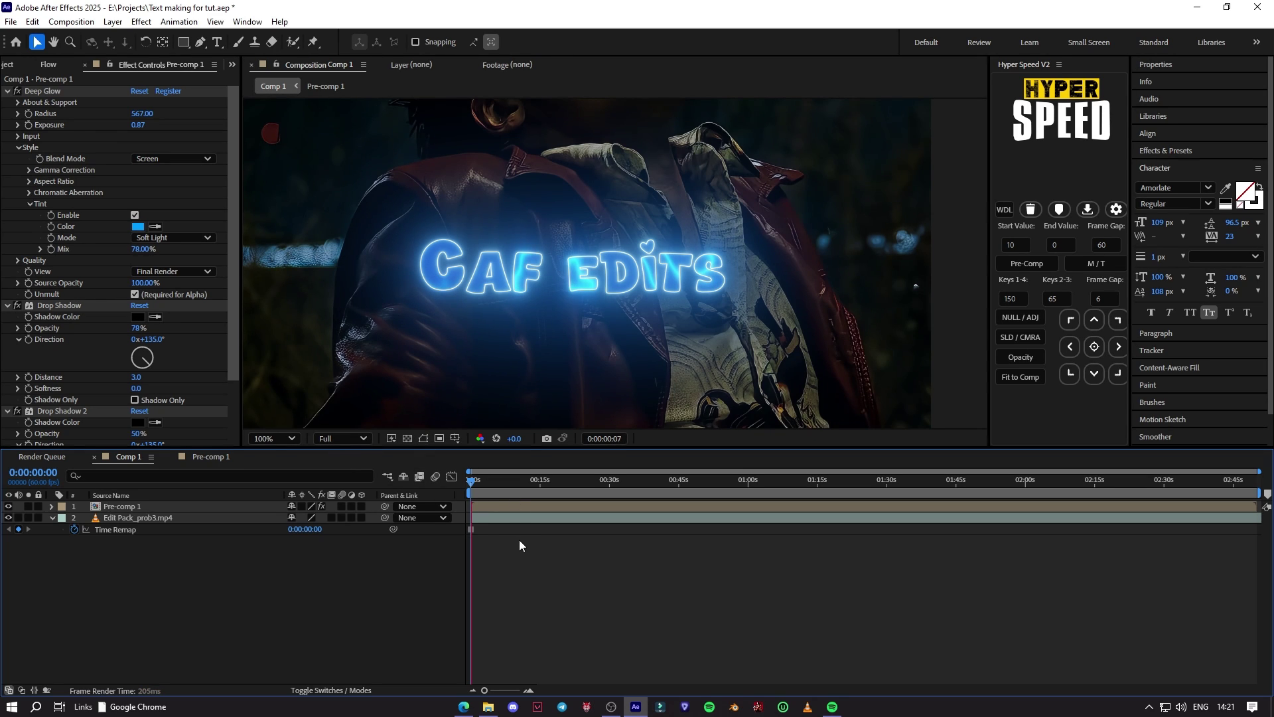
drag(494, 691, 519, 695)
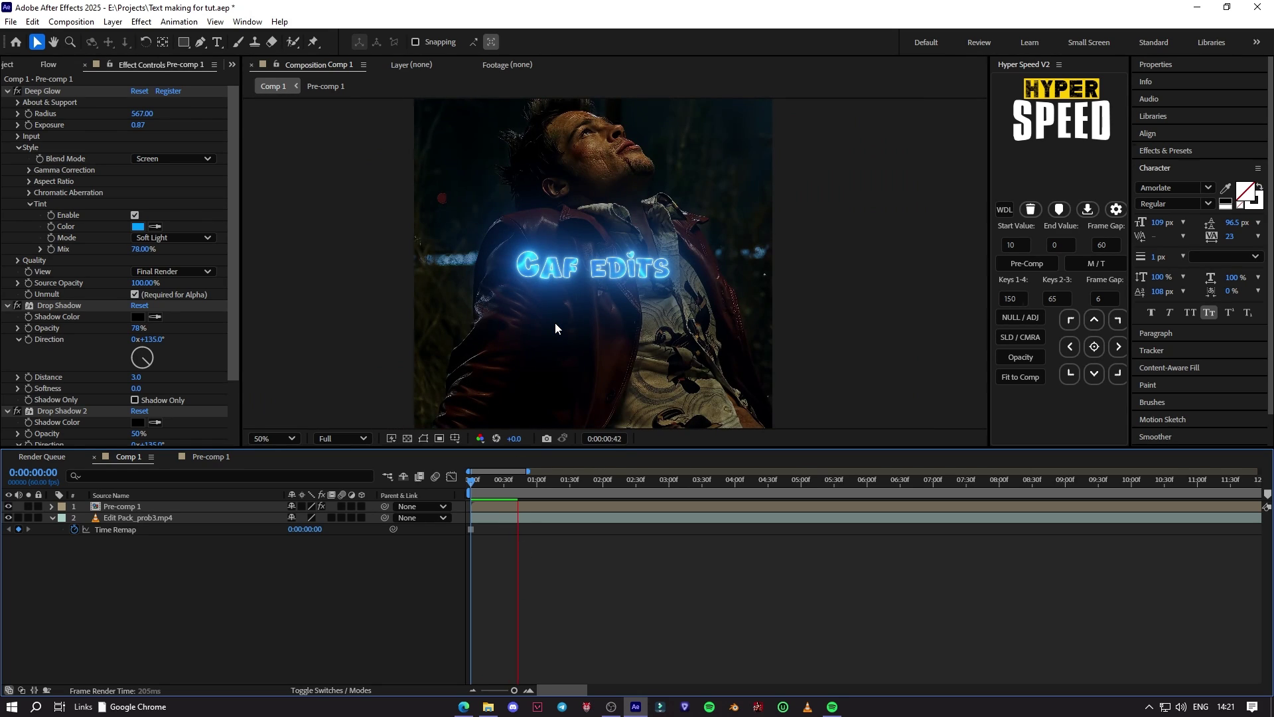
scroll(556, 324, up, 2)
key(space)
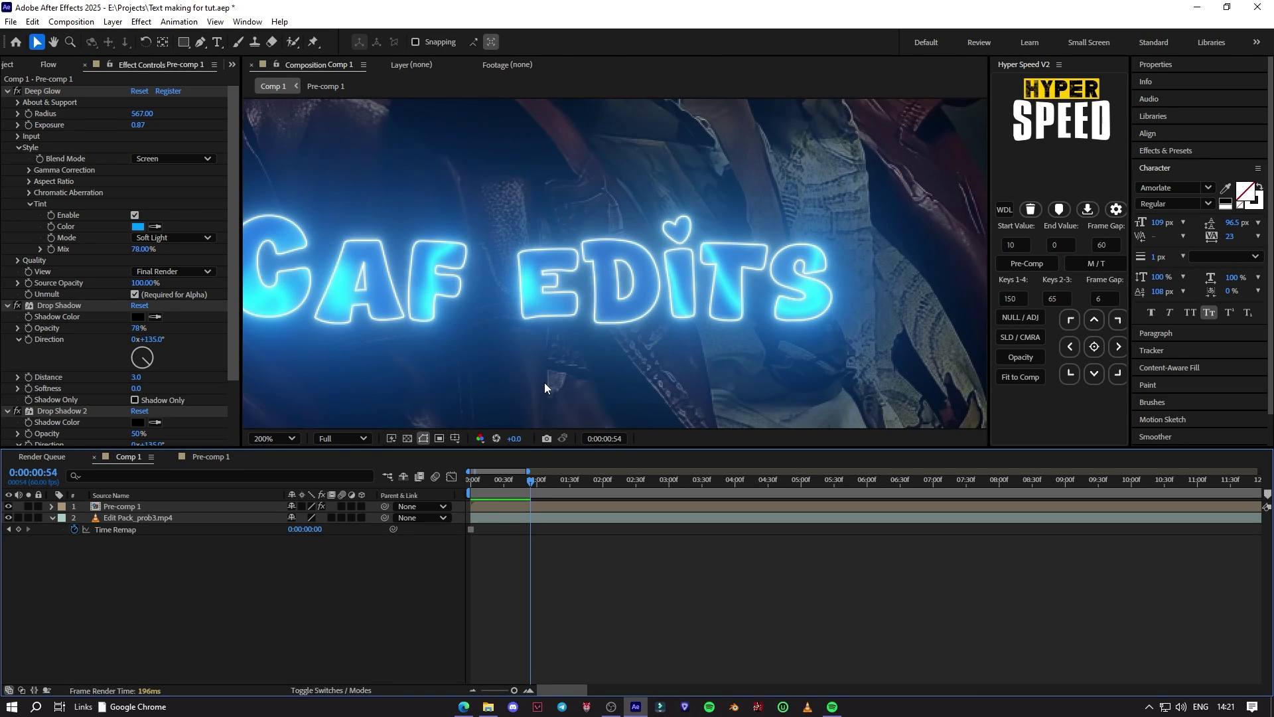
scroll(544, 387, down, 4)
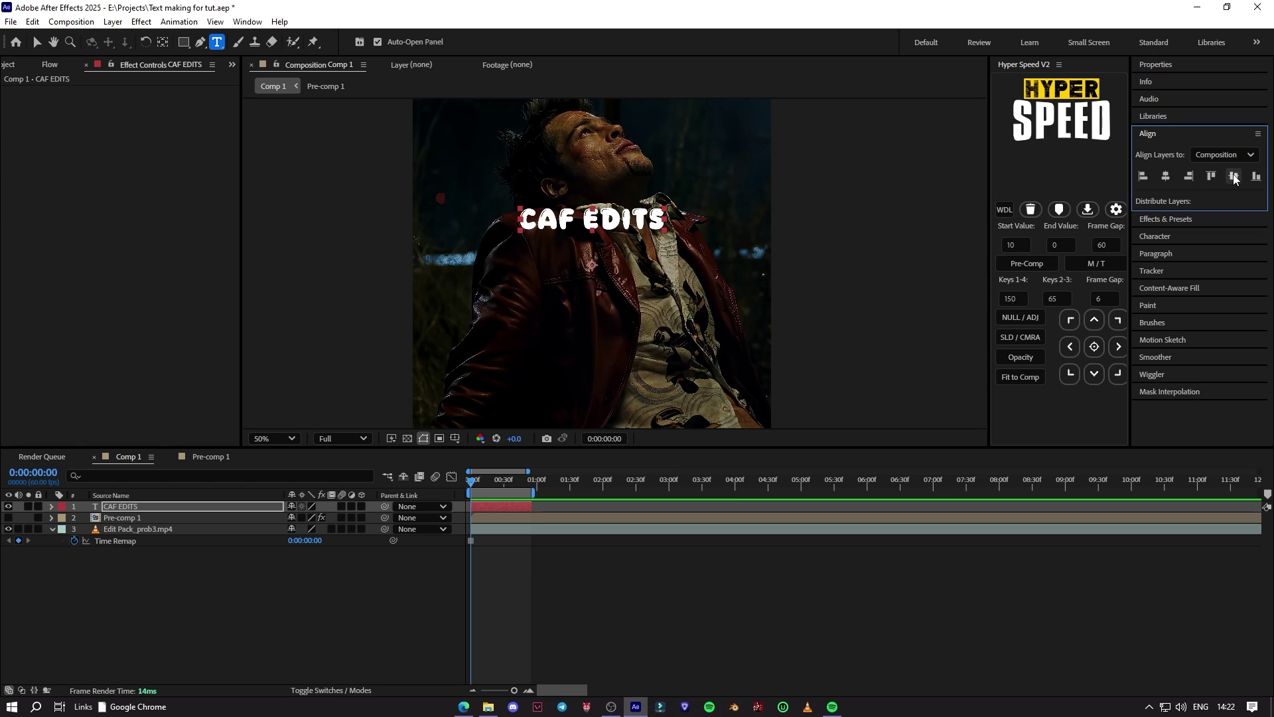
Step: Set the CAF EDITS text's tracking to 103 and font size to about 66 px, centre it in the composition, and deselect it
click(1234, 177)
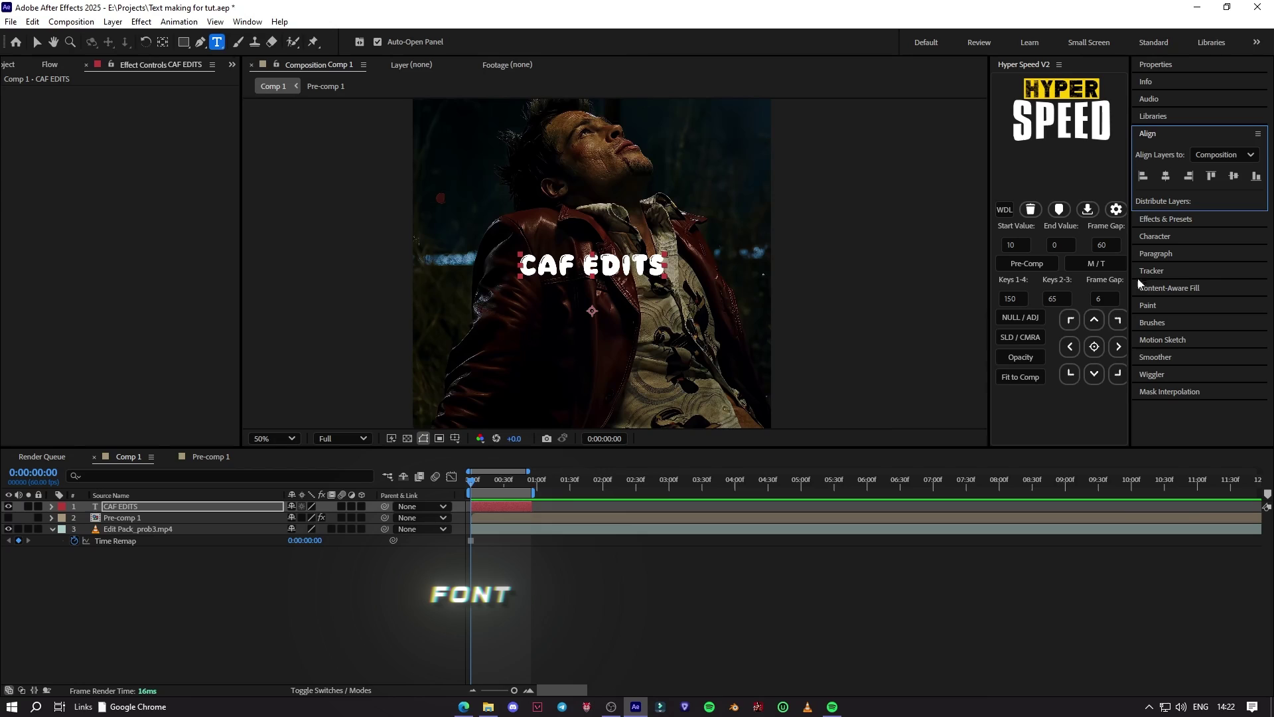
click(1158, 237)
drag(1236, 237, 1271, 237)
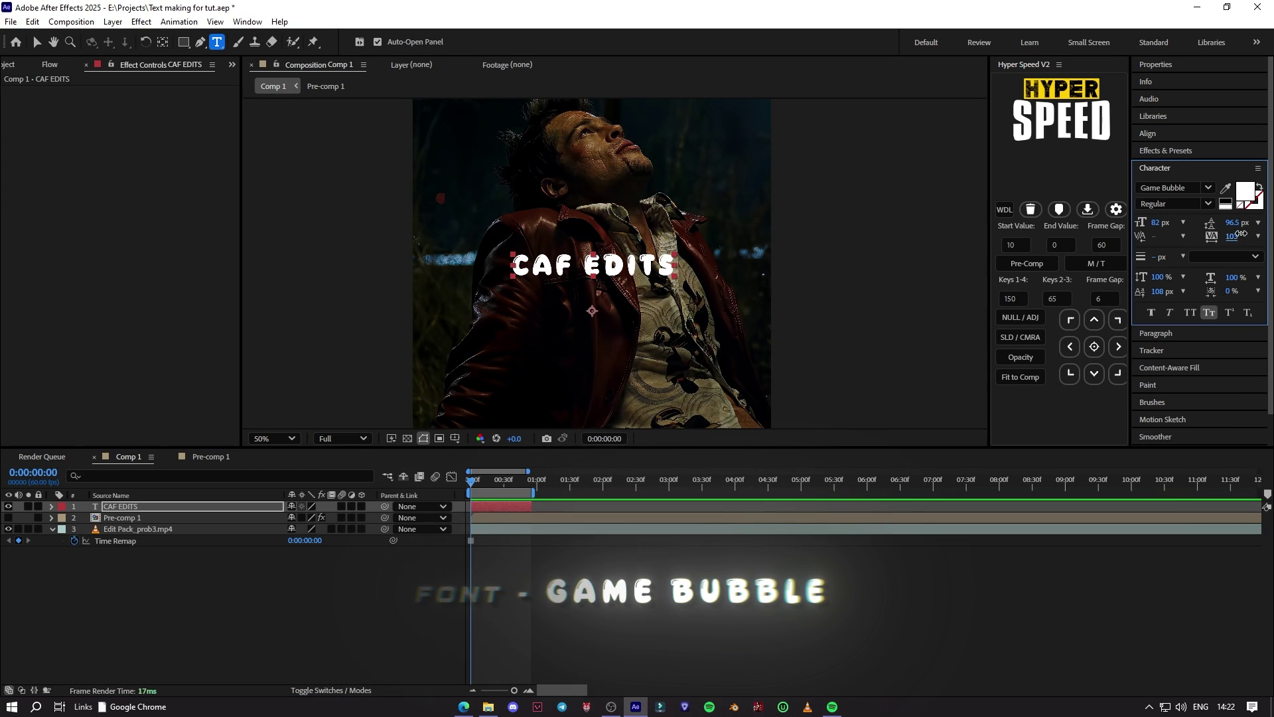
drag(1160, 224, 1154, 226)
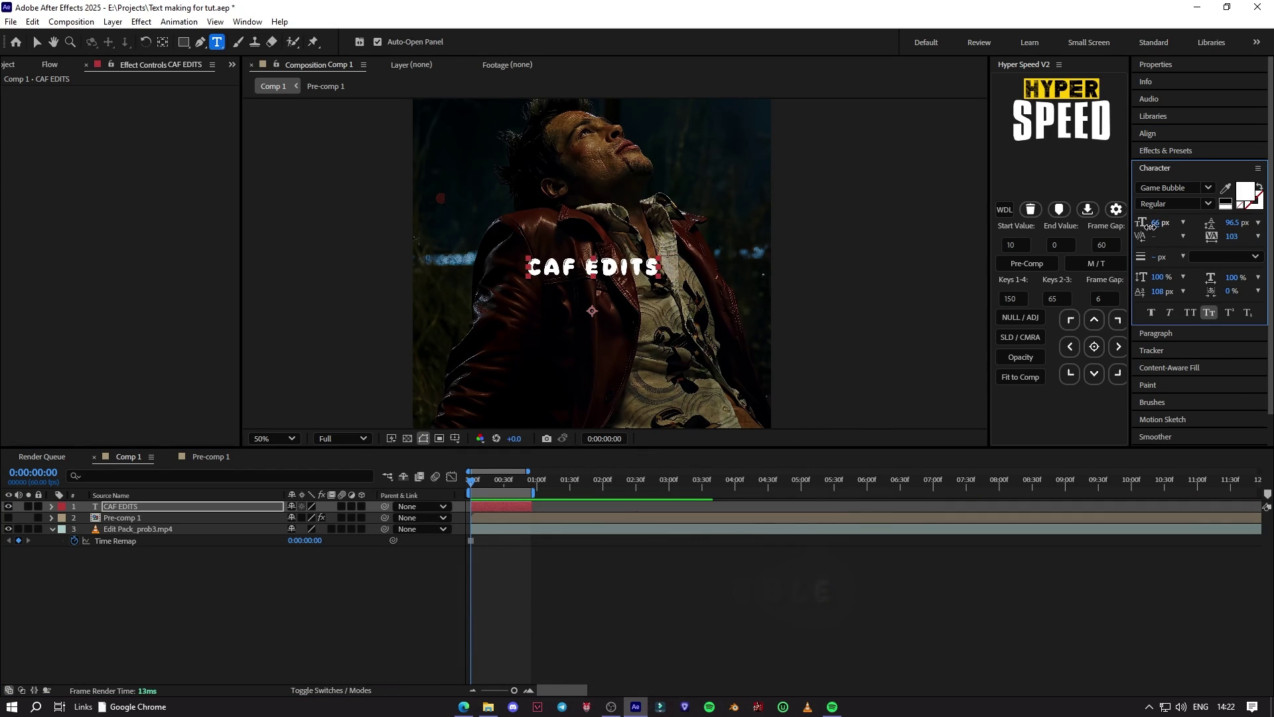
click(1148, 133)
key(grave)
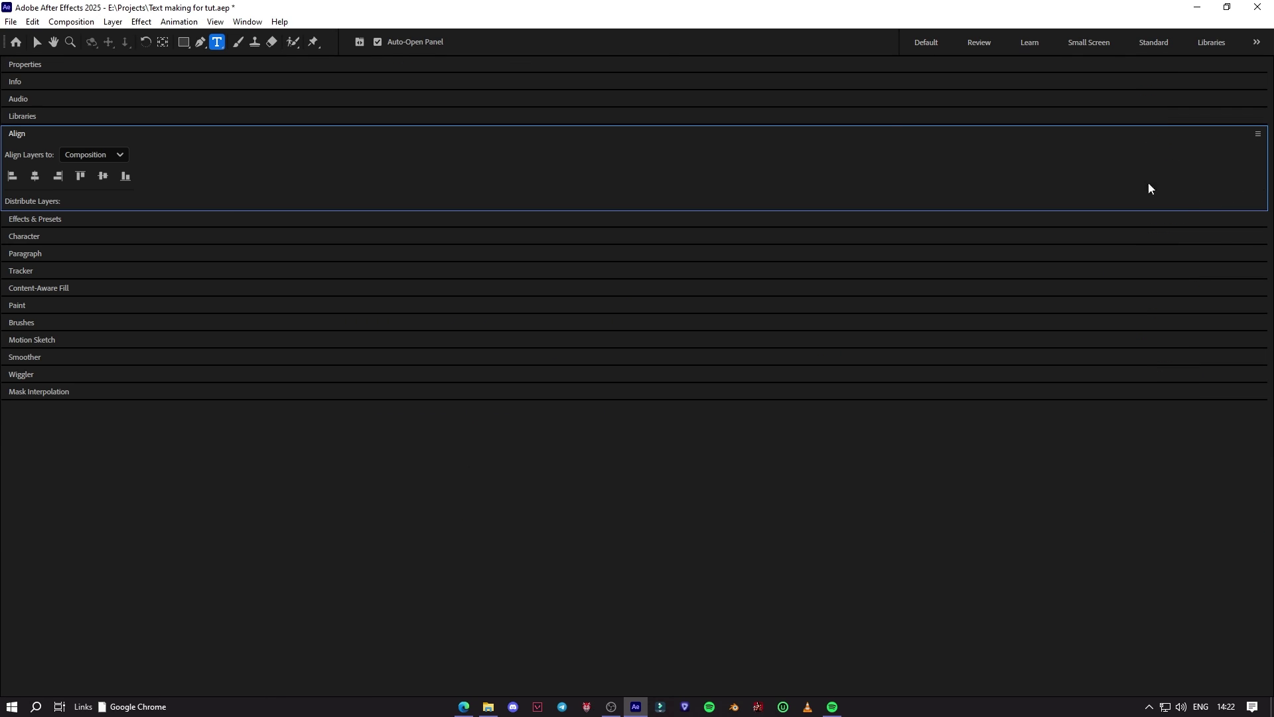
key(grave)
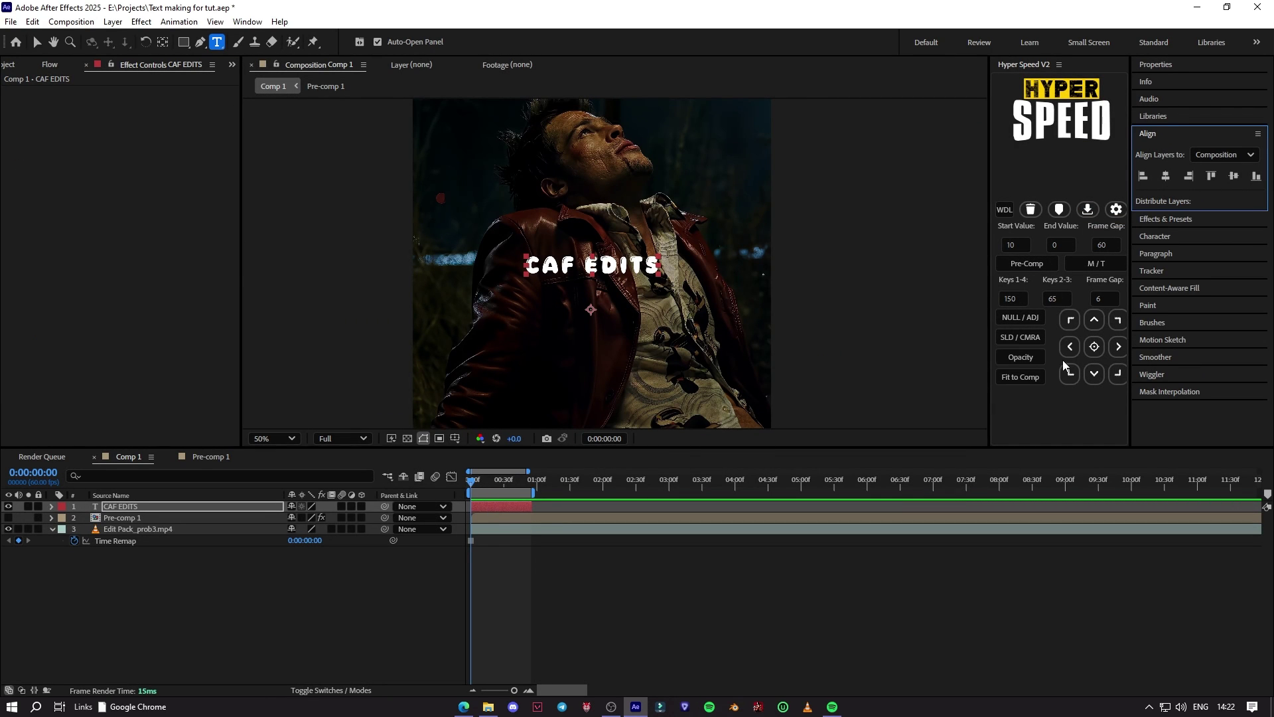
click(628, 555)
Step: Duplicate the CAF EDITS text layer
key(slash)
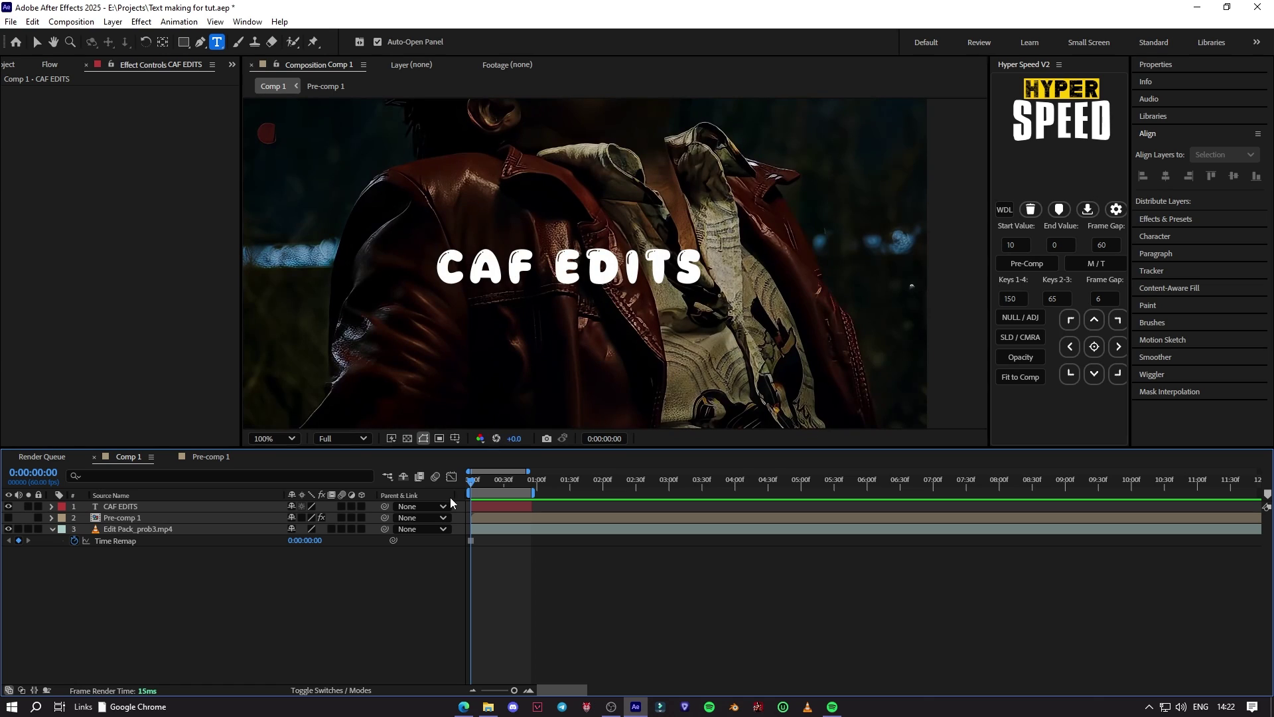
click(491, 506)
key(ctrl+d)
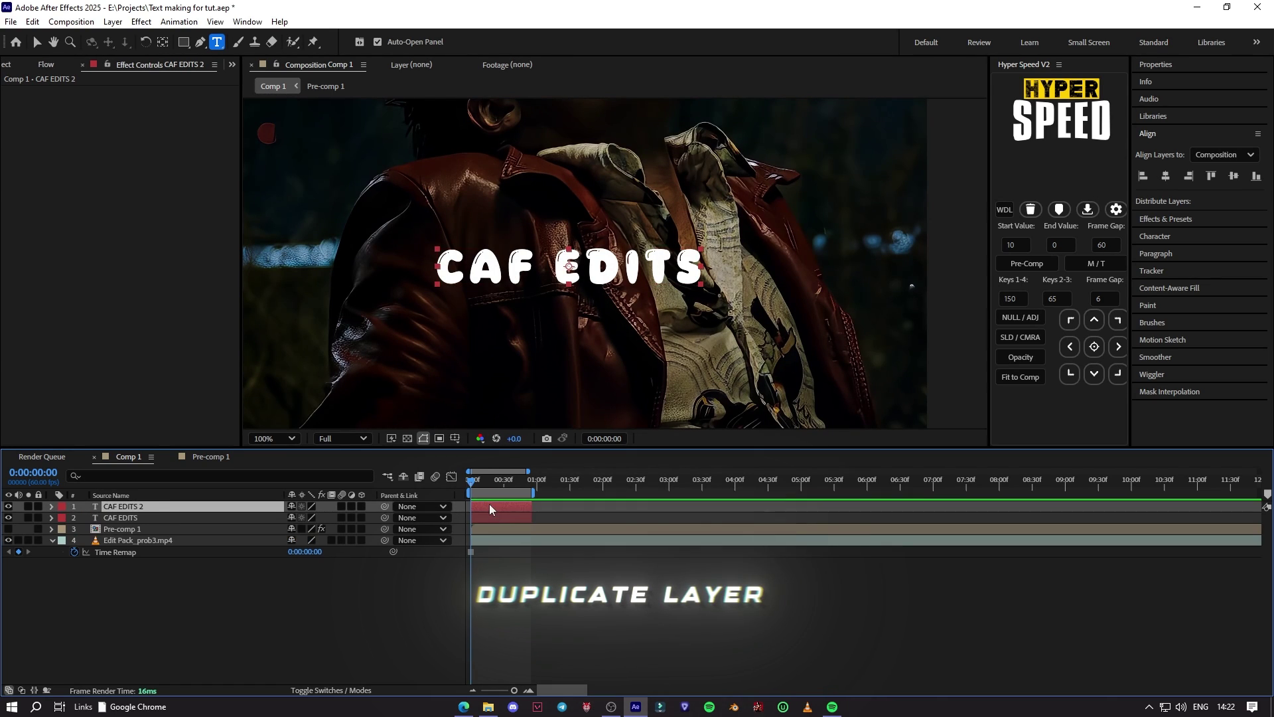
Step: Apply a Gradient Ramp effect to the lower CAF EDITS layer and hide the upper copy
click(493, 516)
click(1153, 135)
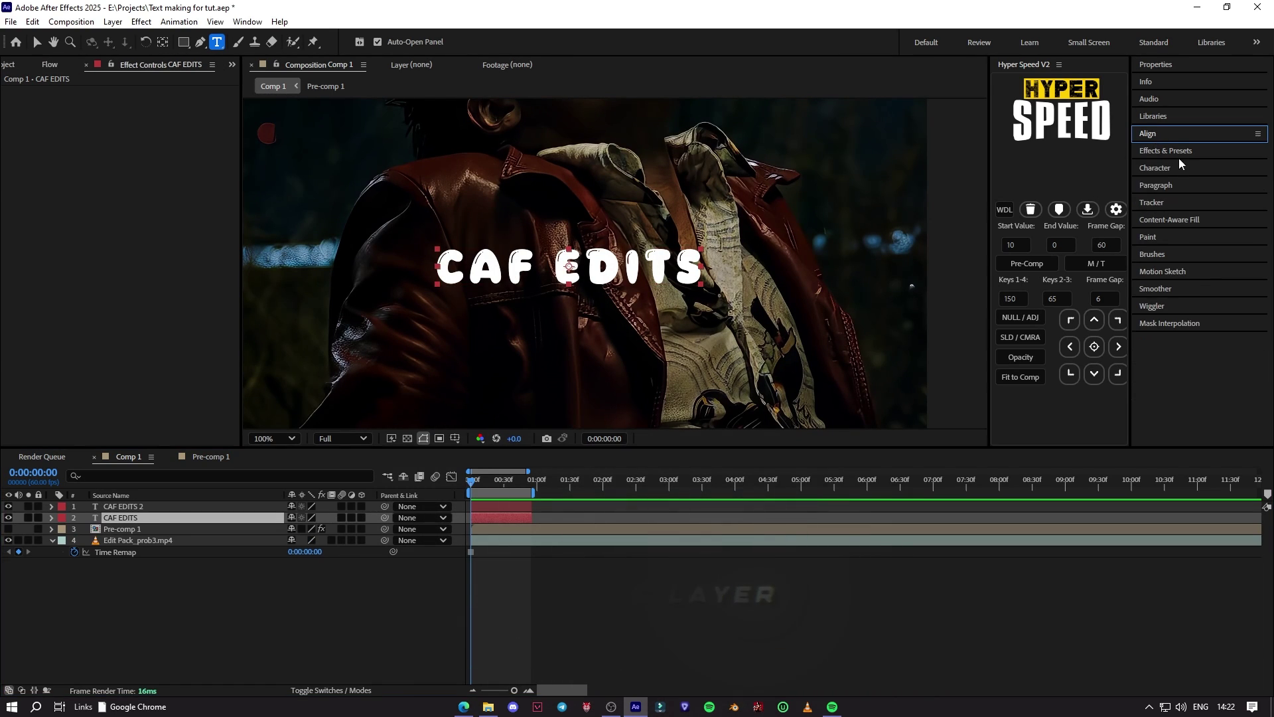
click(1181, 154)
click(1181, 166)
text(grad)
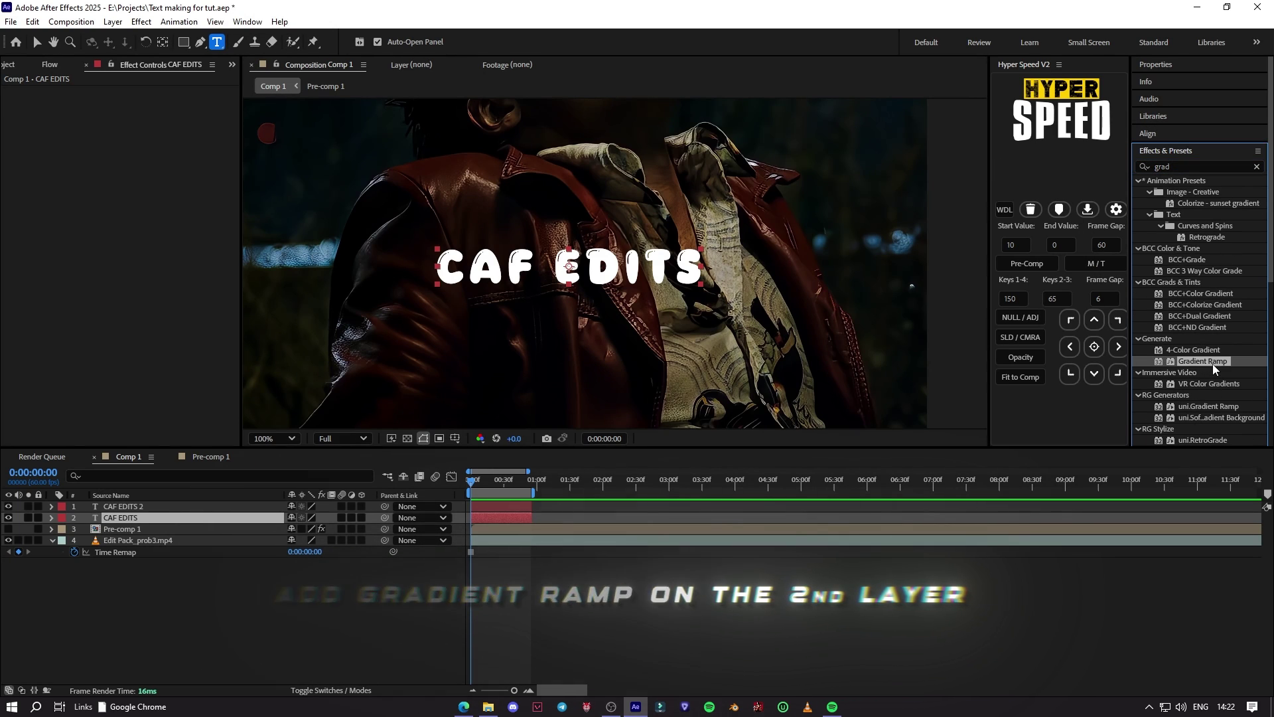
double_click(1210, 362)
click(8, 507)
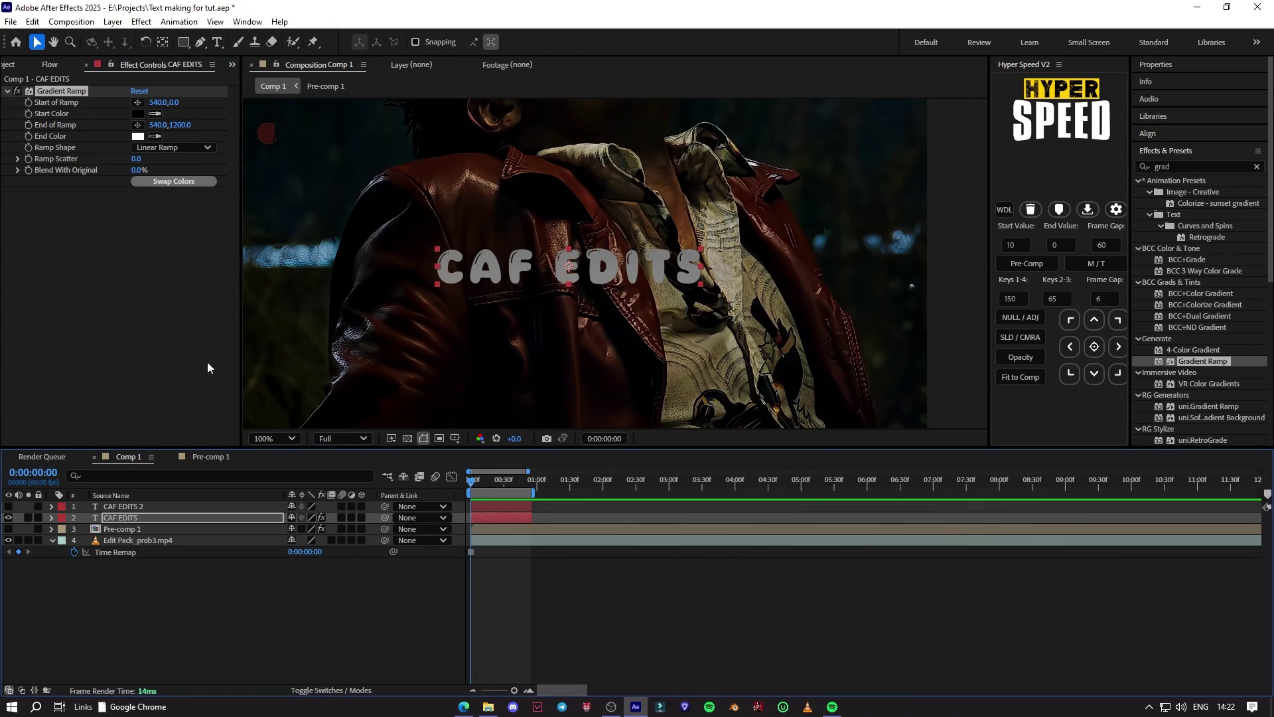
Step: Set the Gradient Ramp's start point to 540, 553 and its end point to 540, 624
drag(177, 101, 531, 108)
drag(180, 126, 48, 131)
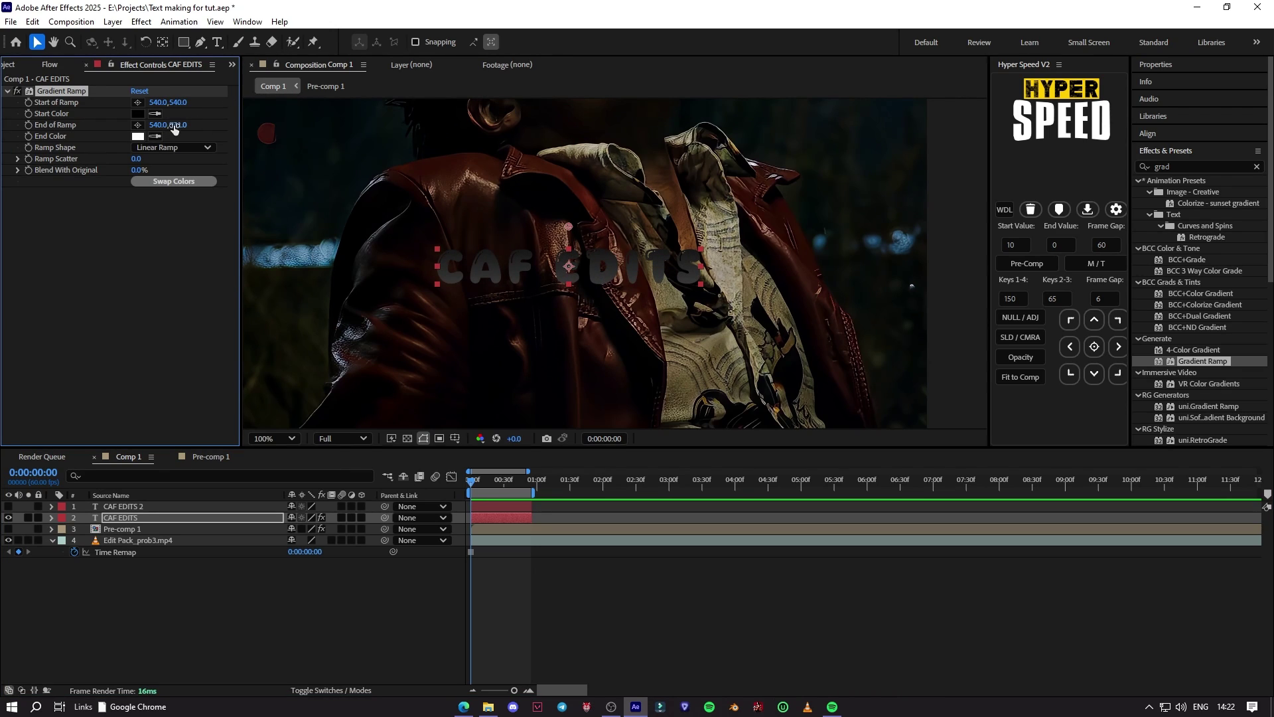
drag(176, 125, 28, 127)
mouse_move(180, 126)
mouse_down()
mouse_move(148, 126)
mouse_move(188, 103)
mouse_up()
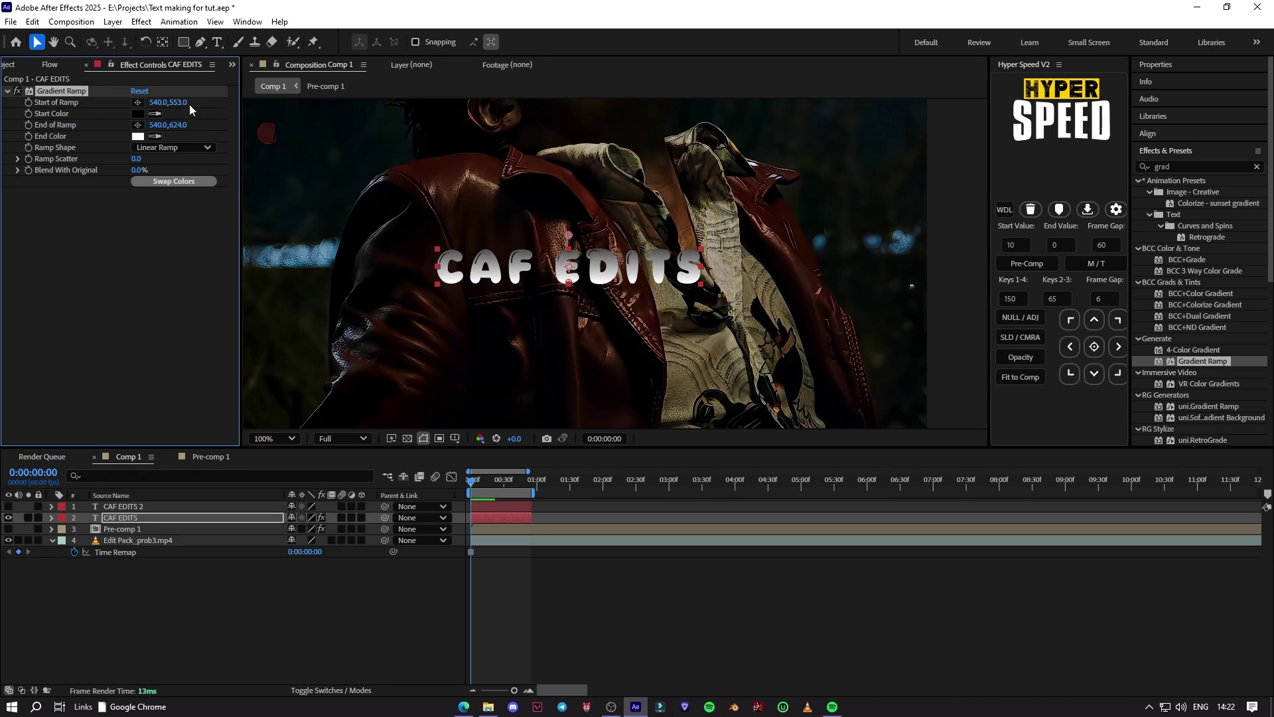
Step: Change the Gradient Ramp's end color to magenta F000FF and deselect the text layer
click(138, 136)
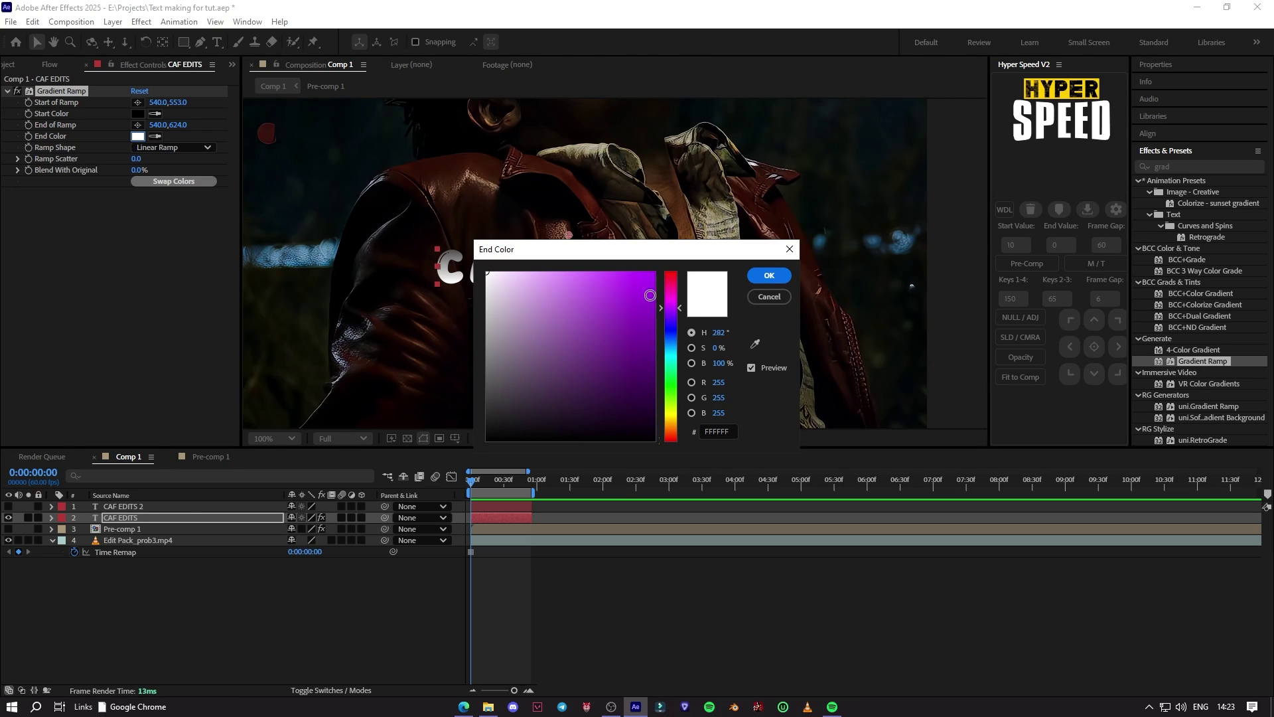
drag(650, 295, 695, 380)
click(698, 426)
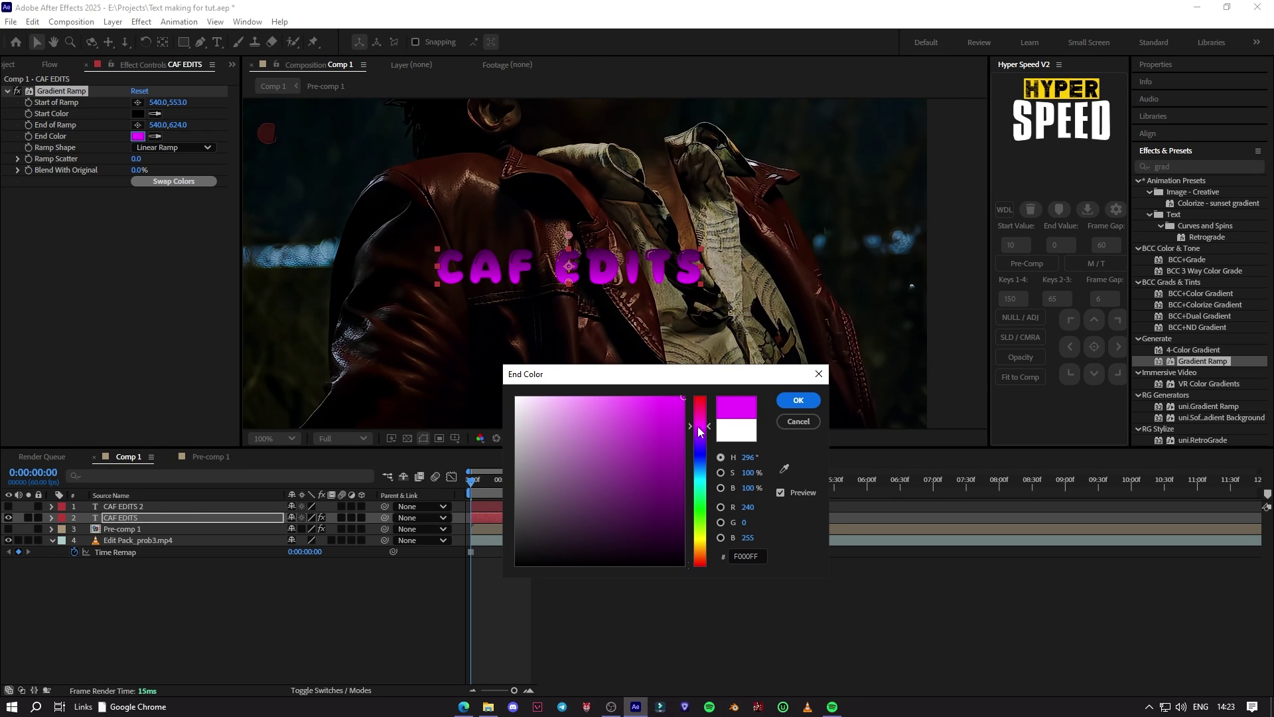
click(799, 400)
scroll(523, 355, down, 2)
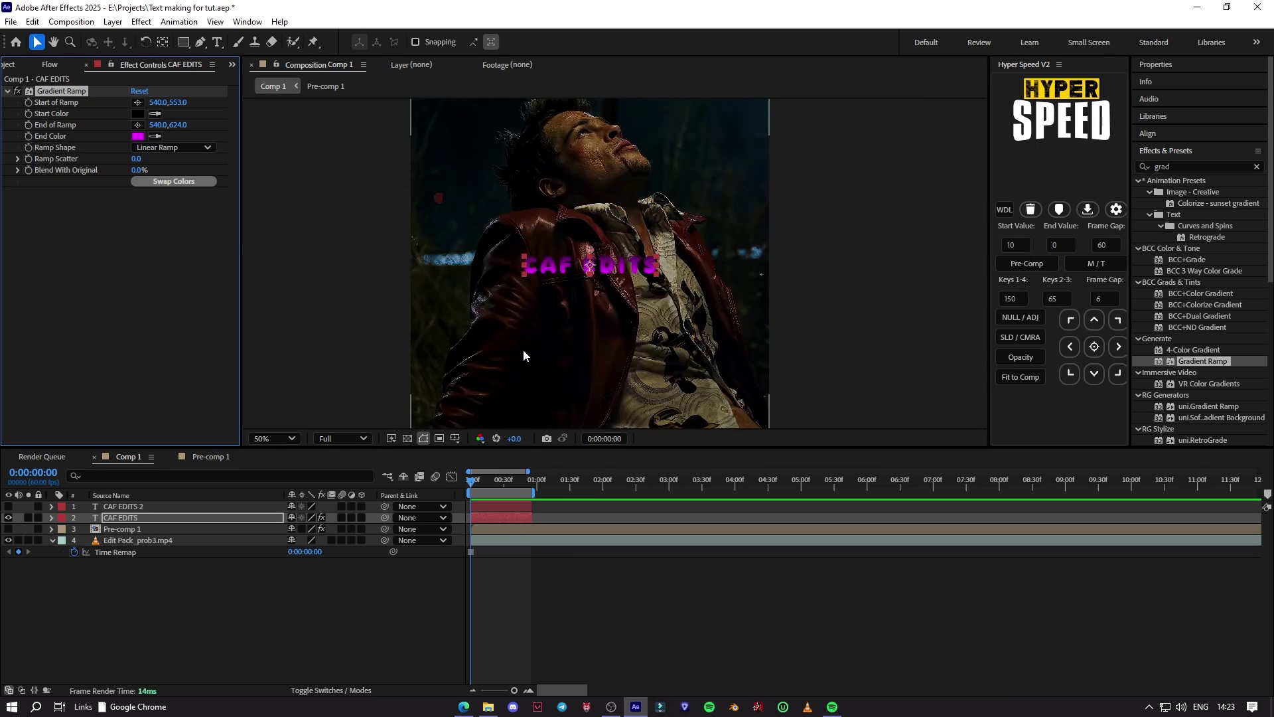
scroll(523, 349, up, 2)
click(463, 564)
Step: Show the CAF EDITS 2 layer and swap its white fill for a 1 px white stroke outline
click(494, 506)
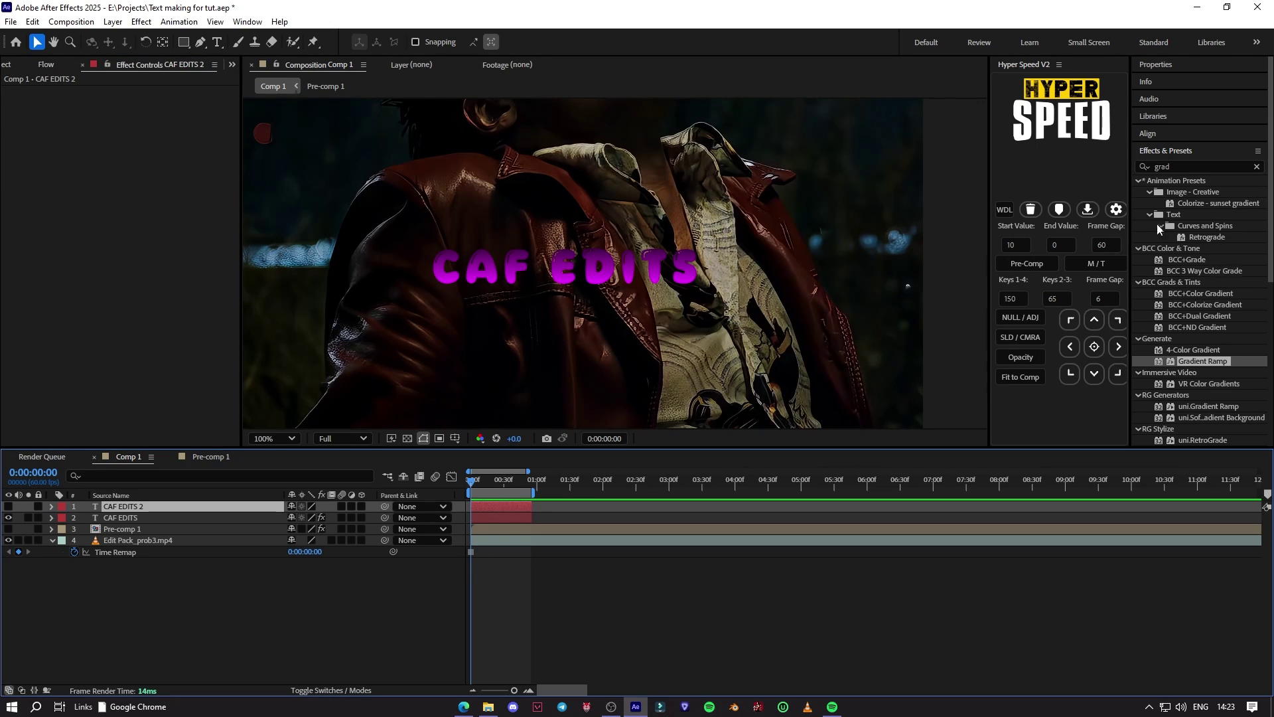
click(8, 506)
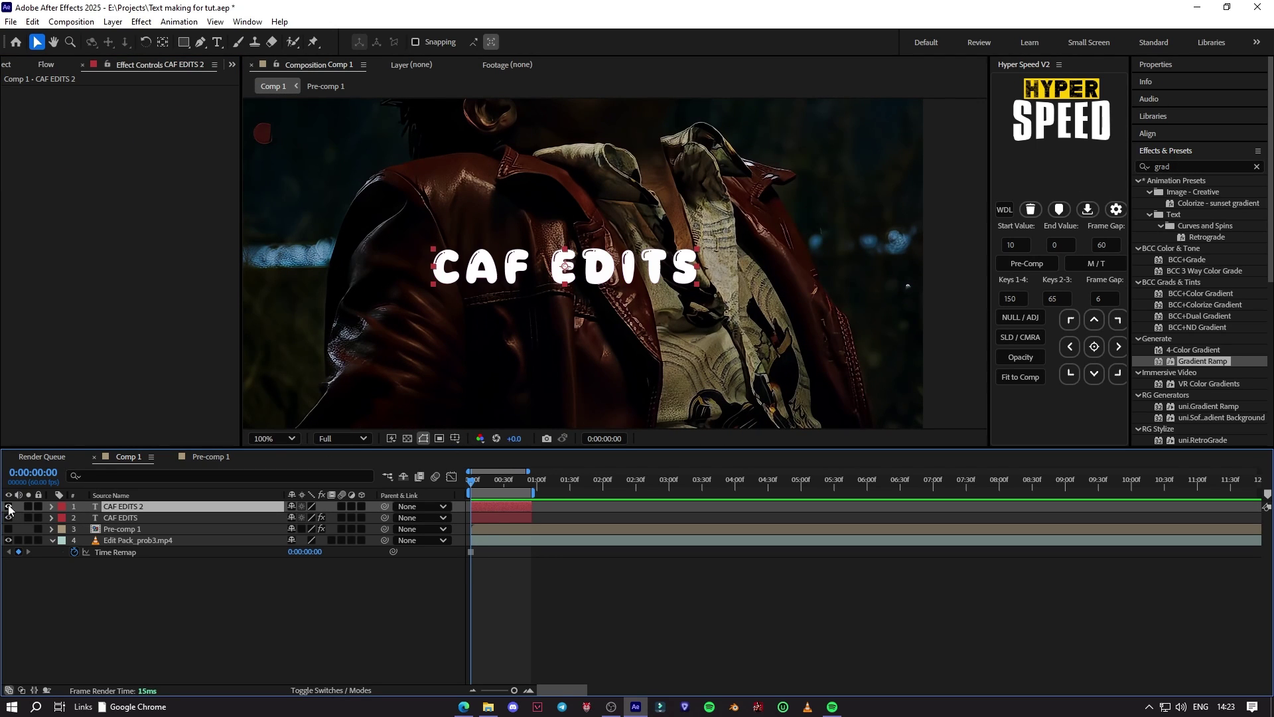
click(1167, 151)
click(1160, 172)
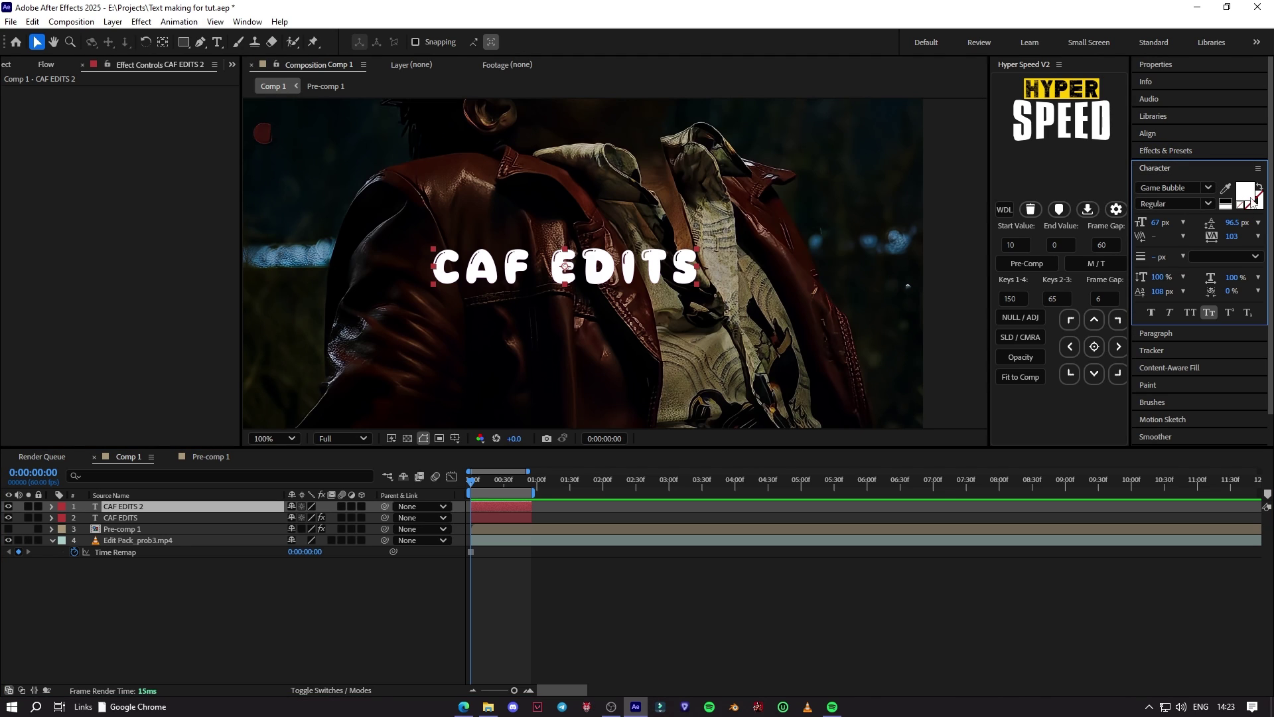
click(1259, 189)
click(486, 607)
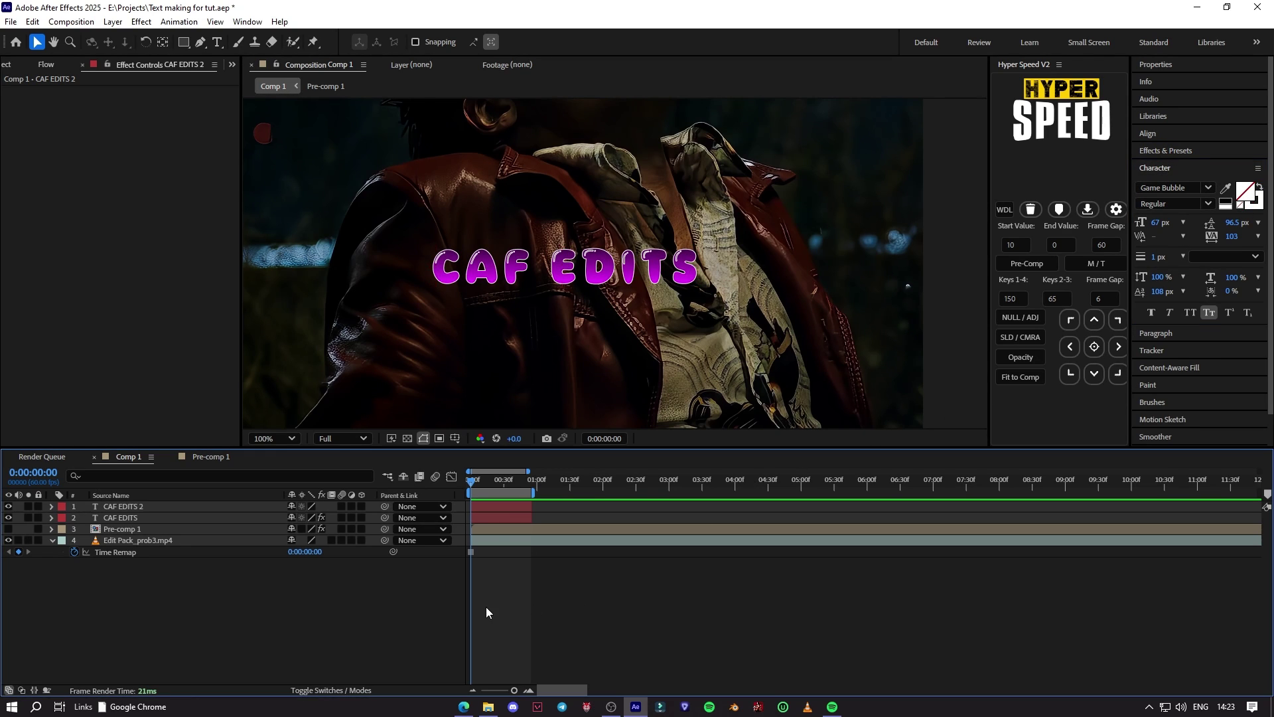
Step: Pre-compose both CAF EDITS text layers together
click(488, 508)
right_click(487, 508)
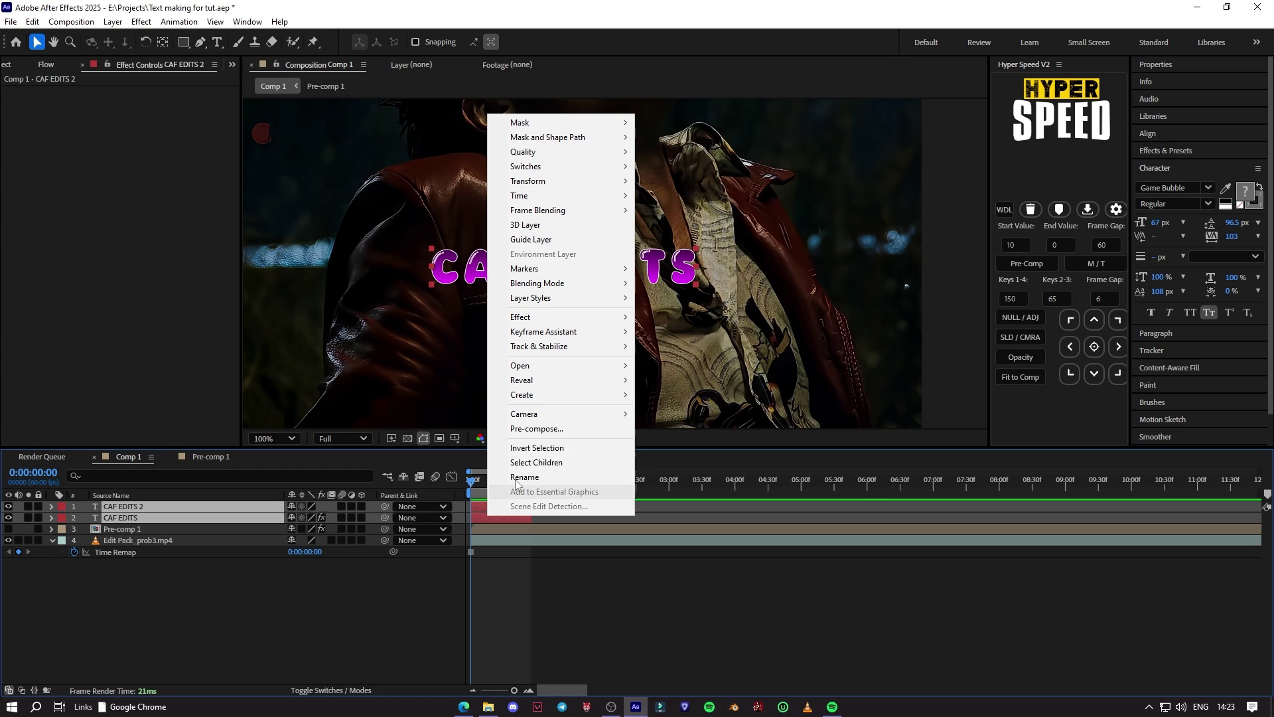
click(524, 432)
click(699, 450)
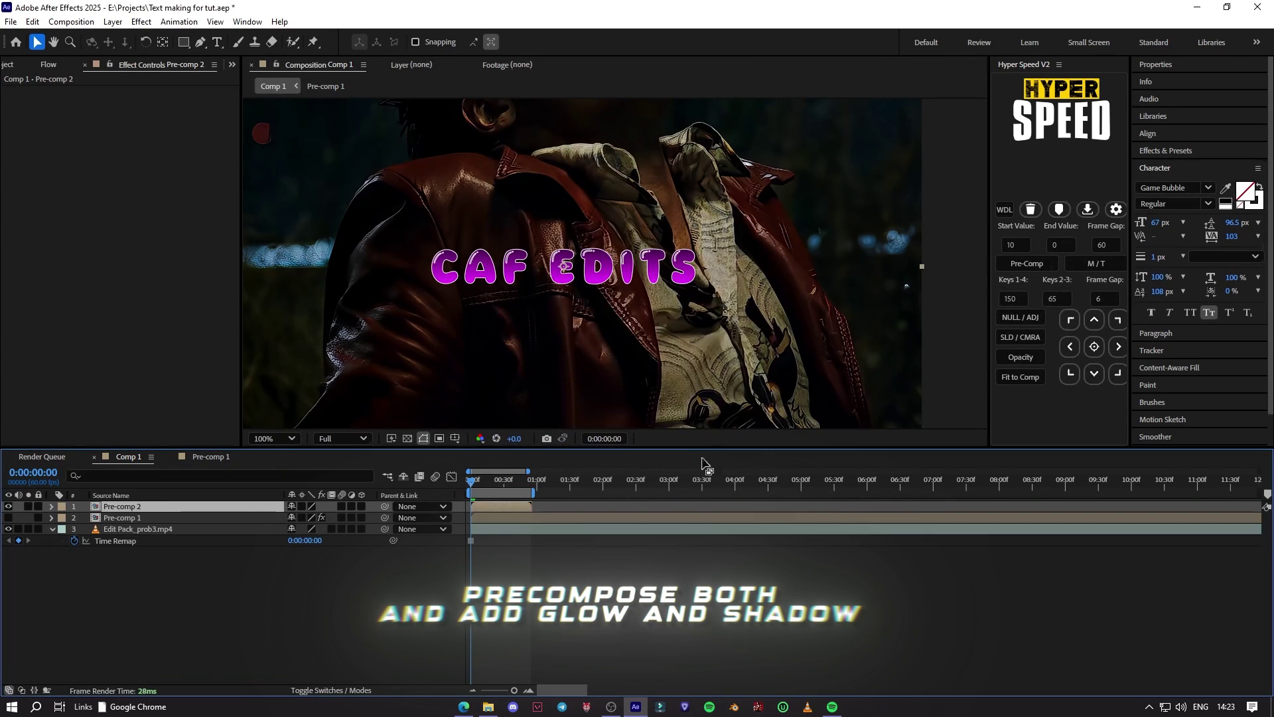
Step: Apply Deep Glow to Pre-comp 2 with an exposure of 0.45 and a radius of 1007
click(1165, 150)
click(1195, 167)
text(dee)
double_click(1186, 226)
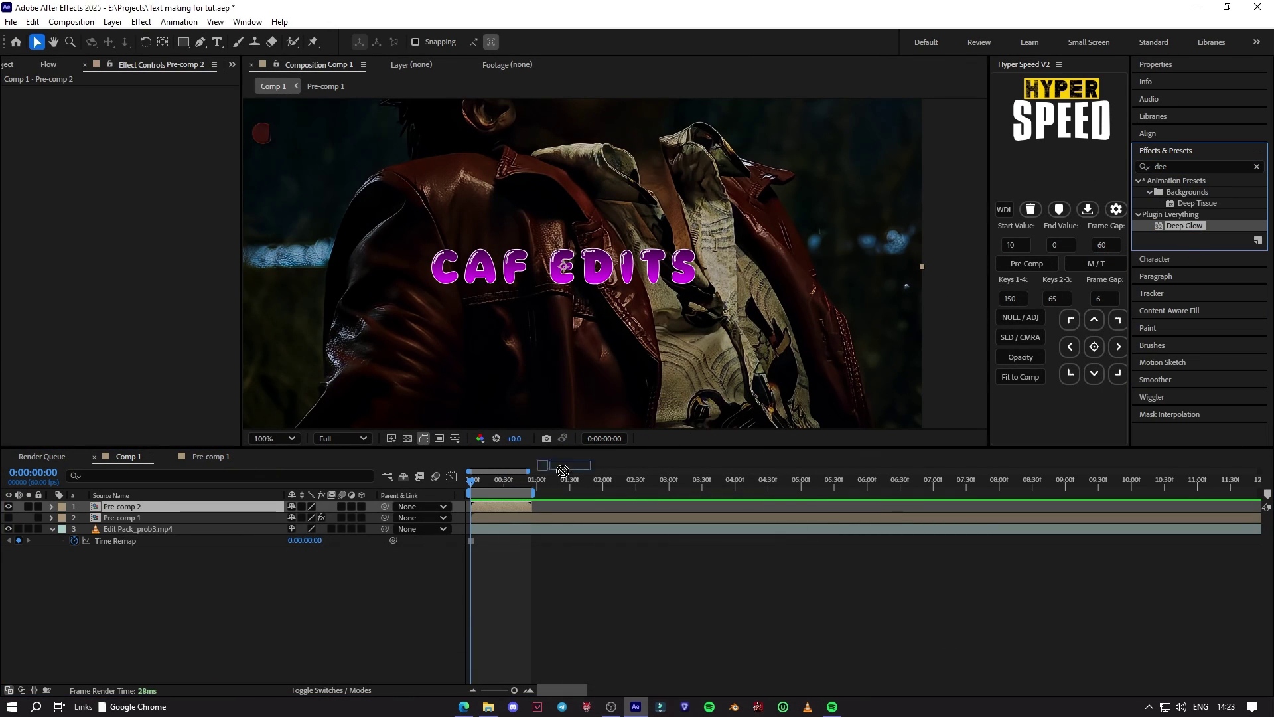
click(137, 125)
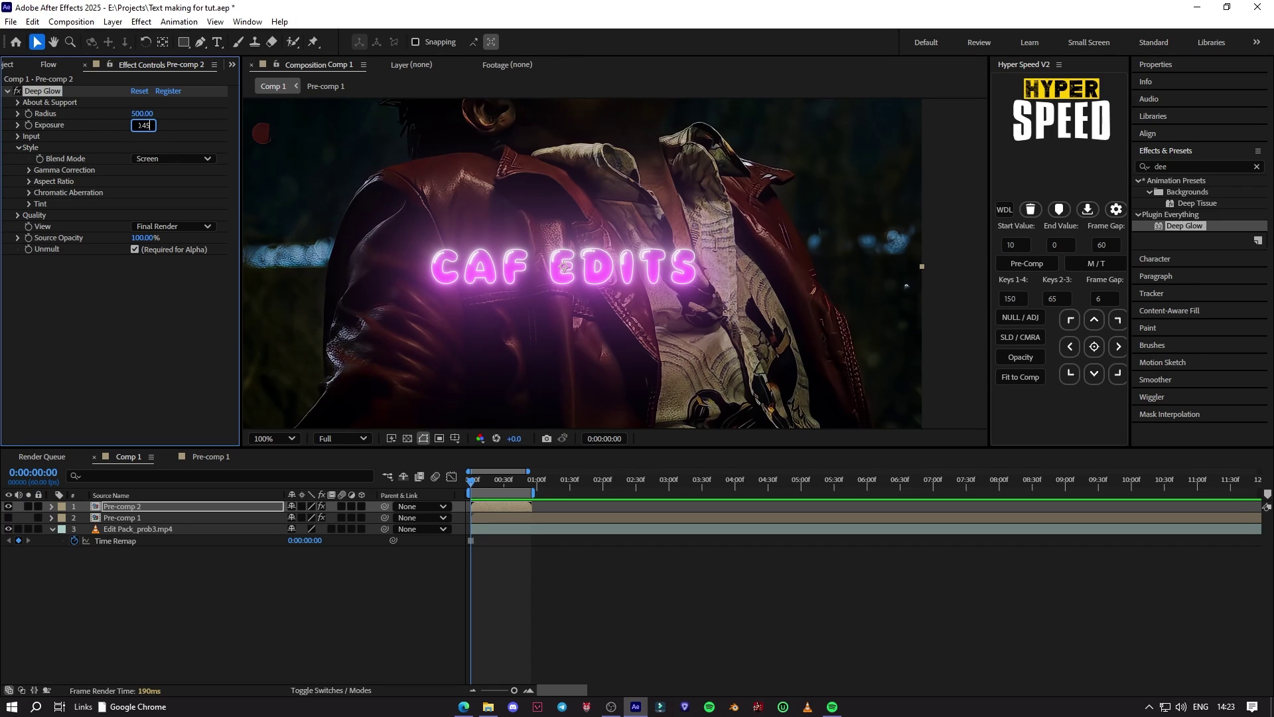
drag(147, 114, 328, 114)
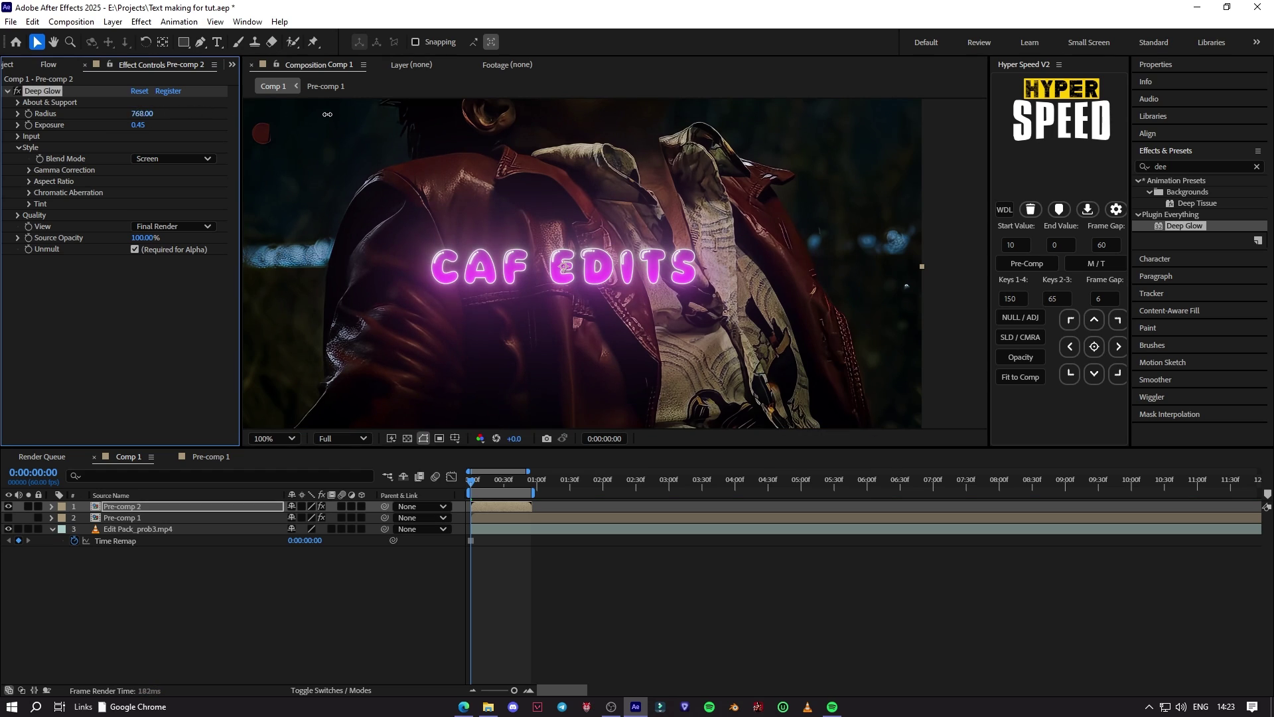
key(space)
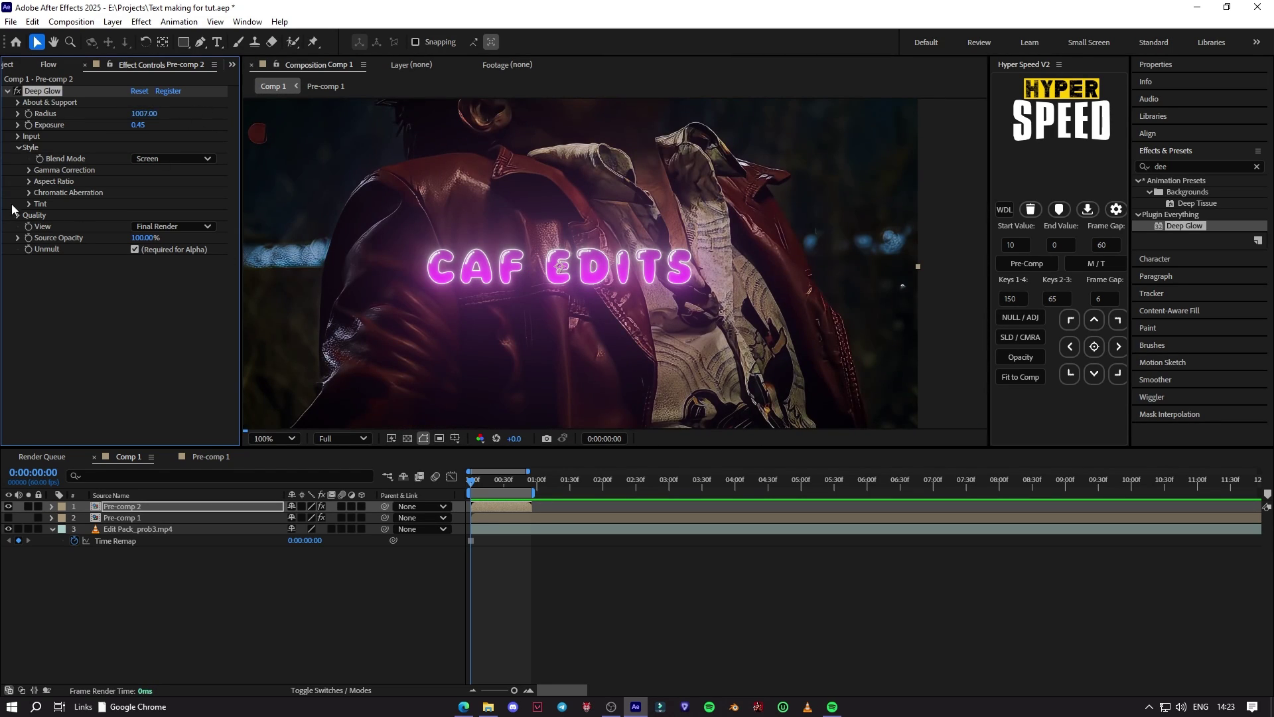
Step: Enable Deep Glow's tint in Soft Light mode with a magenta color
click(27, 204)
click(136, 238)
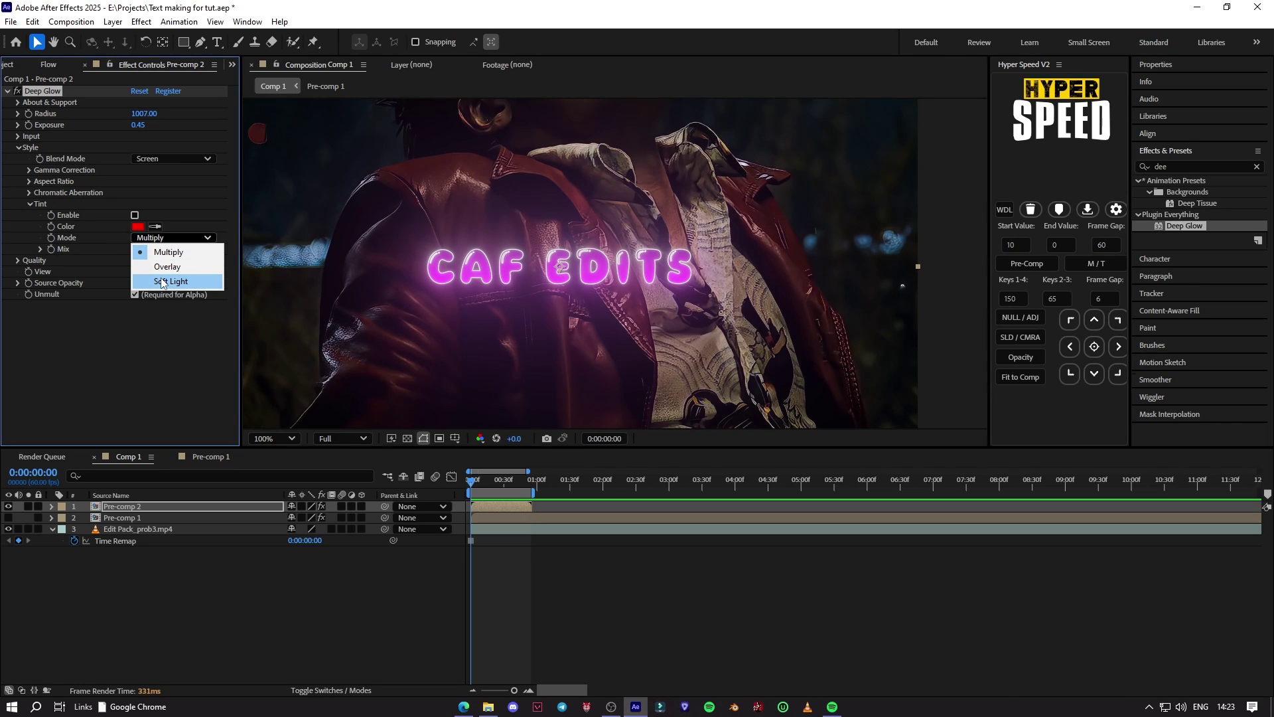
click(166, 280)
click(137, 226)
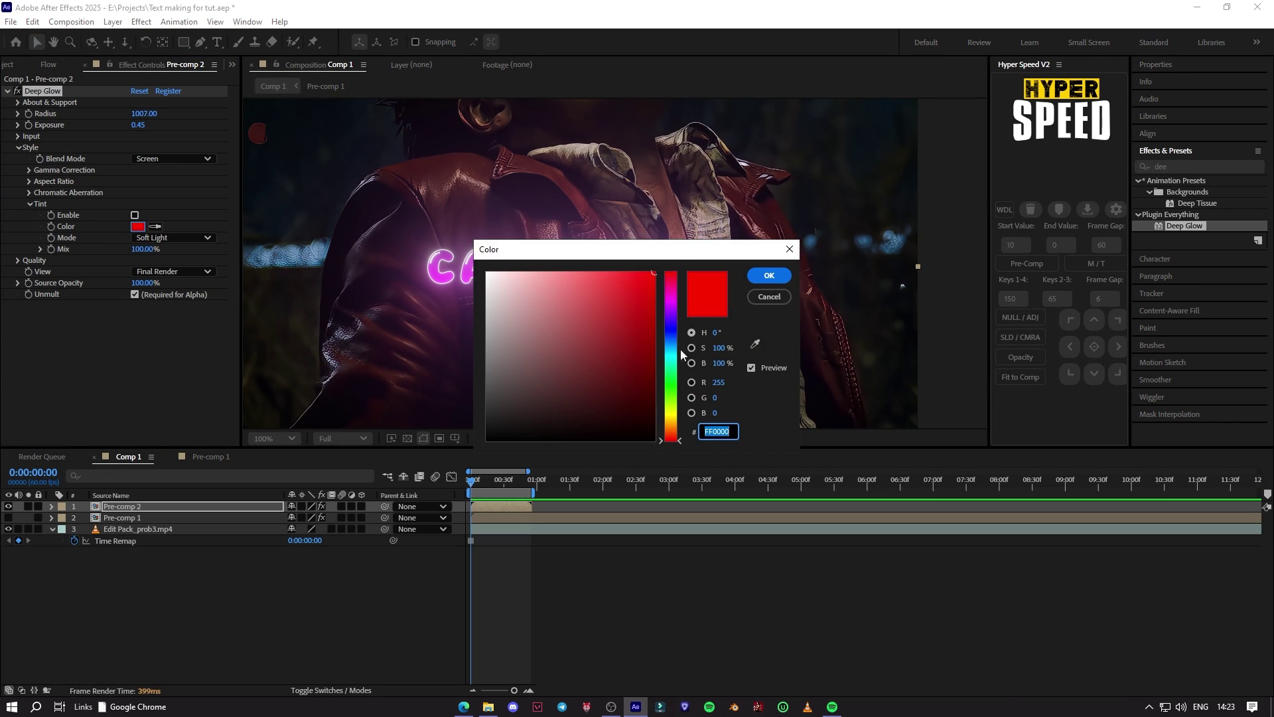
drag(677, 348, 671, 303)
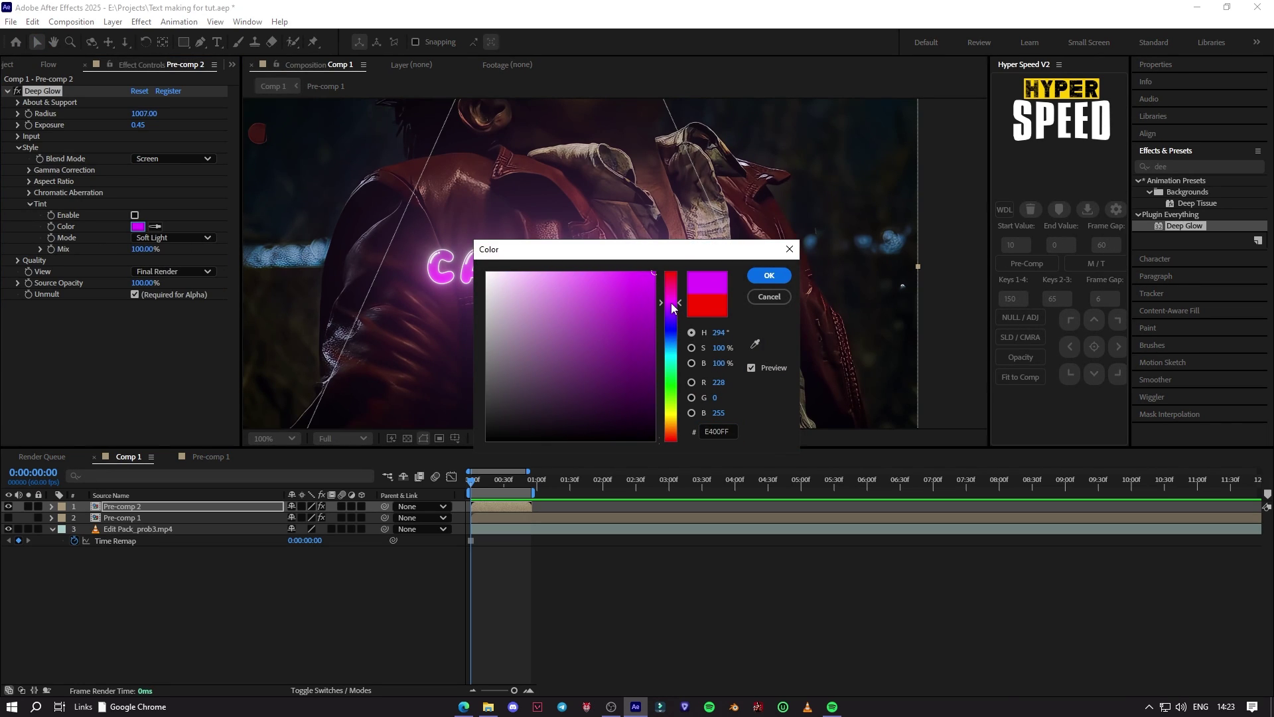
click(755, 278)
click(135, 216)
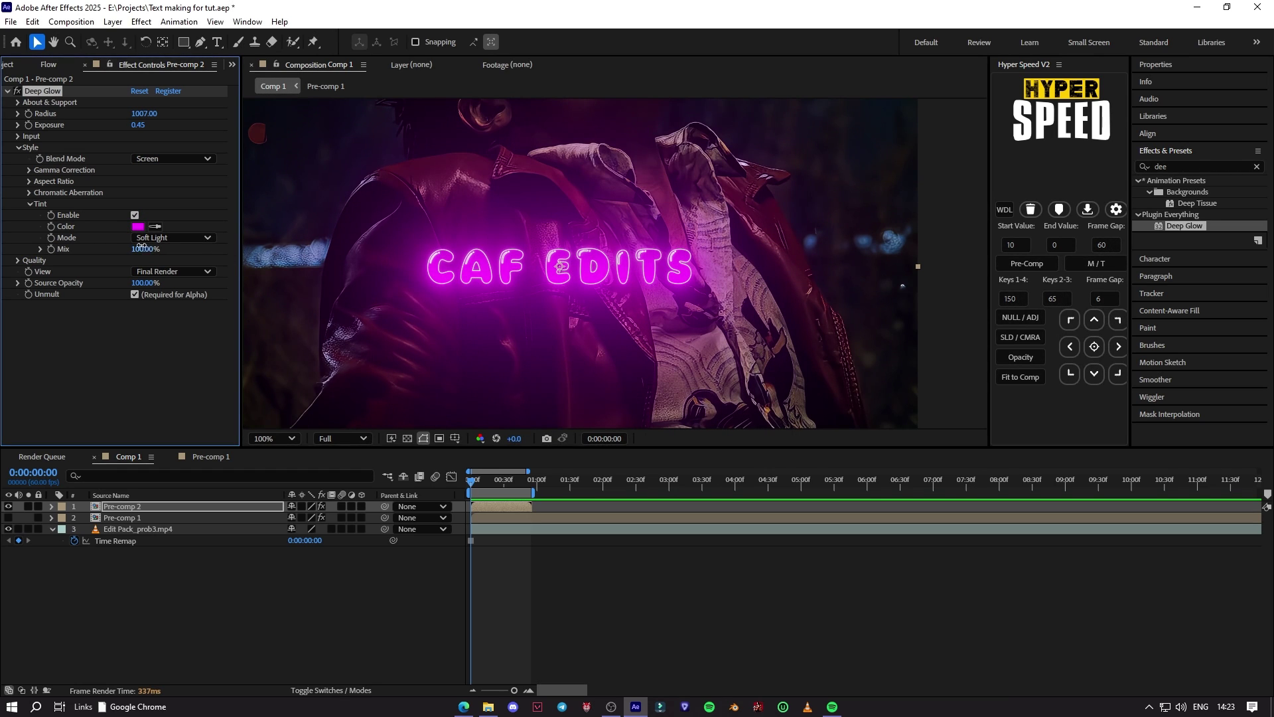
Step: Reduce the Deep Glow tint mix to 83% and lighten the tint color to a softer pinkish magenta
drag(133, 247, 141, 247)
click(137, 227)
drag(598, 275, 592, 272)
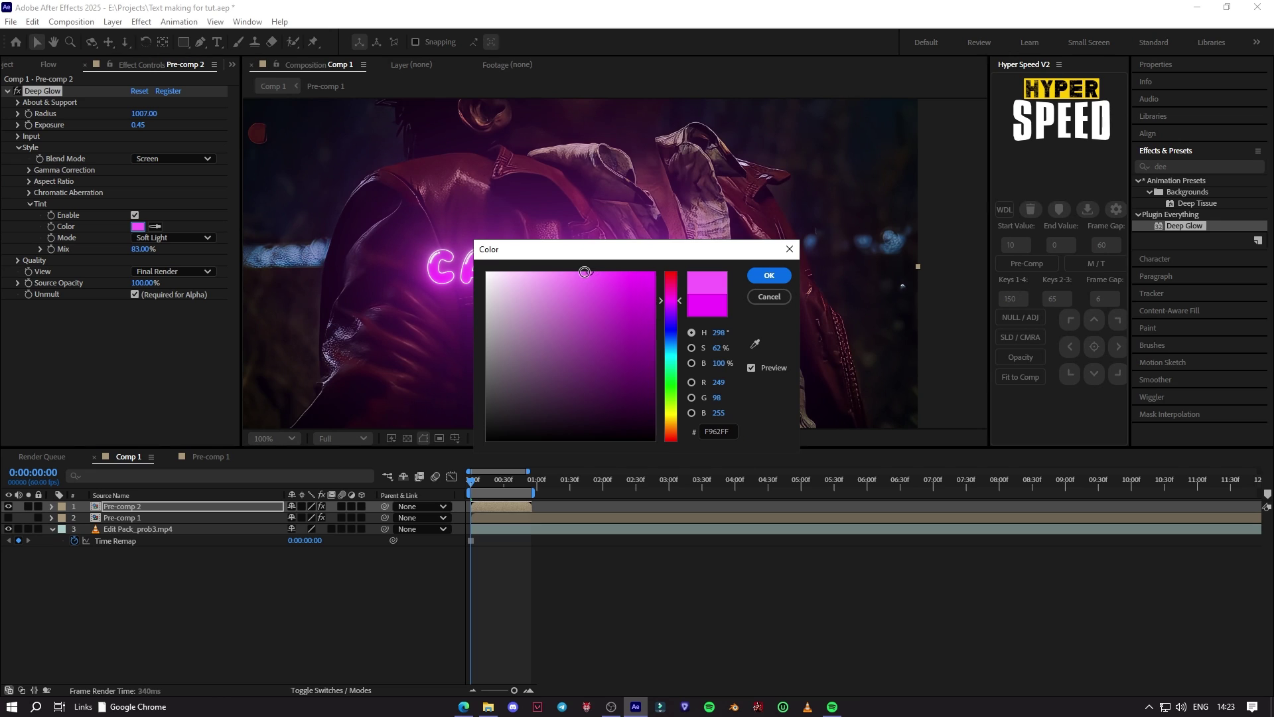
click(769, 276)
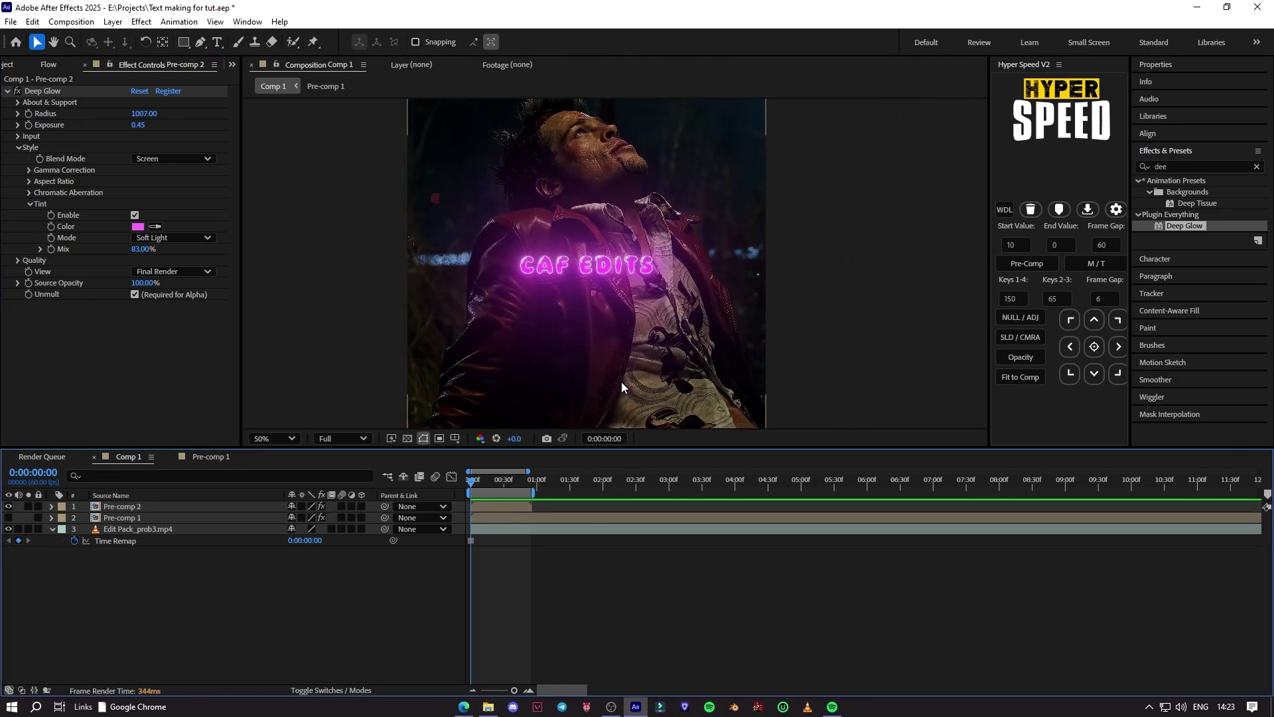
click(621, 381)
Step: Add a Drop Shadow effect above Deep Glow on Pre-comp 2, with 100% opacity and a distance of 3
click(1188, 166)
text(drop)
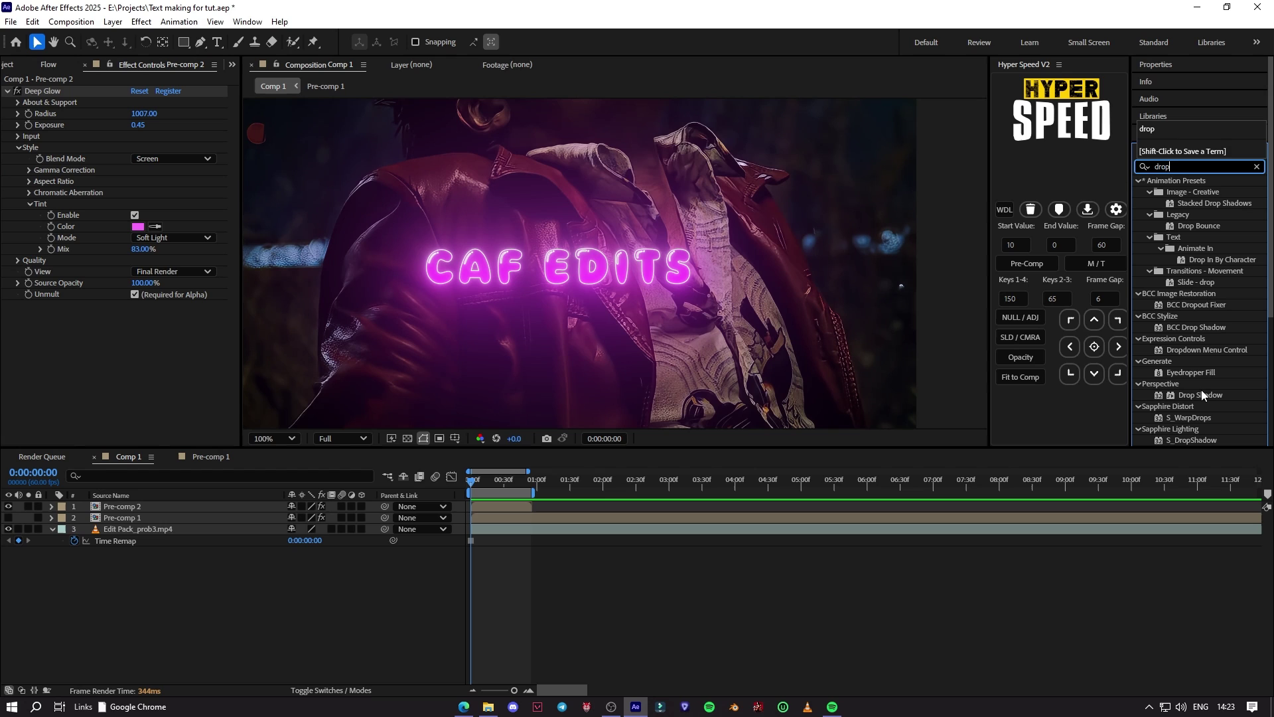
drag(1201, 394, 154, 126)
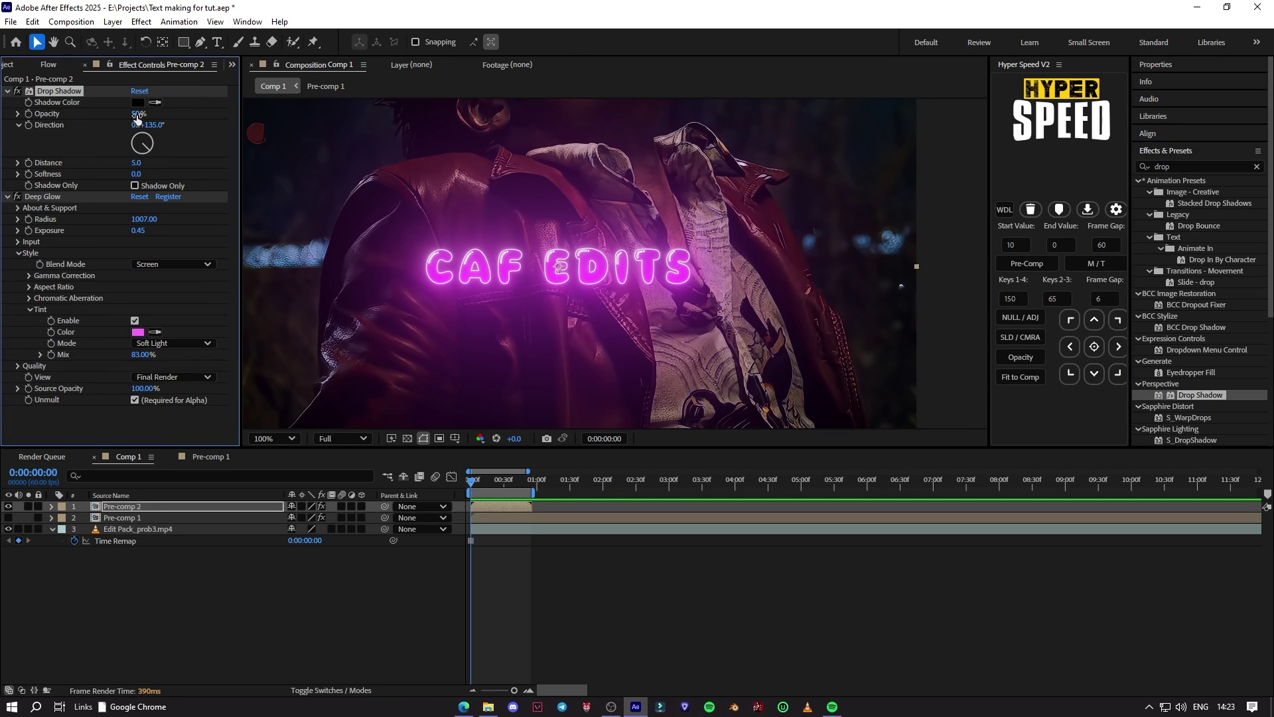
key(period)
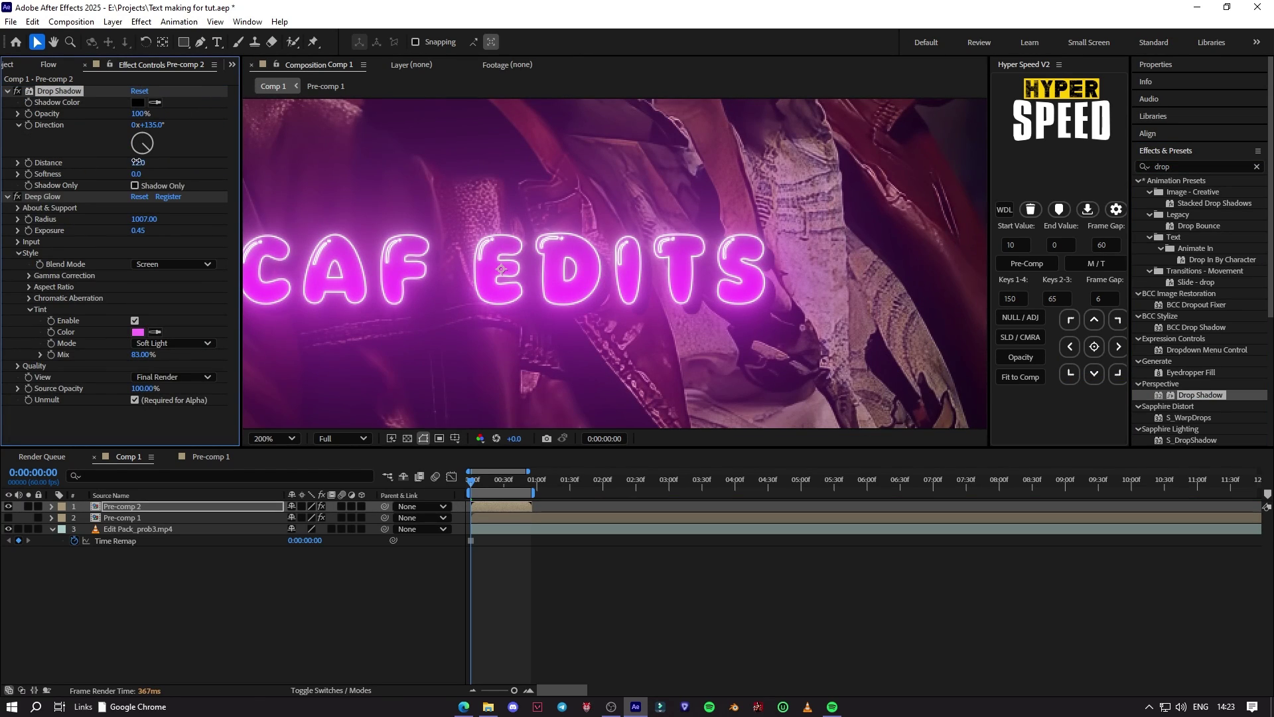
click(136, 163)
text(3)
click(196, 209)
scroll(404, 276, down, 1)
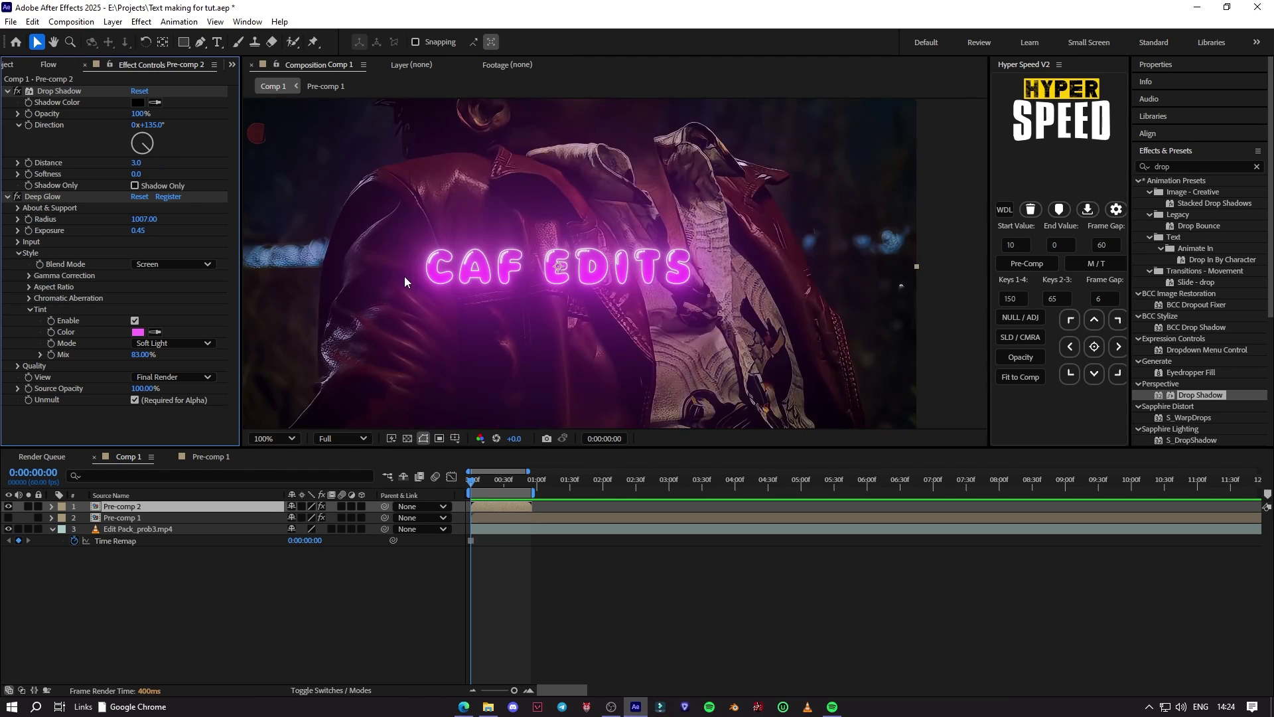
scroll(405, 277, up, 1)
drag(404, 276, 471, 265)
scroll(471, 265, down, 1)
Step: Fine-tune the Gradient Ramp's start point on the CAF EDITS layer inside Pre-comp 2 and return to Comp 1
double_click(488, 507)
click(488, 517)
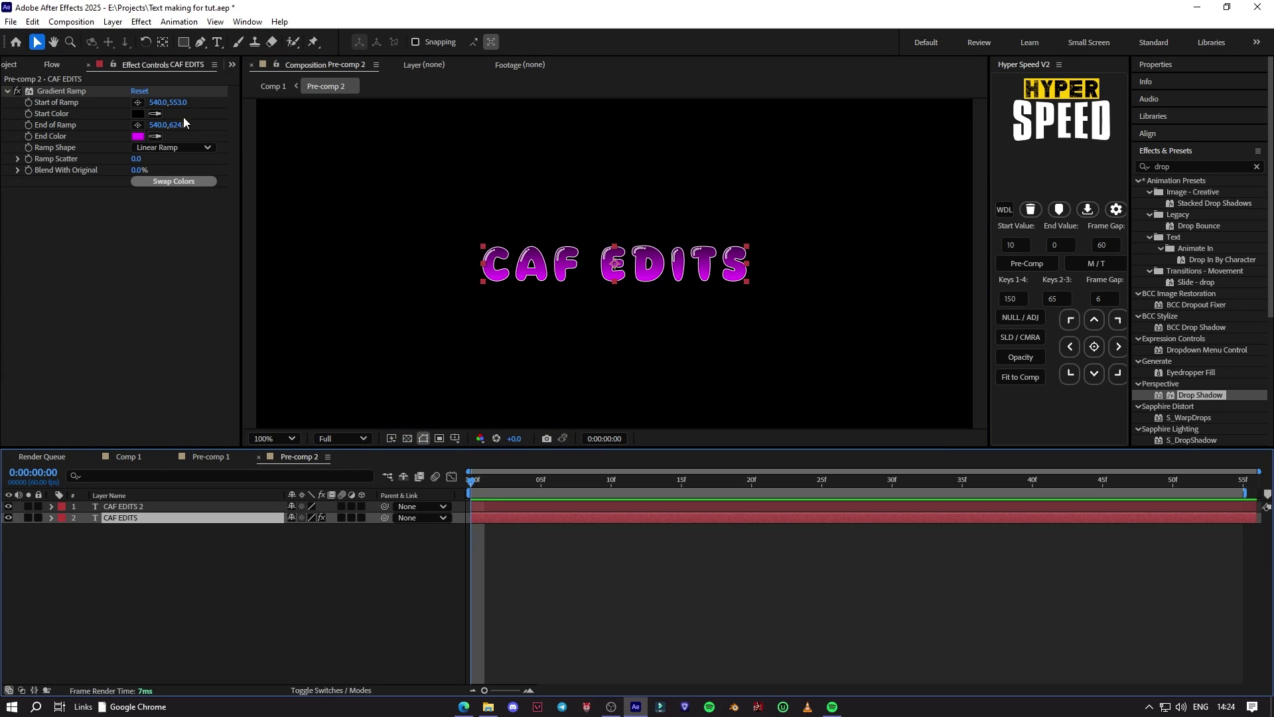
drag(180, 102, 185, 102)
click(129, 457)
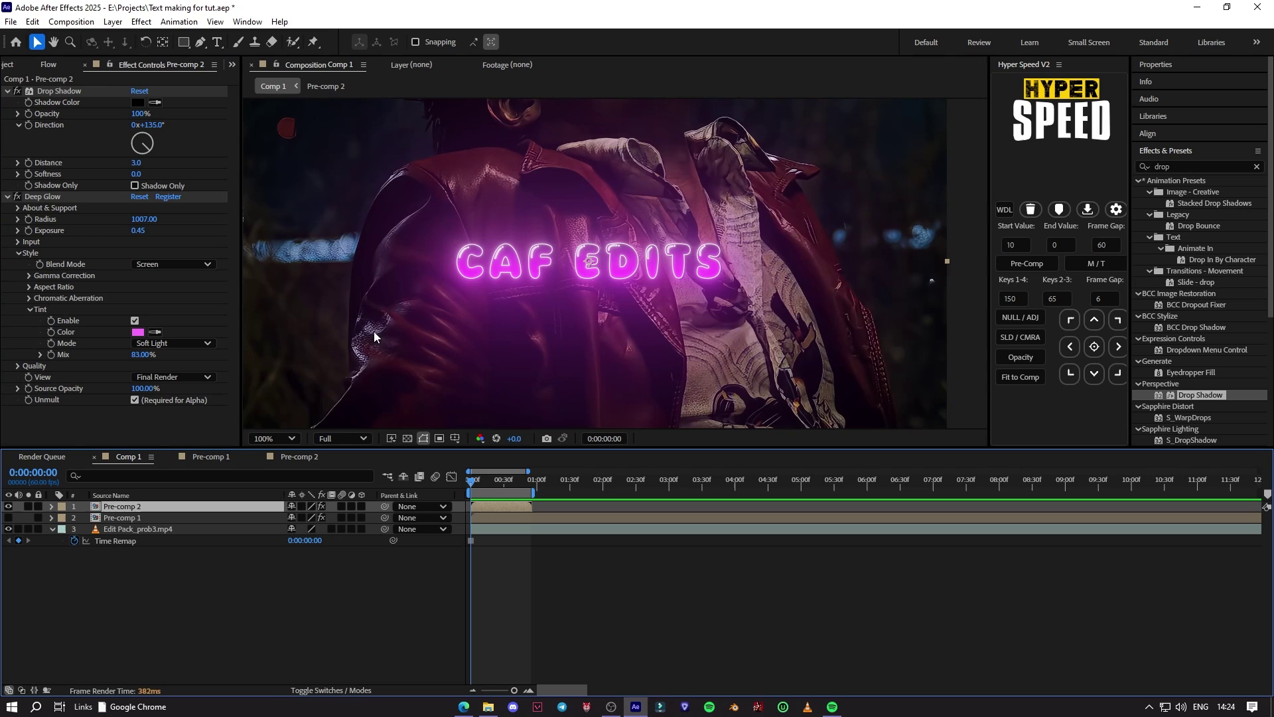
Step: Add two more Drop Shadow effects below Deep Glow on Pre-comp 2 and set the last one's softness to 32
double_click(1200, 395)
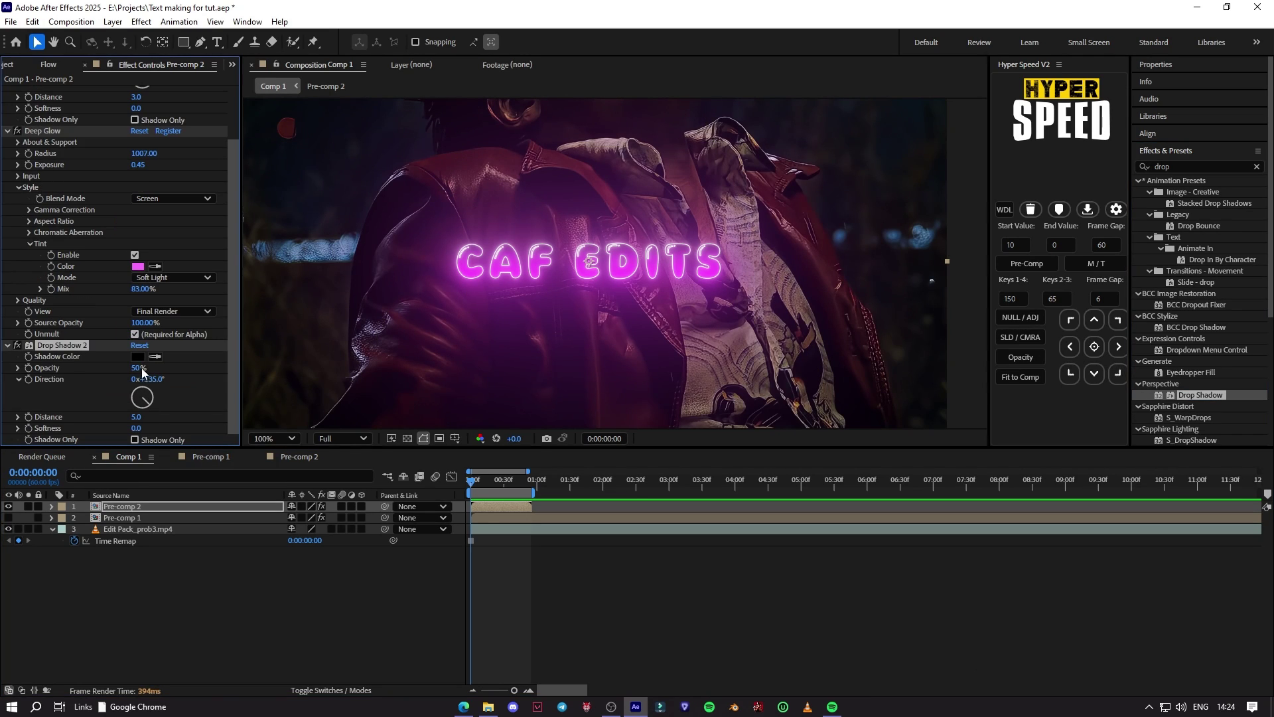
double_click(1180, 396)
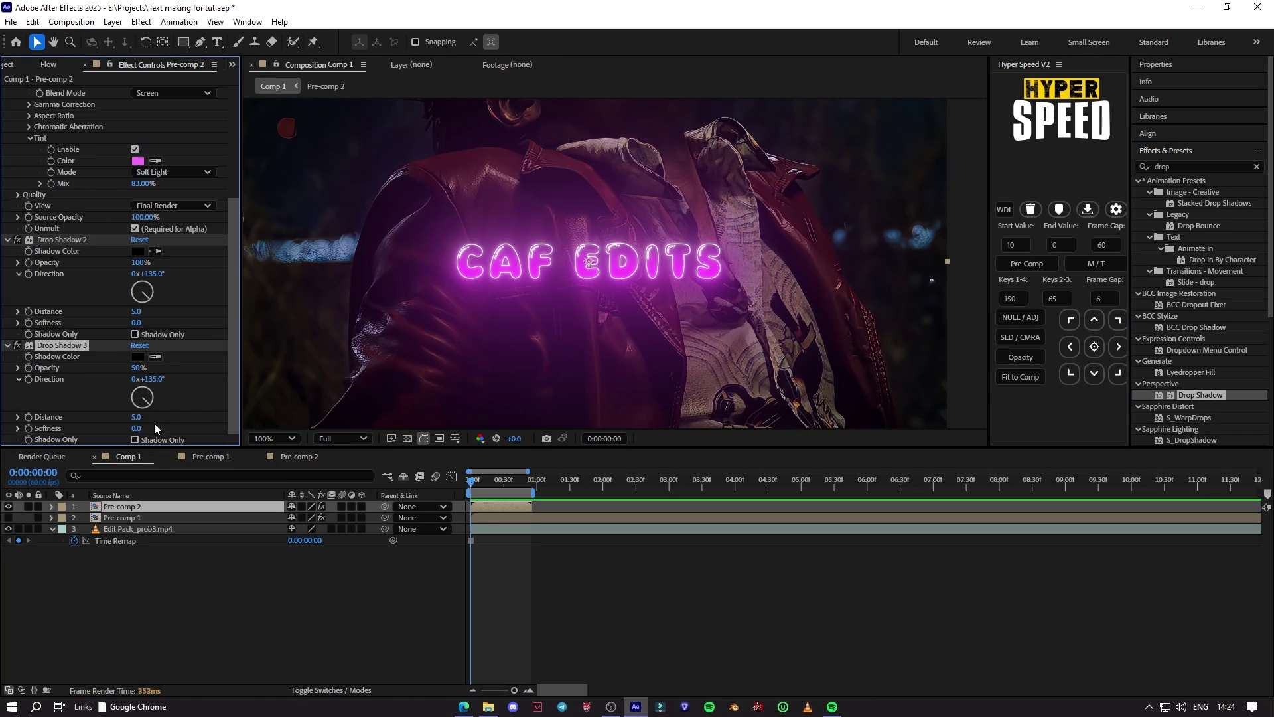
drag(136, 428, 195, 464)
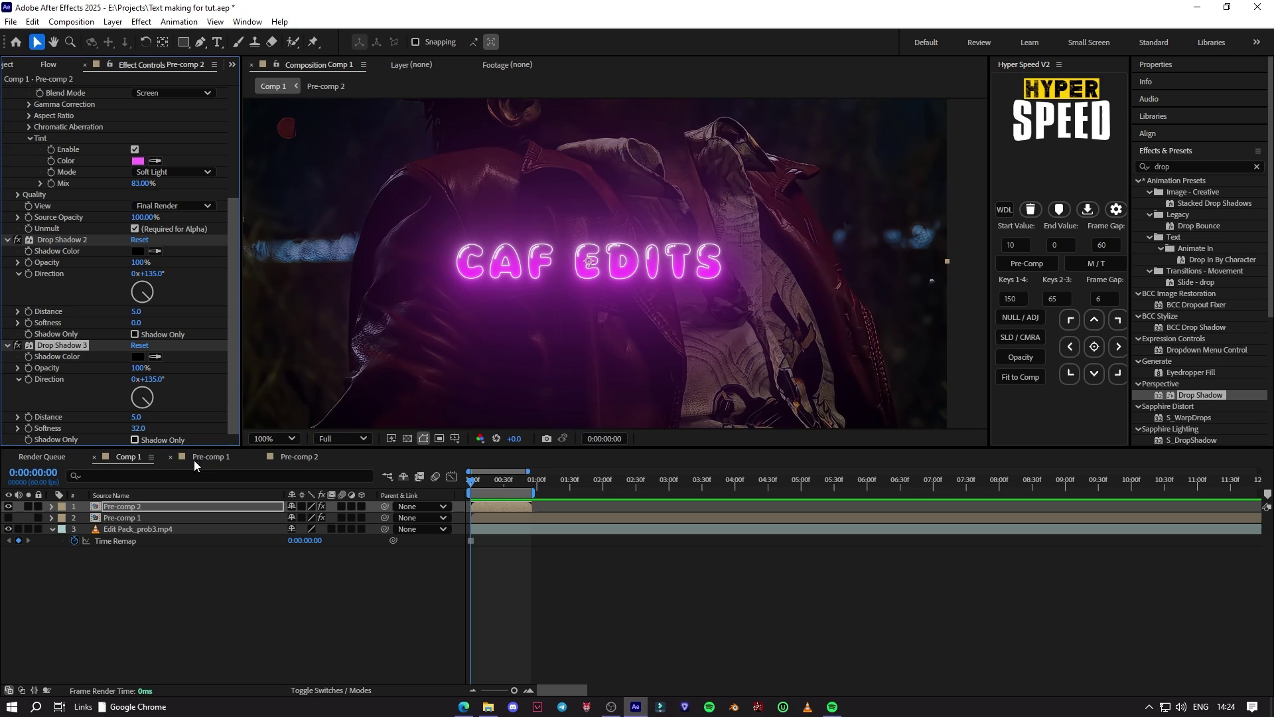
Step: Set the opacity of both Drop Shadow 2 and Drop Shadow 3 to 45%
click(136, 262)
text(45)
click(198, 322)
click(138, 368)
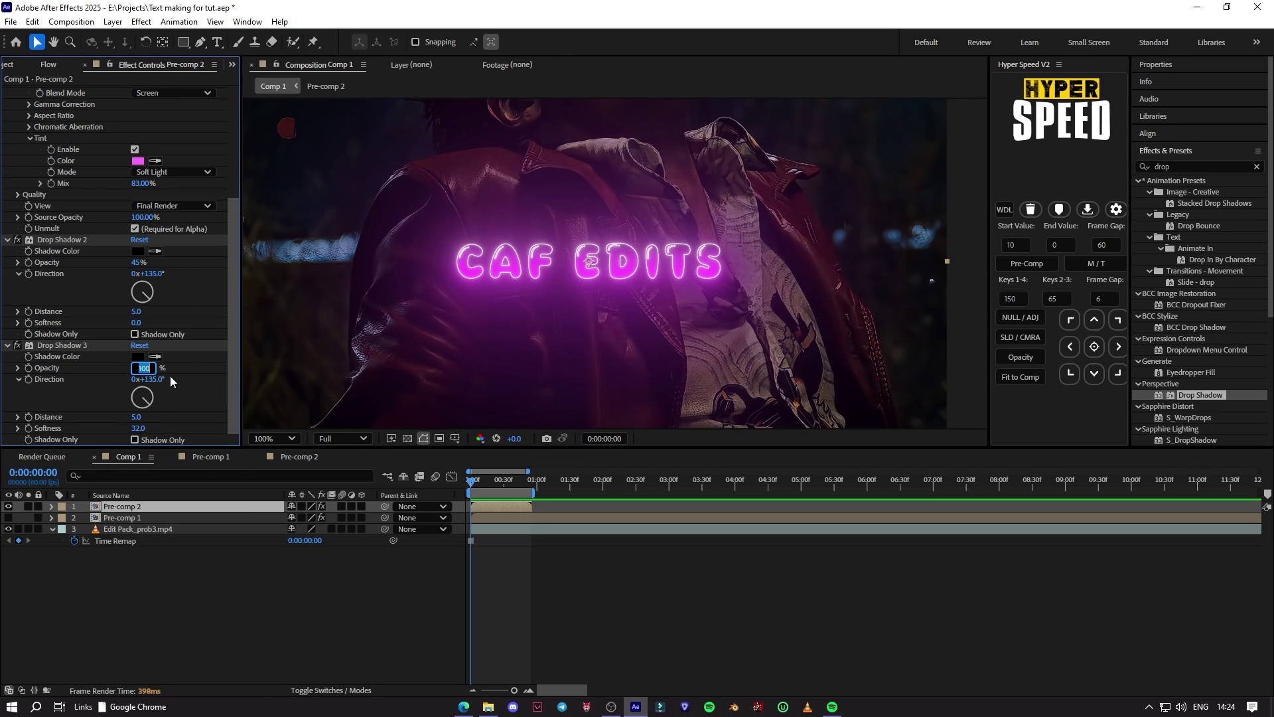
text(45)
click(182, 368)
click(371, 529)
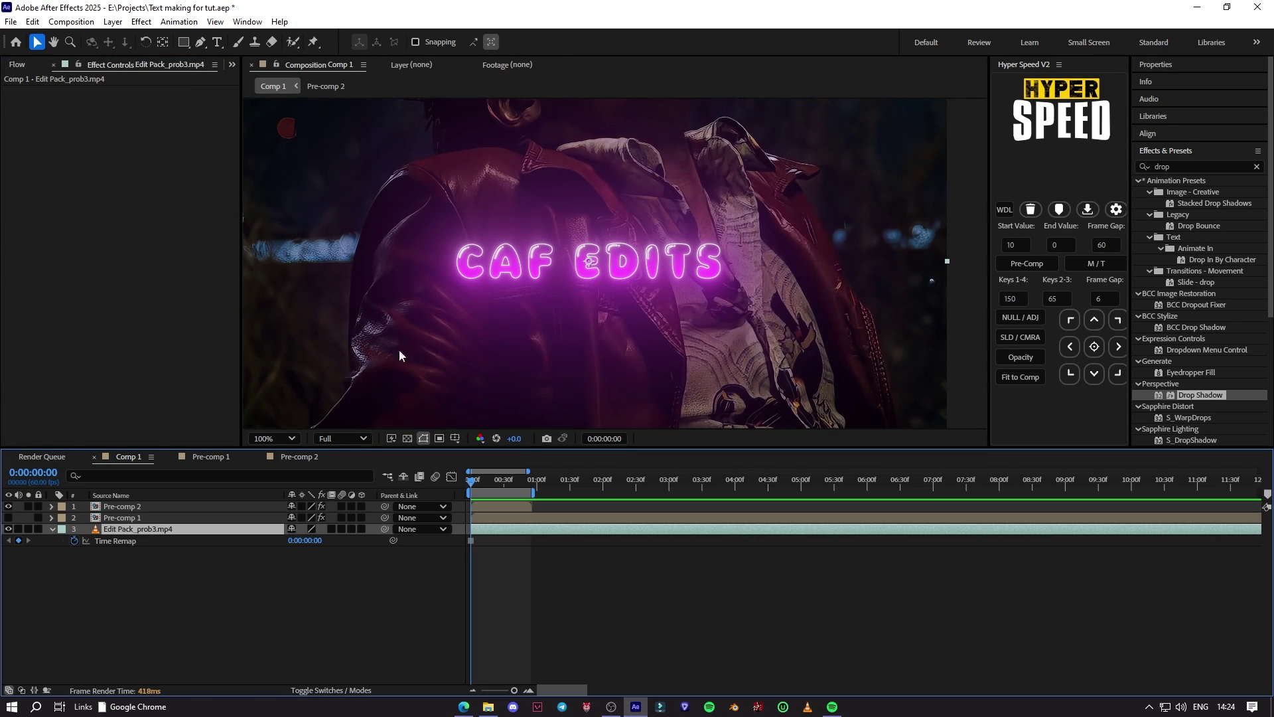
scroll(414, 330, down, 1)
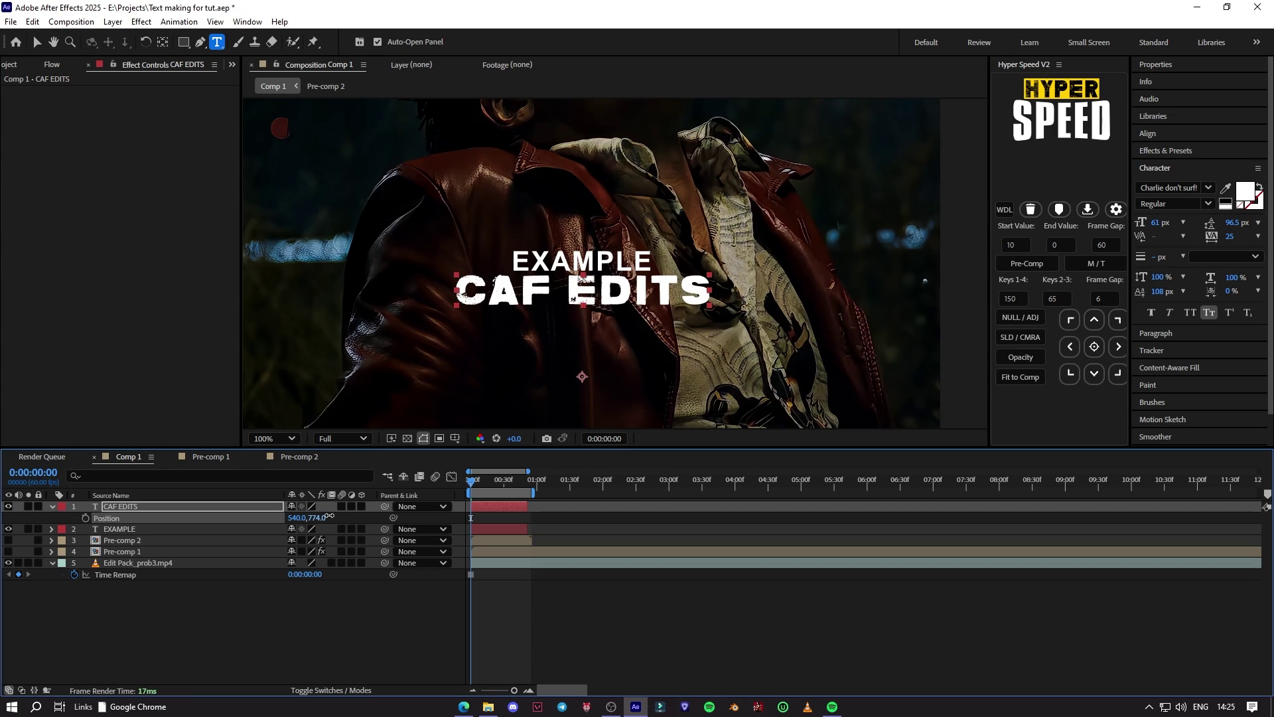
Step: Move the CAF EDITS text layer below the EXAMPLE layer in Comp 1
key(comma)
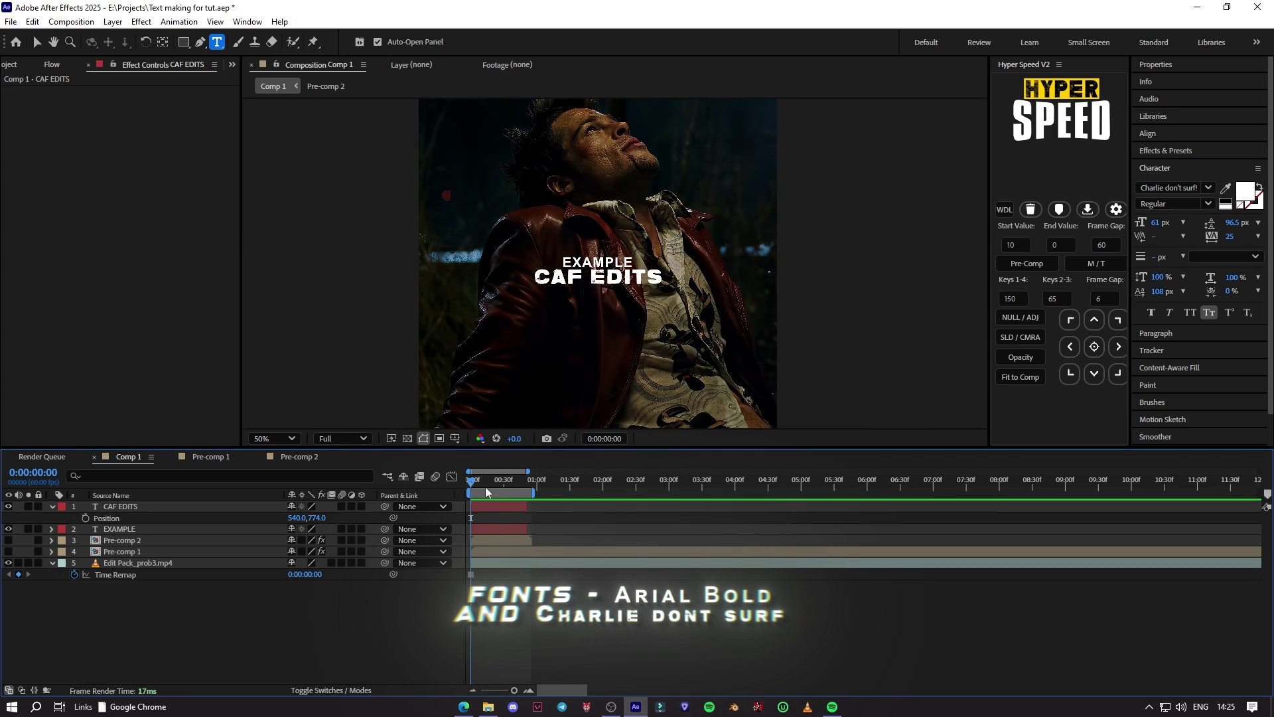
click(491, 508)
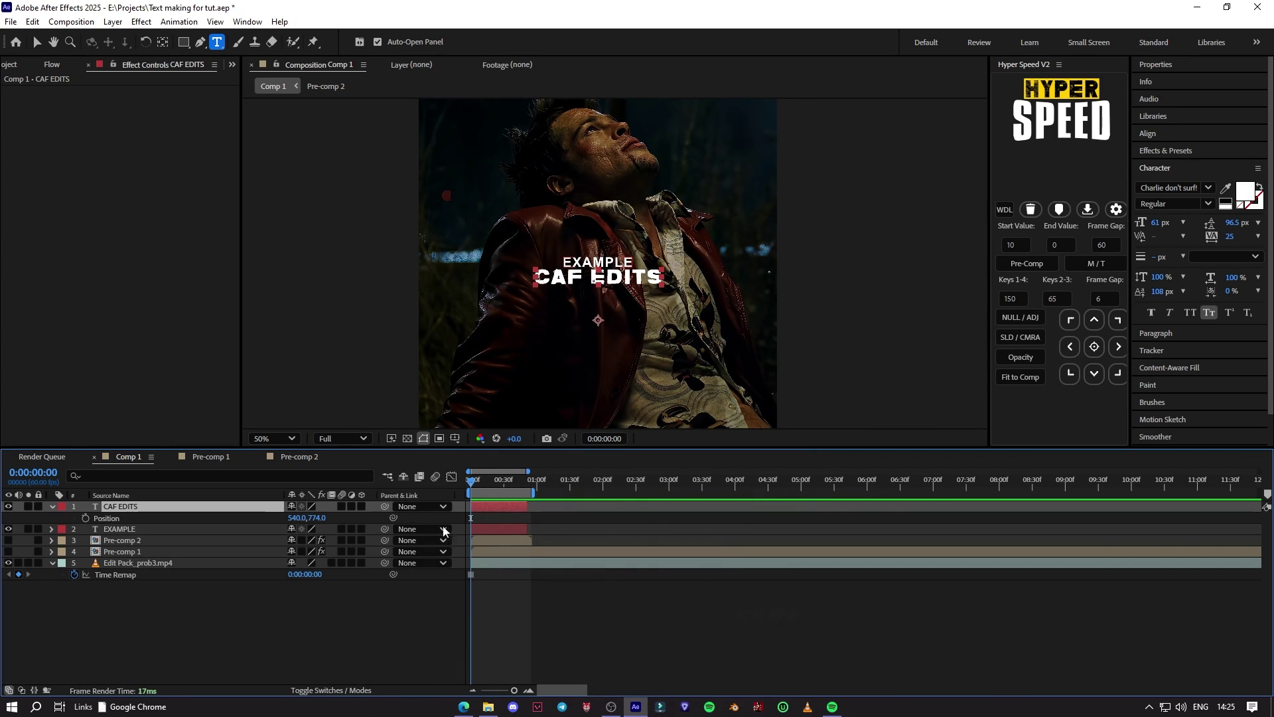
drag(177, 507, 186, 531)
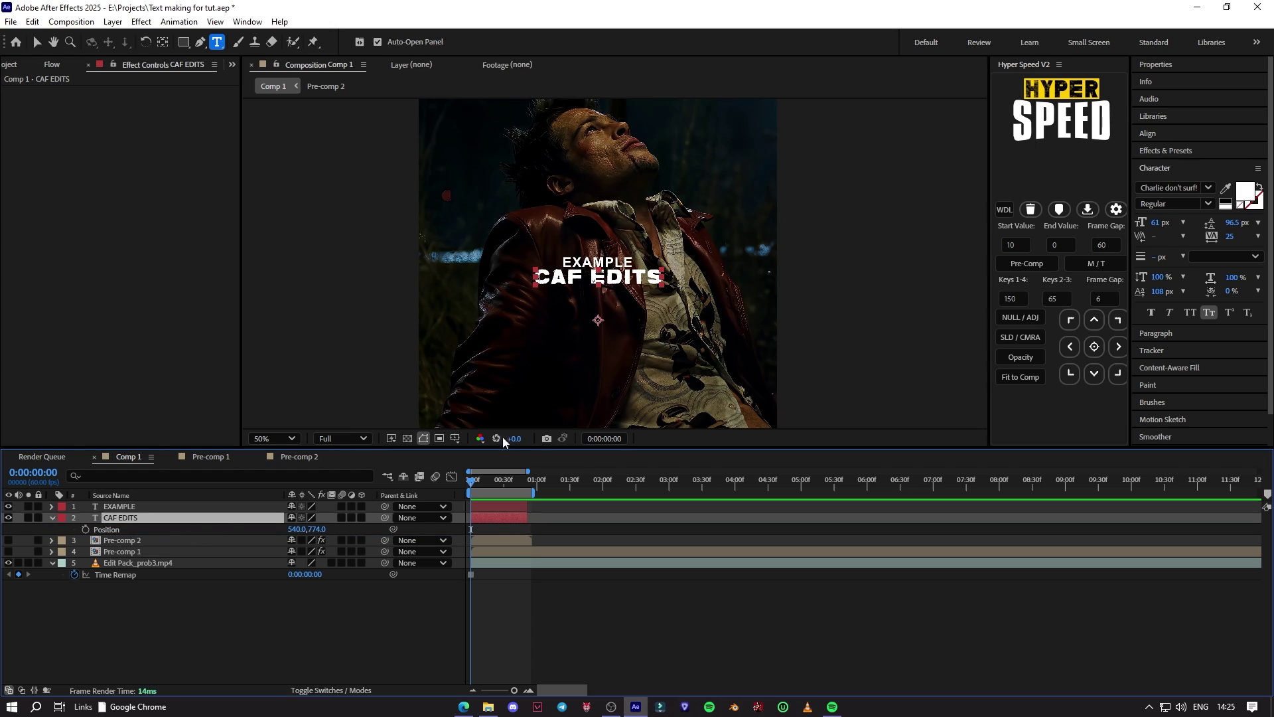
Step: Apply the Gradient Ramp effect to the CAF EDITS text layer
click(1177, 153)
text(gra)
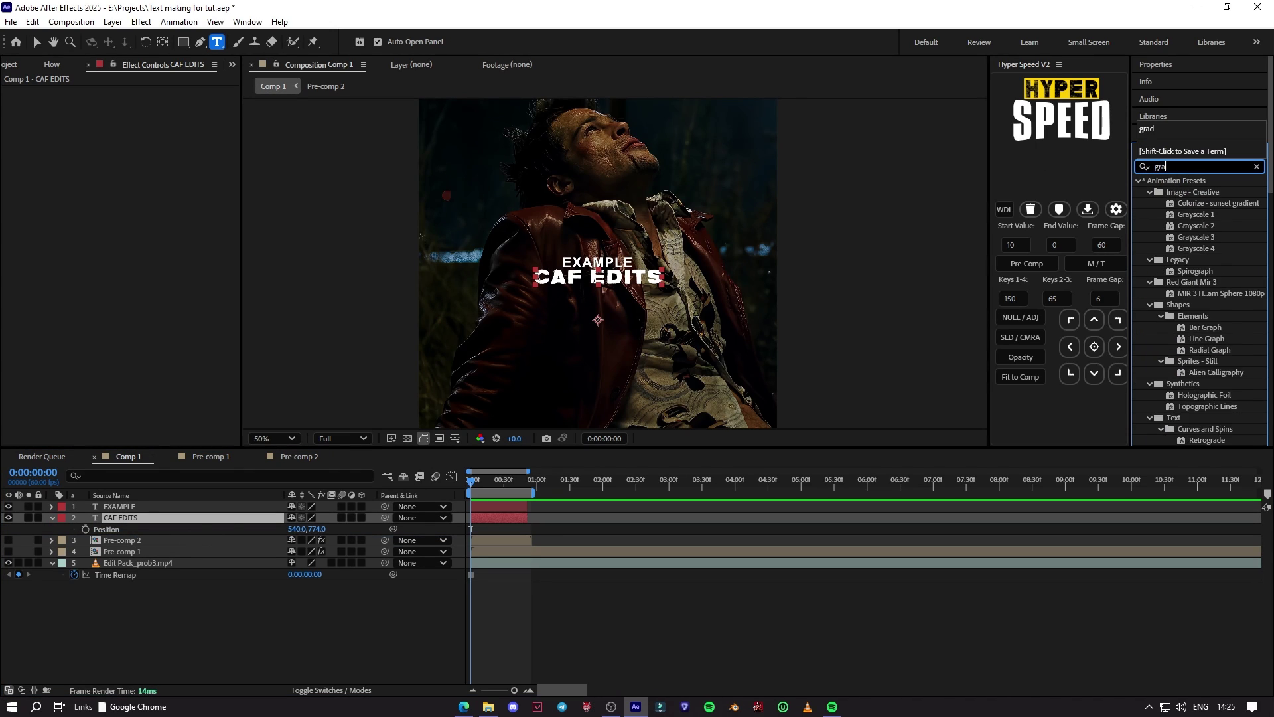
text(di)
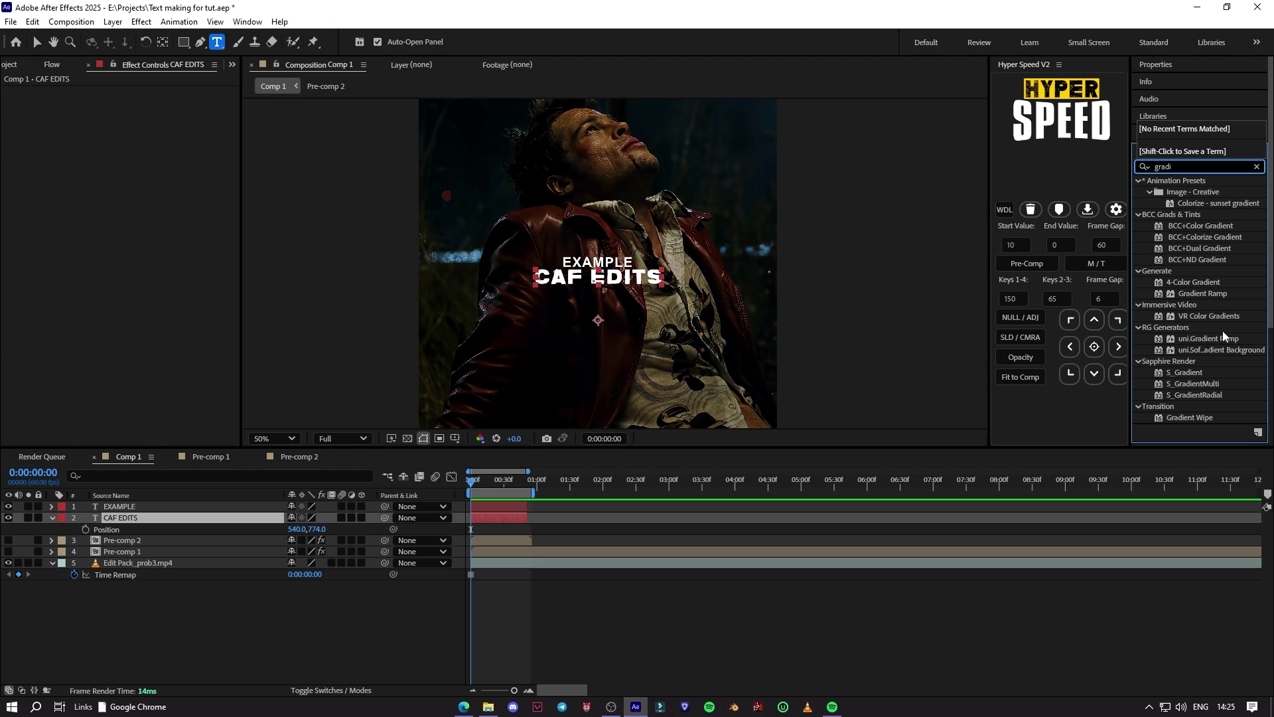
double_click(1209, 292)
Step: Set the Gradient Ramp's start point to 540, 610 and its end point to 540, 677, so it spans the CAF EDITS text
key(period)
key(period)
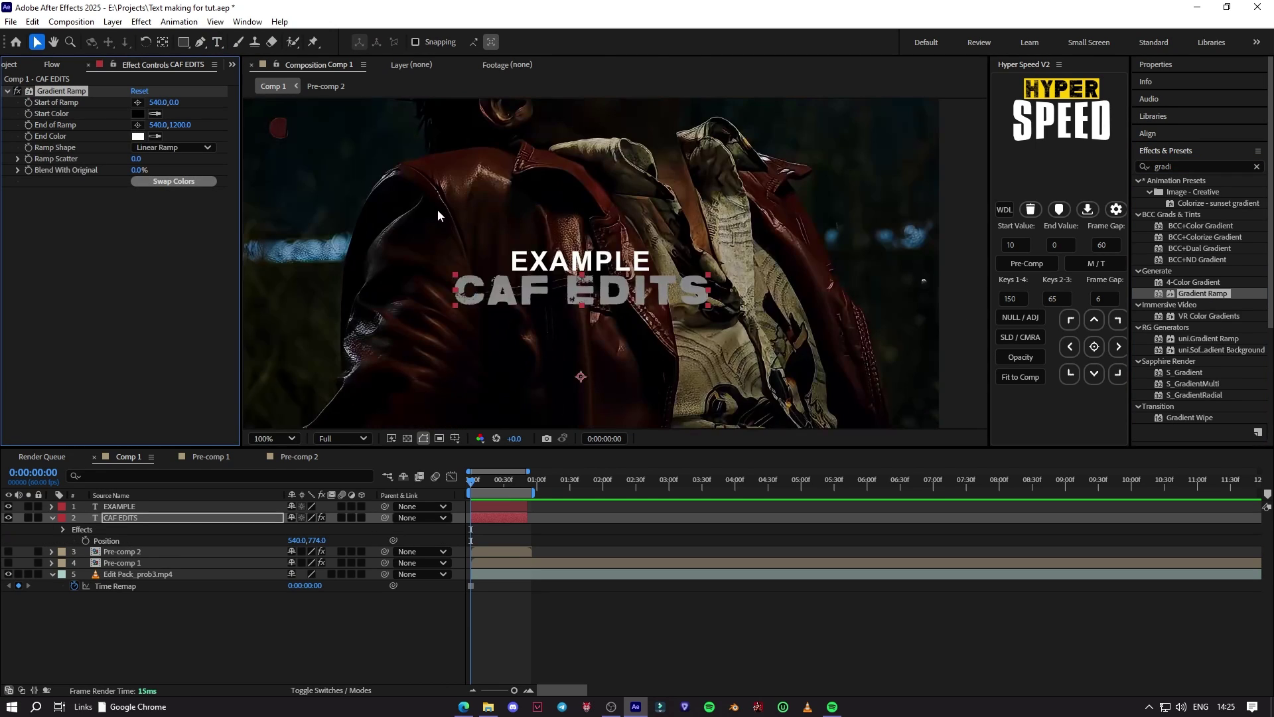
drag(192, 103, 562, 118)
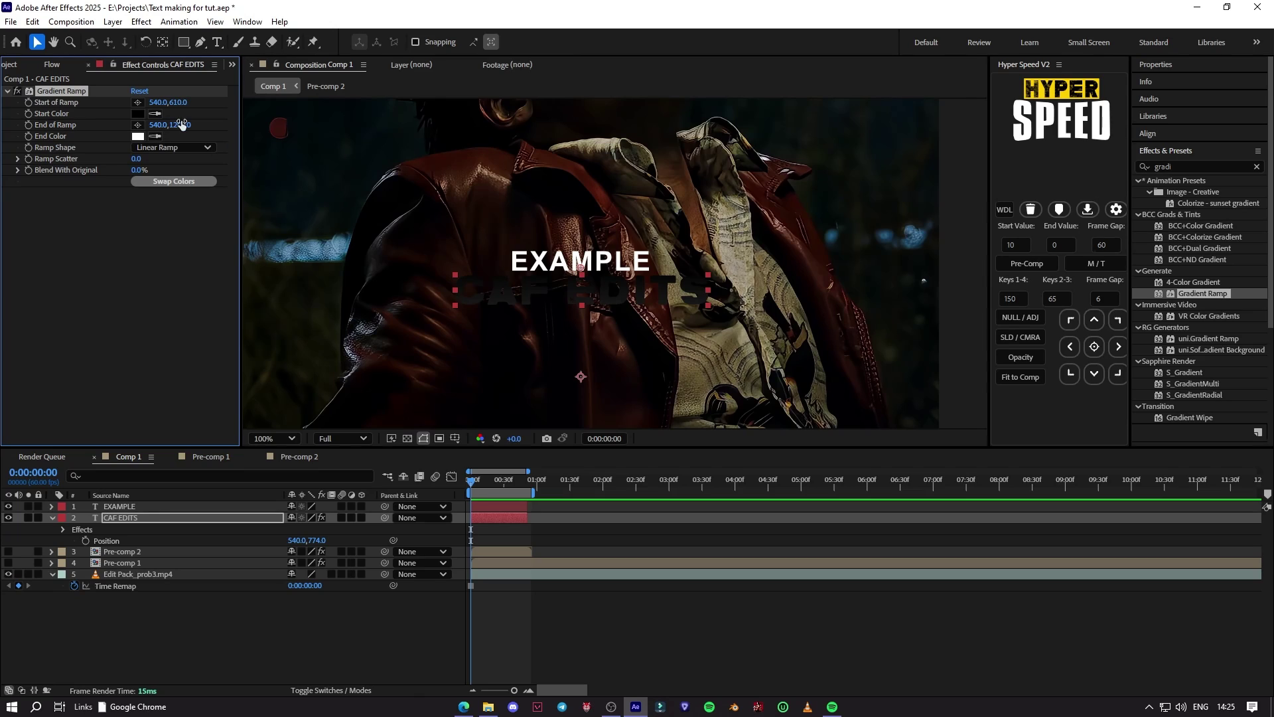
drag(180, 125, 9, 127)
mouse_move(192, 125)
mouse_down()
mouse_move(149, 120)
mouse_move(181, 123)
mouse_up()
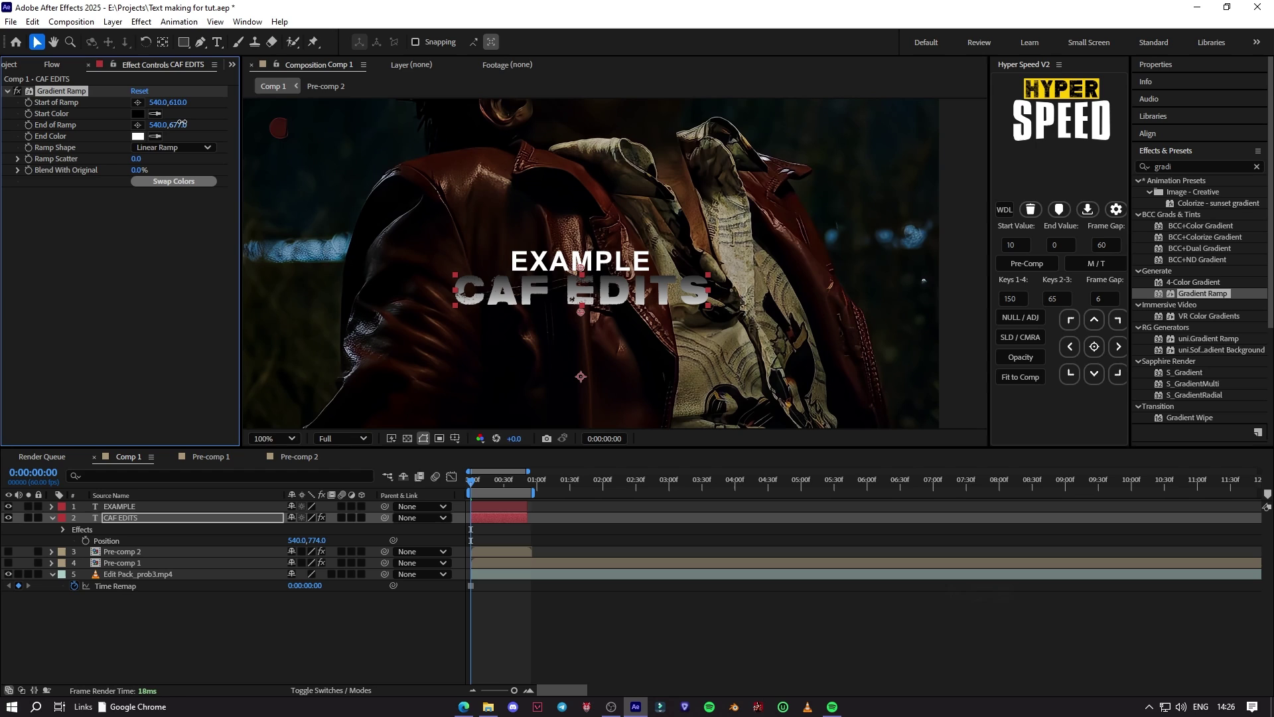
Step: Set the ramp's start color to white and end color to green, and tighten it to start at 540, 621 and end at 540, 661
click(138, 113)
drag(537, 280, 420, 234)
click(769, 275)
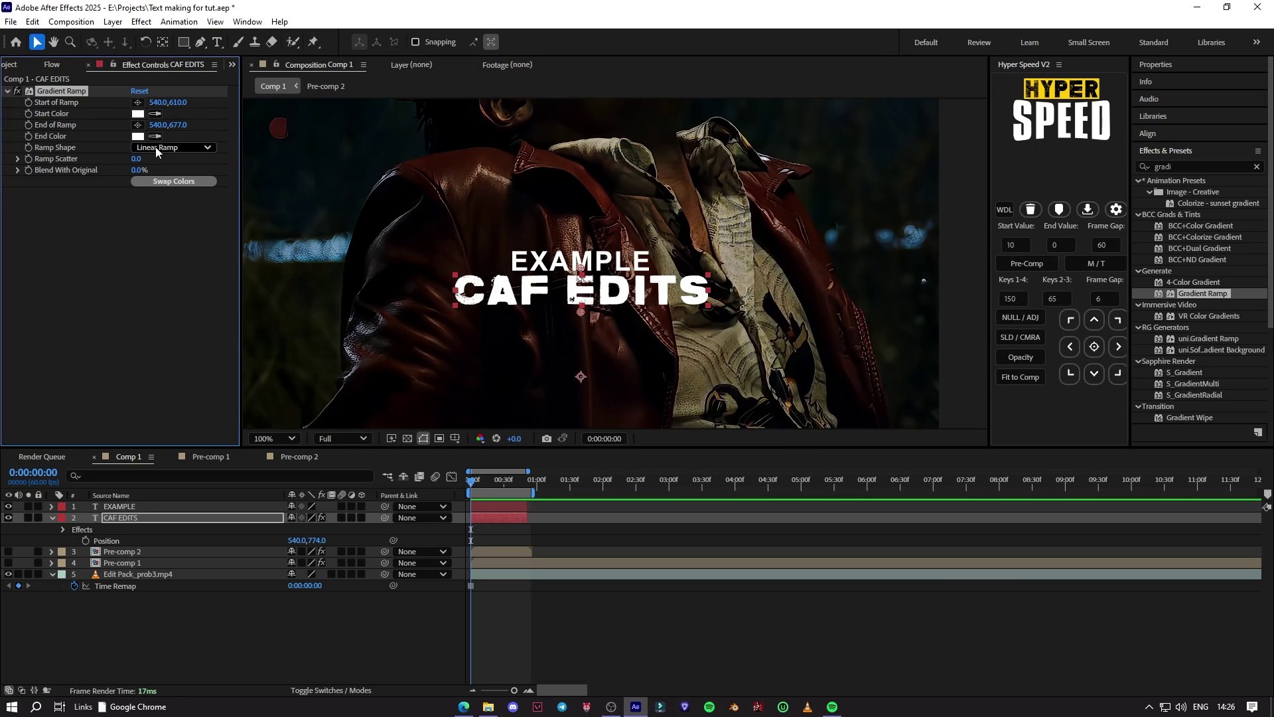
click(139, 136)
click(671, 375)
mouse_move(651, 364)
mouse_down()
mouse_move(675, 325)
mouse_move(660, 330)
mouse_up()
click(769, 275)
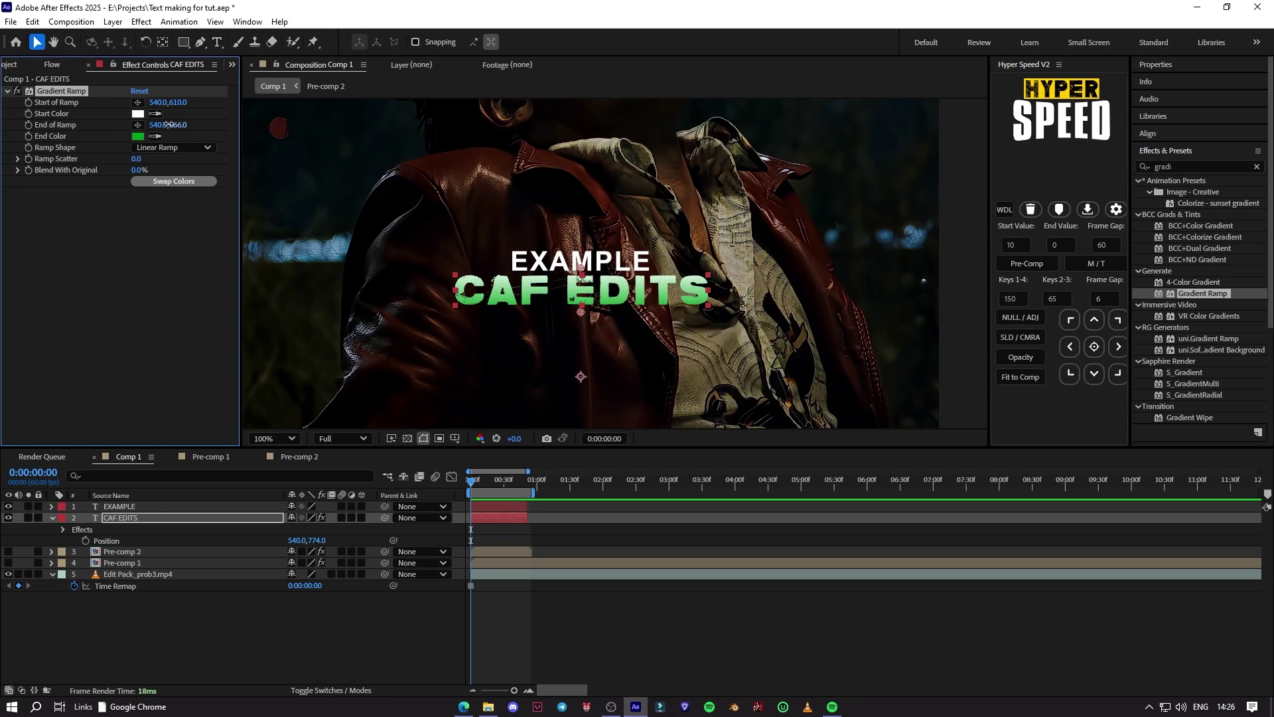
drag(170, 124, 188, 101)
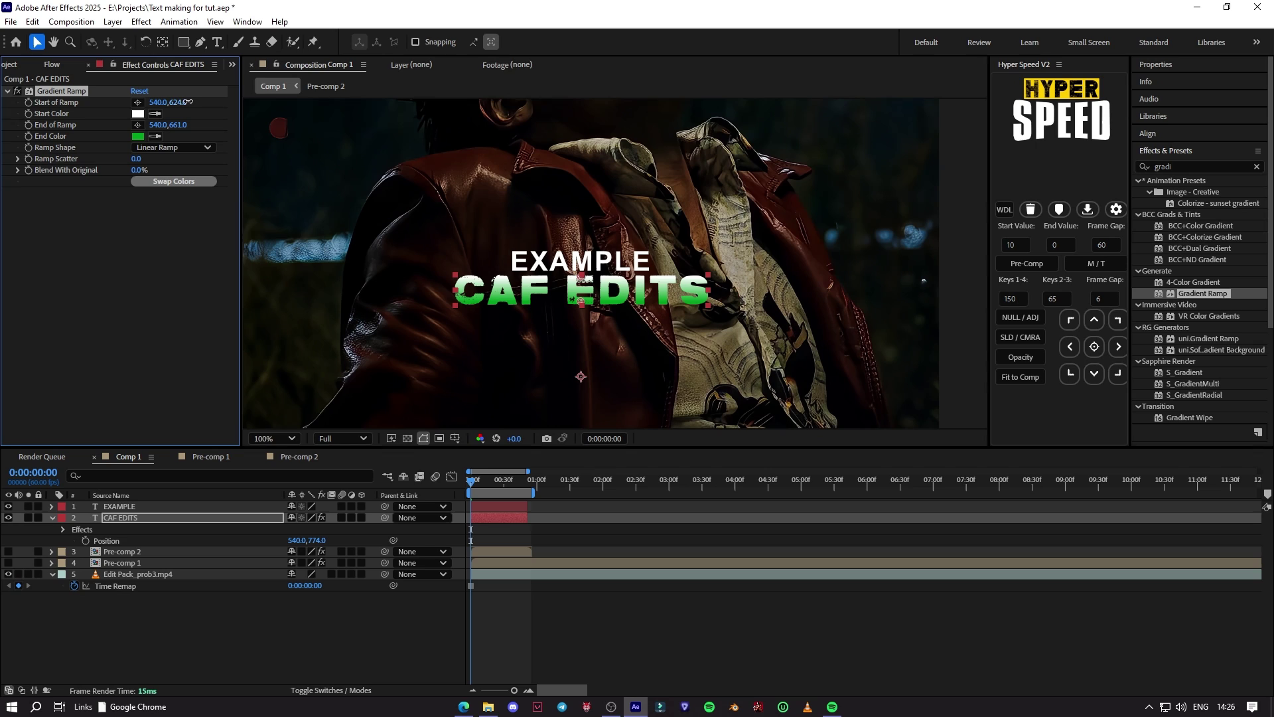
Step: Pre-compose the EXAMPLE and CAF EDITS text layers together
shift+click(495, 508)
right_click(494, 510)
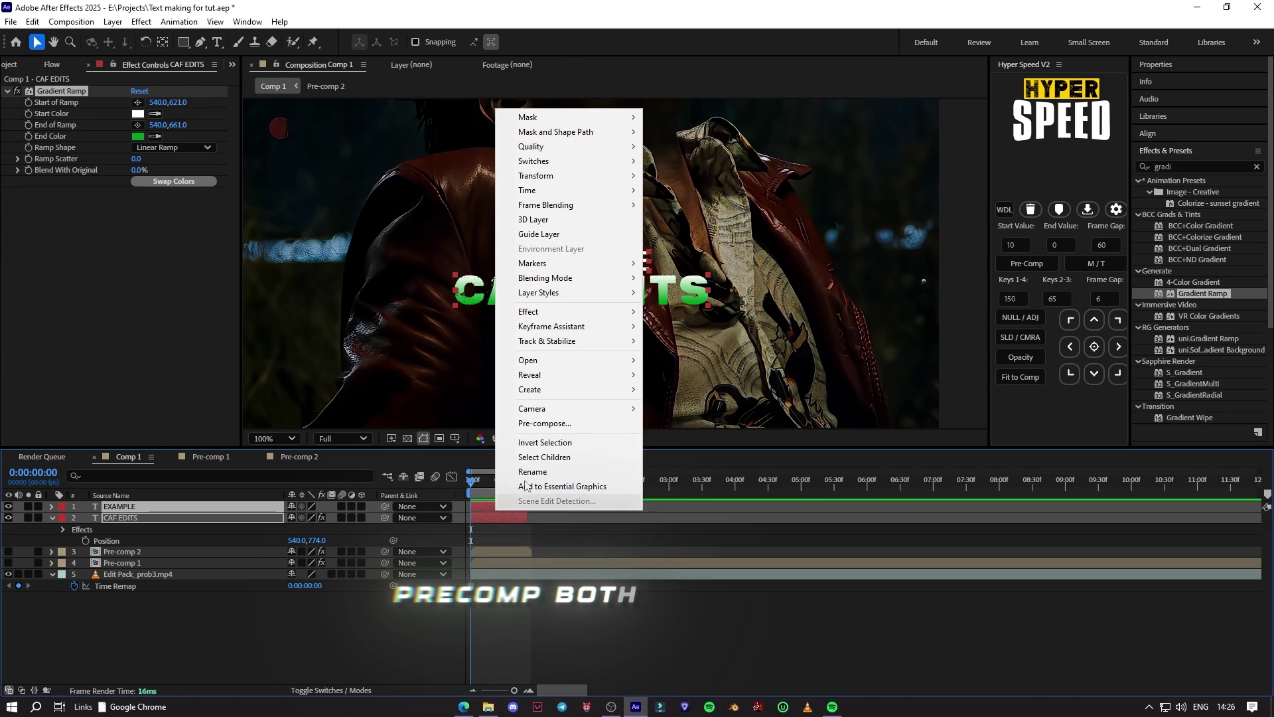
click(585, 422)
click(703, 452)
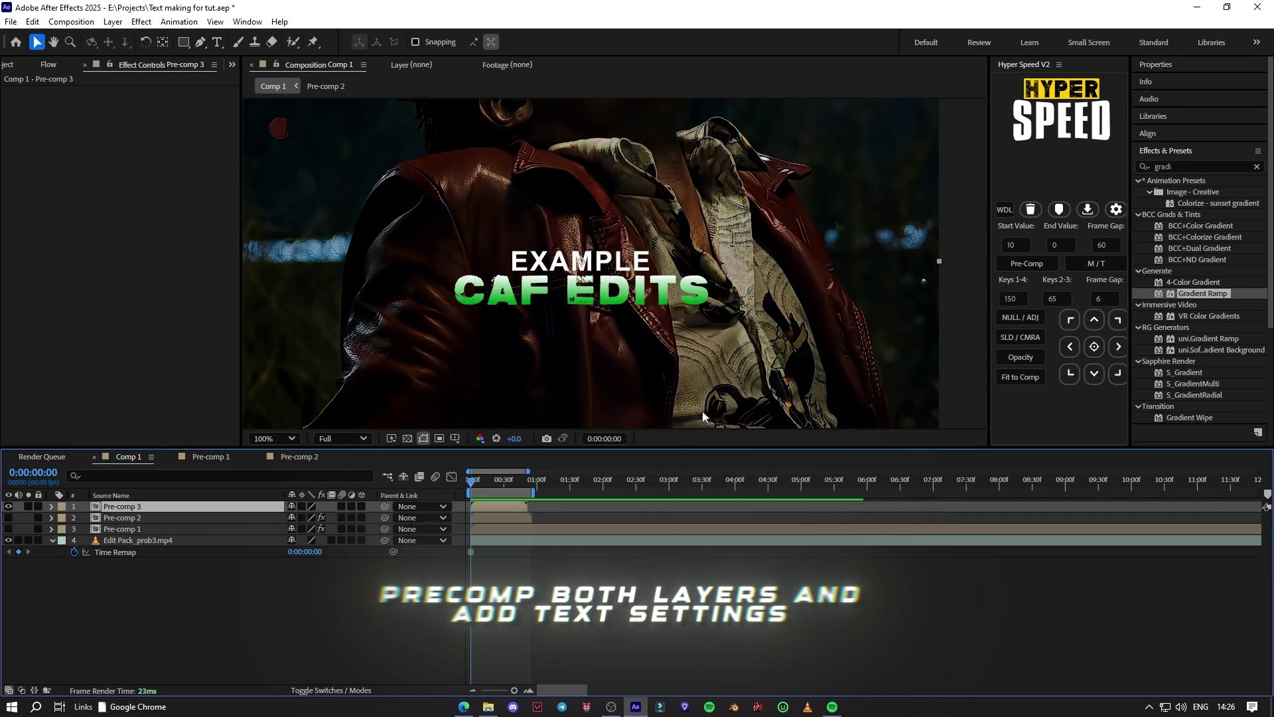
Step: Apply Deep Glow to the pre-composed title with an exposure of 0.45 and a radius of 964
click(1195, 167)
text(dee)
double_click(1188, 224)
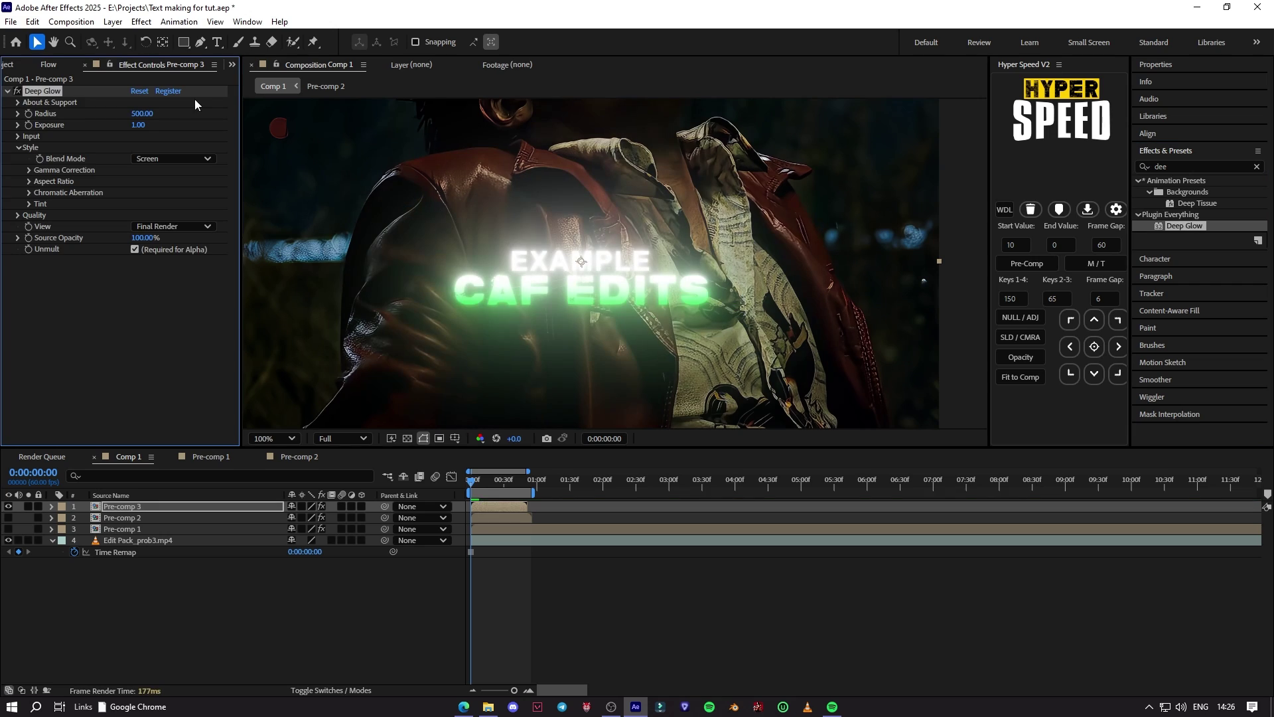
text(0.4)
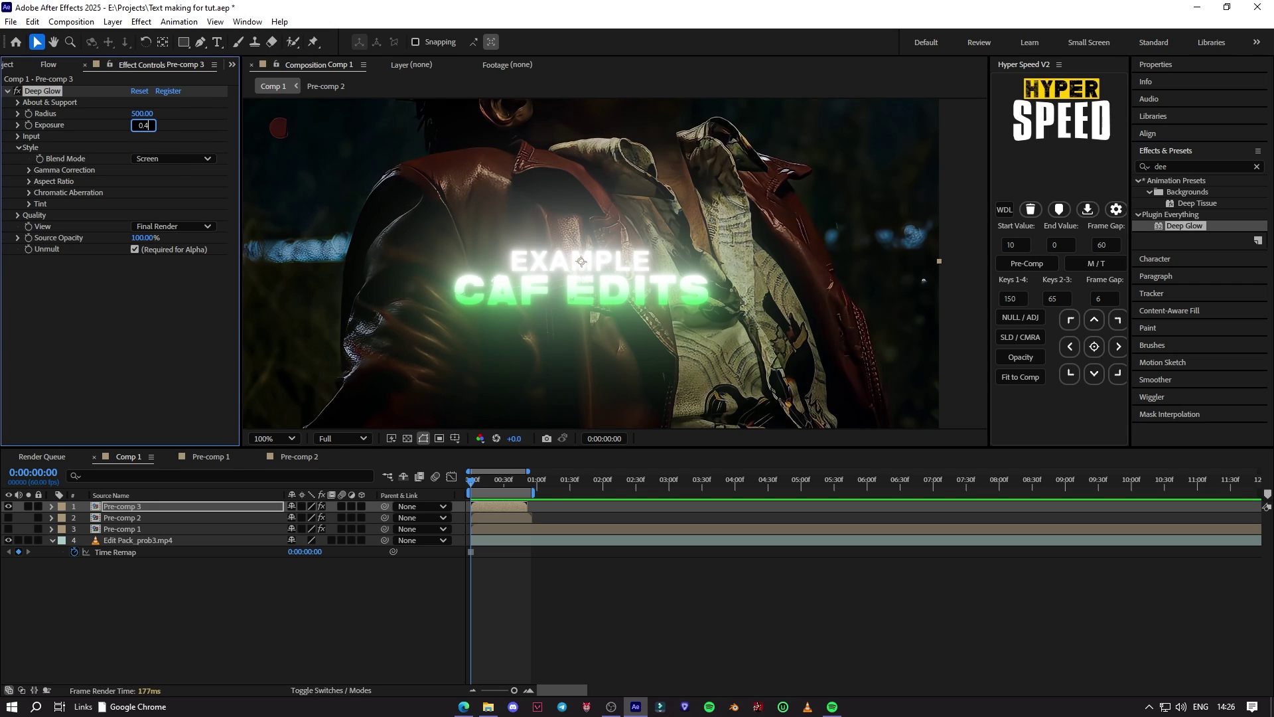
key(Return)
drag(164, 110, 175, 110)
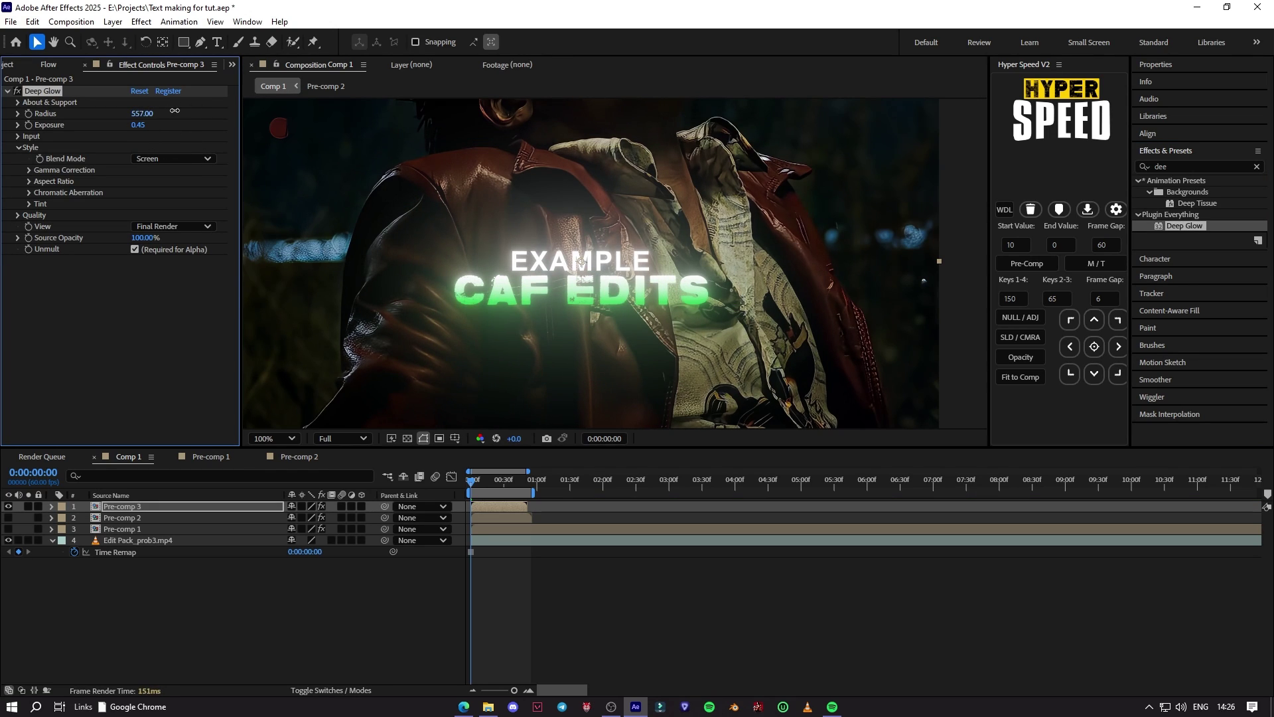
drag(314, 106, 465, 105)
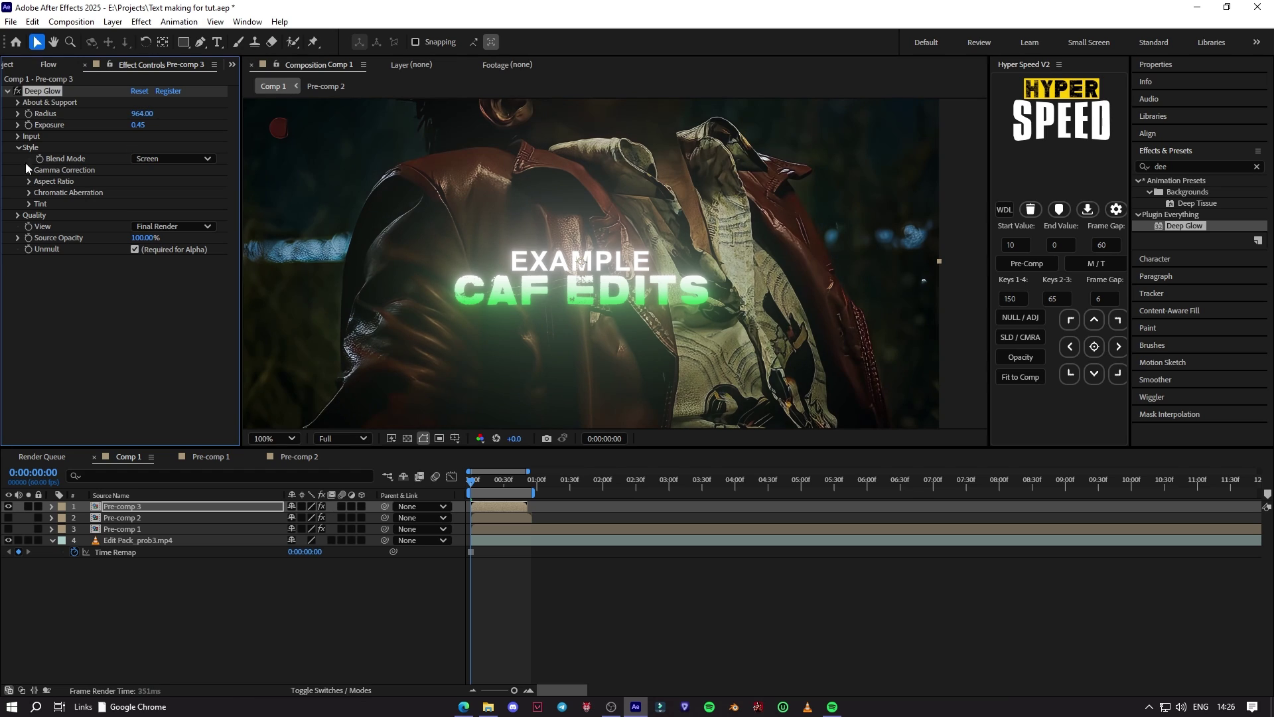
Step: Enable the Deep Glow tint on Pre-comp 3 and set its mode to Soft Light
click(29, 204)
click(156, 238)
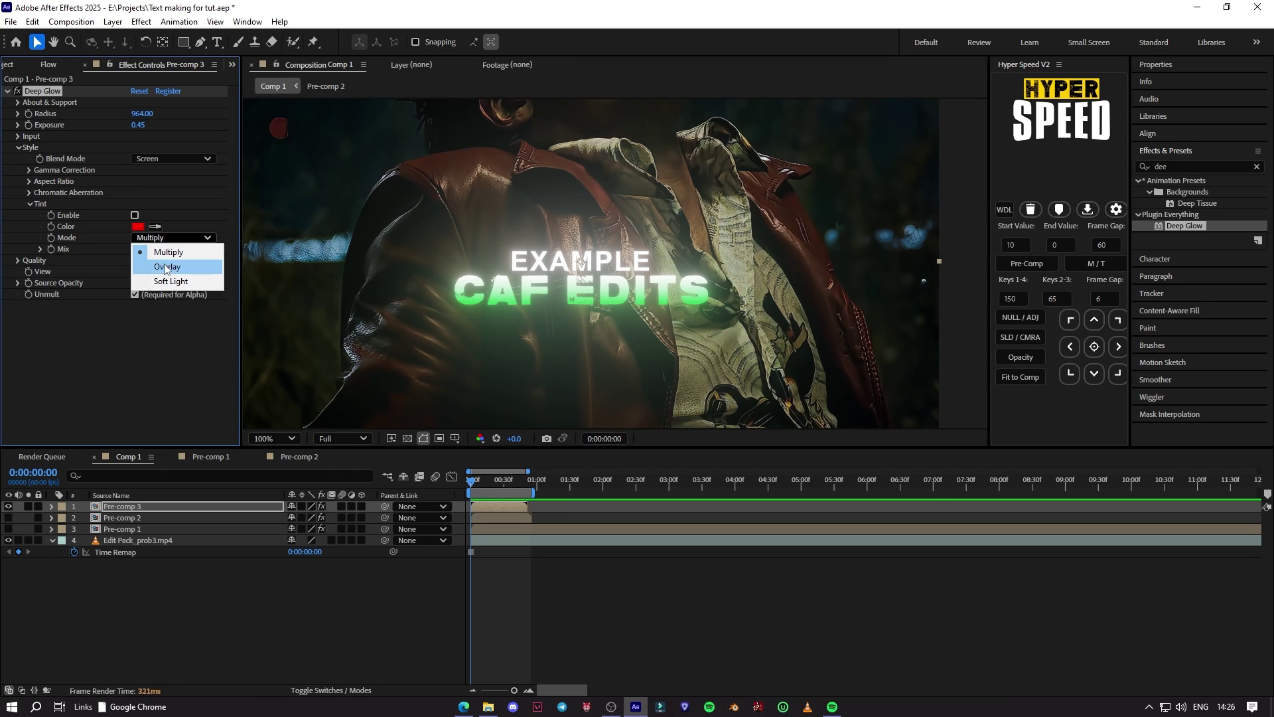
click(155, 276)
click(135, 215)
Step: Set the Deep Glow tint color on Pre-comp 3 to a saturated green
click(137, 226)
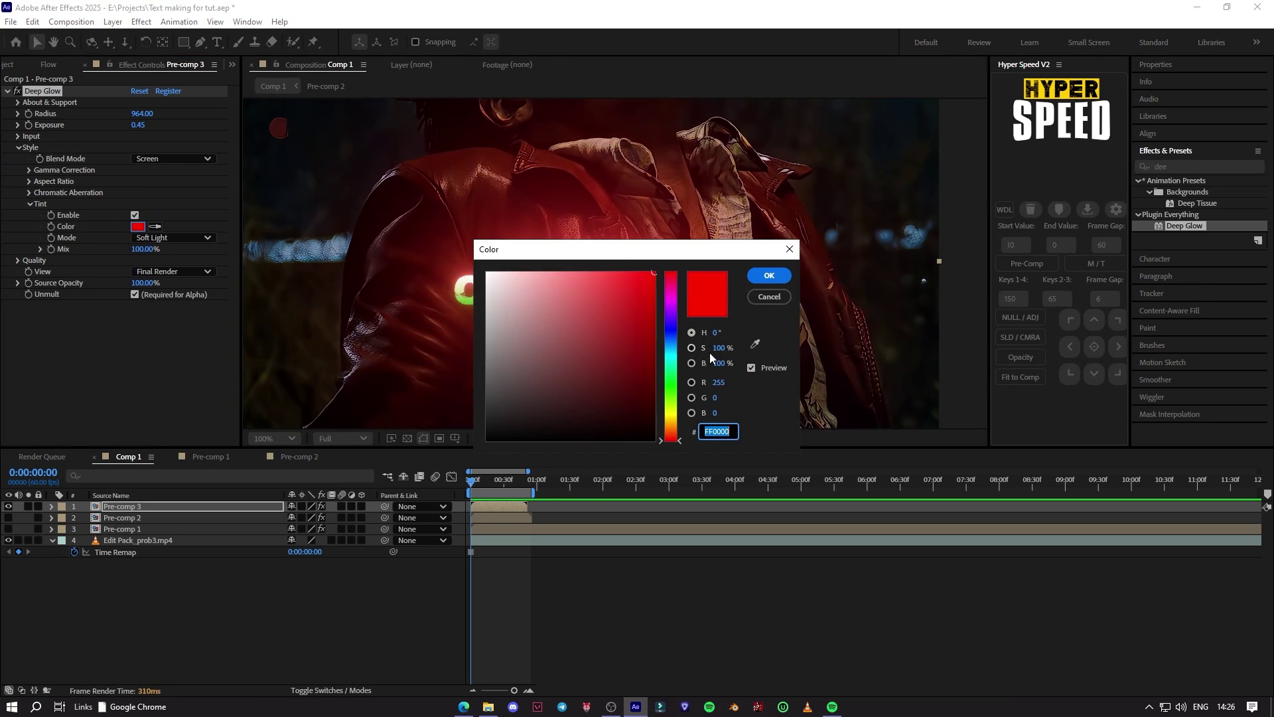
click(676, 382)
drag(677, 385, 678, 370)
drag(618, 282, 602, 268)
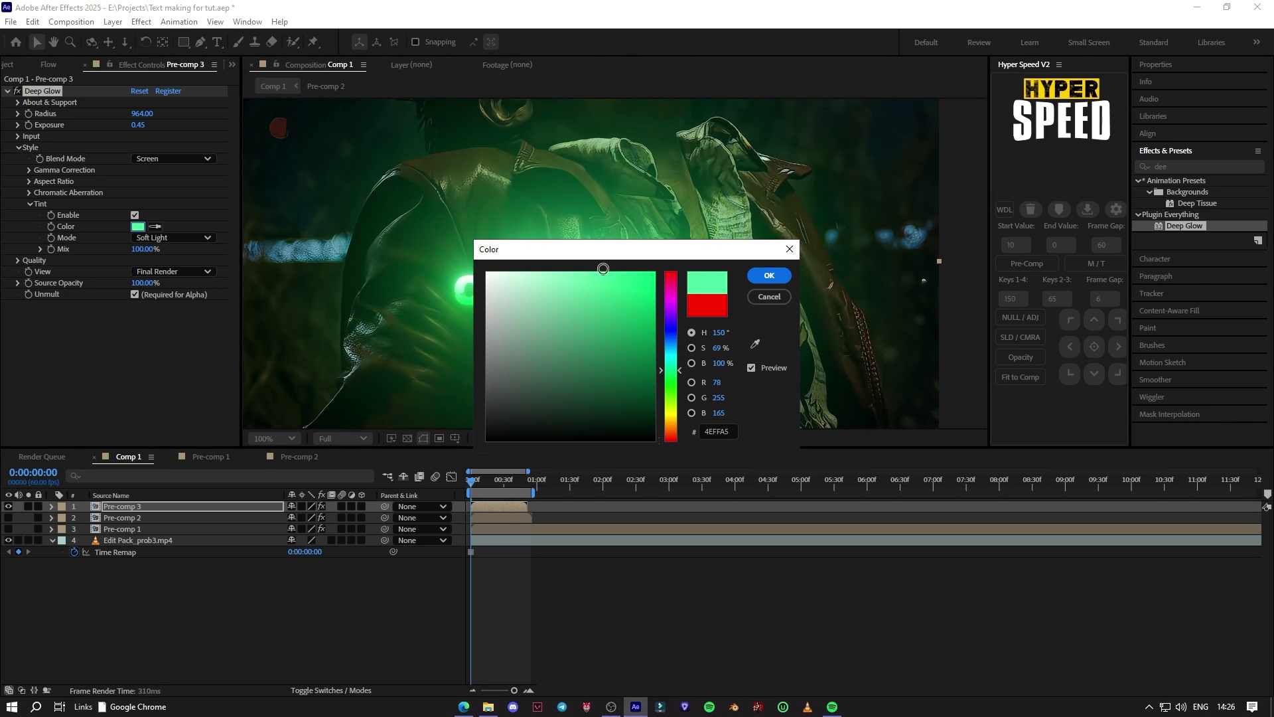
click(668, 385)
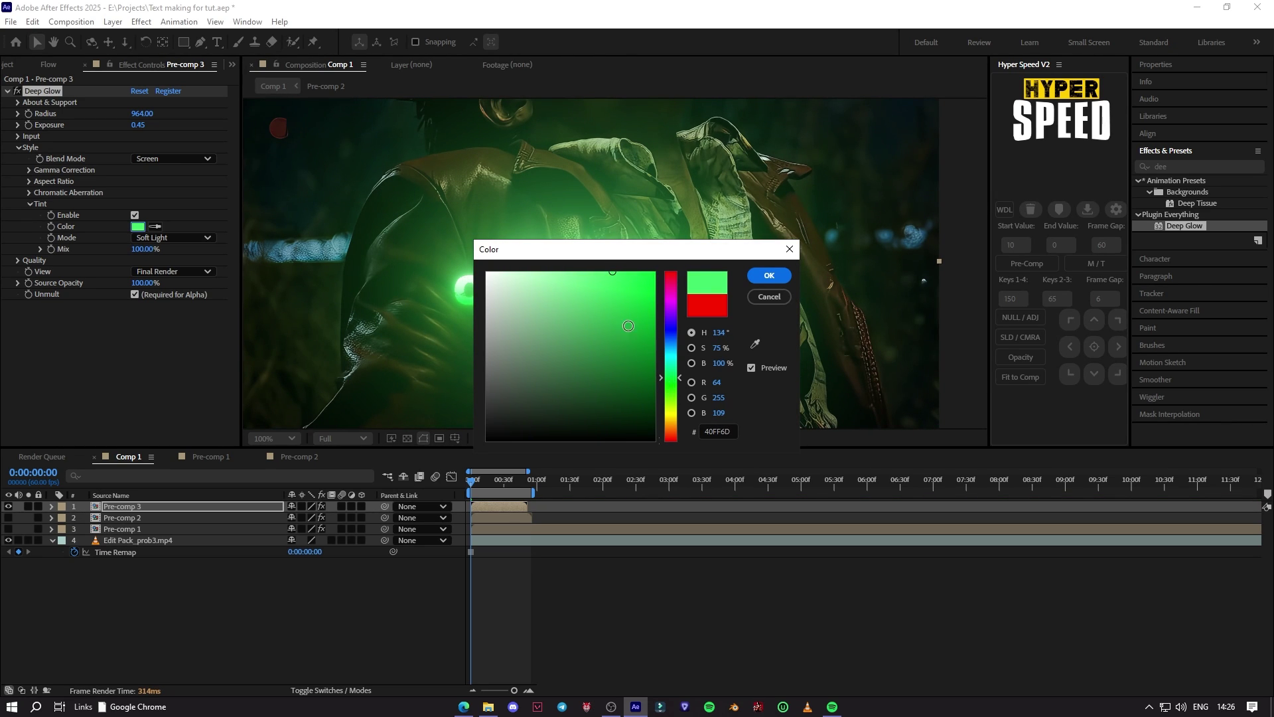
click(769, 274)
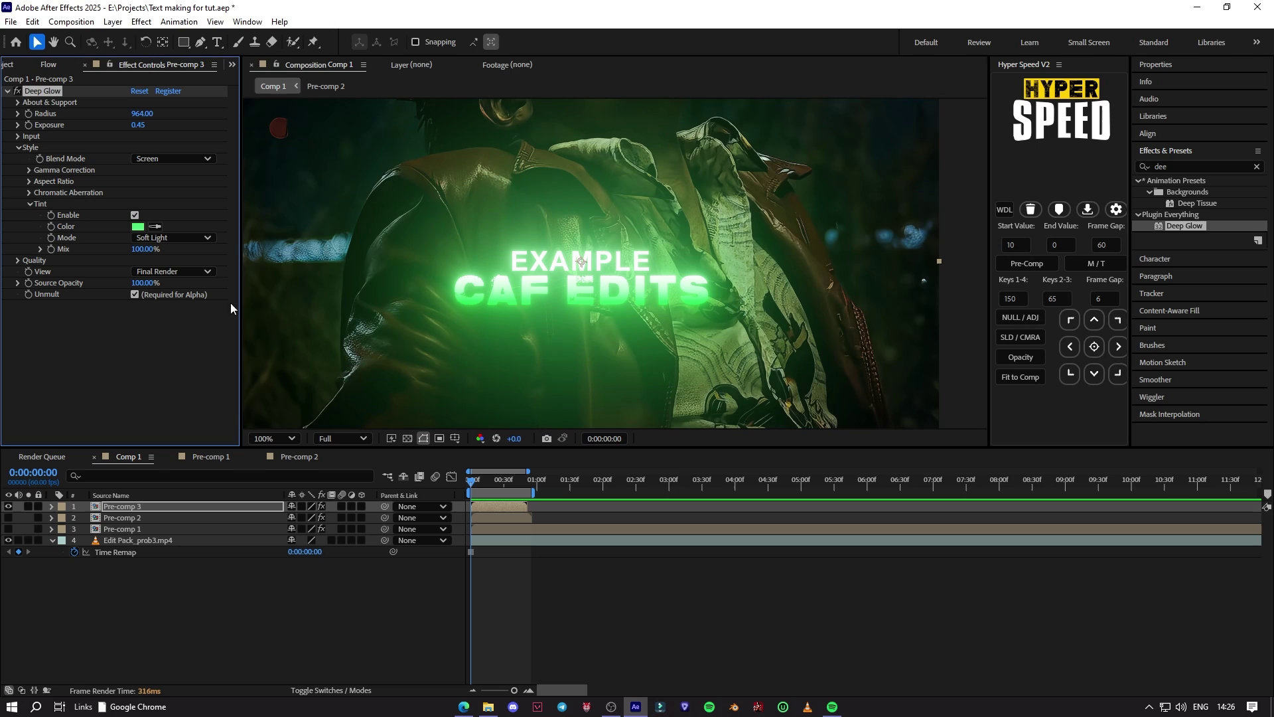
click(138, 226)
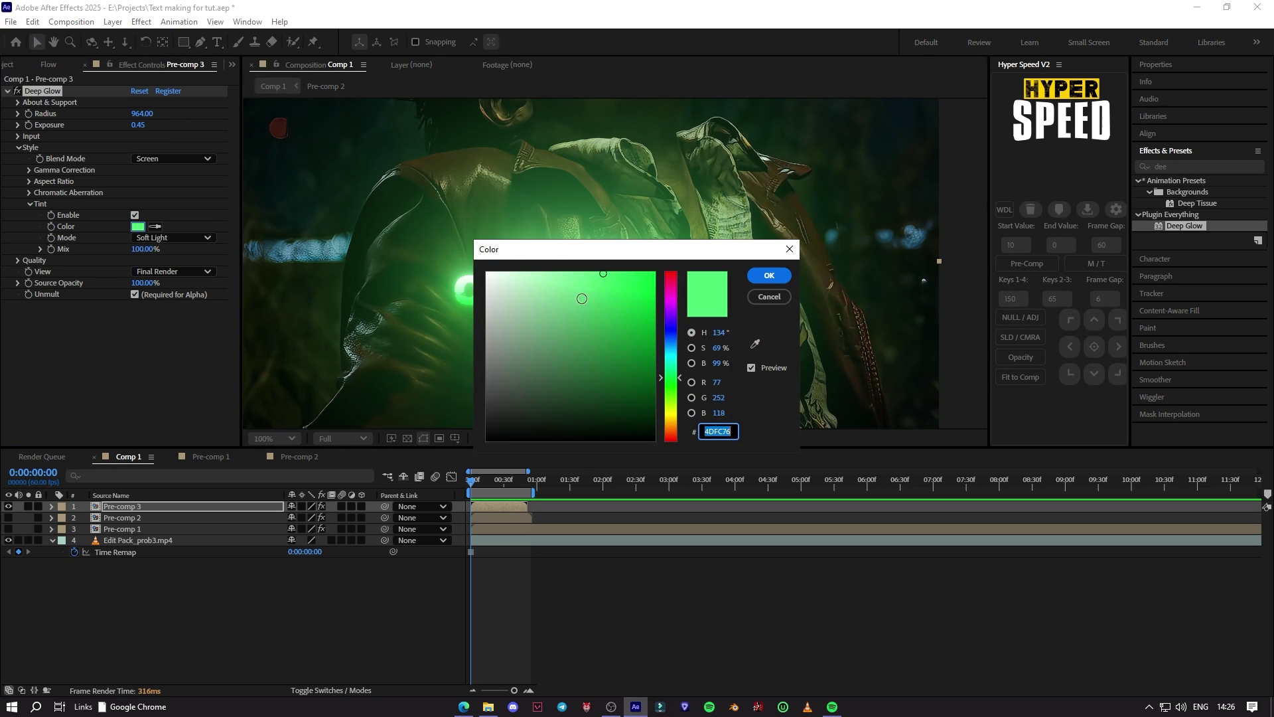
click(652, 312)
key(Return)
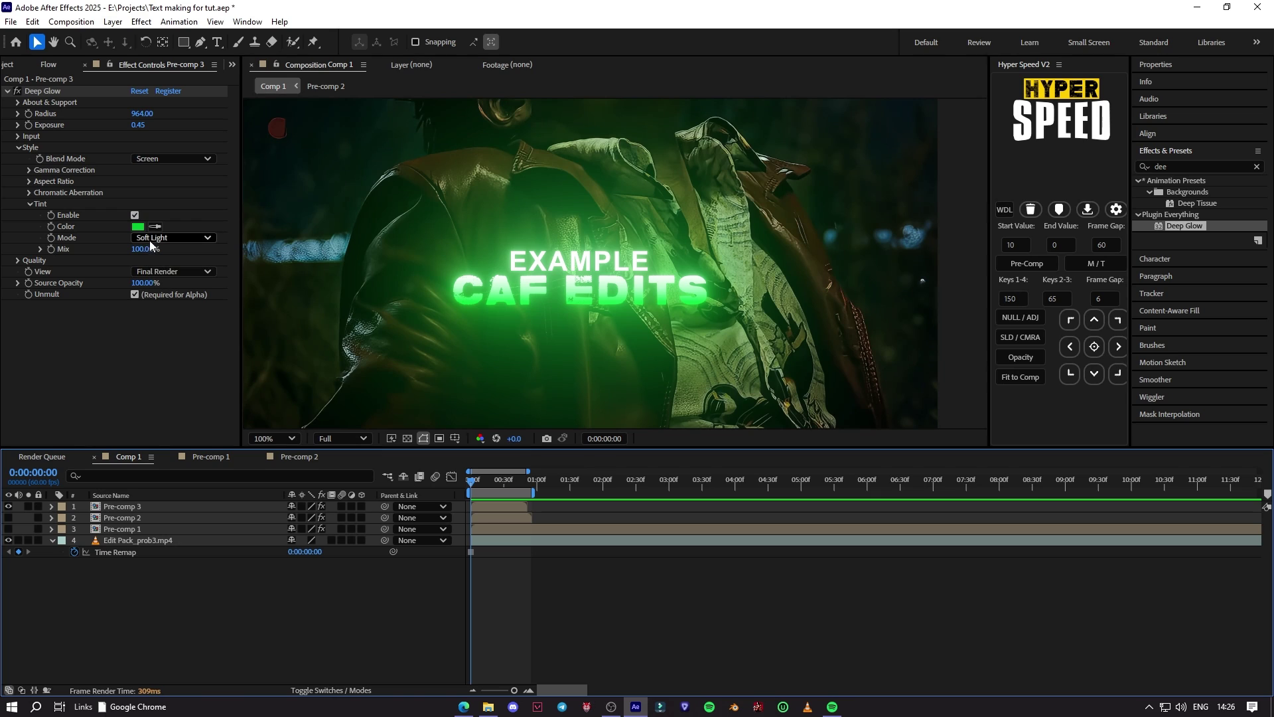
Step: Set the Deep Glow tint mix on Pre-comp 3 to 88%
click(143, 248)
text(66)
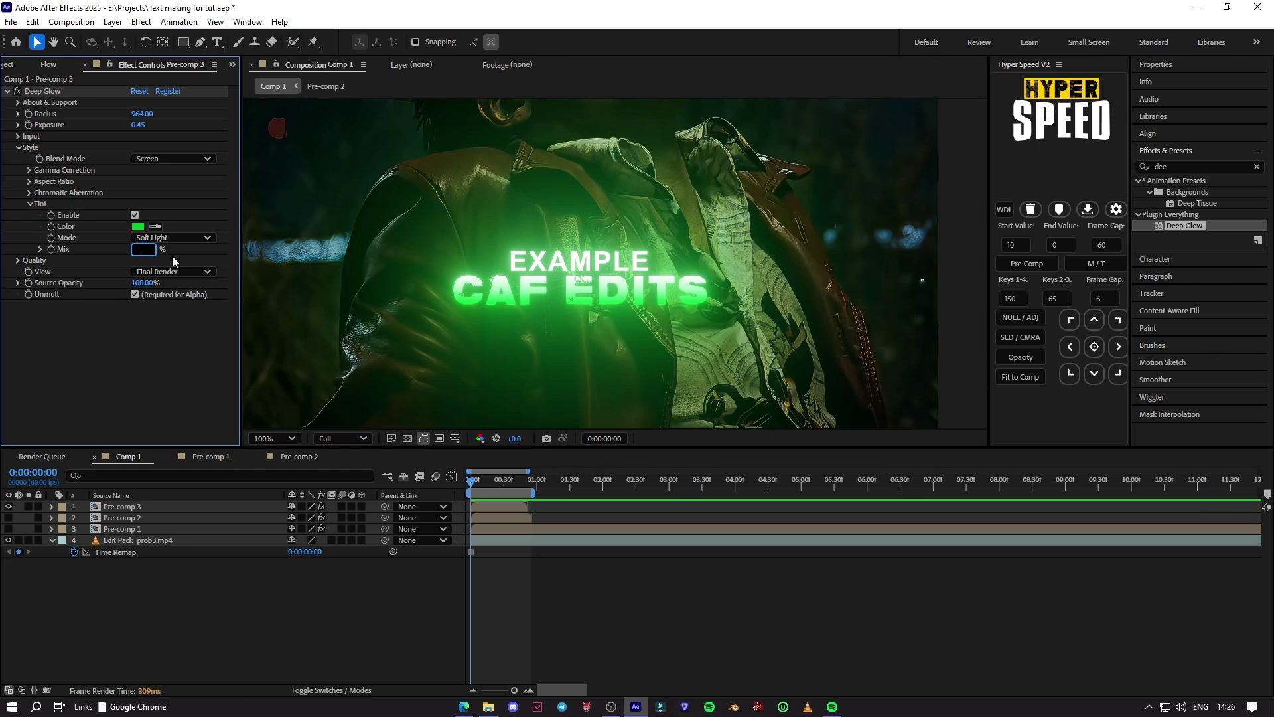
click(315, 614)
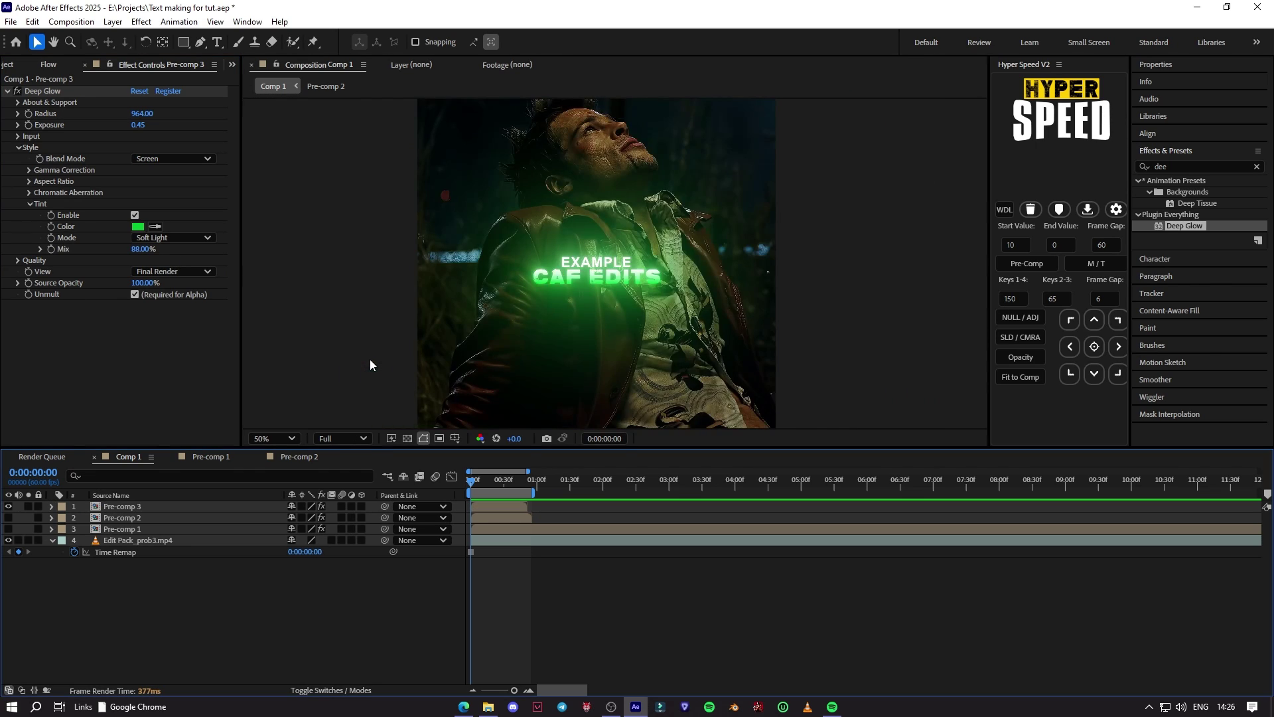
Step: Add a Drop Shadow effect below Deep Glow on Pre-comp 3 with 100% opacity
click(1179, 166)
text(drop)
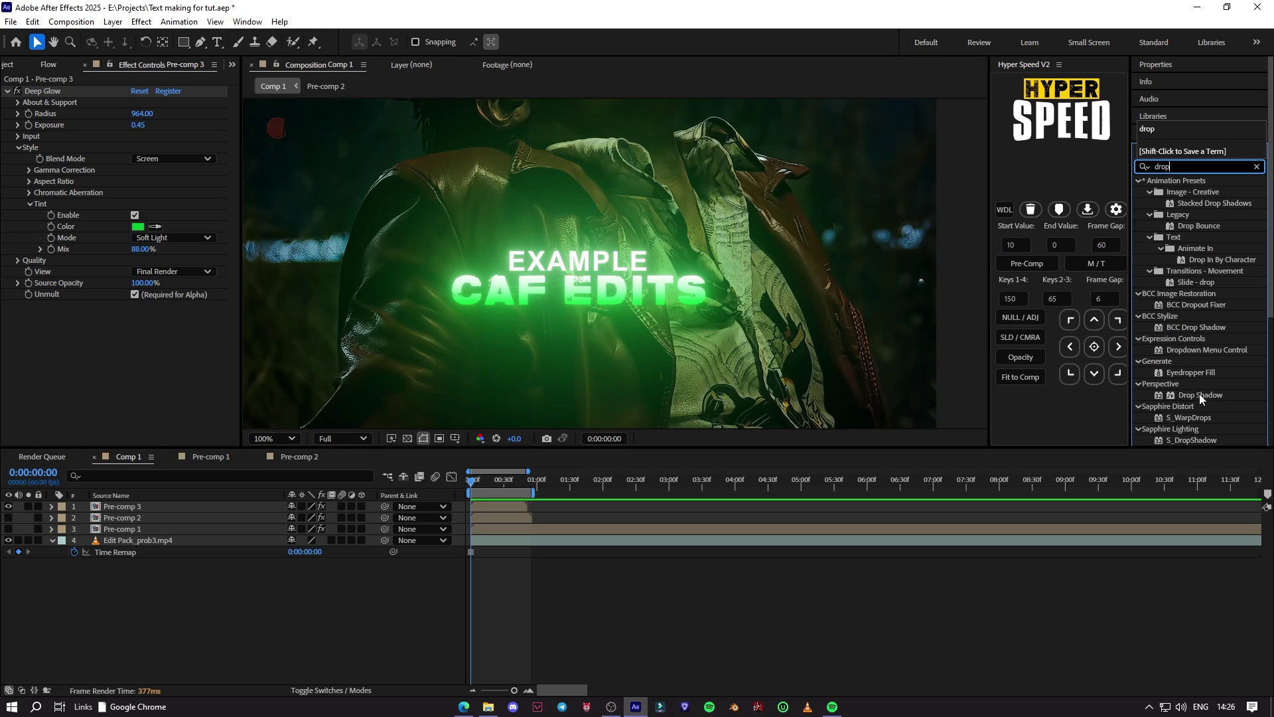
drag(1202, 397, 139, 332)
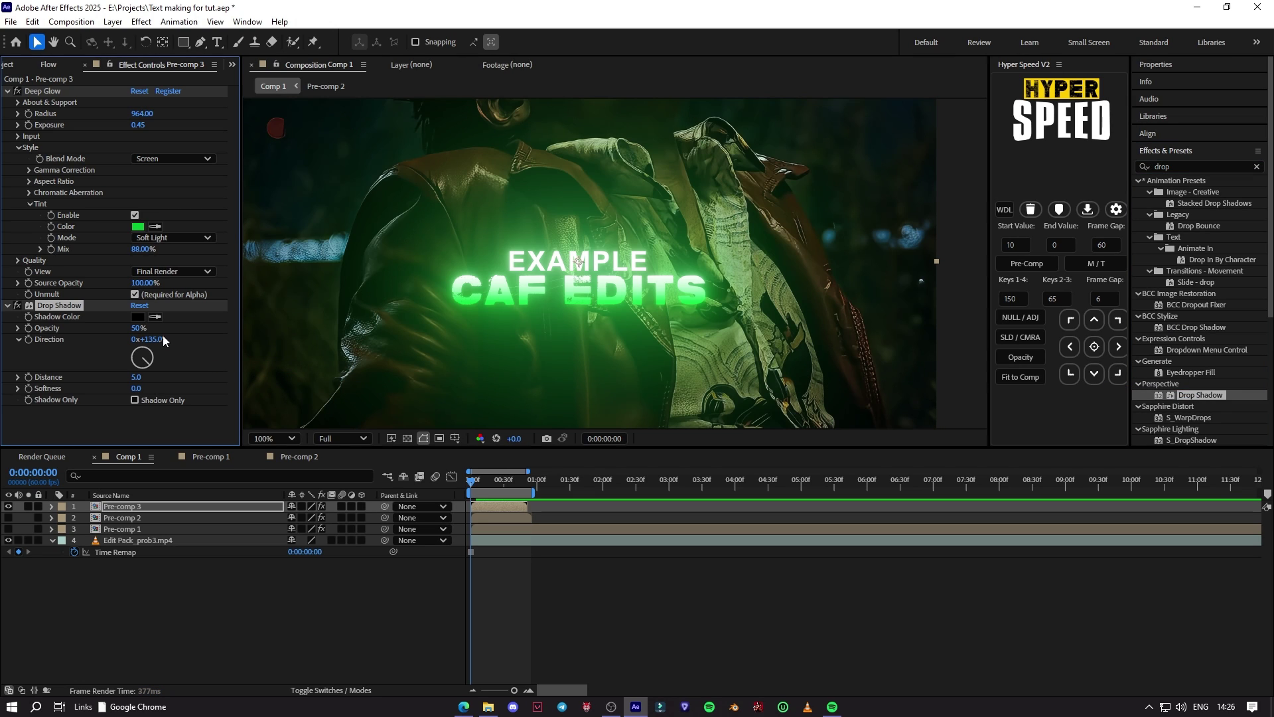
key(period)
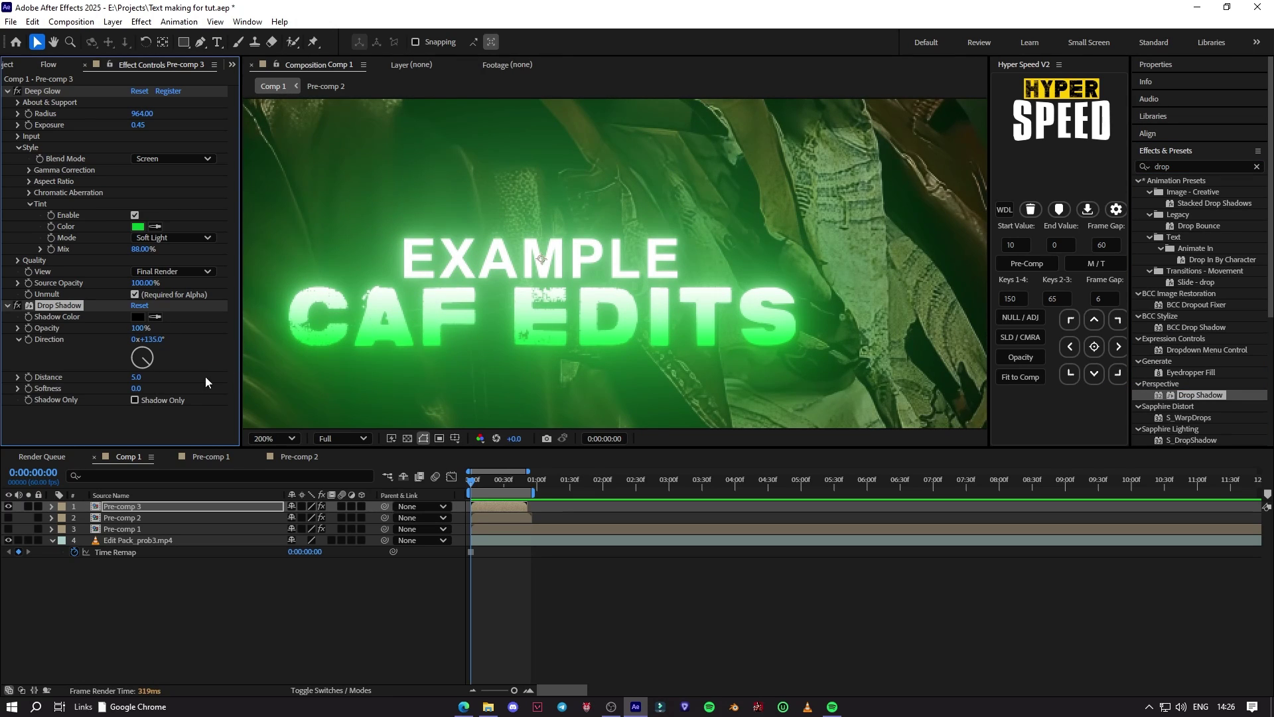
key(comma)
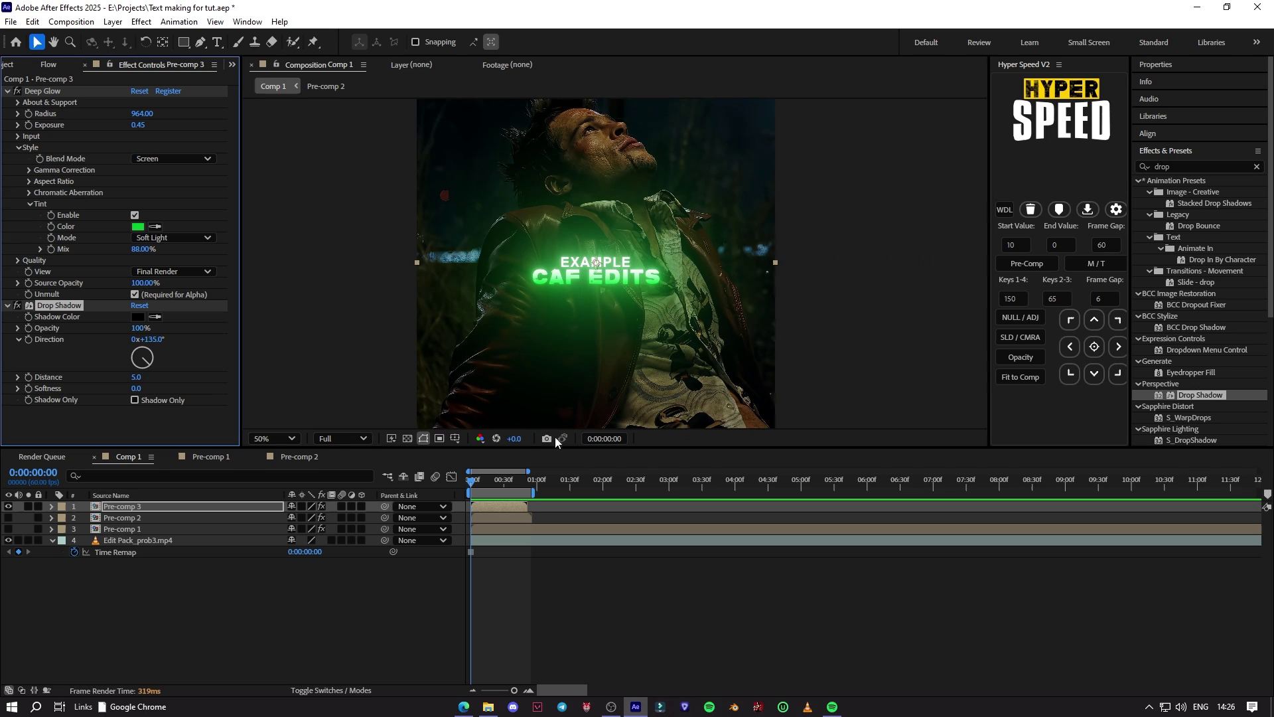
Step: Open Pre-comp 3 and apply the Bevel Alpha effect to its CAF EDITS layer
double_click(511, 506)
click(495, 509)
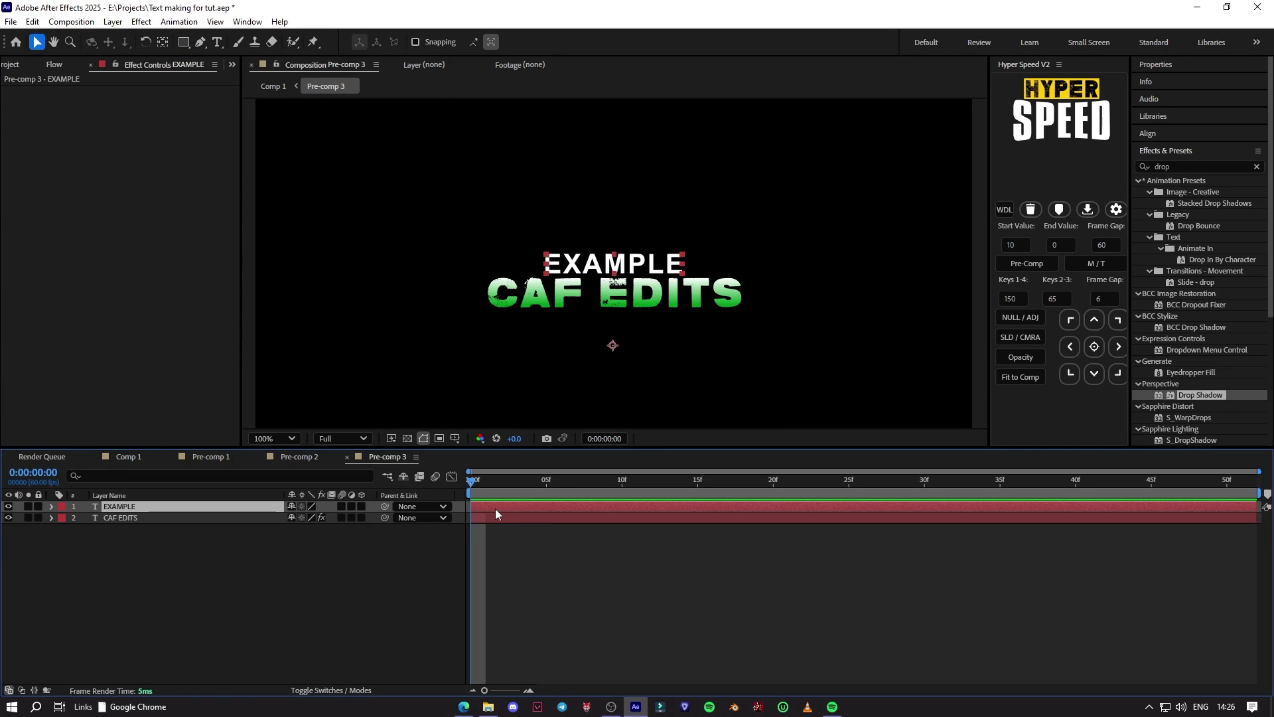
click(494, 517)
double_click(1188, 166)
text(beve)
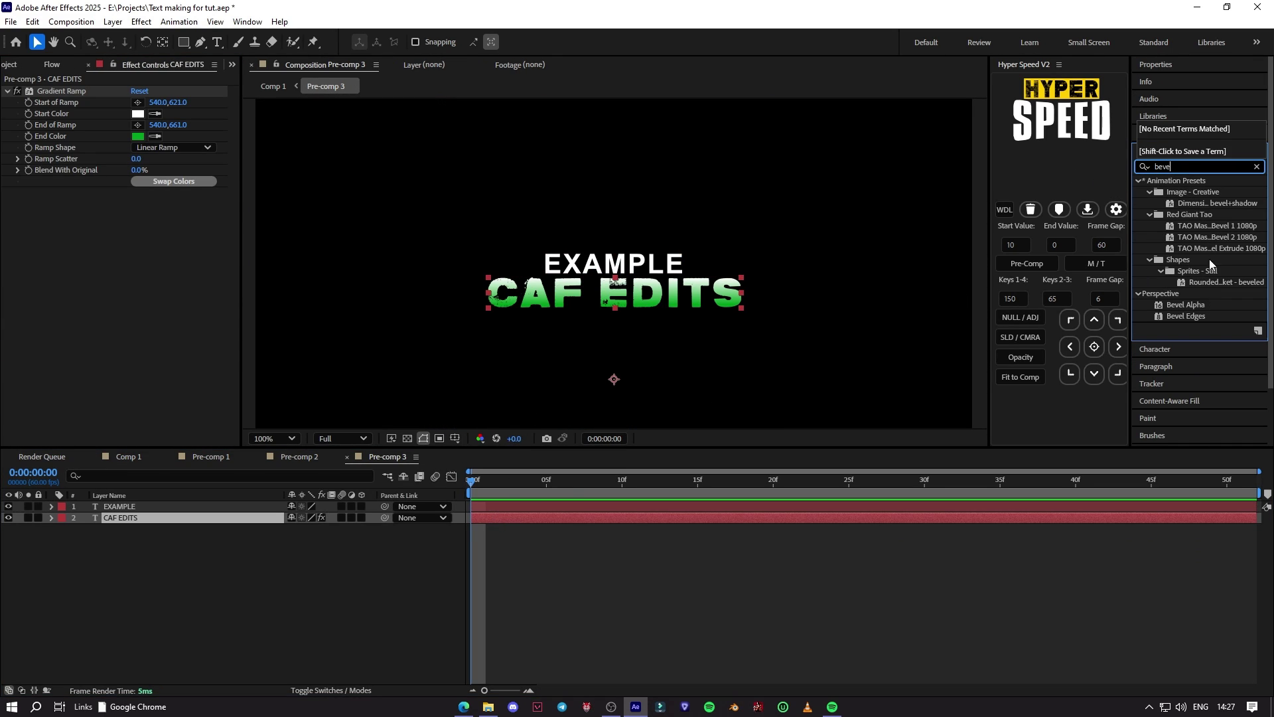
double_click(1185, 305)
click(663, 557)
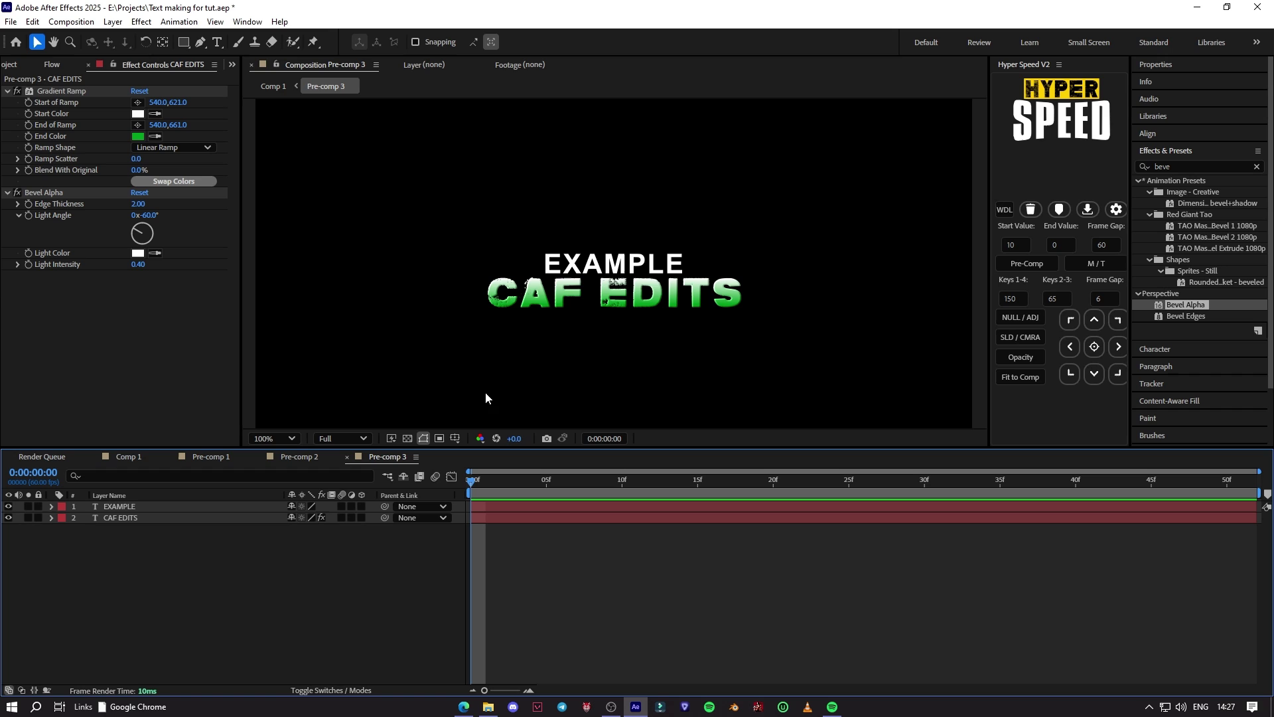
Step: Return to Comp 1 and set the Deep Glow exposure on Pre-comp 3 to 0.51
click(139, 457)
scroll(396, 347, up, 1)
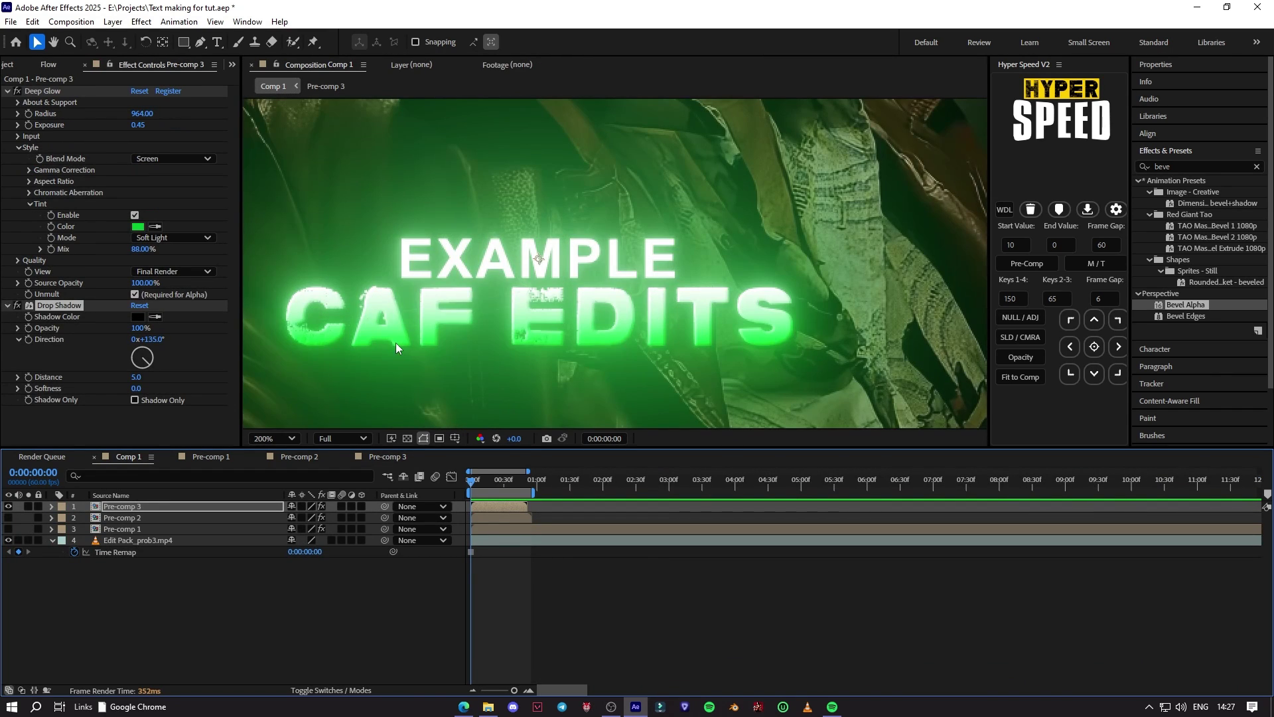
drag(136, 128, 144, 125)
scroll(392, 197, down, 2)
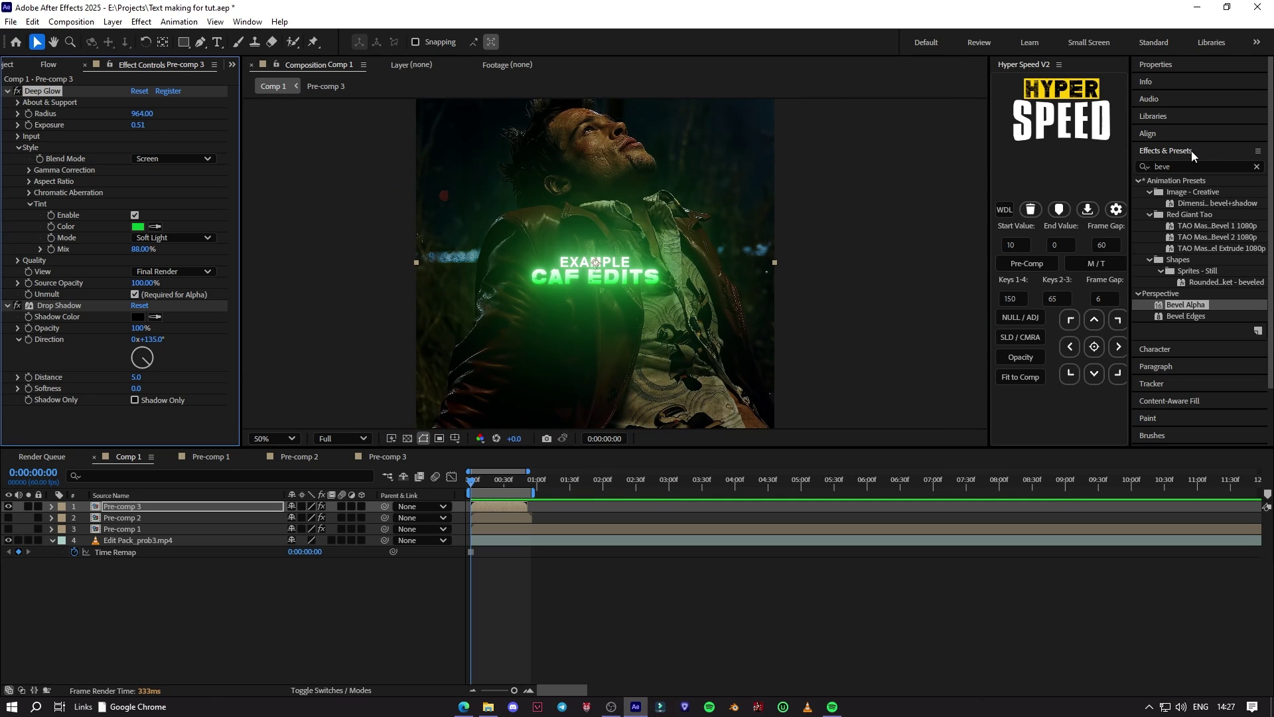
Step: Add a Drop Shadow effect above Deep Glow on Pre-comp 3
double_click(1191, 166)
text(drop)
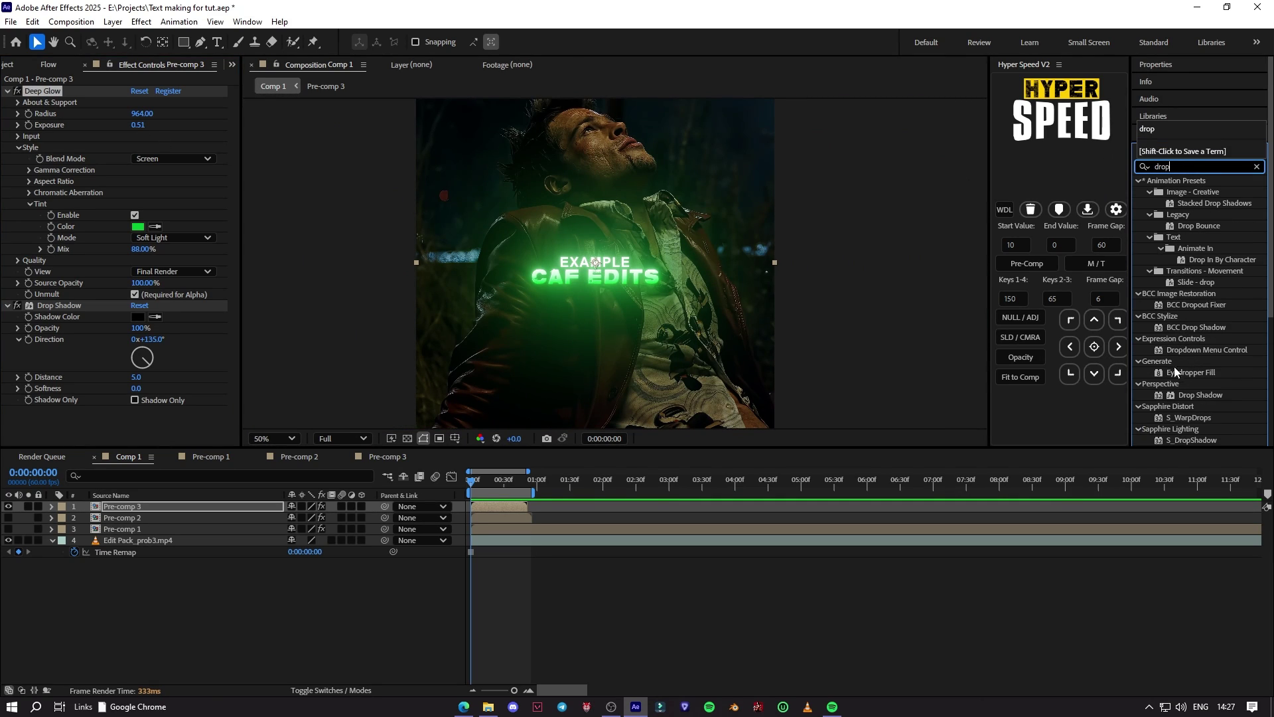
drag(1200, 395, 150, 89)
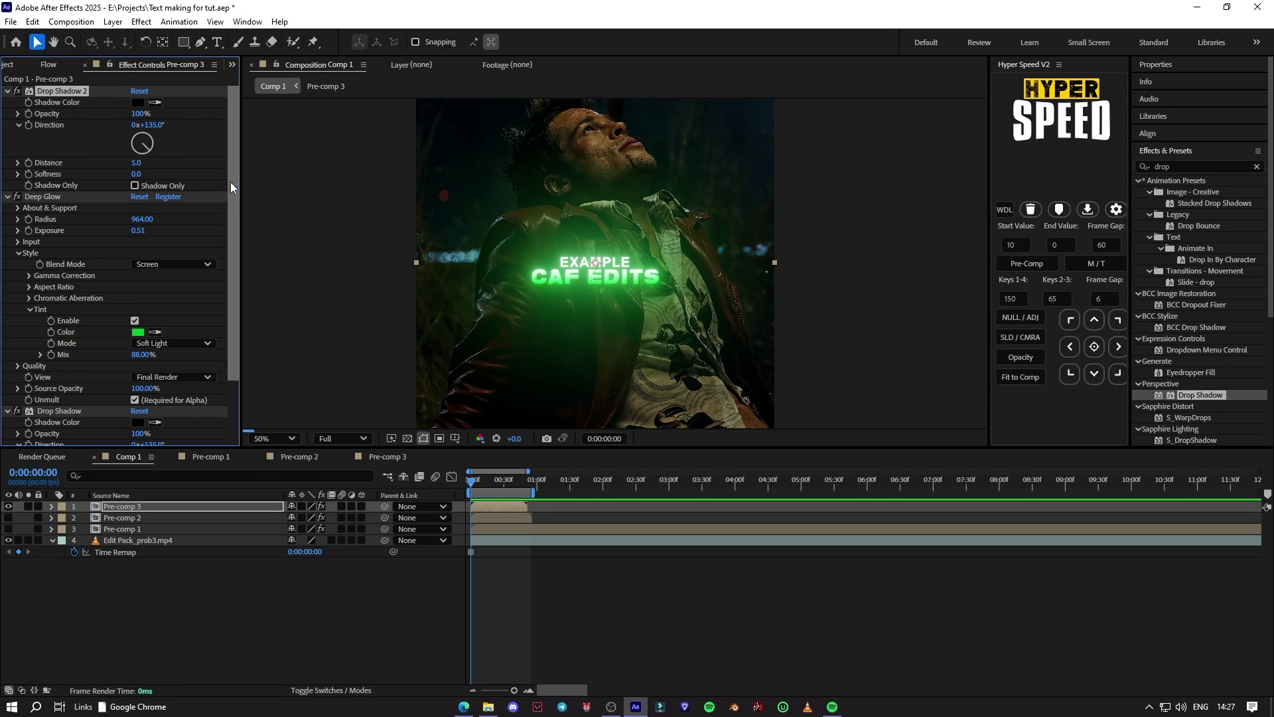
Step: Add another Drop Shadow at the end of Pre-comp 3's effect stack and set its opacity to 55%
drag(1178, 395, 110, 426)
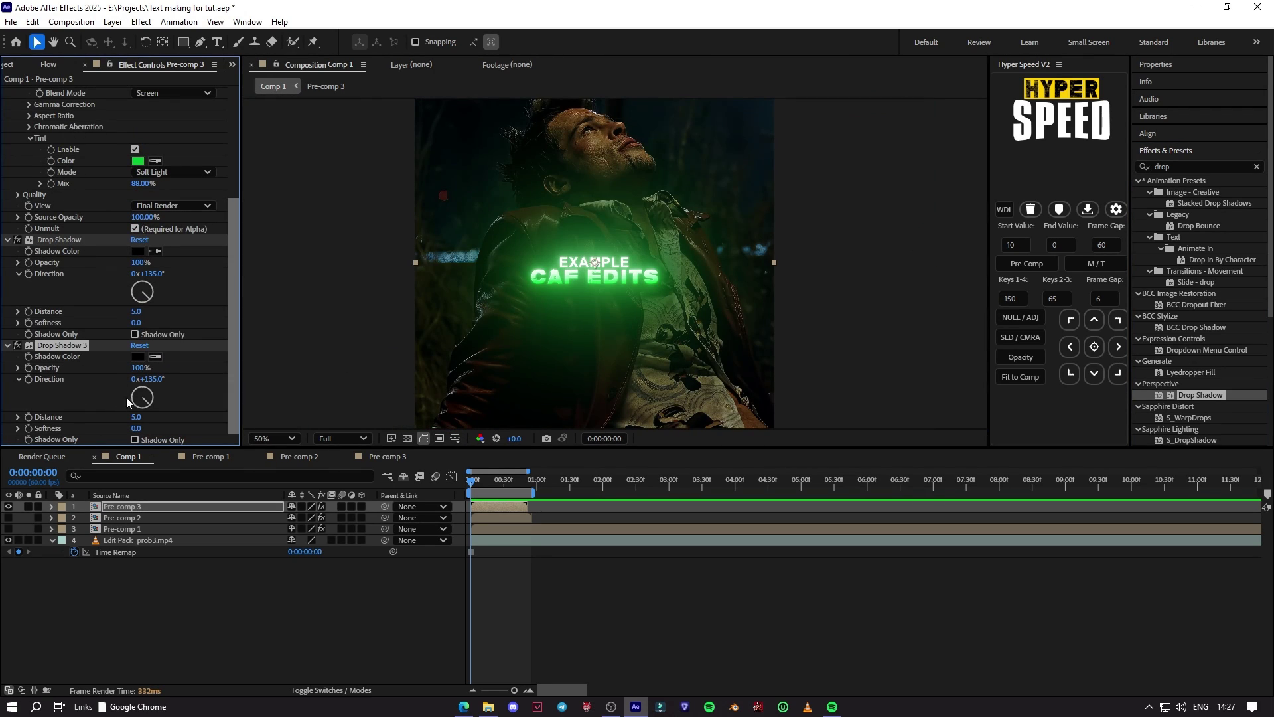
click(142, 368)
text(55)
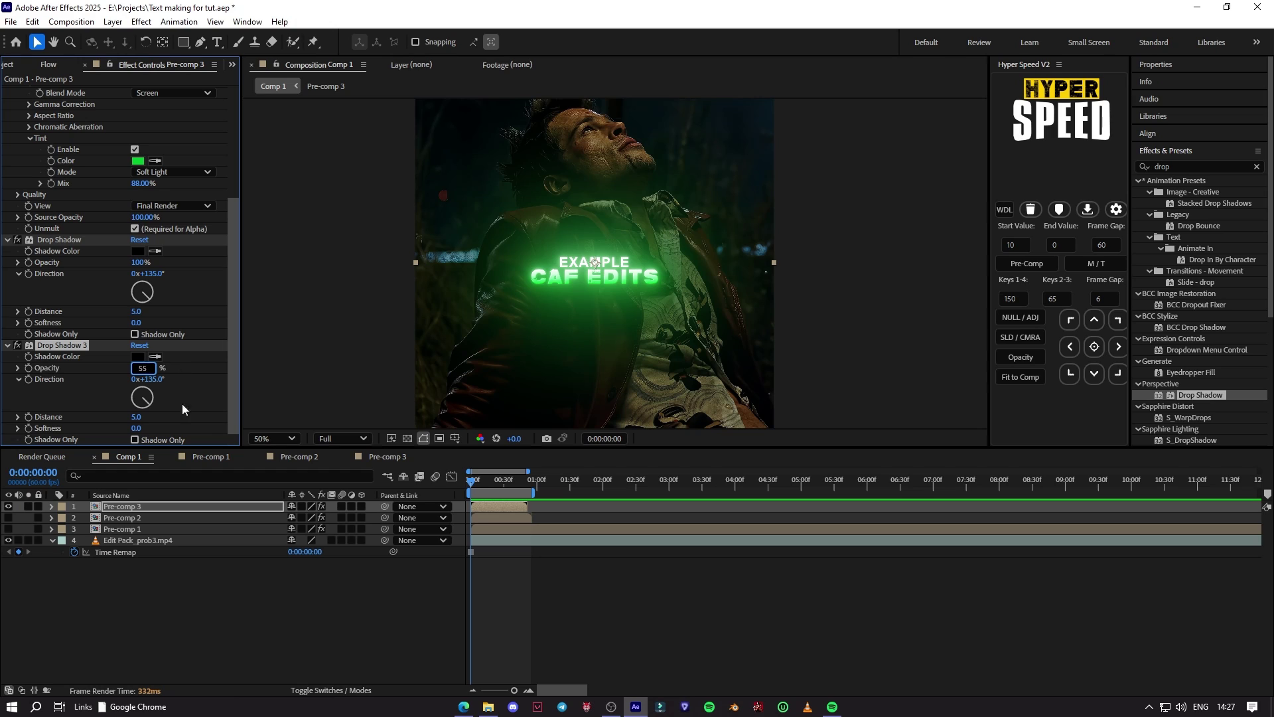
key(Return)
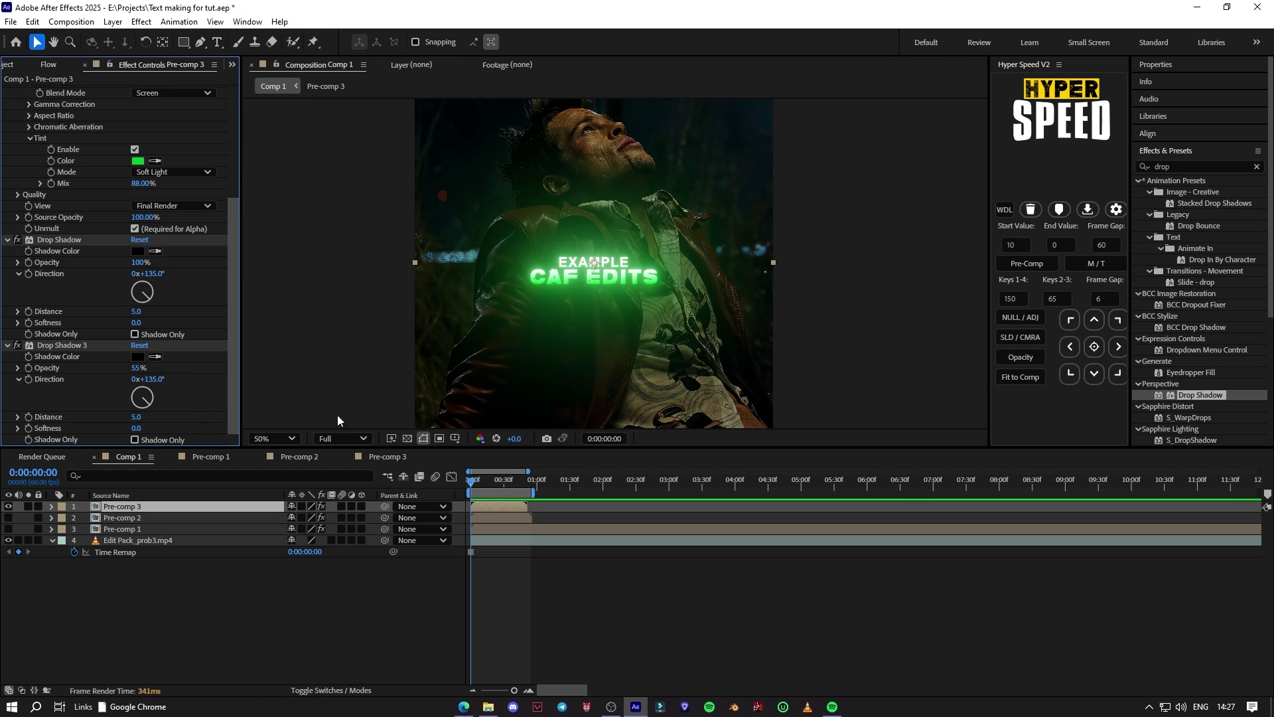
scroll(455, 321, up, 1)
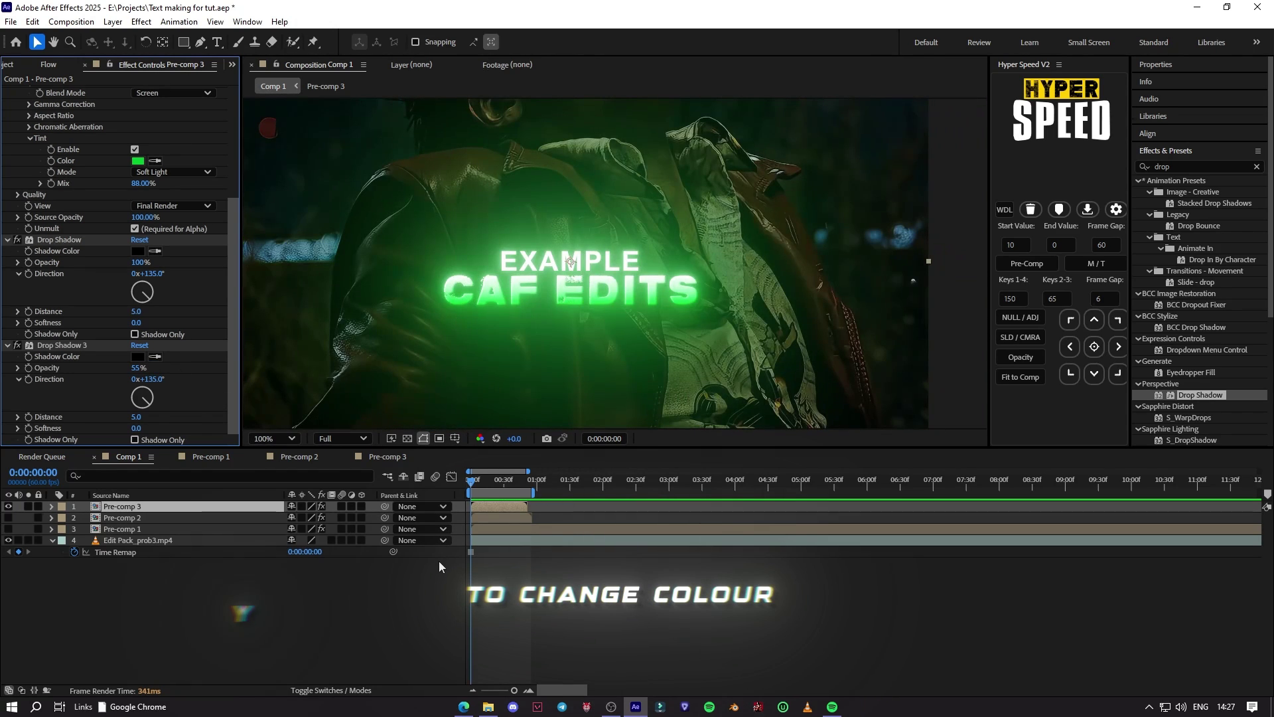
Step: Open Pre-comp 3 and change the Gradient Ramp end color on CAF EDITS to bright blue
double_click(122, 506)
click(138, 136)
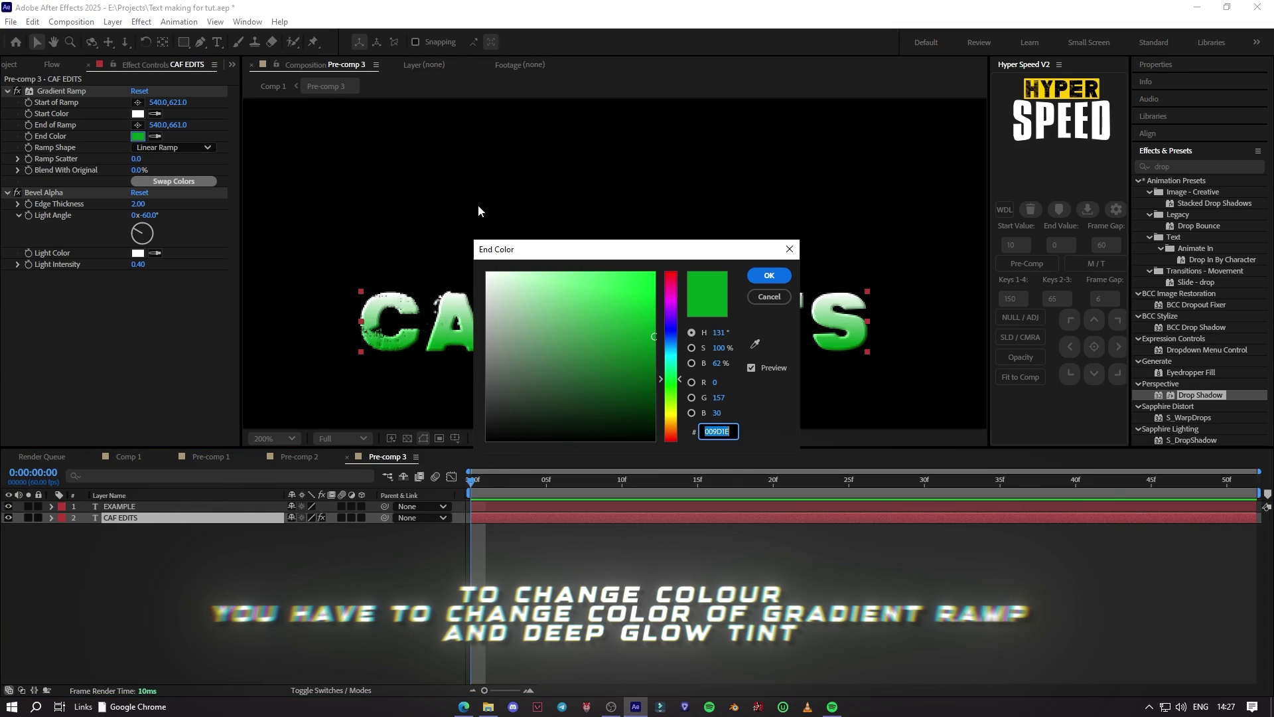
click(667, 347)
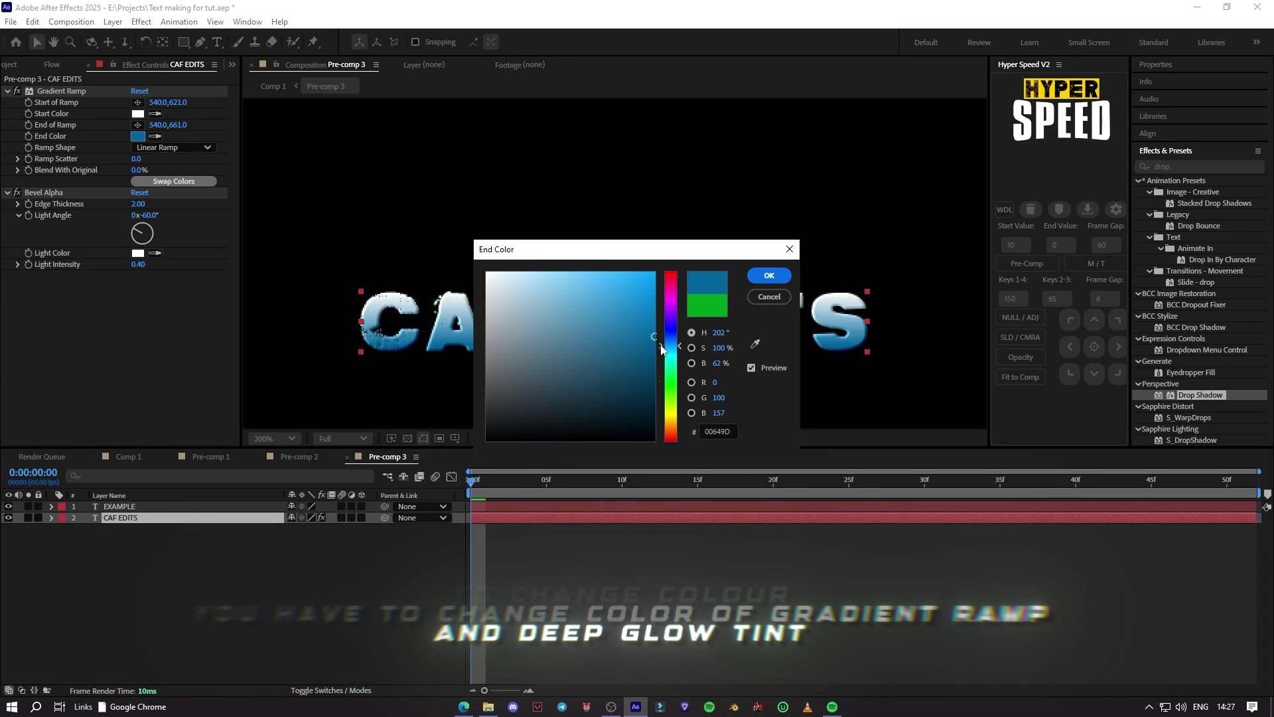
drag(649, 328, 670, 286)
click(769, 276)
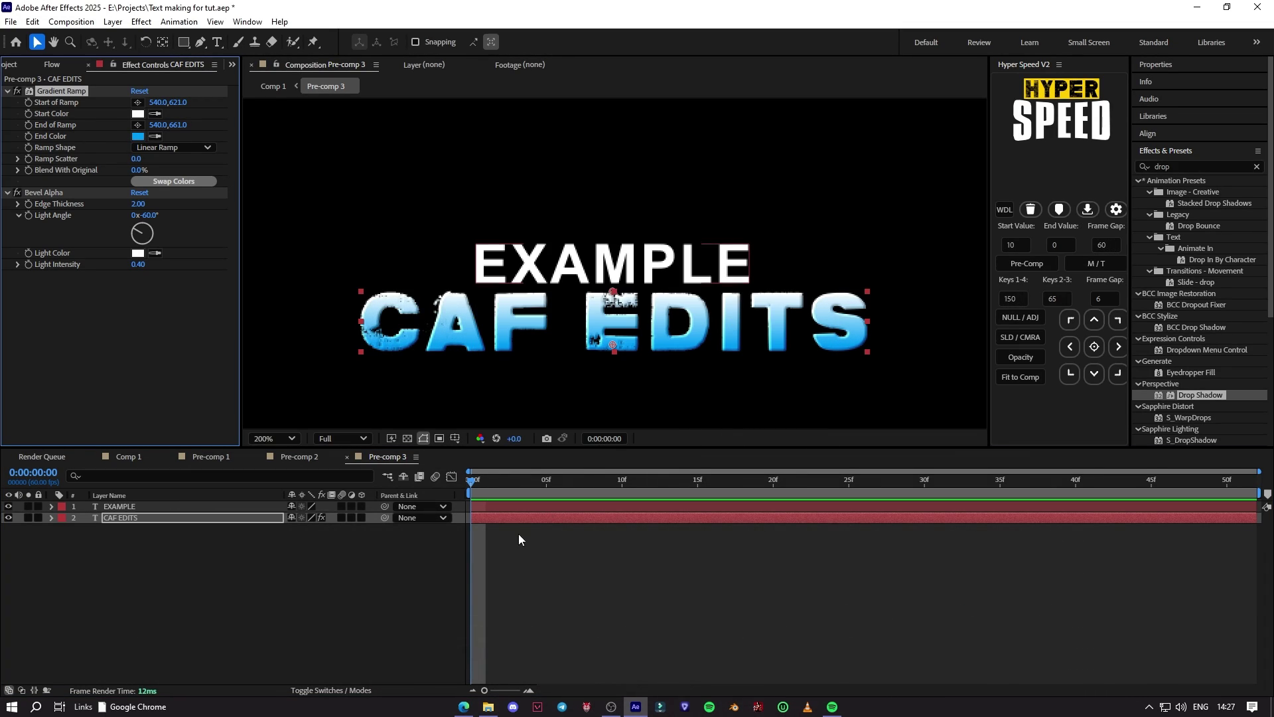
Step: Return to Comp 1 and change the Deep Glow tint color on the topmost Pre-comp 3 to blue
click(129, 457)
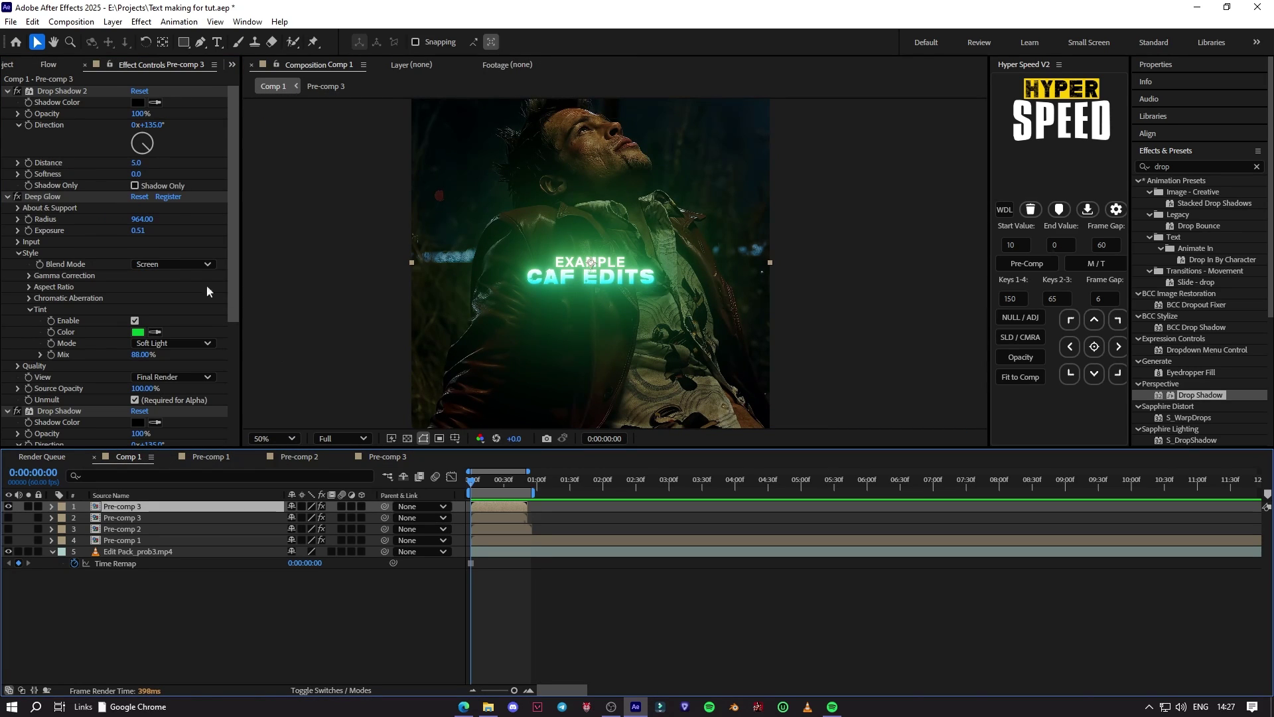
click(139, 333)
drag(674, 336, 675, 307)
click(769, 275)
click(521, 582)
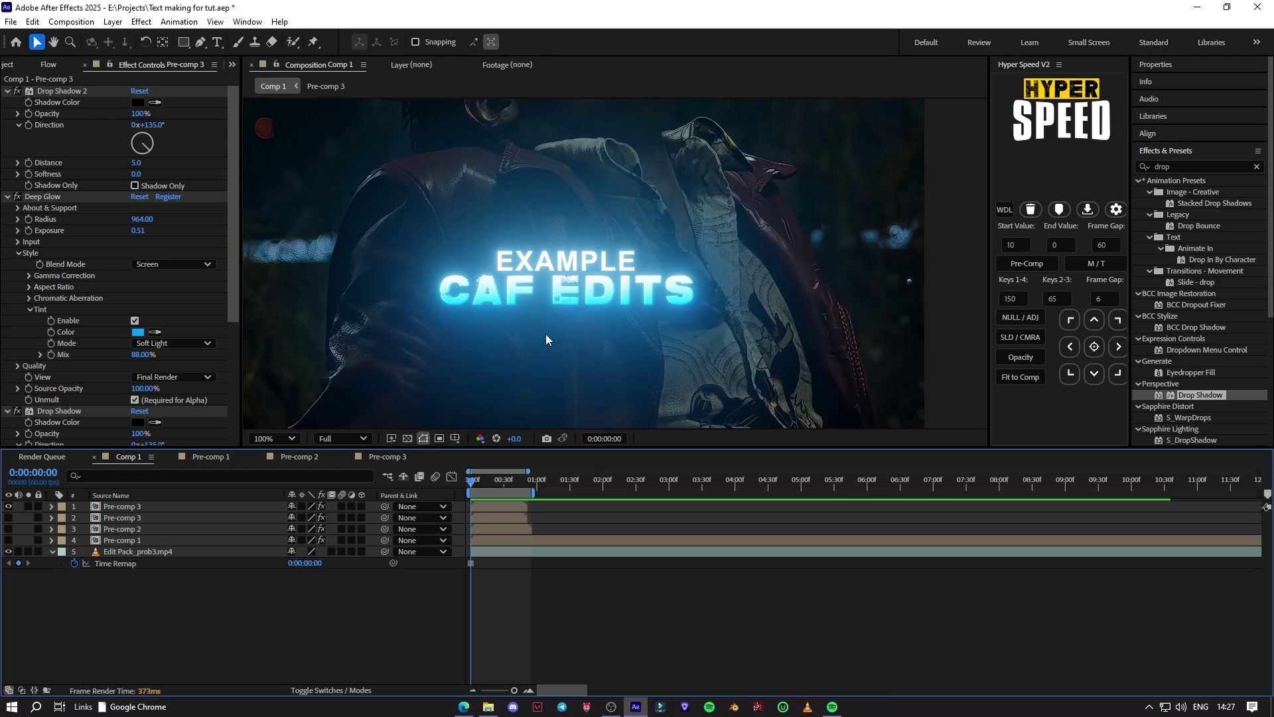
scroll(564, 327, up, 2)
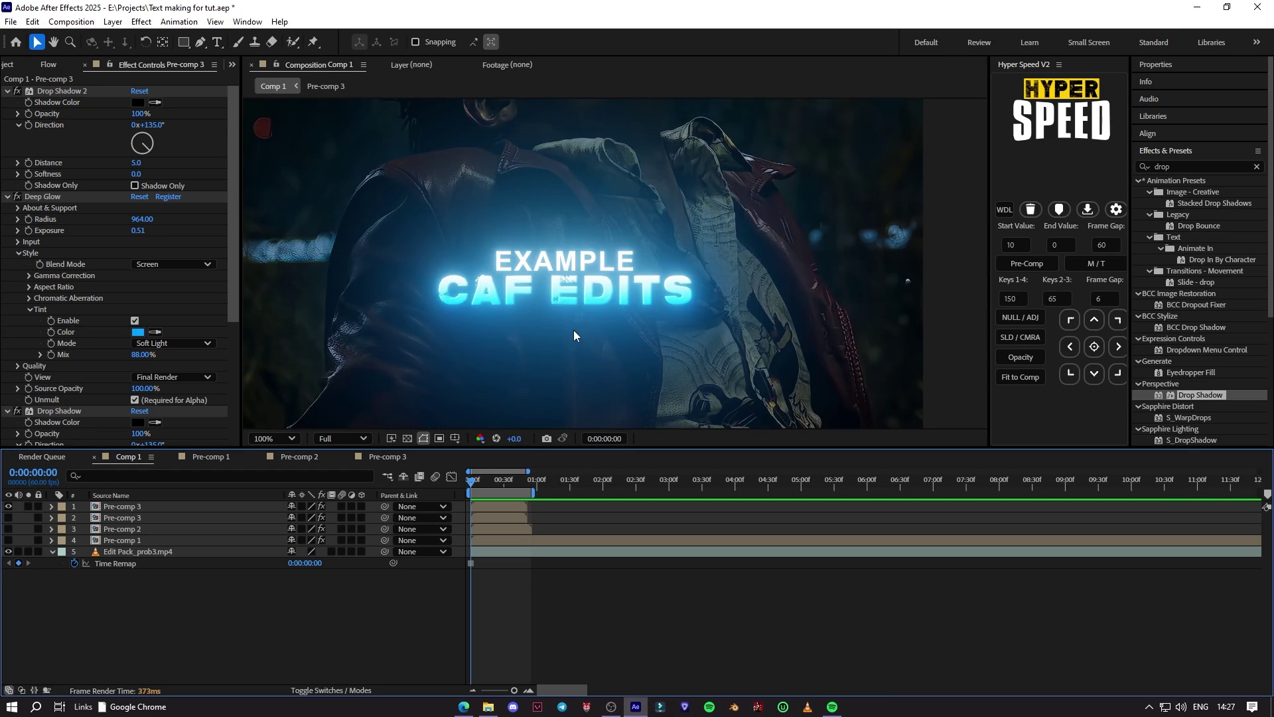
scroll(574, 329, down, 4)
scroll(573, 329, up, 2)
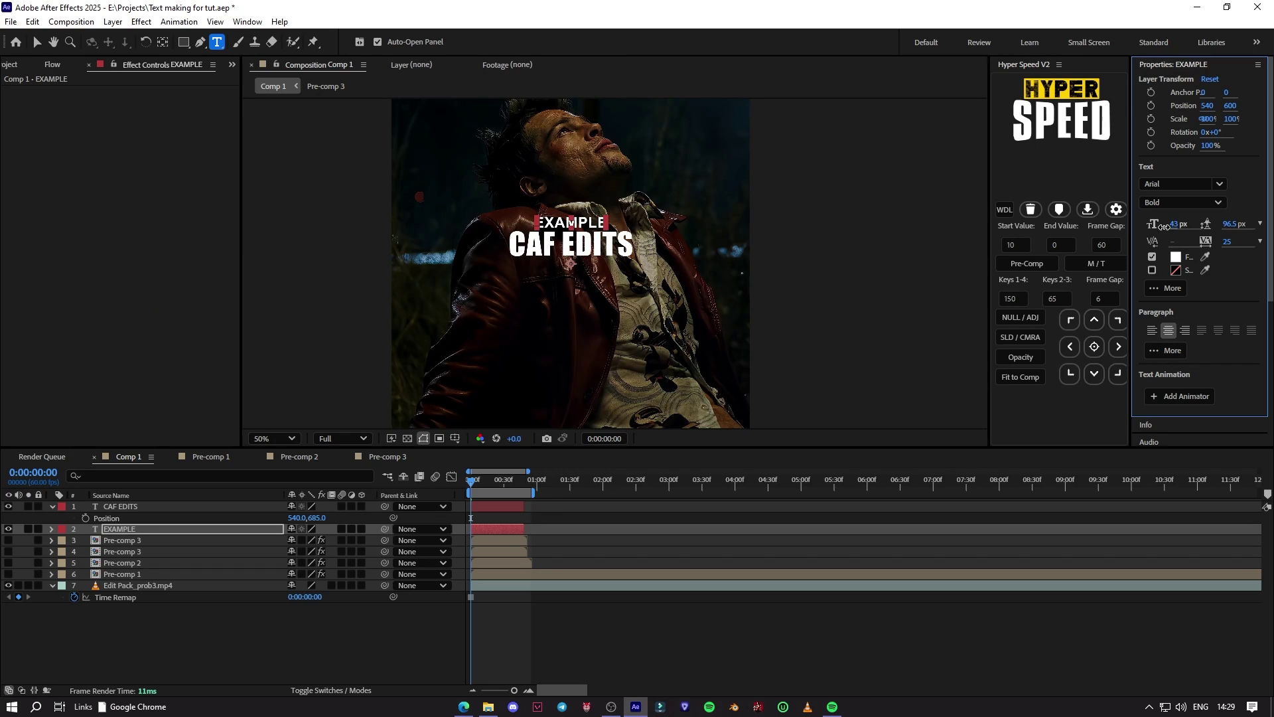
Step: Set the EXAMPLE text size to 39 px and center the layer vertically in the composition
mouse_move(1165, 227)
mouse_down()
mouse_move(1179, 227)
mouse_move(1163, 227)
mouse_up()
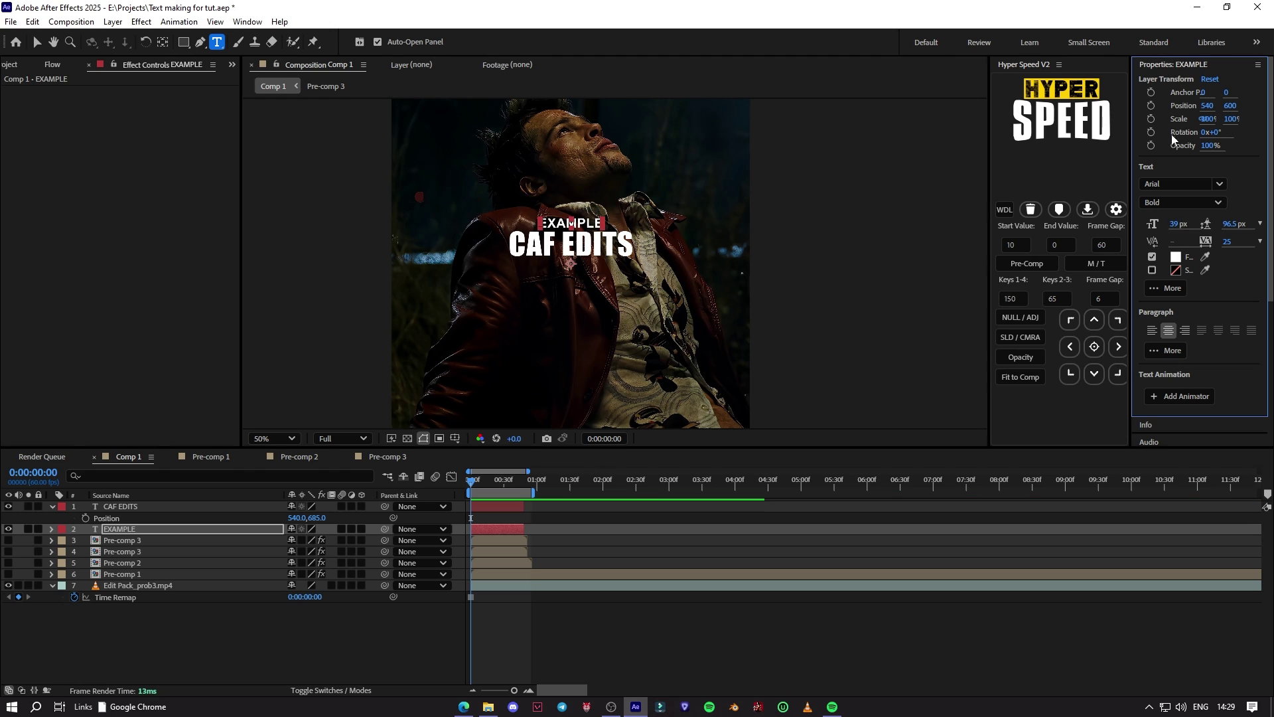
click(1155, 64)
click(1157, 133)
click(1233, 175)
Step: Size the CAF EDITS text to 70 px and place it just below EXAMPLE at position 540, 784
click(506, 508)
key(p)
key(p)
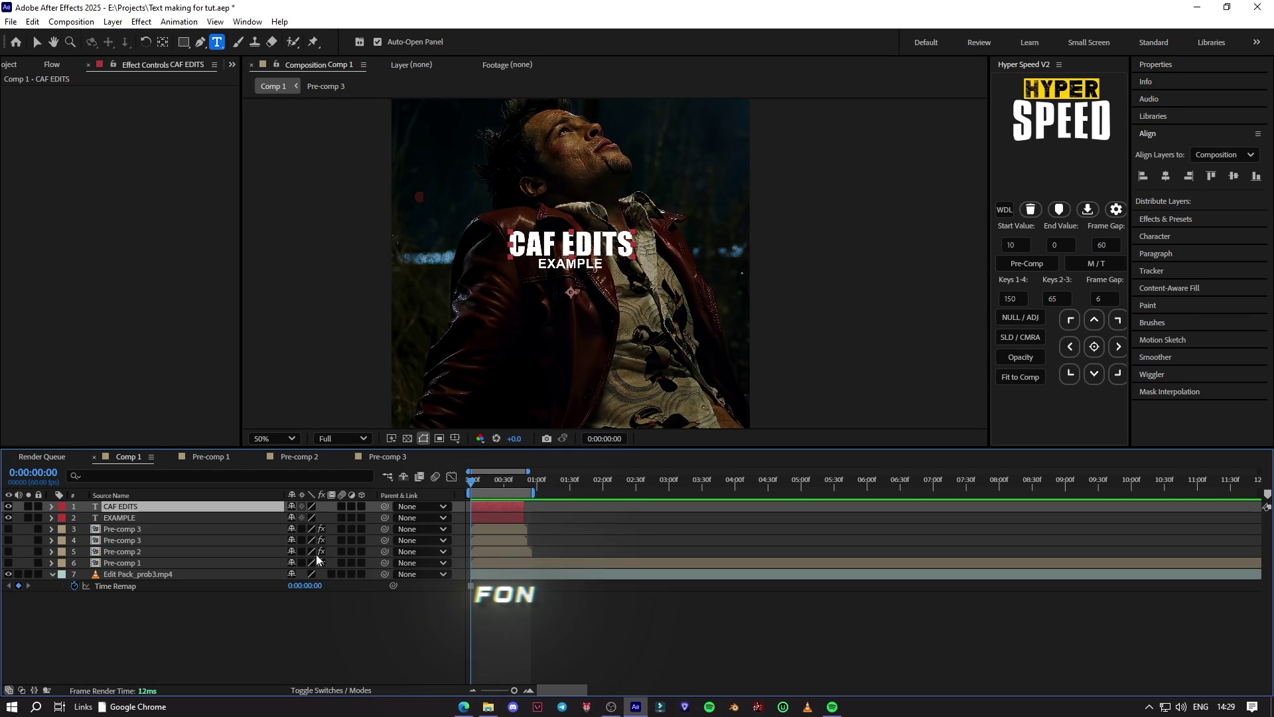
drag(316, 517, 392, 515)
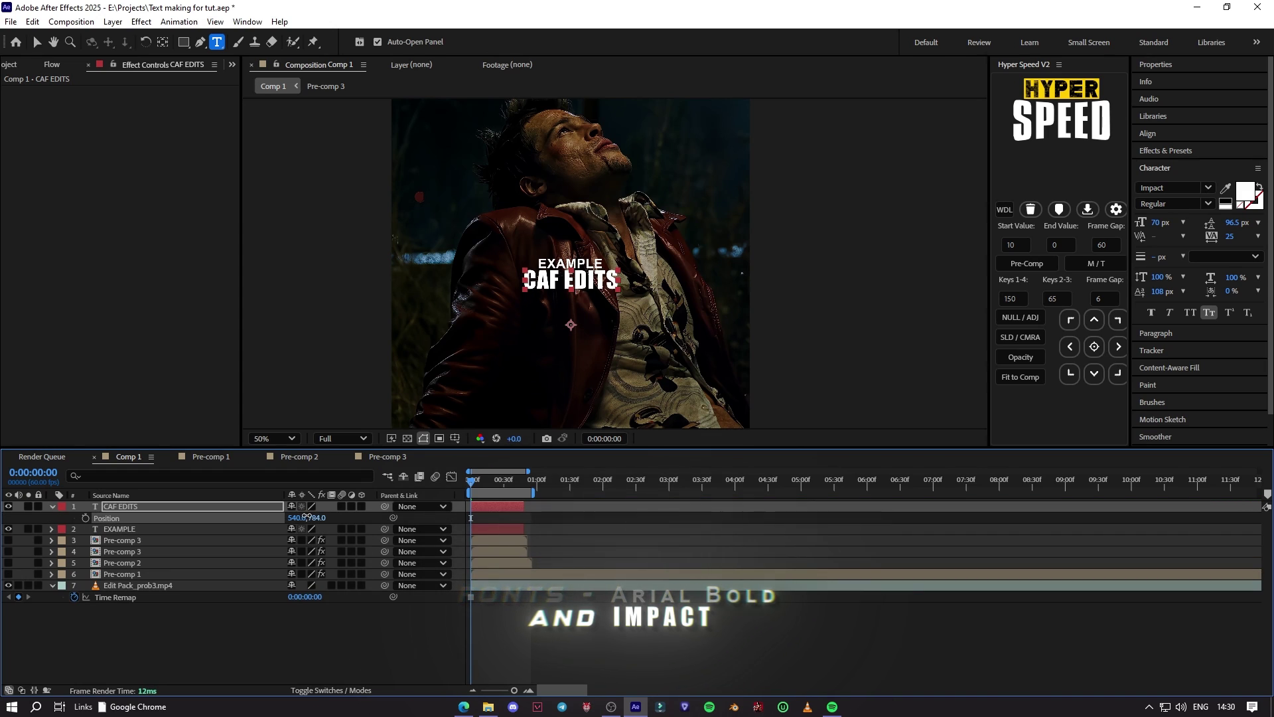
key(p)
key(slash)
key(comma)
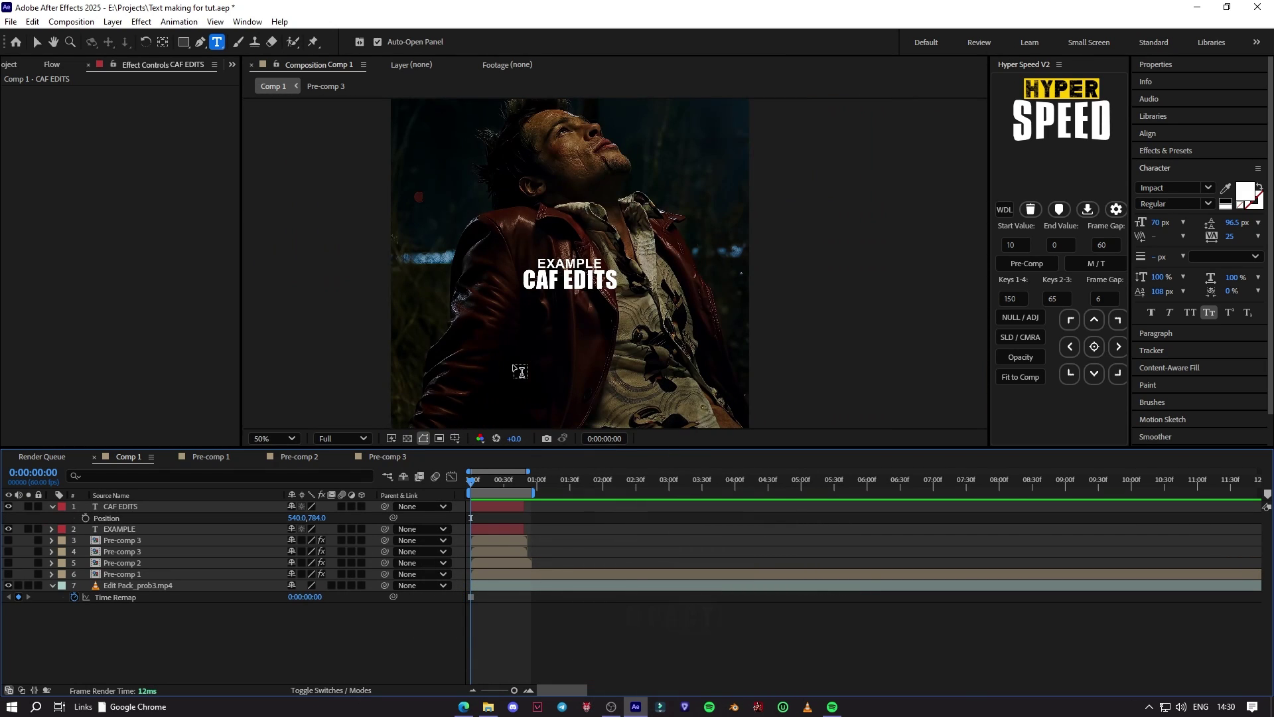
Step: Duplicate the CAF EDITS text layer and hide the duplicate
click(497, 529)
click(520, 507)
key(ctrl+d)
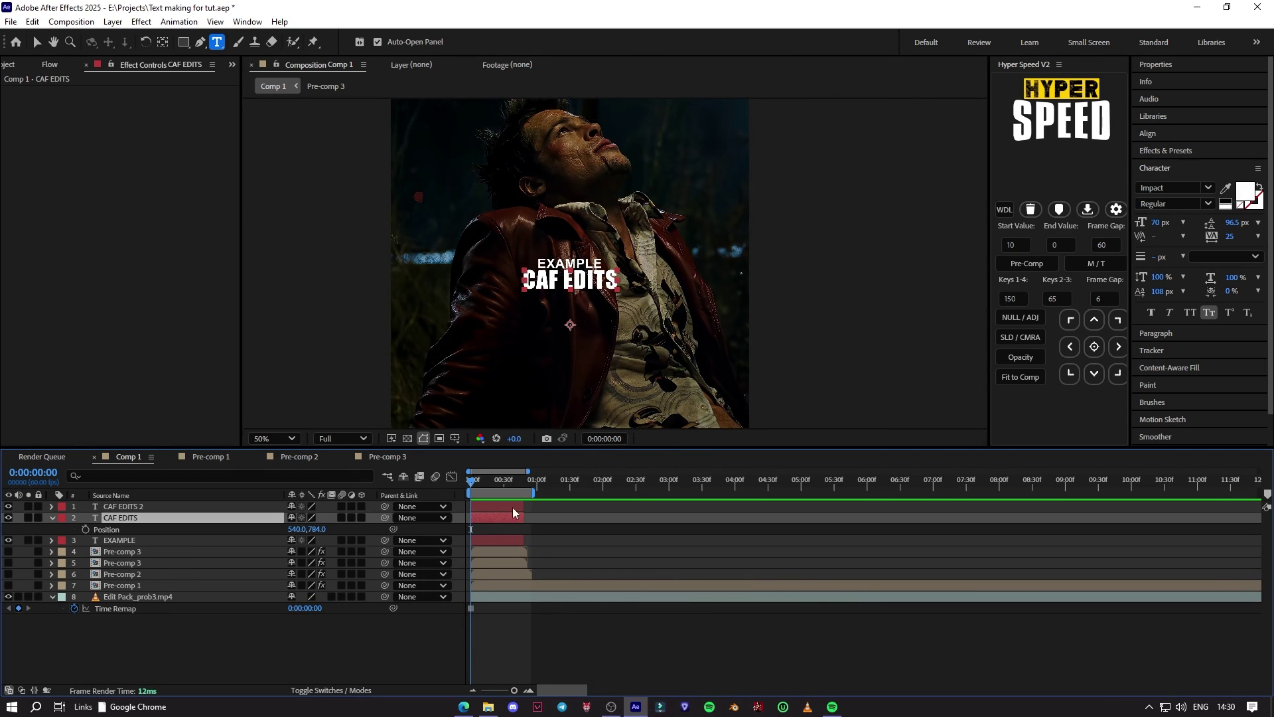
click(8, 507)
Step: Find the S_TexturePlasma effect and apply it to the original CAF EDITS layer
key(ctrl+5)
text(plasma)
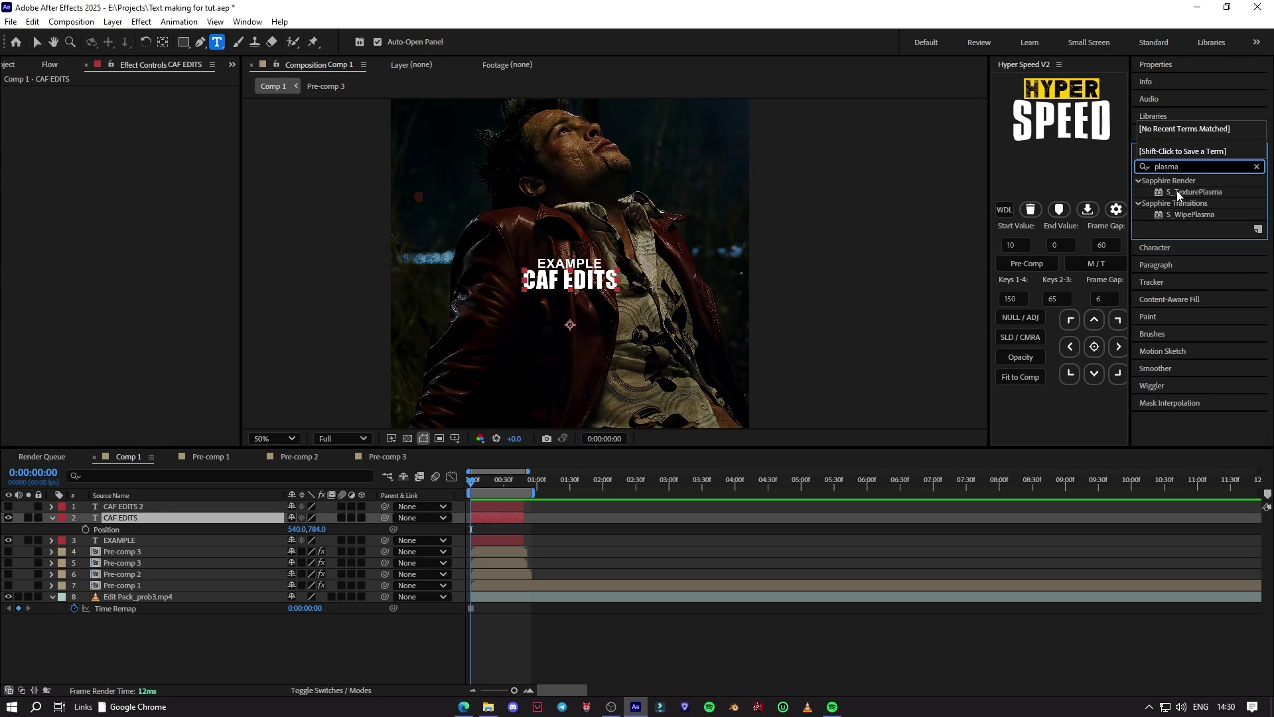
double_click(1187, 191)
key(v)
key(period)
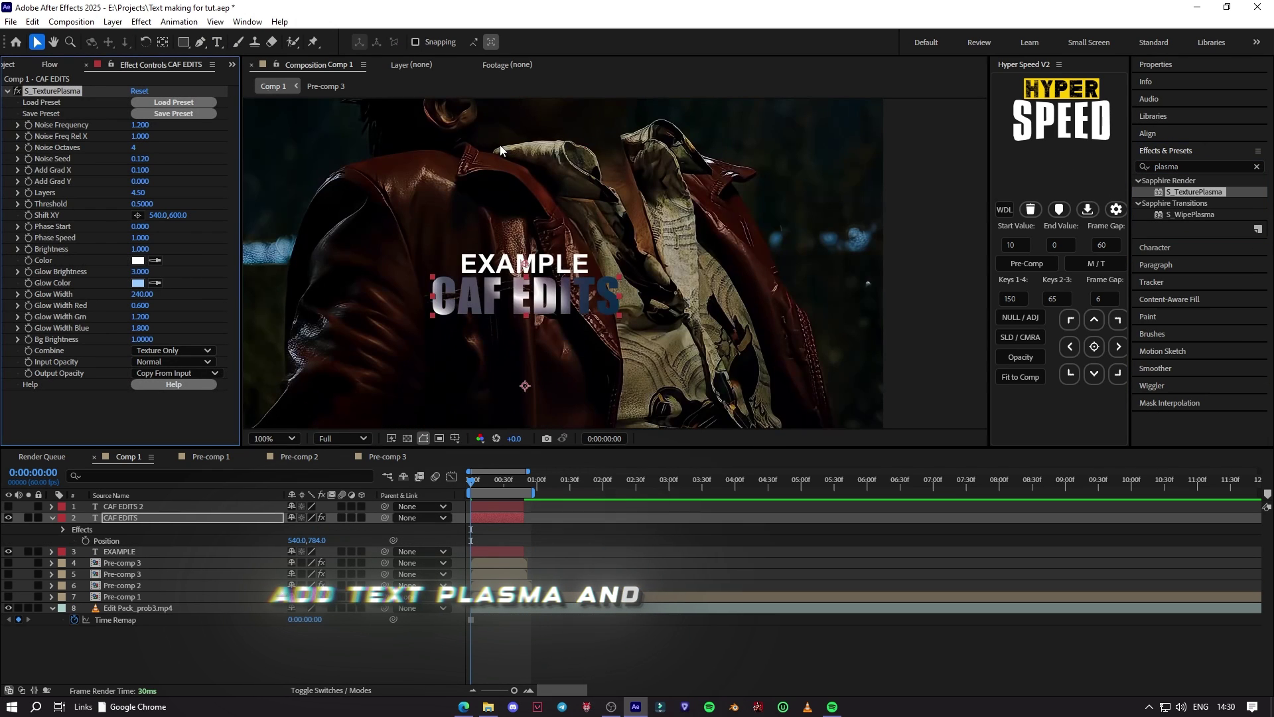
Step: Change the S_TexturePlasma glow color on CAF EDITS to orange
click(138, 284)
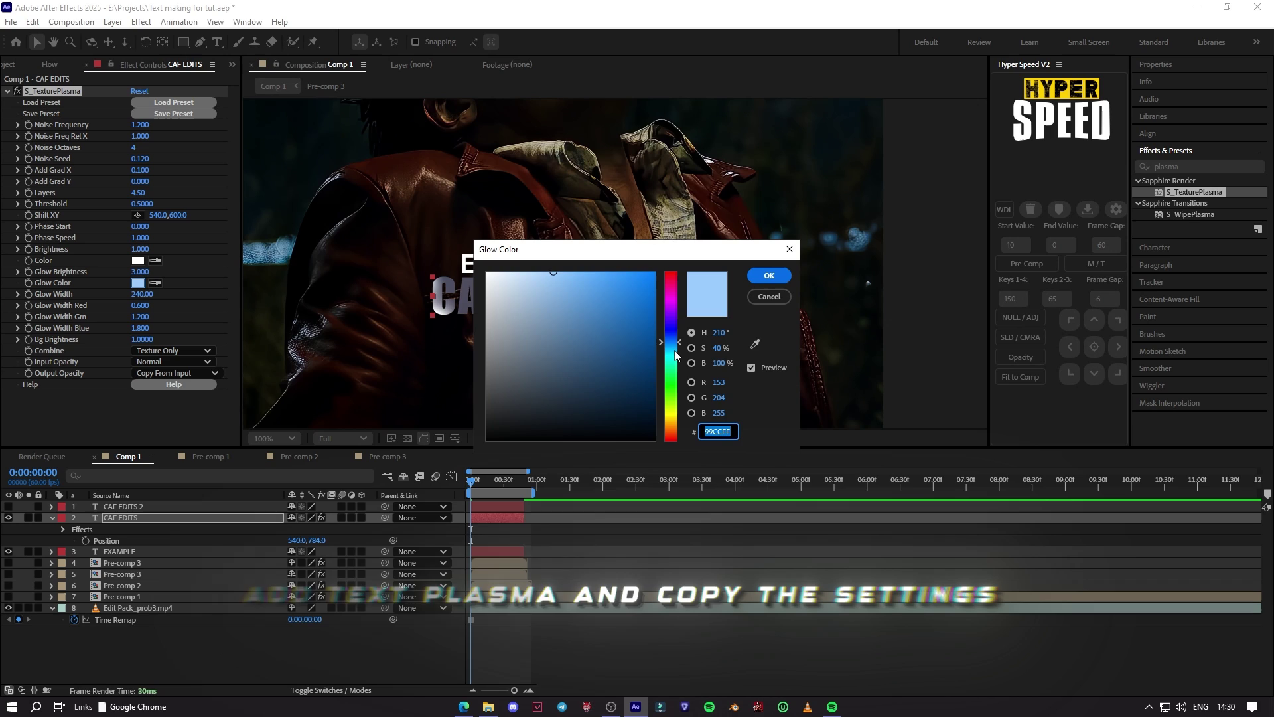
drag(673, 355, 667, 424)
drag(649, 325, 657, 308)
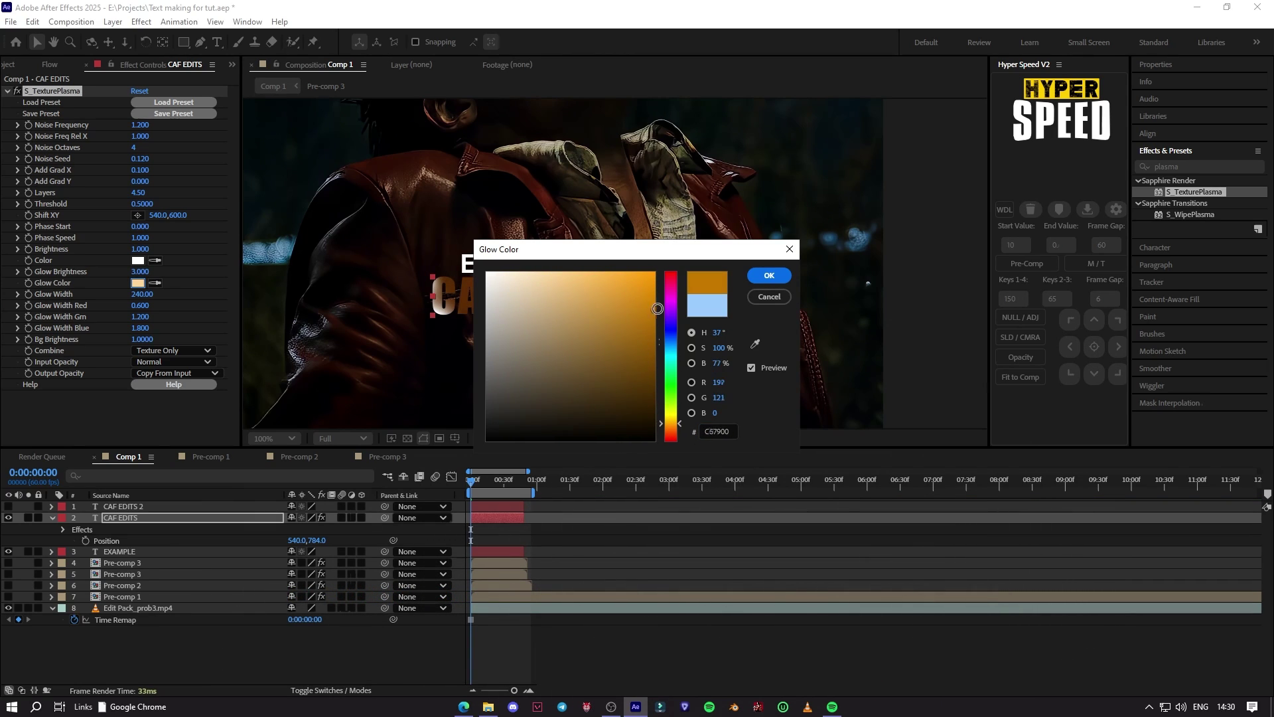
click(783, 280)
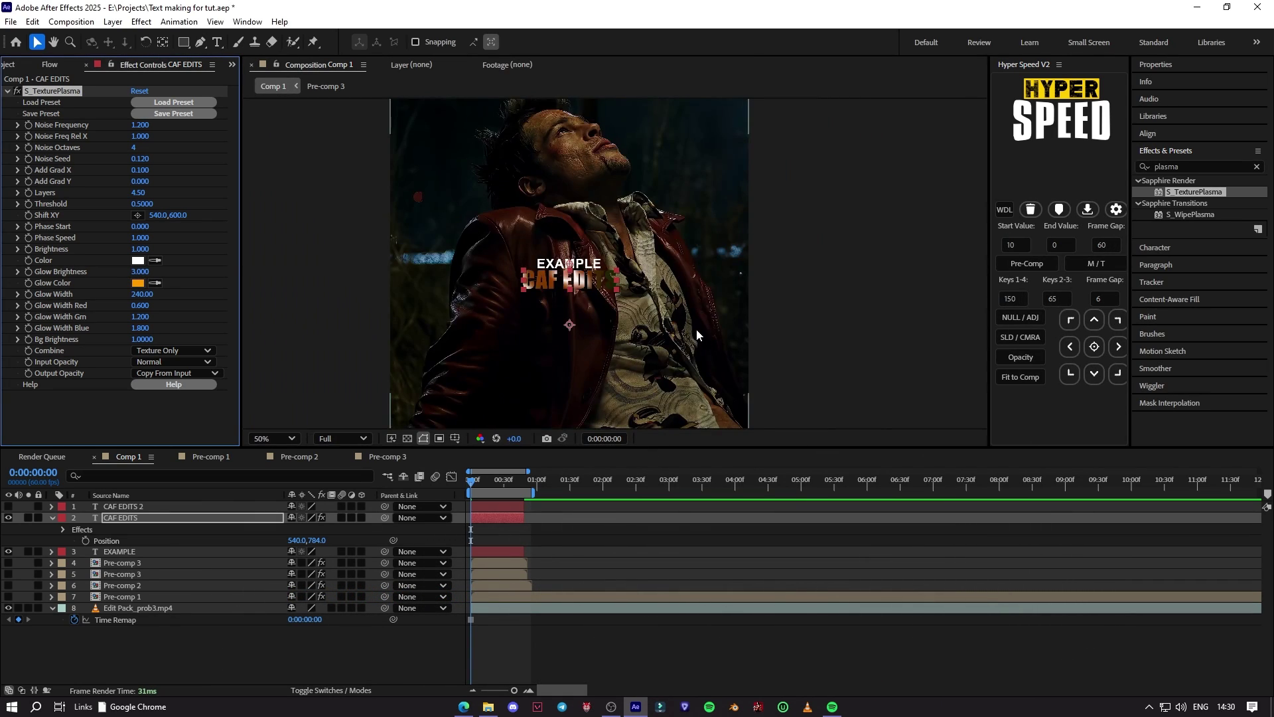
Step: Show the CAF EDITS 2 layer and swap its fill and stroke to make it a white outline without fill
click(7, 508)
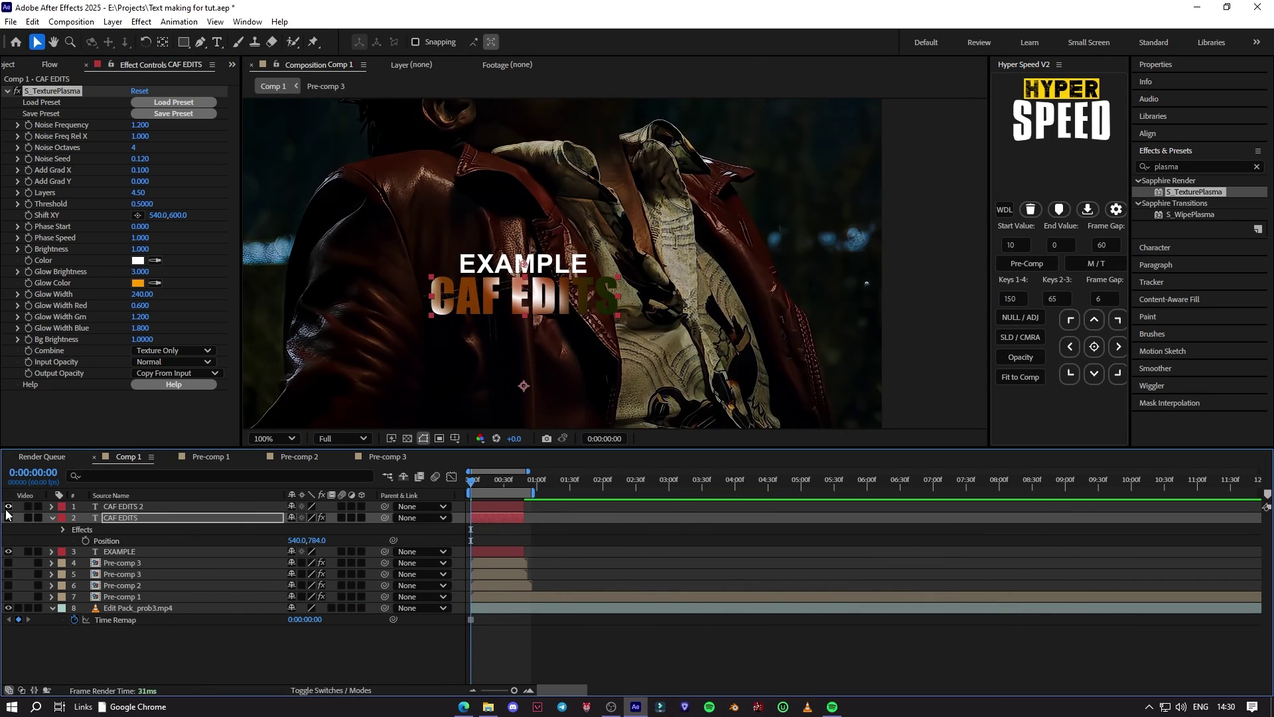
click(1154, 248)
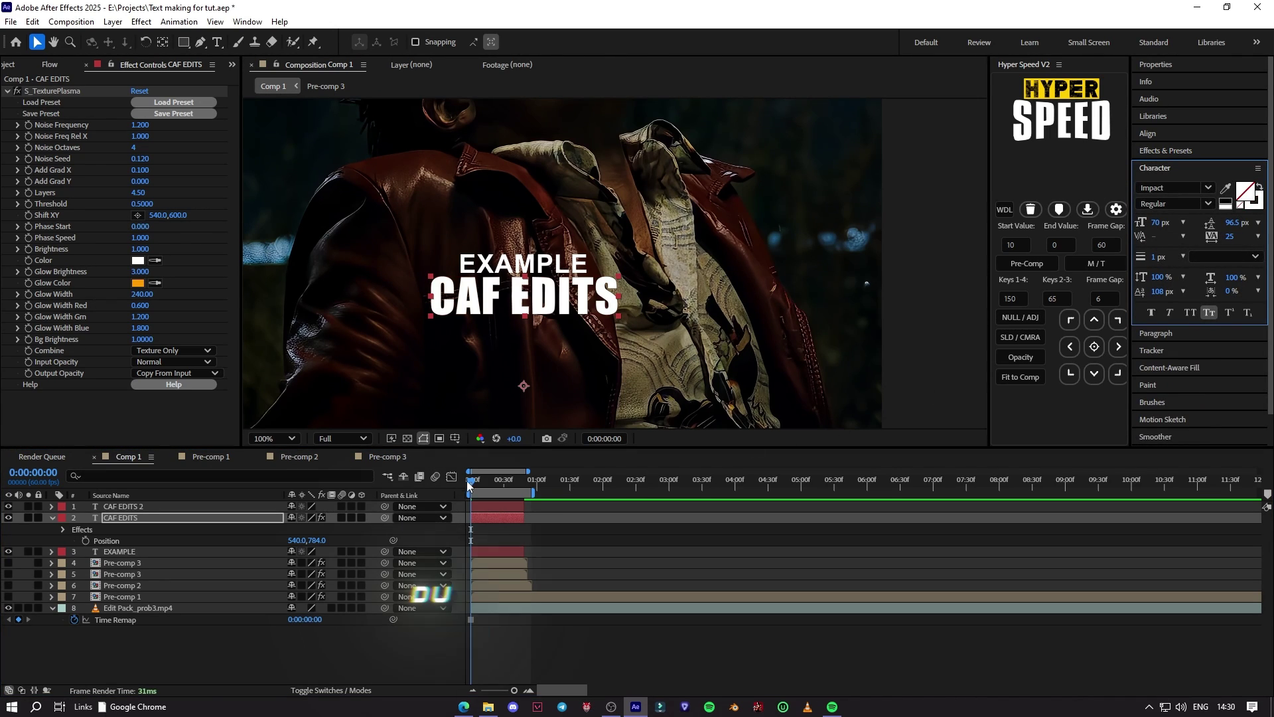
click(495, 507)
click(1261, 189)
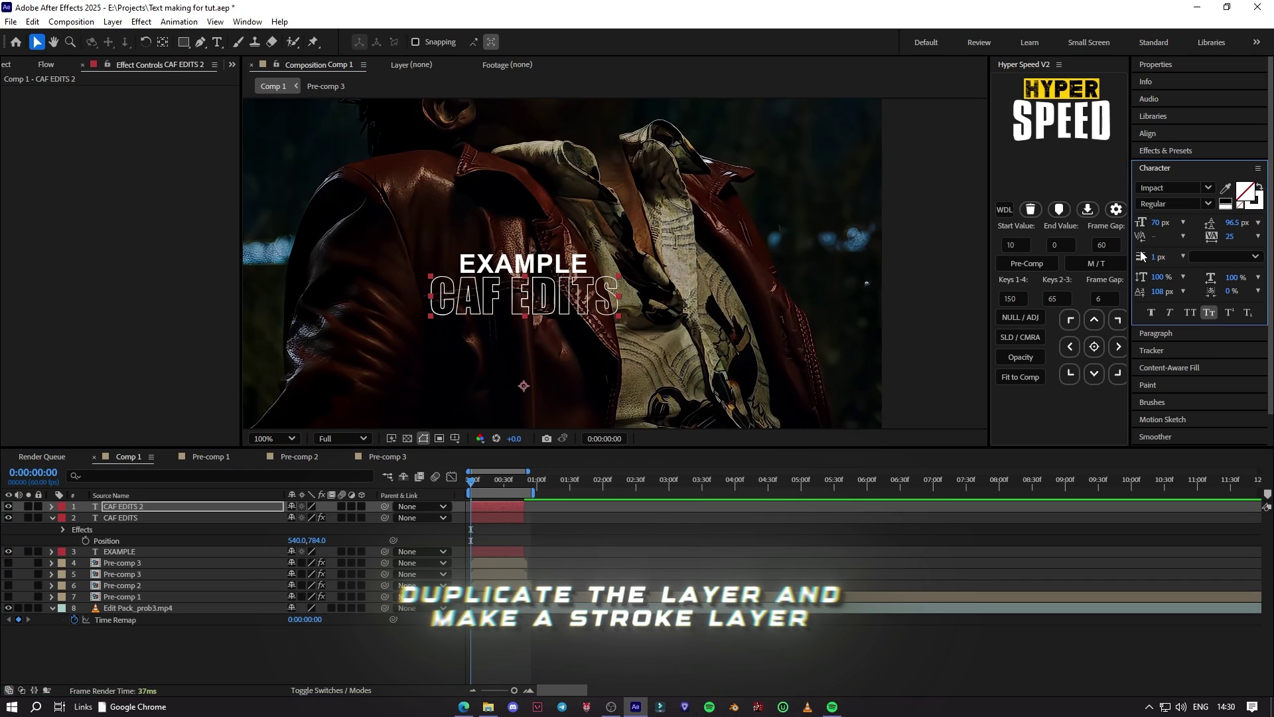
Step: Restore the white fill without stroke on CAF EDITS and keep CAF EDITS 2's stroke width at 1 px
click(120, 521)
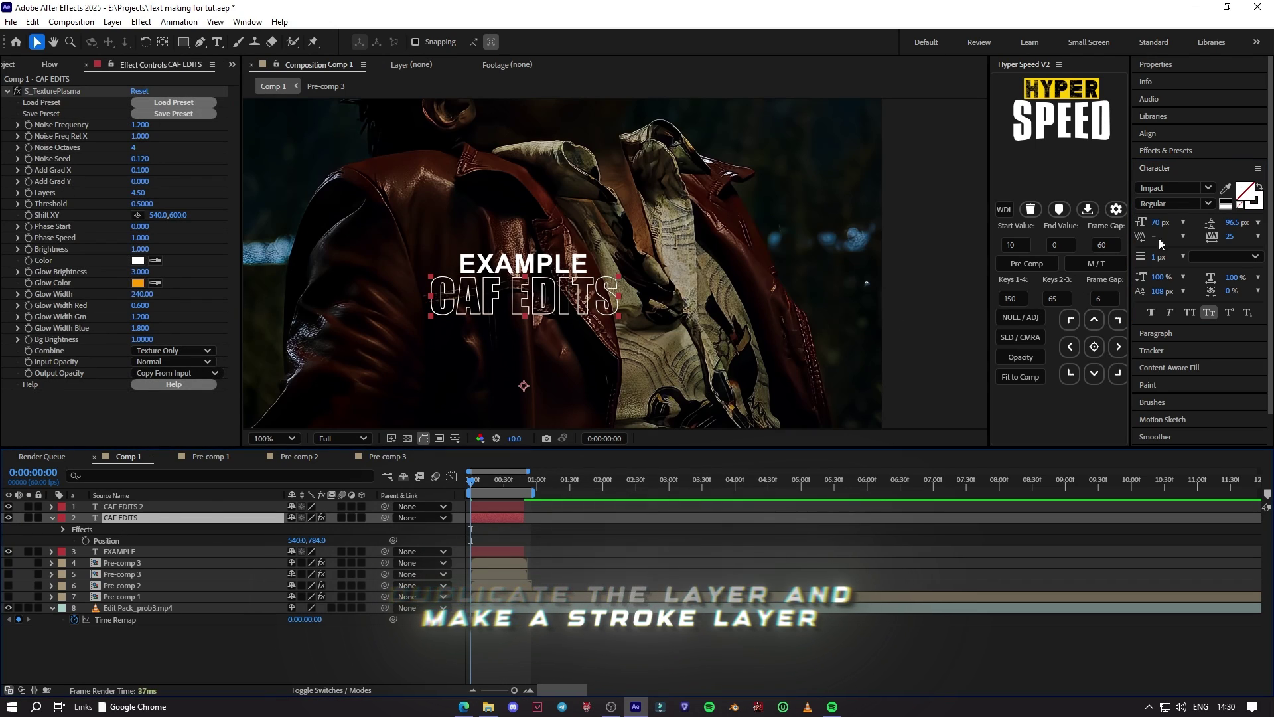
click(1260, 191)
key(ctrl+Up)
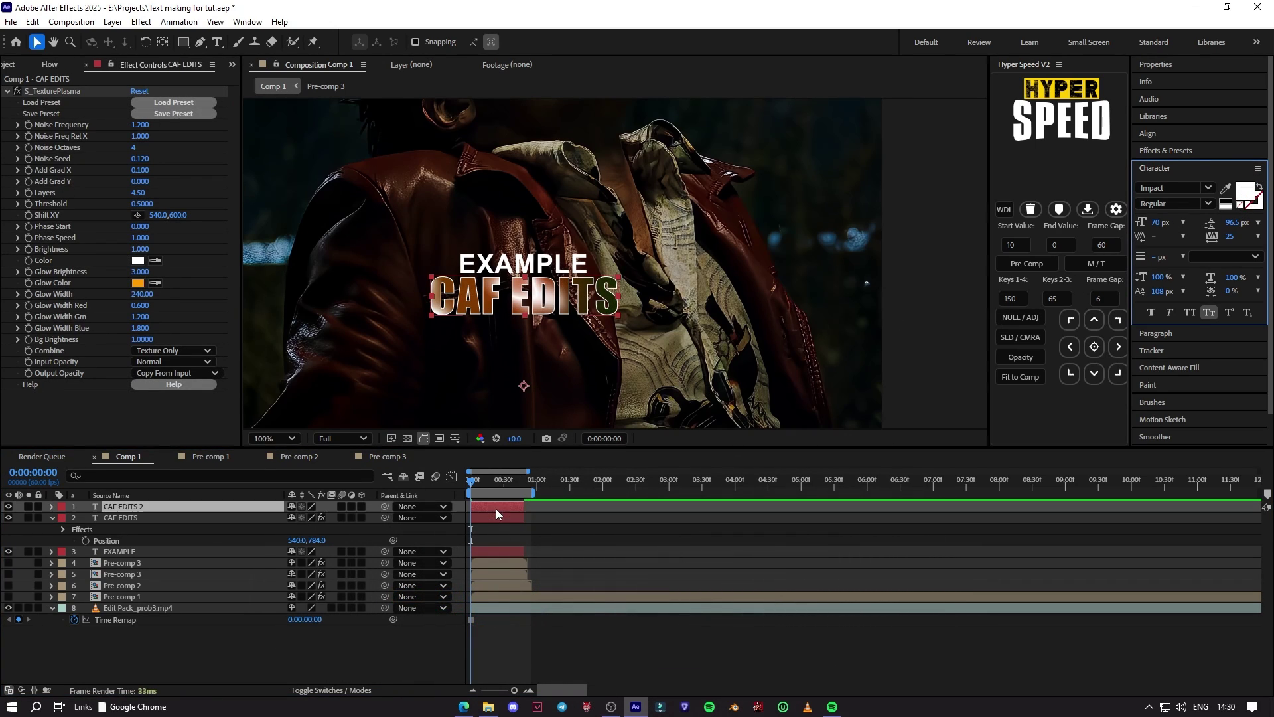
drag(1156, 257, 1161, 257)
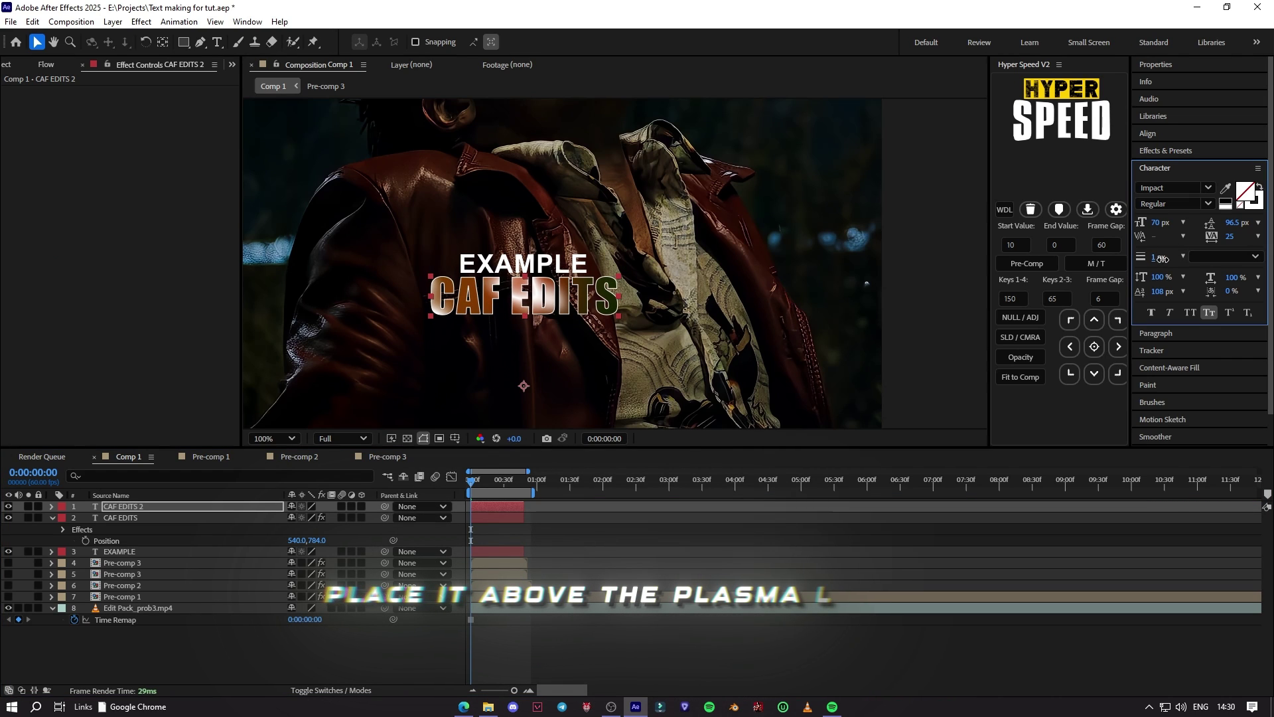
click(757, 546)
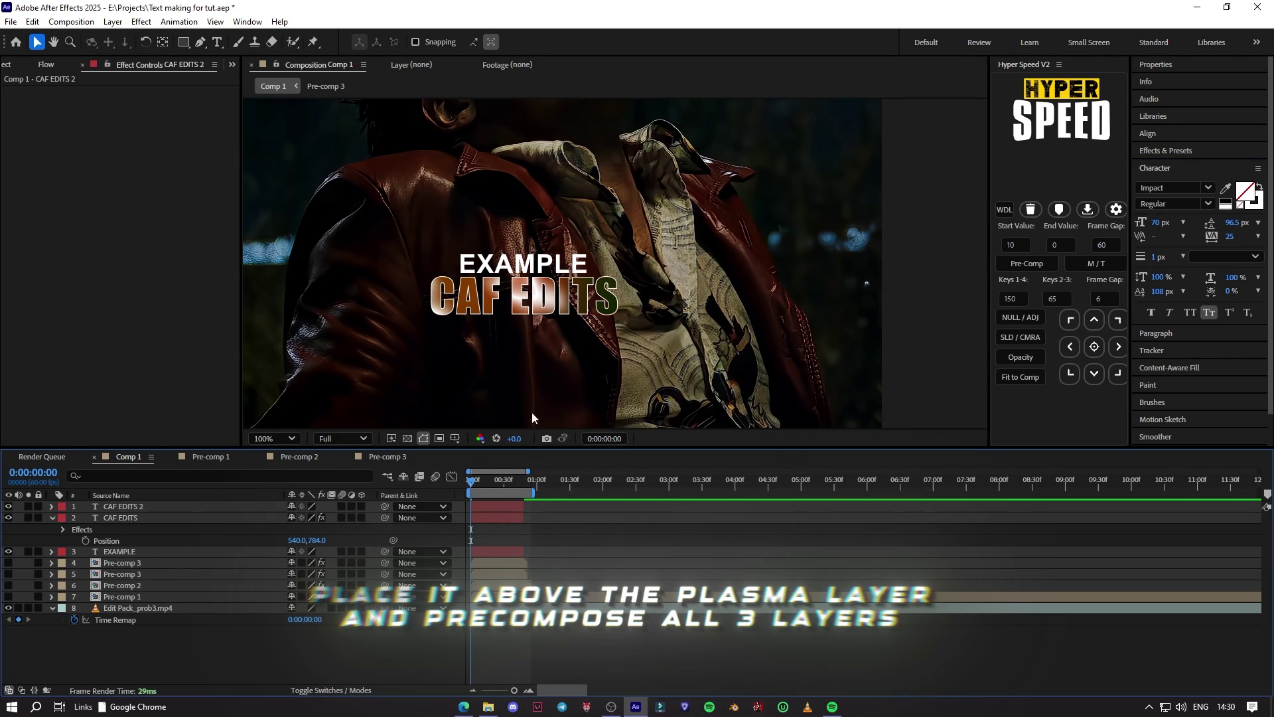
Step: Pre-compose the CAF EDITS 2, CAF EDITS and EXAMPLE layers together, moving all attributes into the new composition
click(506, 509)
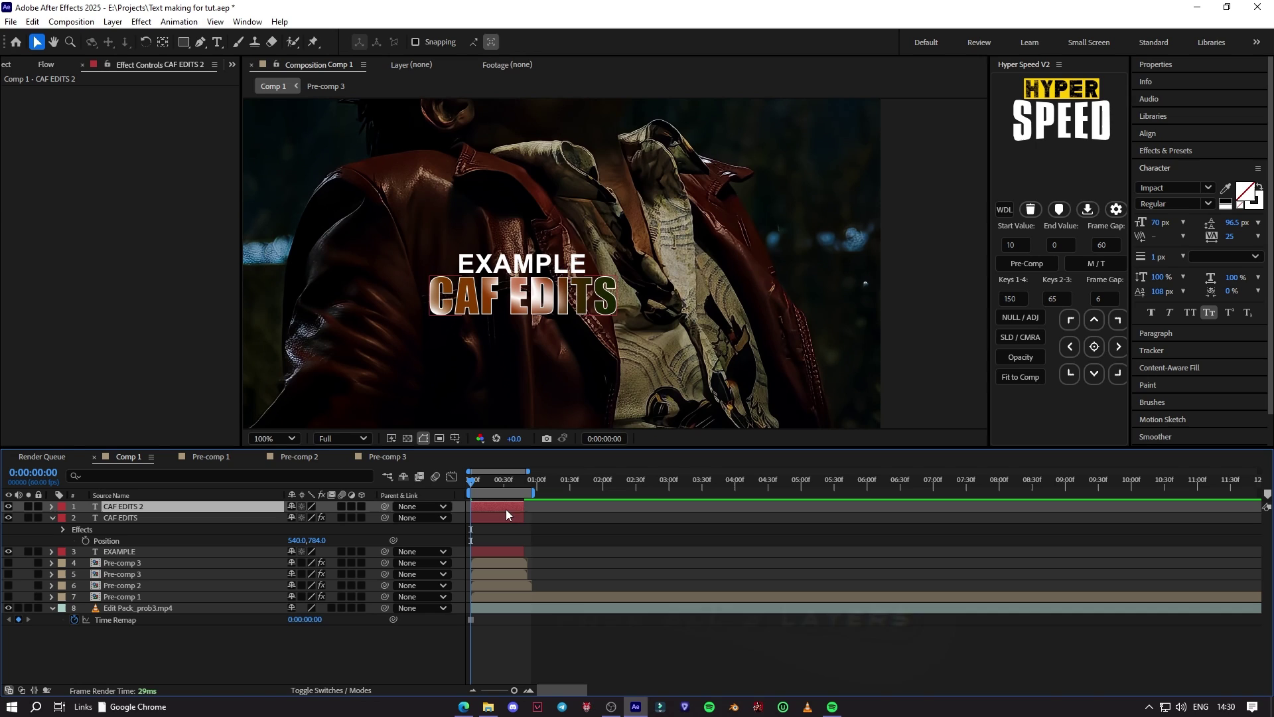
ctrl+click(505, 518)
right_click(501, 518)
click(572, 428)
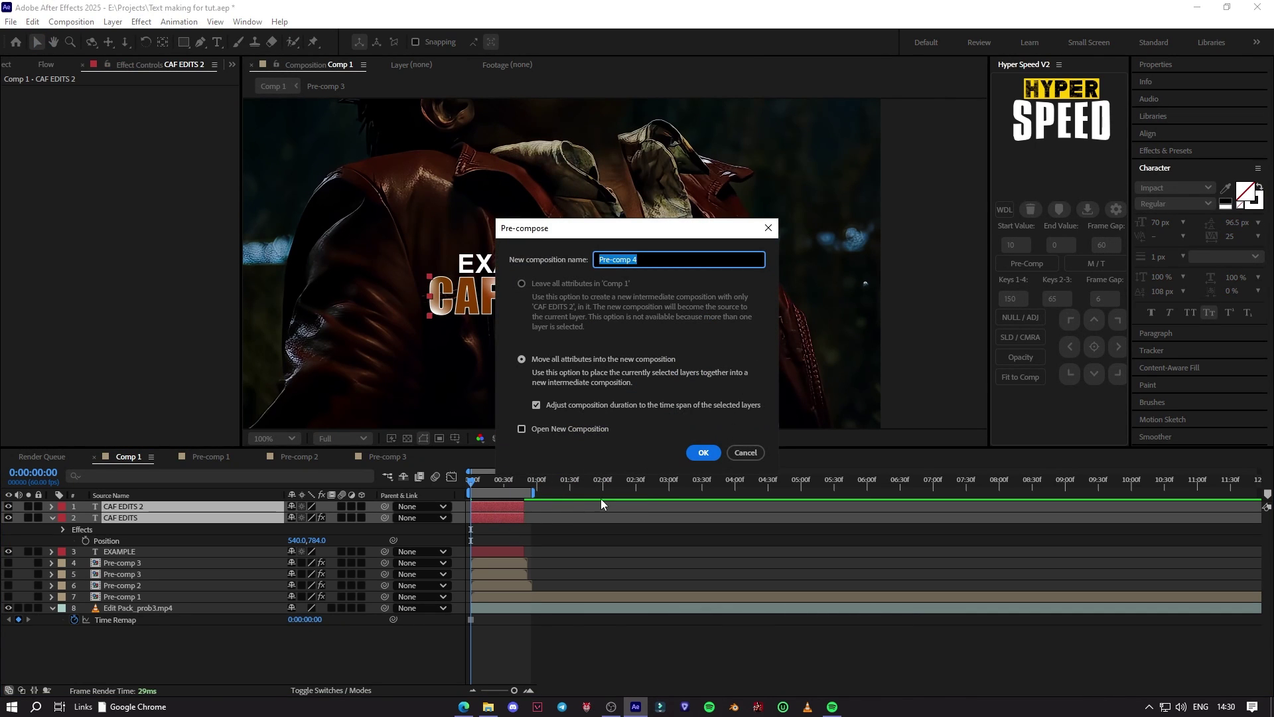
key(Escape)
ctrl+click(508, 551)
right_click(509, 551)
click(592, 463)
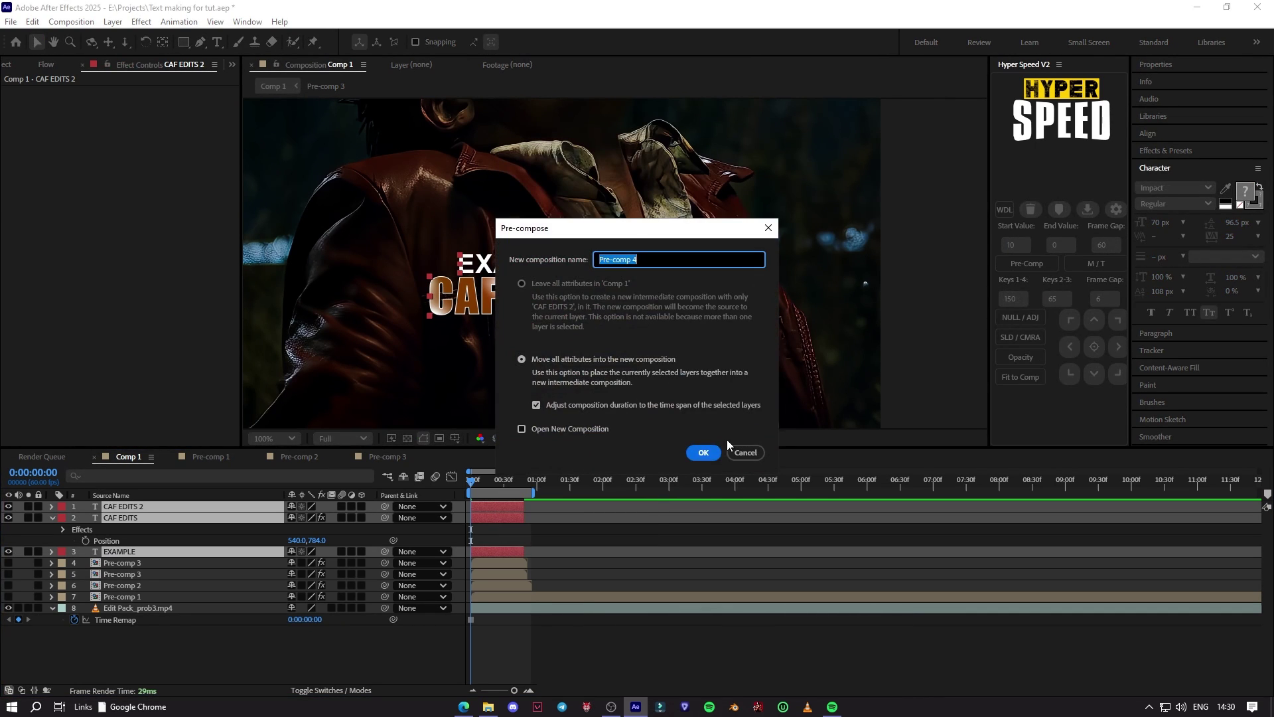
click(705, 452)
Step: Find the Deep Glow effect and apply it to Pre-comp 4
click(1165, 151)
click(1194, 166)
text(d)
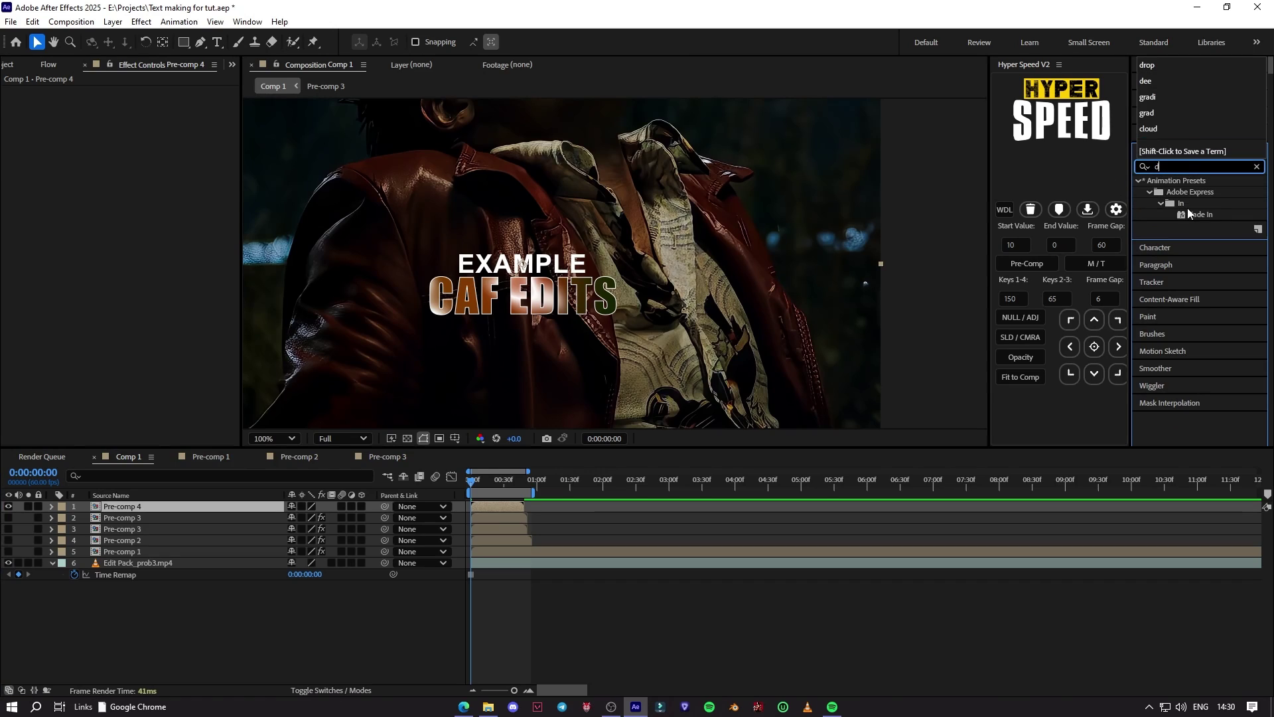
text(ee)
double_click(1184, 226)
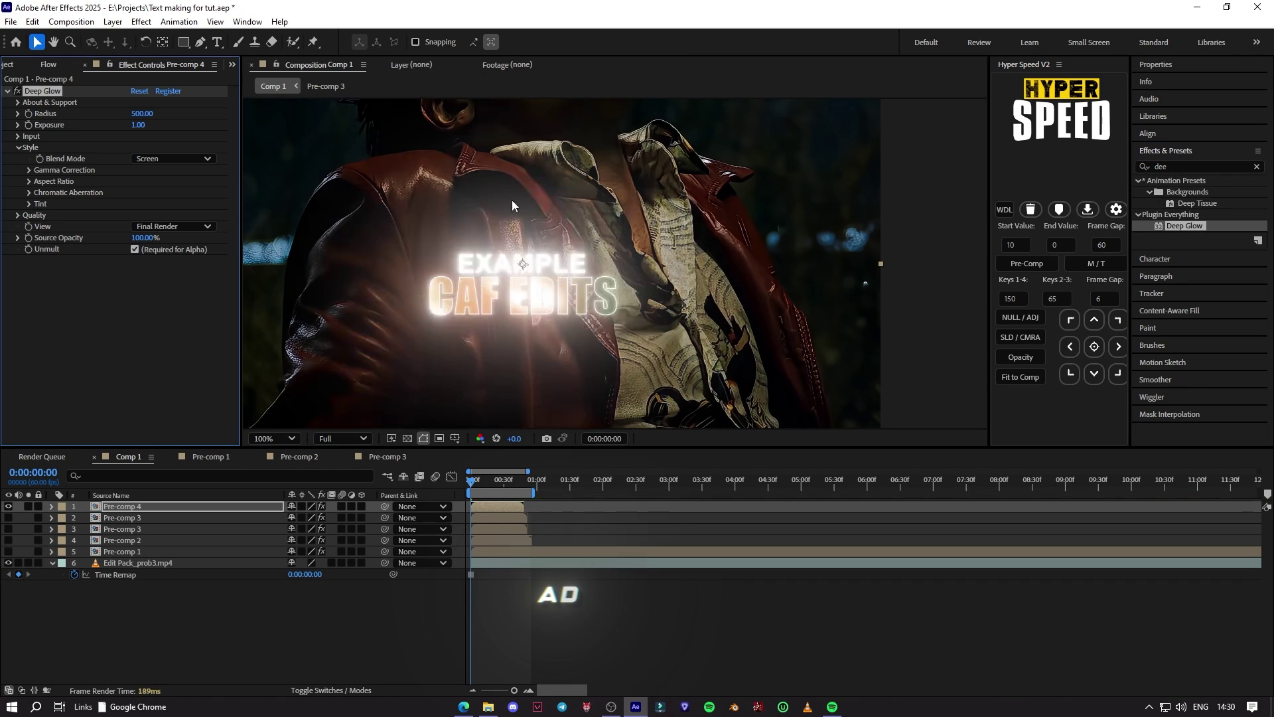
Step: Set Deep Glow's exposure to 0.45 and its radius to 999 on Pre-comp 4
click(139, 125)
text(0.4)
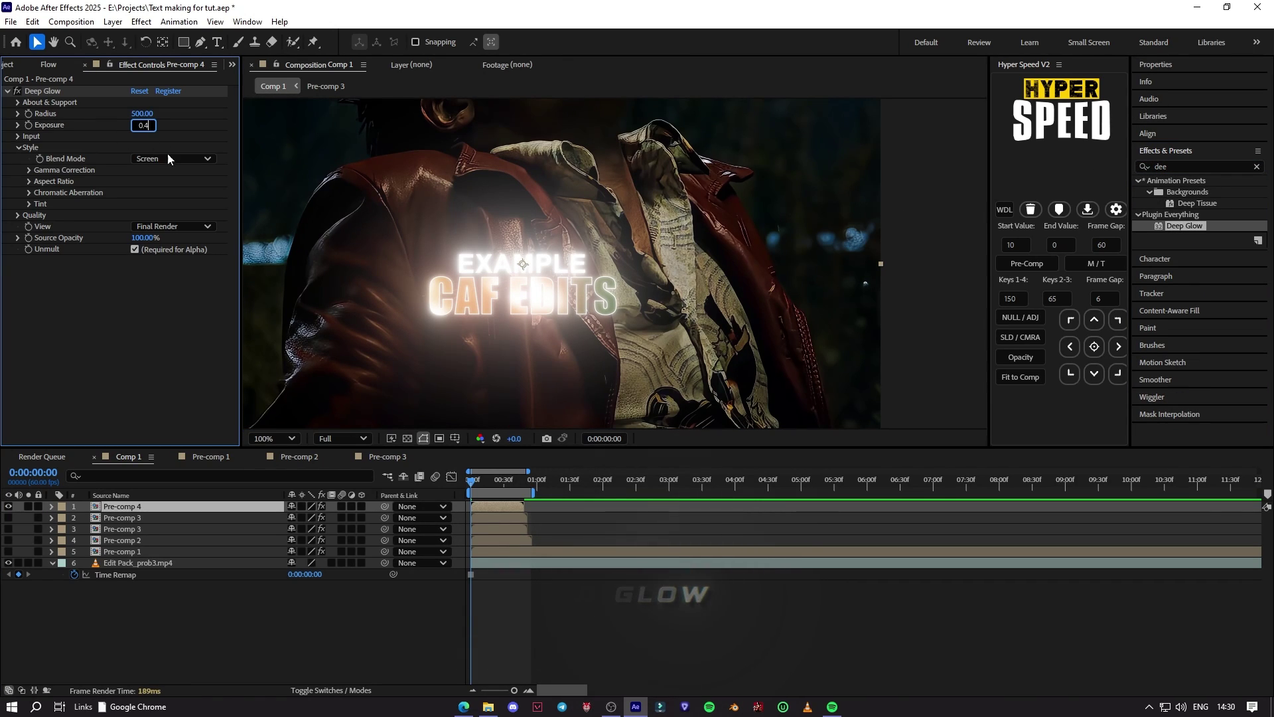
text(5)
click(142, 114)
text(777)
key(Return)
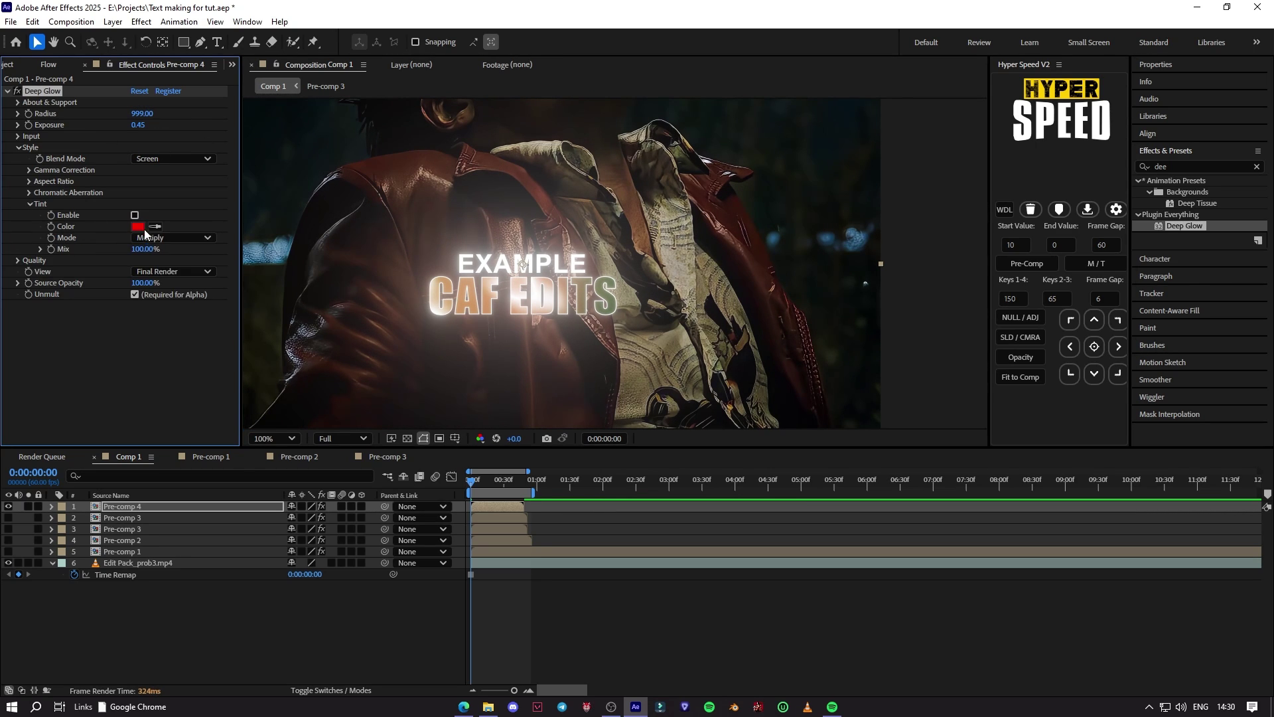
Step: Enable an orange tint for Deep Glow in Soft Light mode with a 78% mix
click(153, 238)
click(148, 251)
click(138, 227)
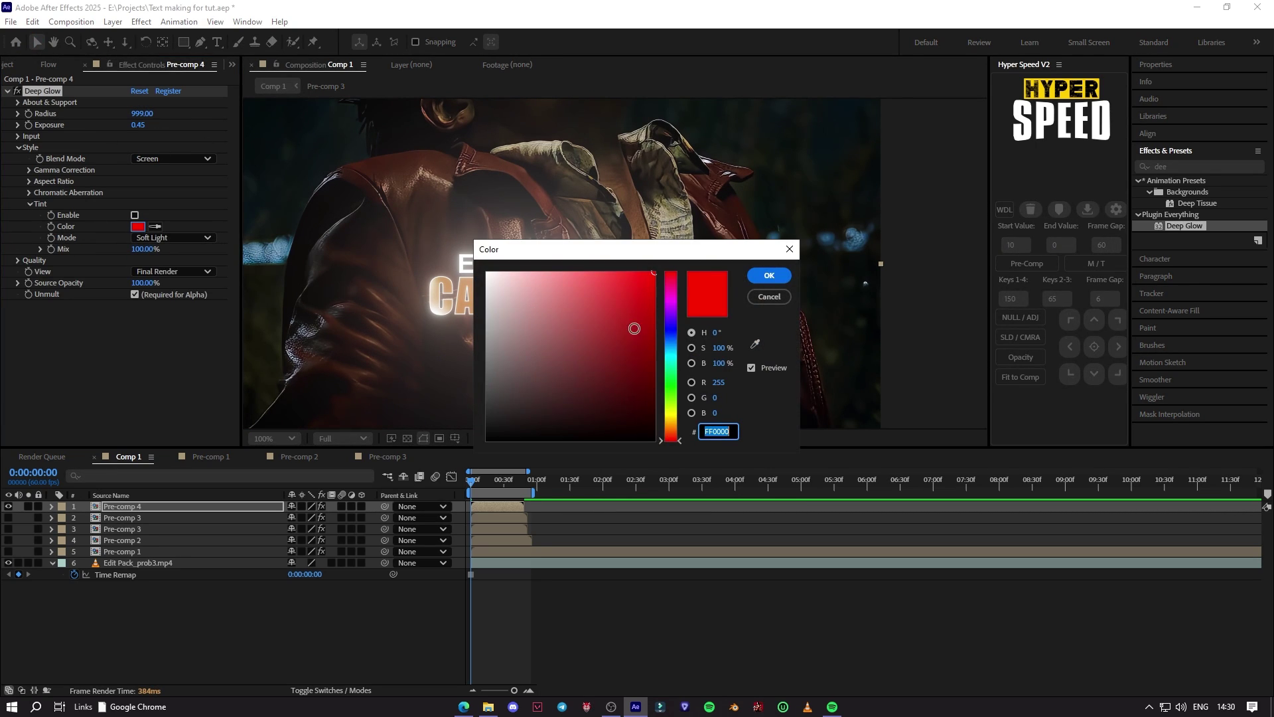
drag(661, 438, 663, 425)
click(756, 276)
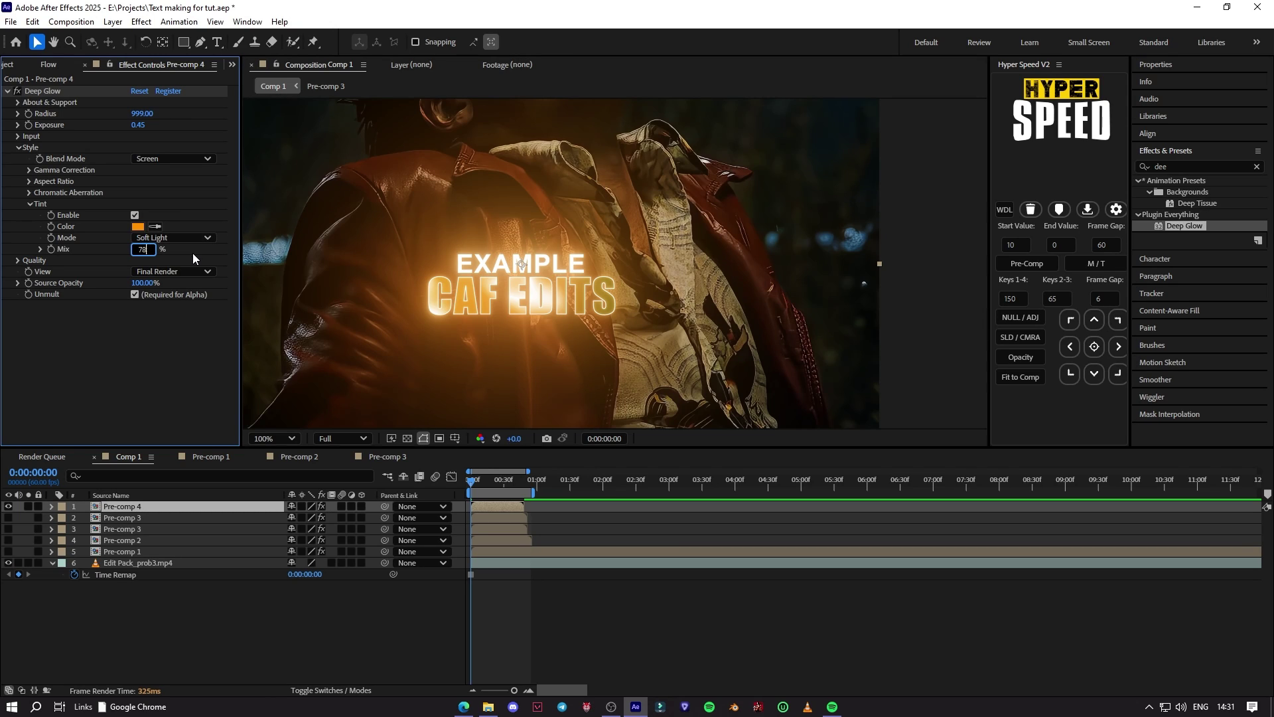
Step: Inside Pre-comp 4, set both CAF EDITS text layers to tracking 95 and horizontal scale 81%, and return to Comp 1
double_click(527, 320)
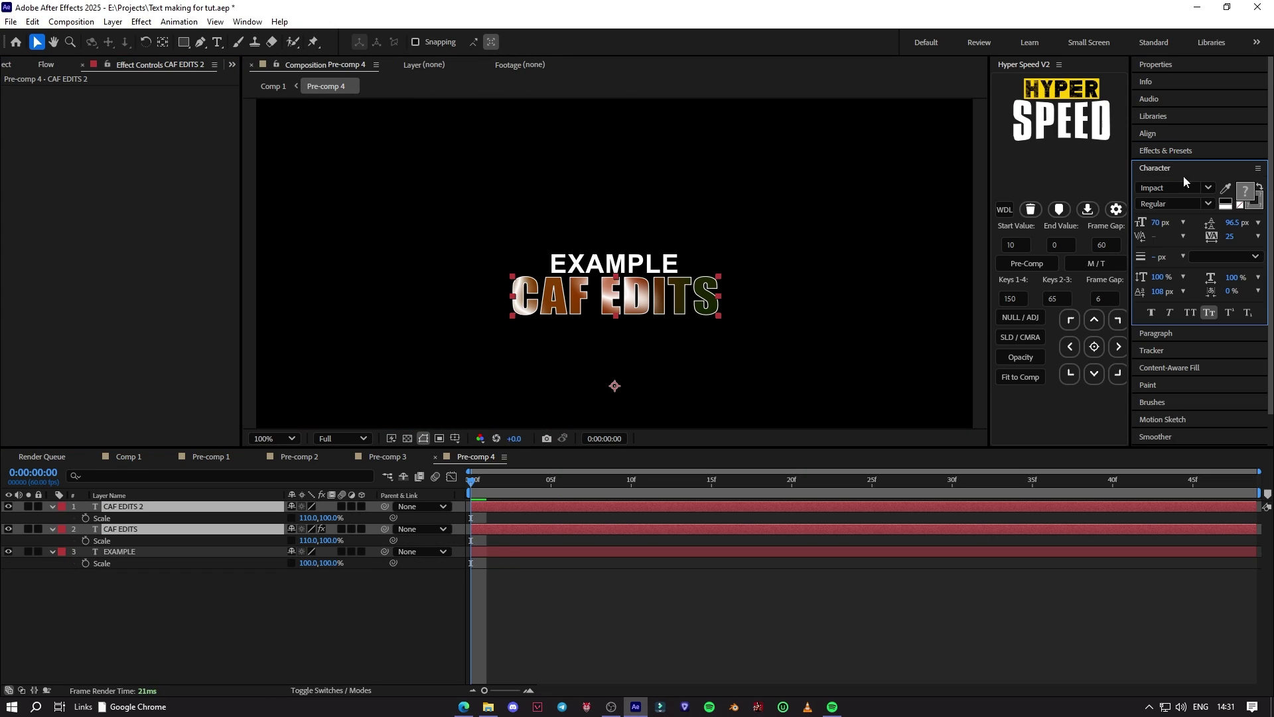
drag(1230, 240, 1269, 236)
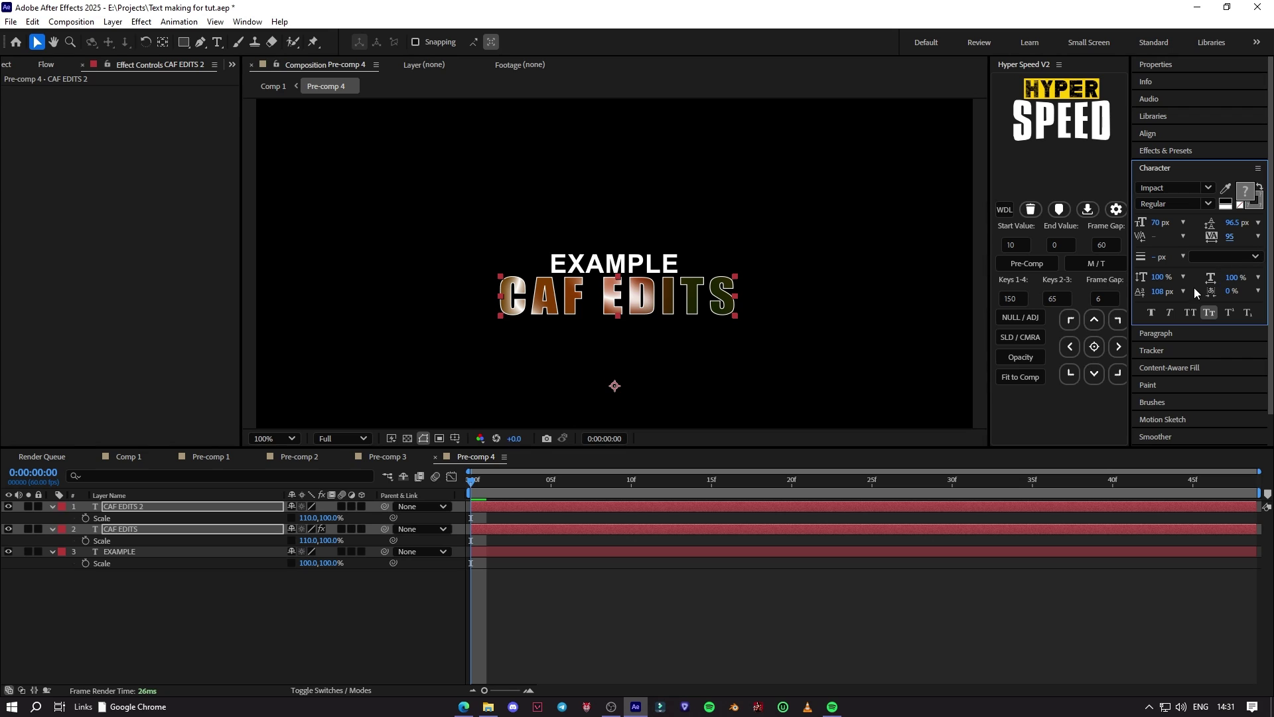
drag(1233, 279, 1219, 277)
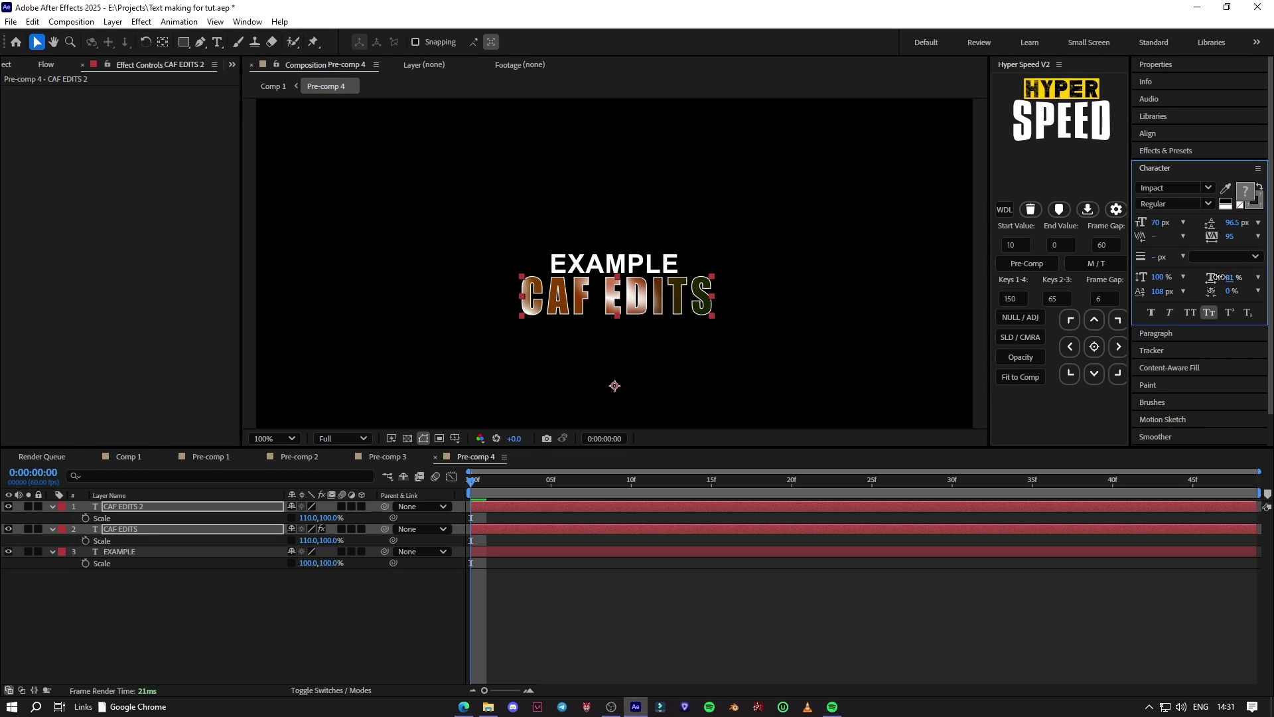
click(129, 456)
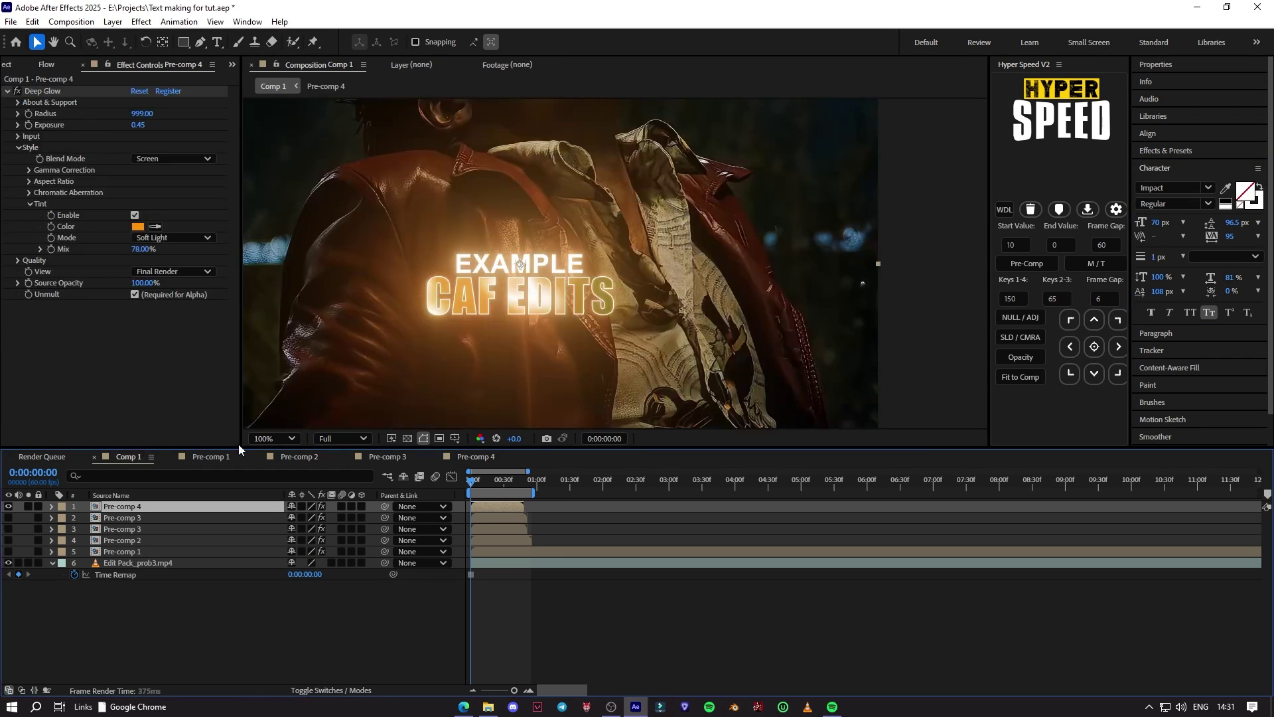
Step: Find the Drop Shadow effect, apply it to Pre-comp 4 and set its opacity to 100%
click(548, 592)
scroll(560, 326, down, 1)
scroll(560, 326, up, 1)
key(ctrl+5)
text(drop)
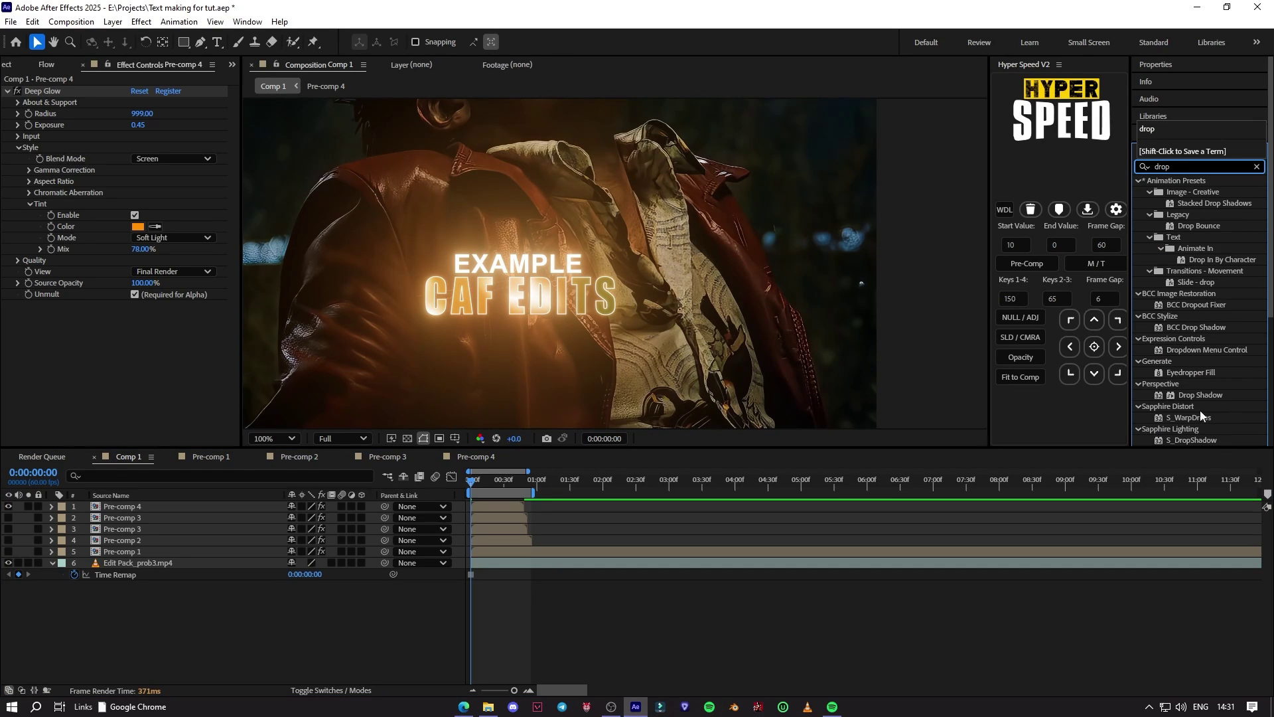
drag(1200, 395, 136, 321)
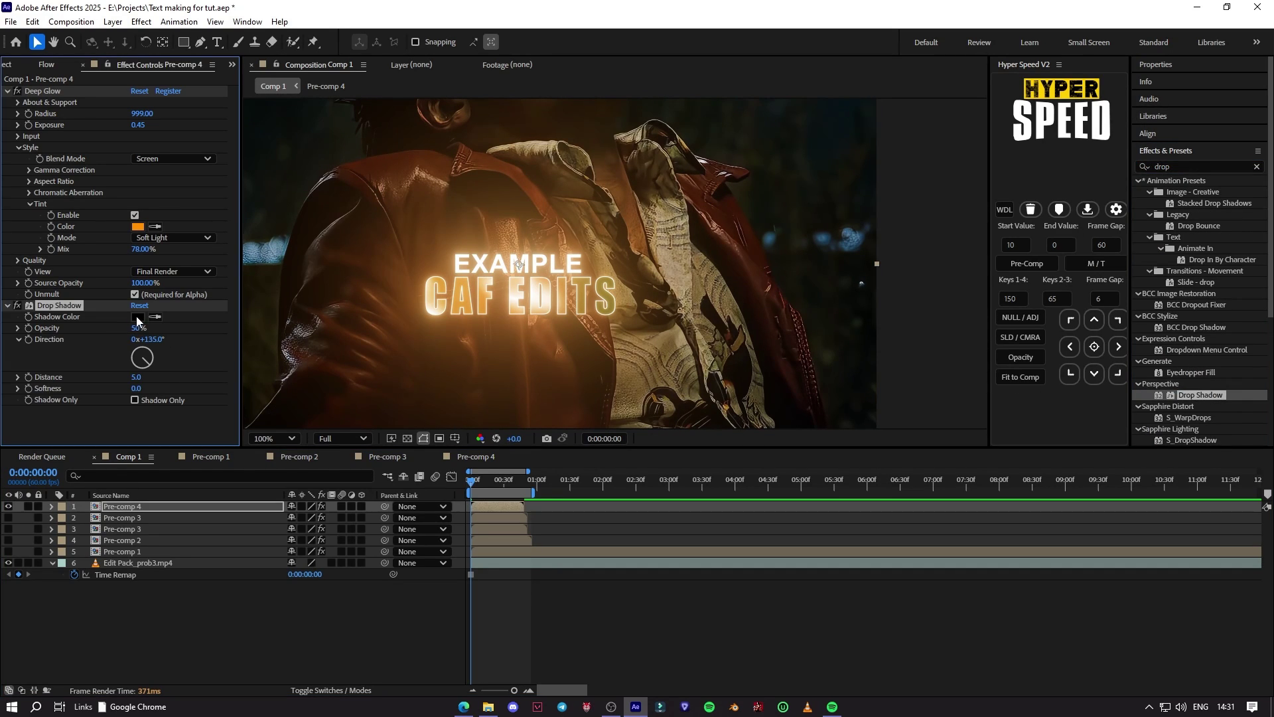
scroll(404, 346, up, 1)
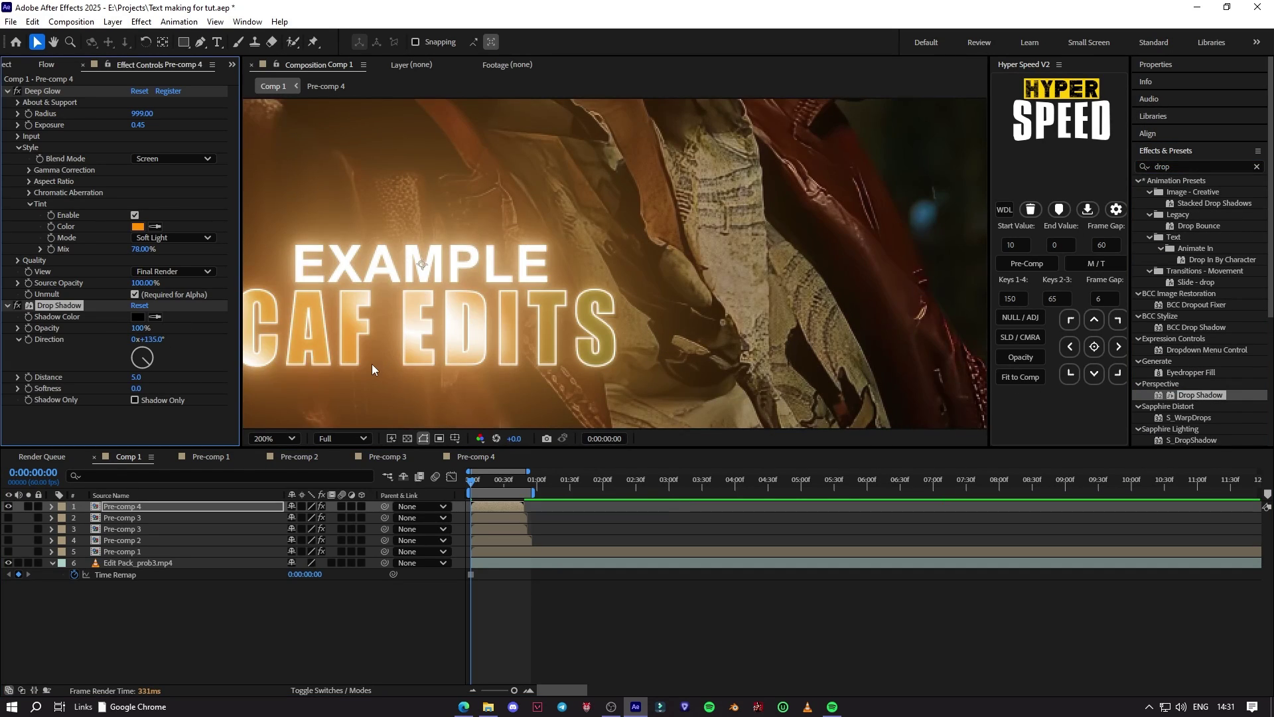
scroll(380, 364, down, 1)
Step: Add a second Drop Shadow to Pre-comp 4 at 54% opacity and a third one above Deep Glow
drag(1243, 390, 192, 506)
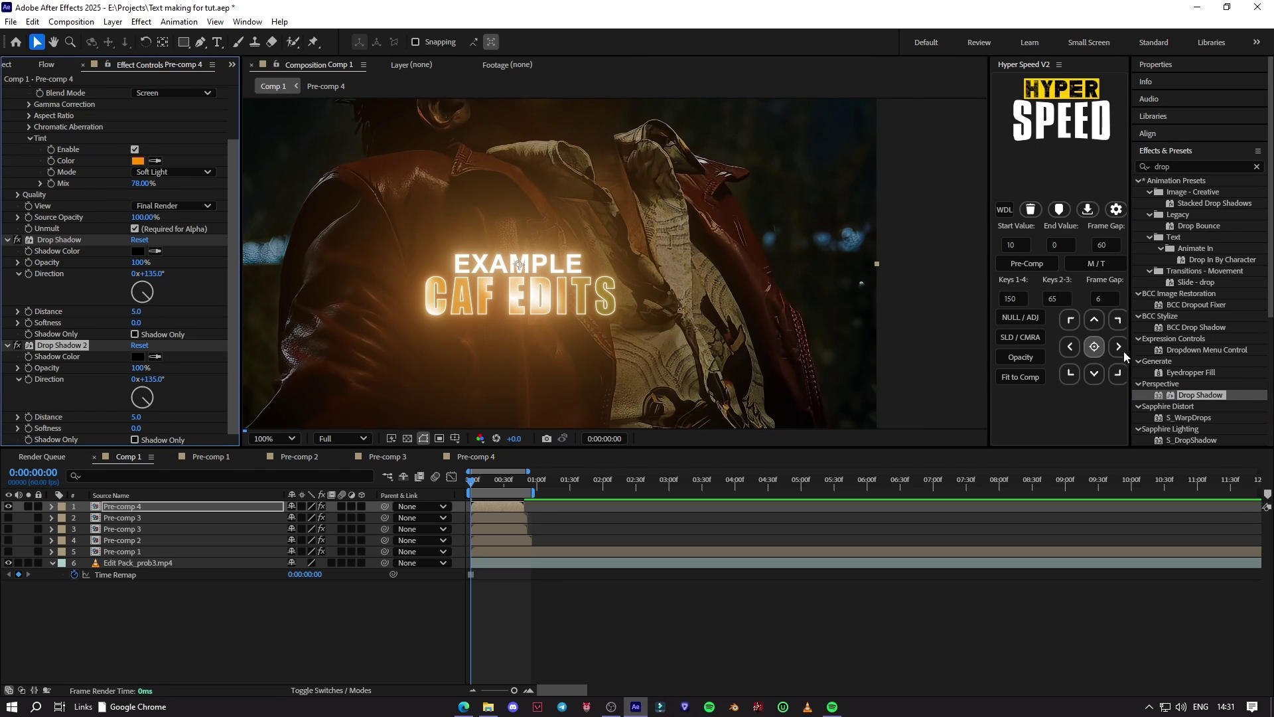
drag(1211, 393, 110, 93)
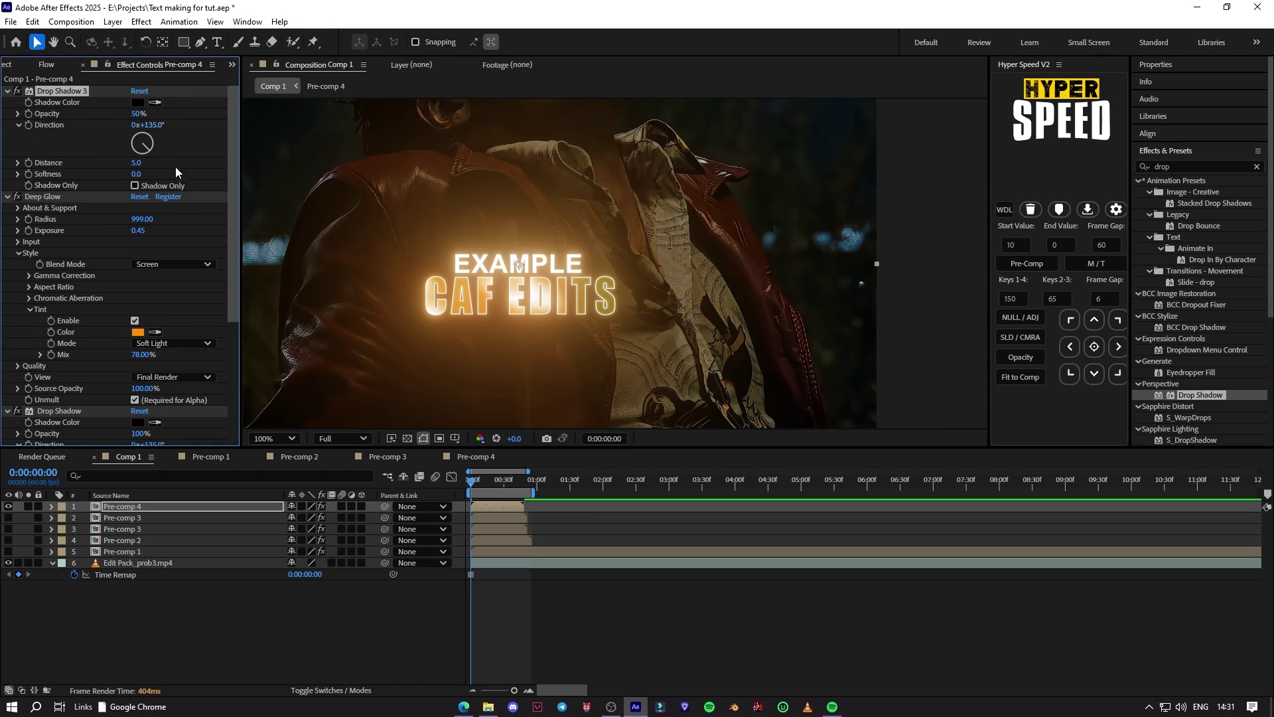
drag(231, 114, 232, 226)
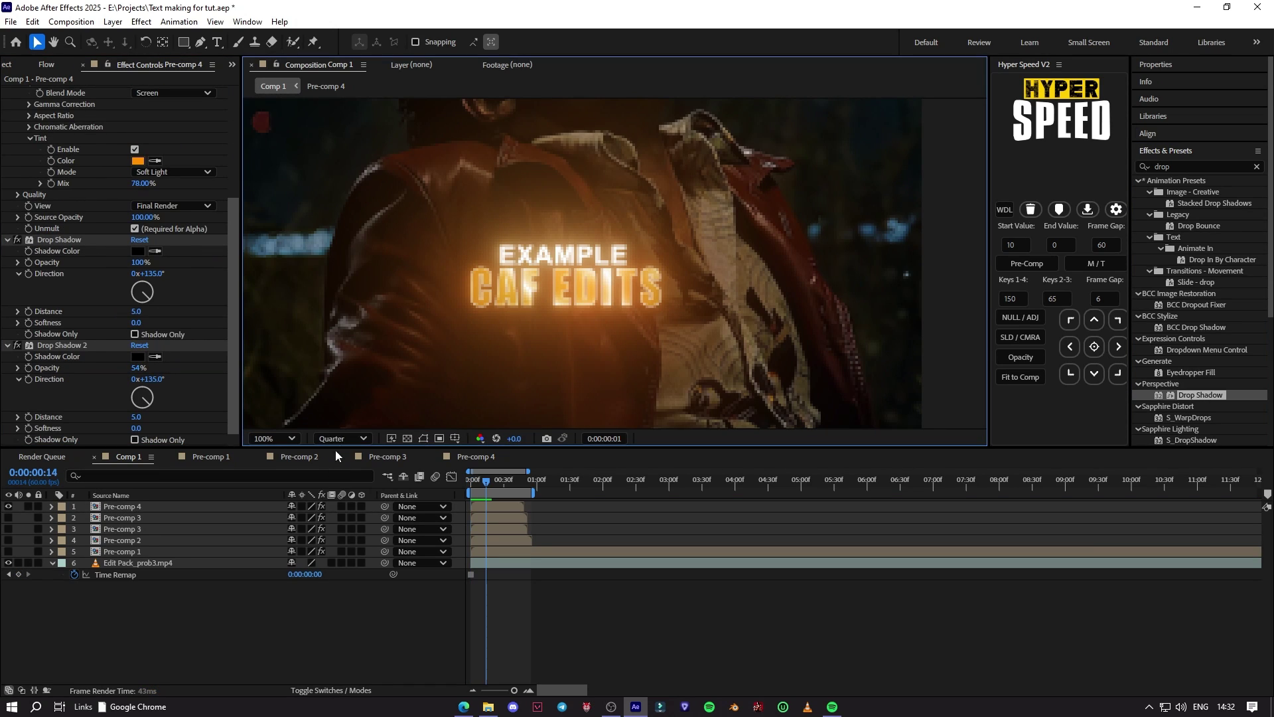
Step: Set the preview resolution to Full and return to the first frame of Comp 1
click(342, 438)
click(343, 476)
key(Home)
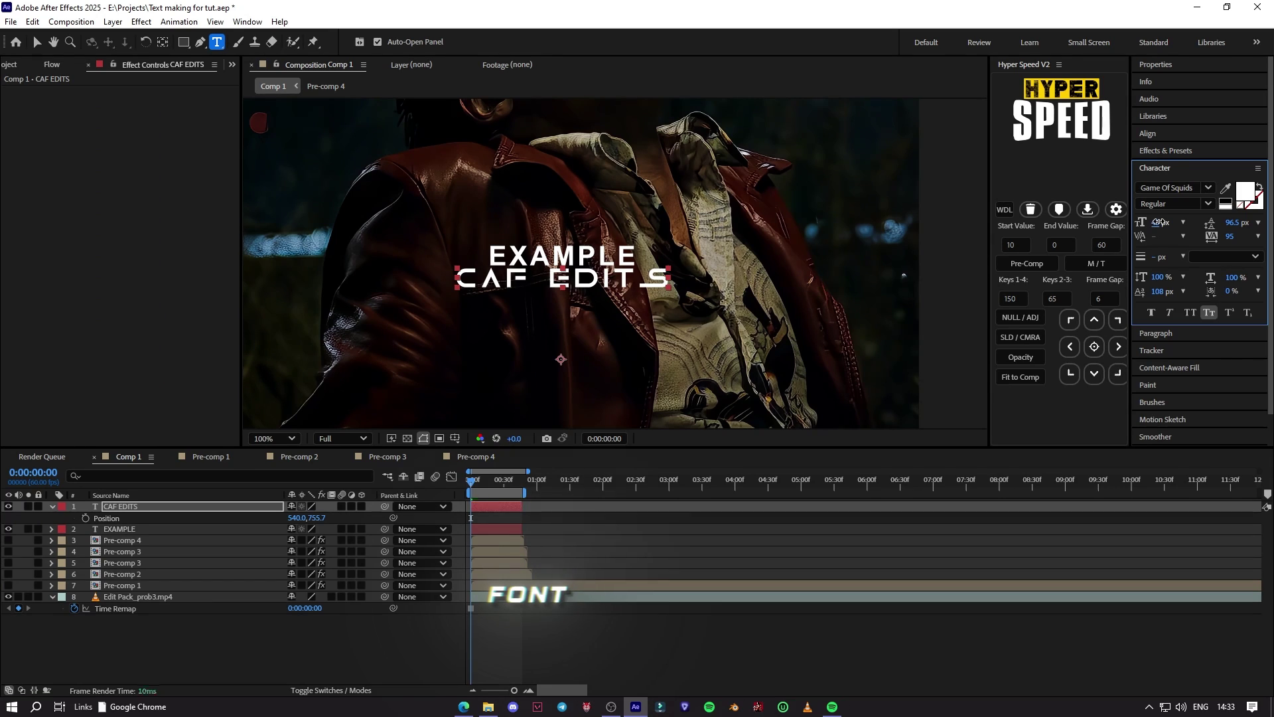
Step: Set the CAF EDITS font size to 47 px with a Y position of 759.7, and set EXAMPLE's font size to 36 px
drag(1159, 222, 1158, 222)
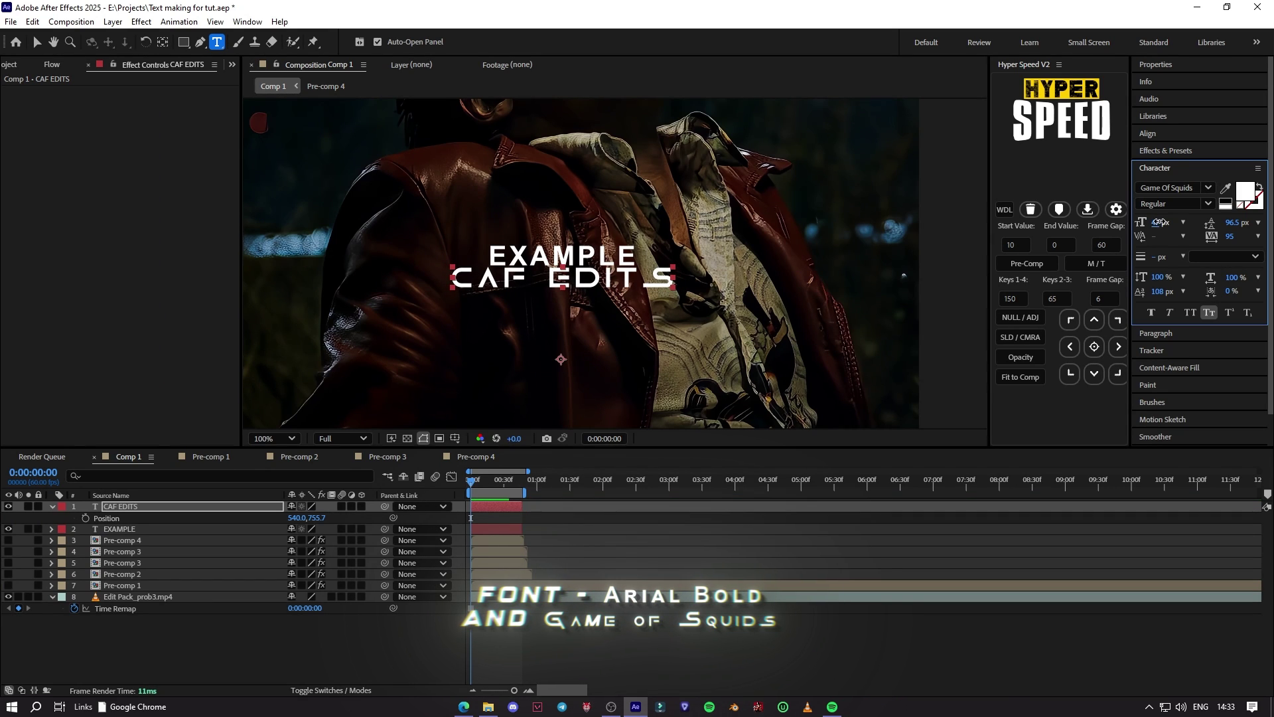
scroll(730, 355, down, 1)
scroll(730, 355, up, 1)
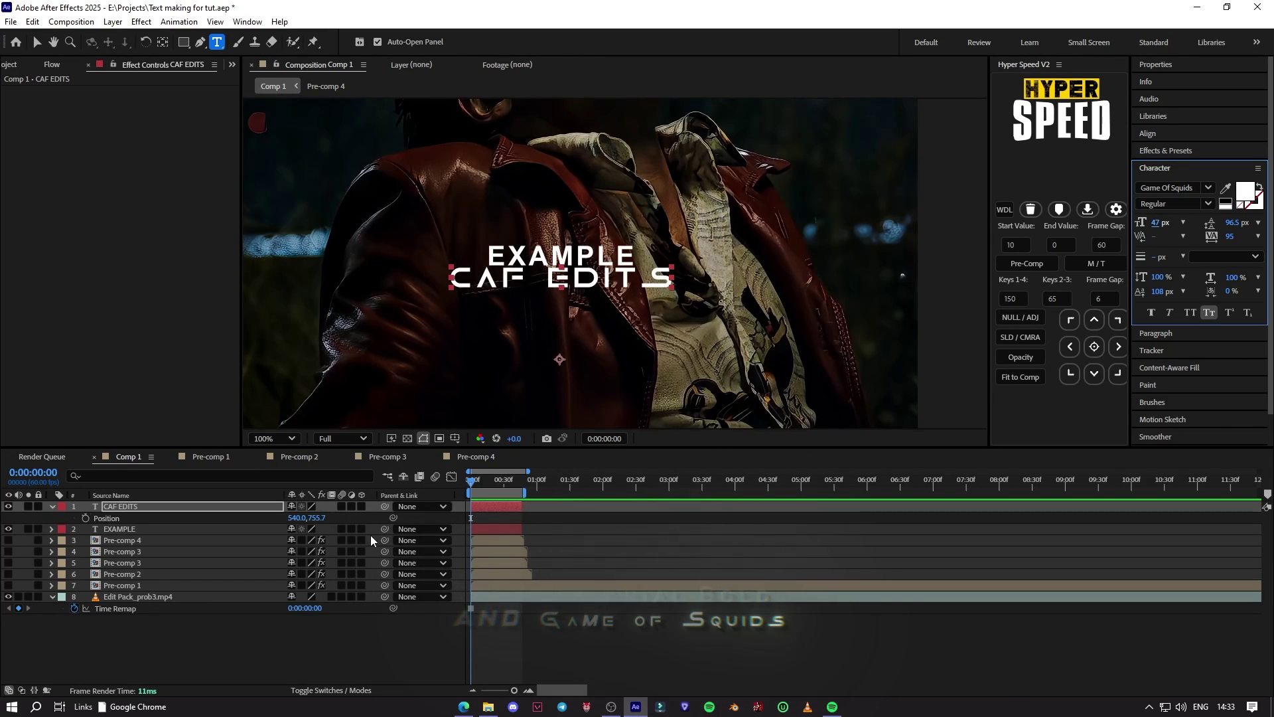
drag(317, 521, 319, 521)
click(513, 528)
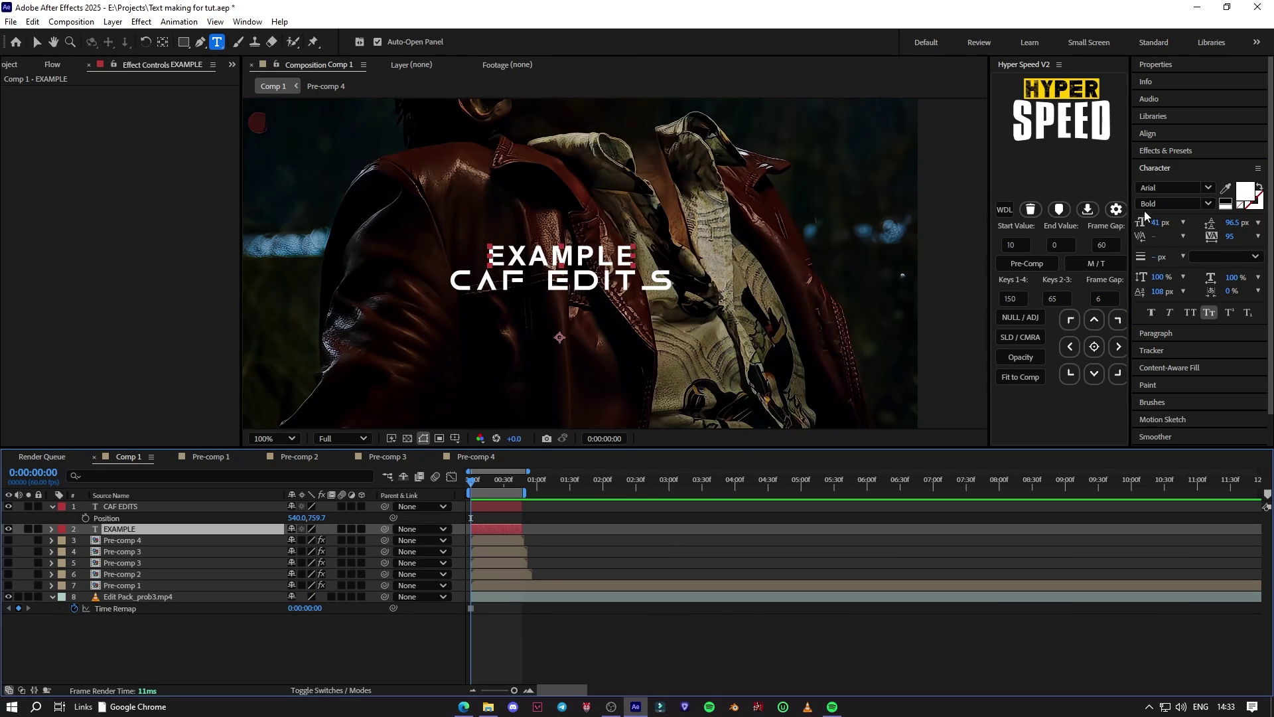
drag(1144, 216, 1147, 220)
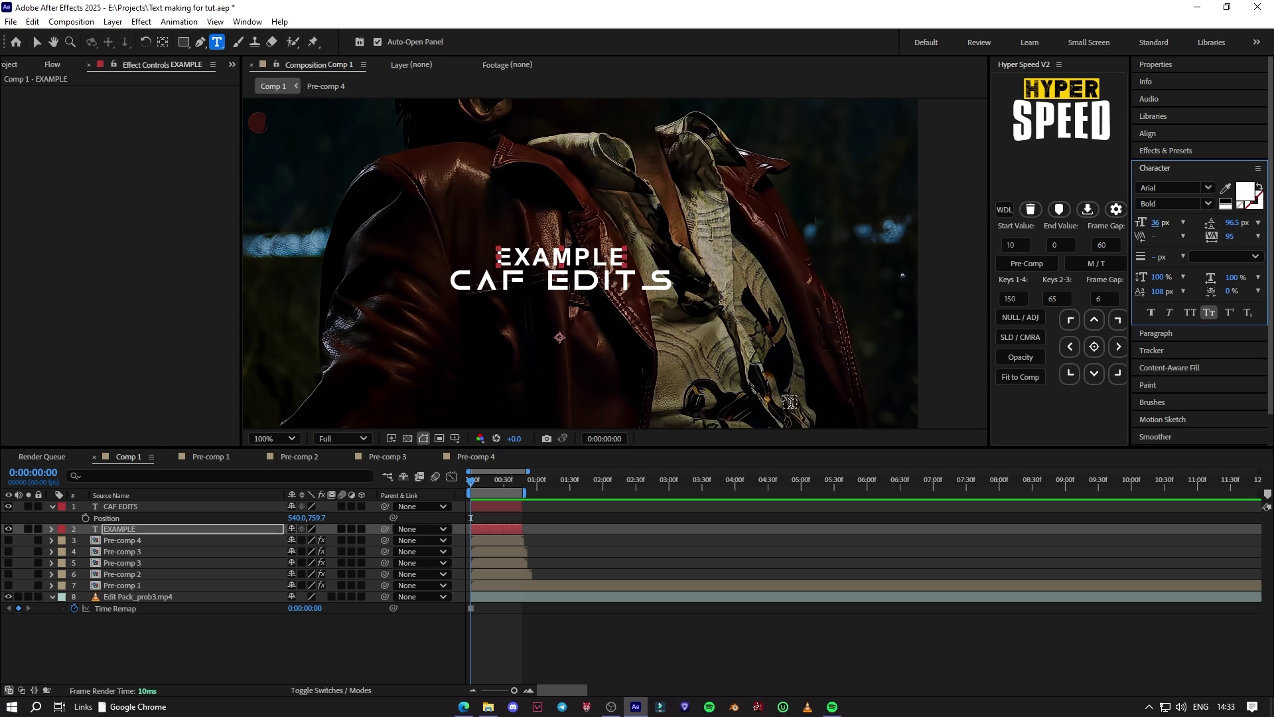
Step: Find the Fractal Noise effect, apply it to the CAF EDITS layer and set its contrast to 230
click(483, 505)
click(1174, 150)
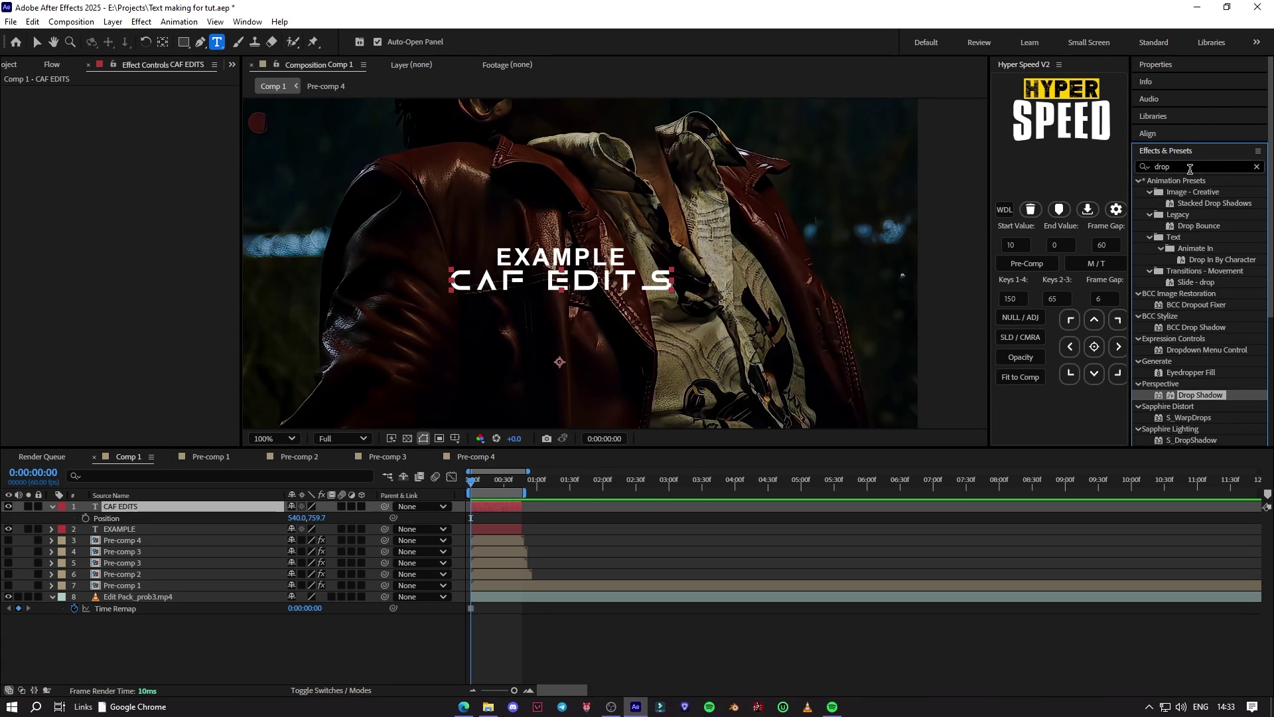
text(frac)
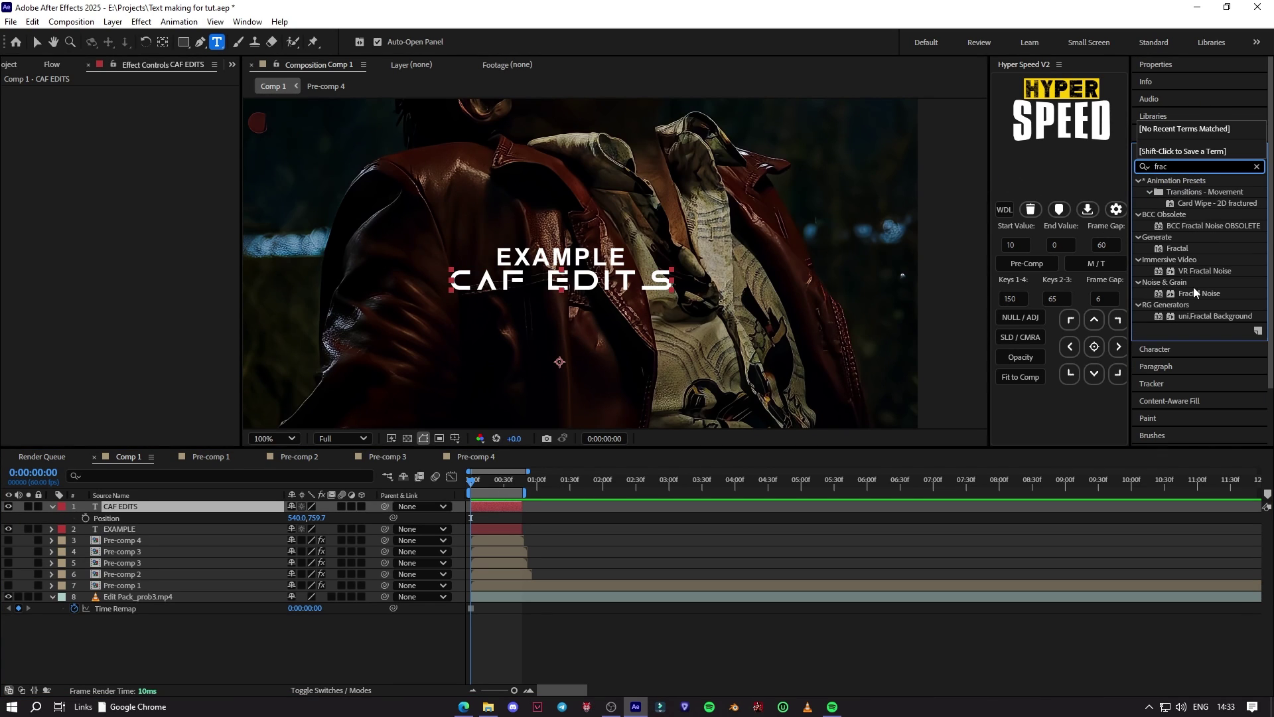
double_click(1203, 293)
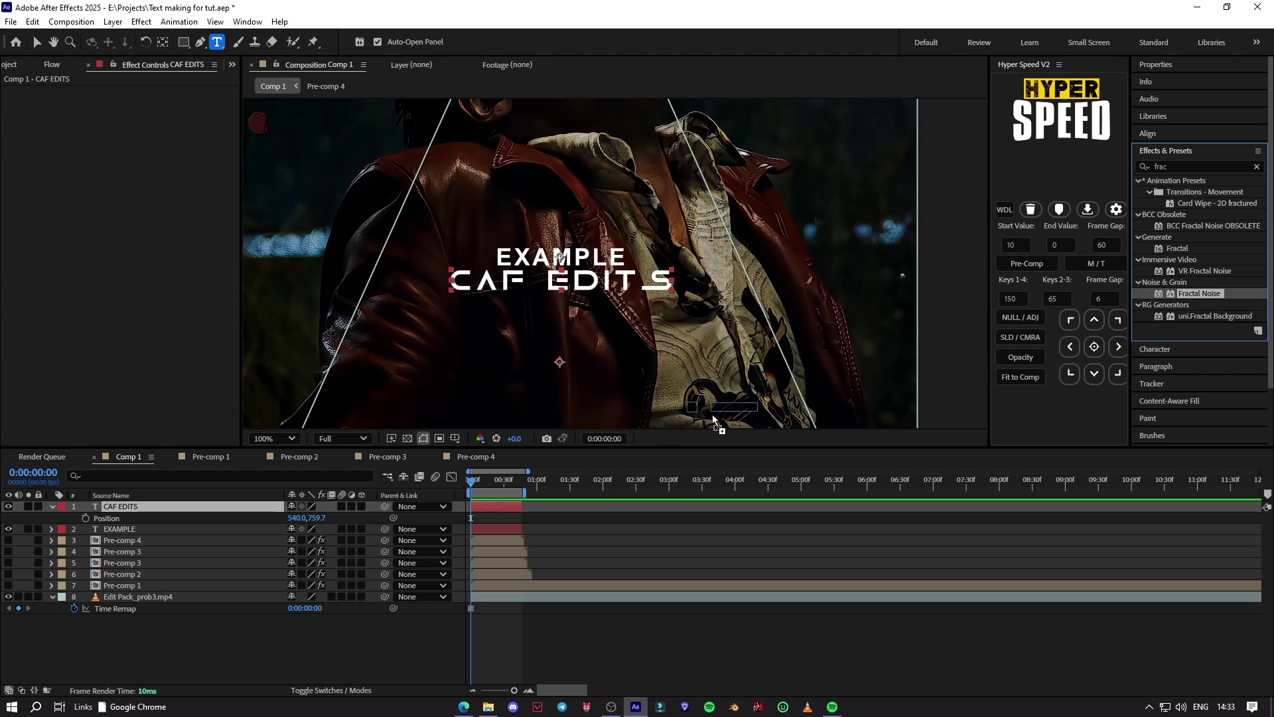
click(37, 42)
key(period)
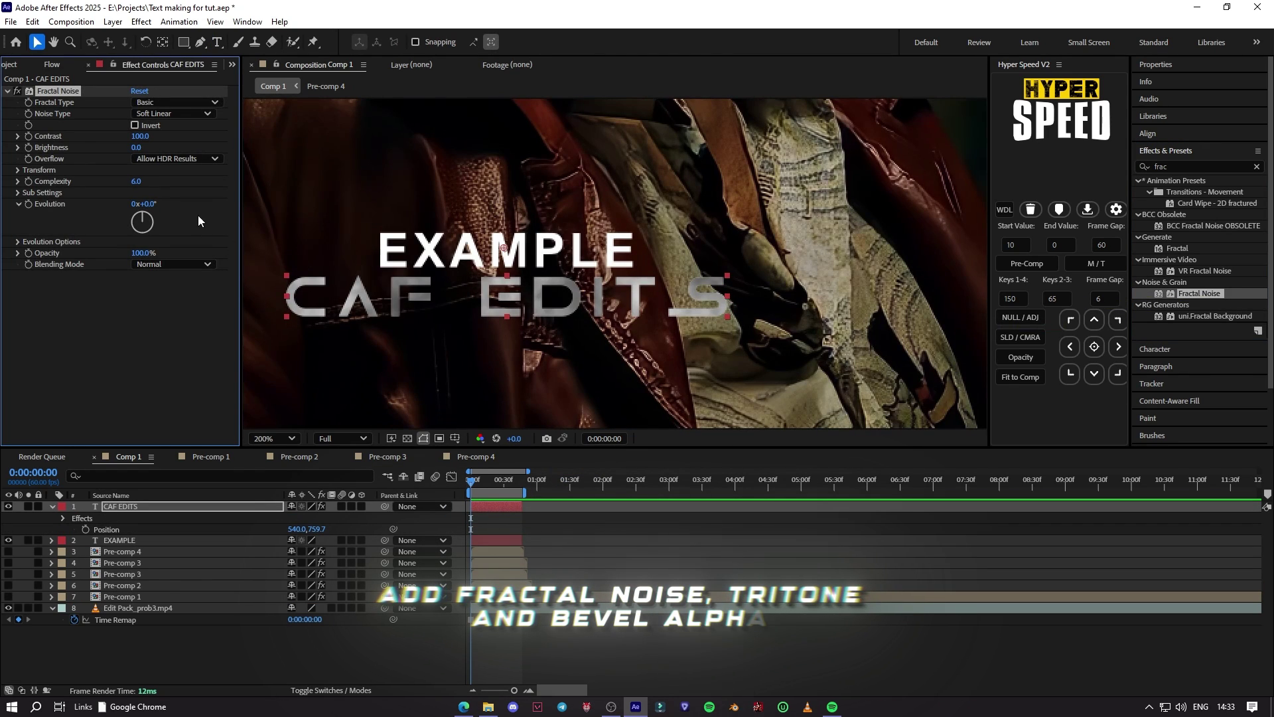
drag(140, 137, 230, 135)
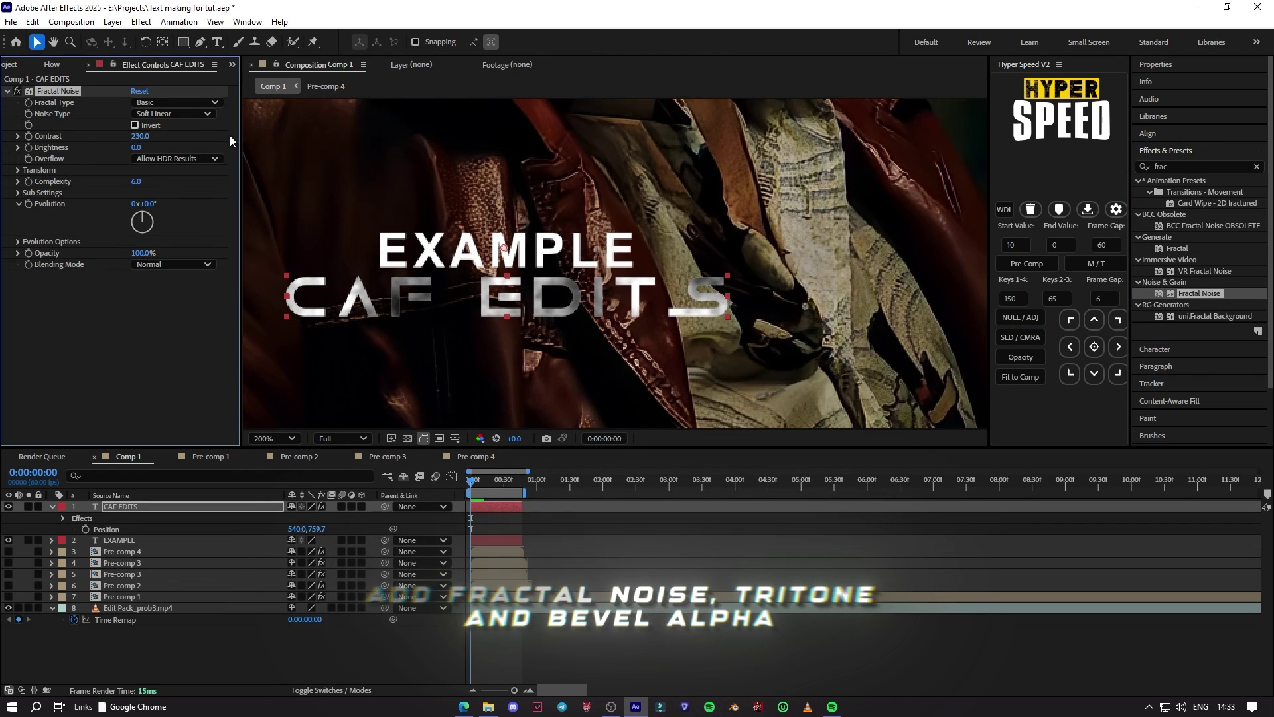
Step: Find the Tritone effect and apply it to the CAF EDITS layer
key(comma)
click(1188, 167)
text(triuto)
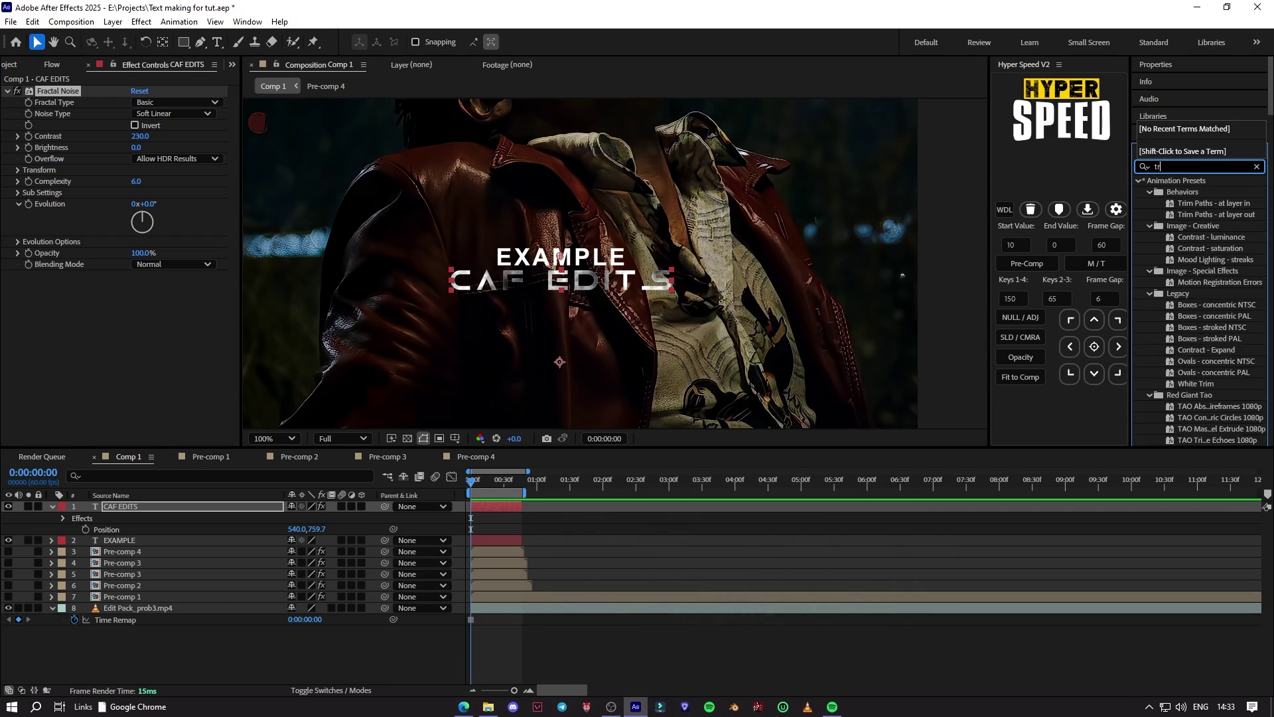
key(BackSpace)
key(BackSpace)
text(to)
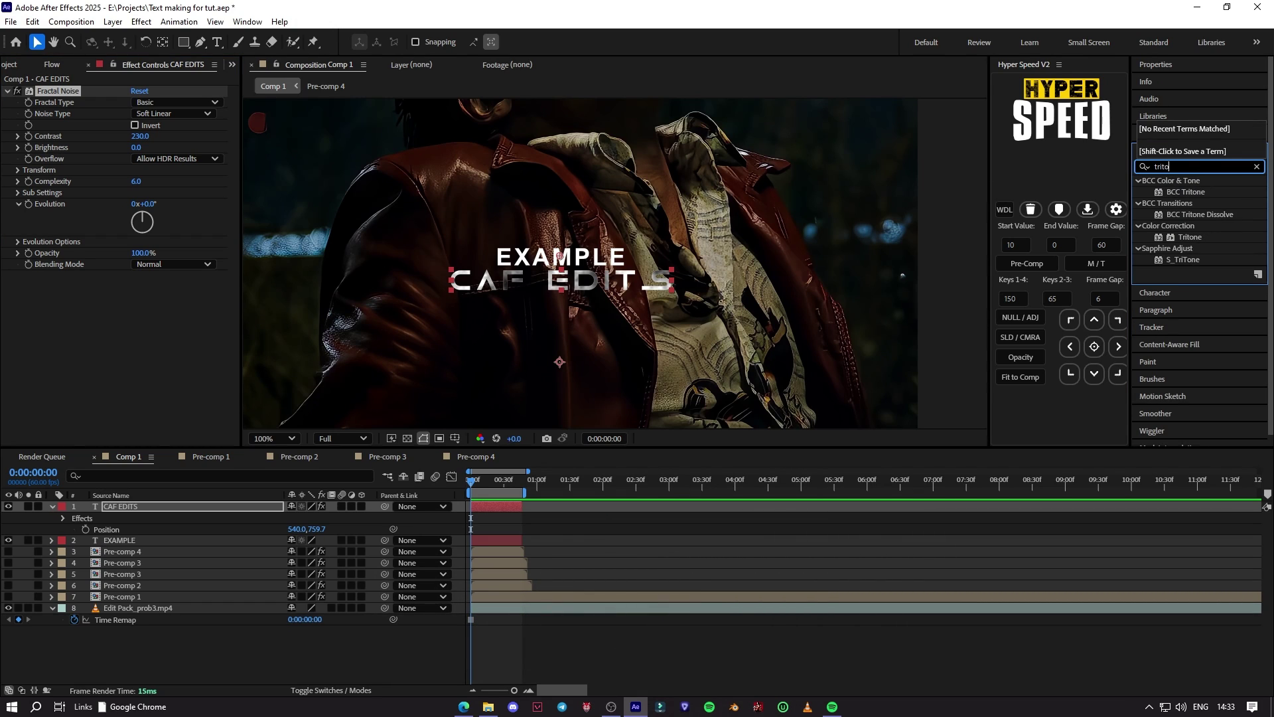
double_click(1204, 237)
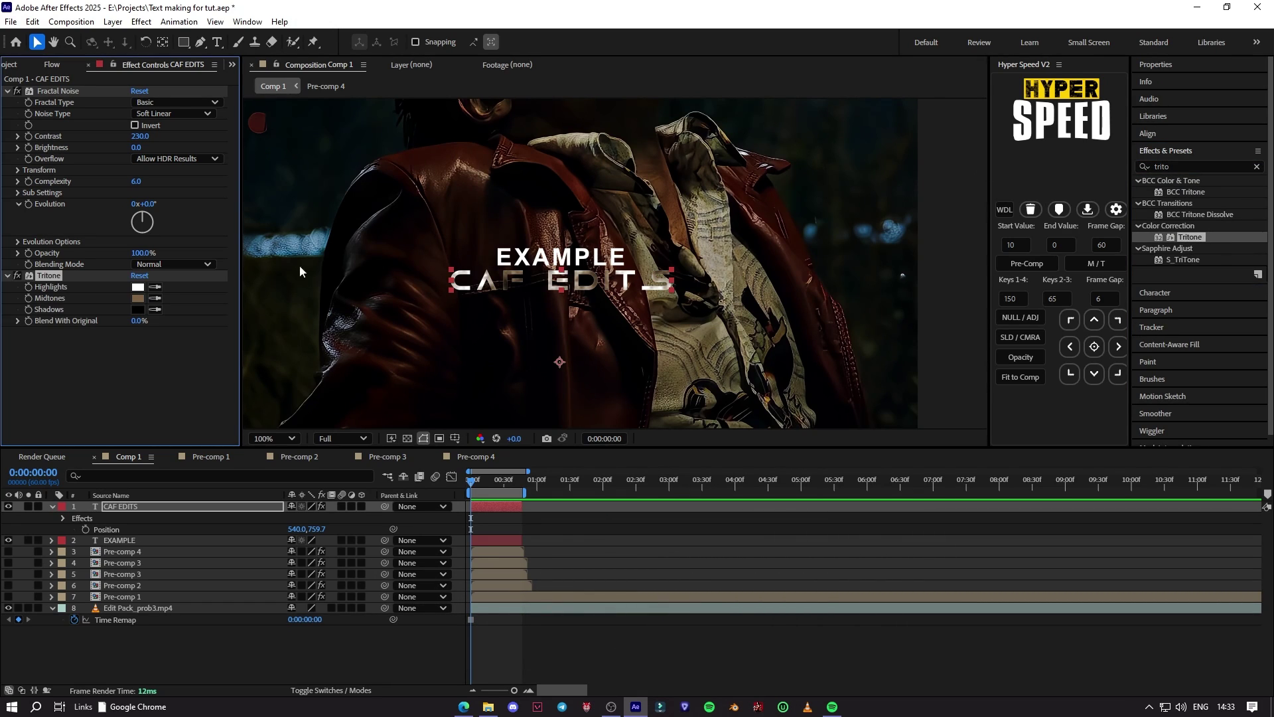
Step: Change Tritone's midtones colour to a bright blue
click(138, 298)
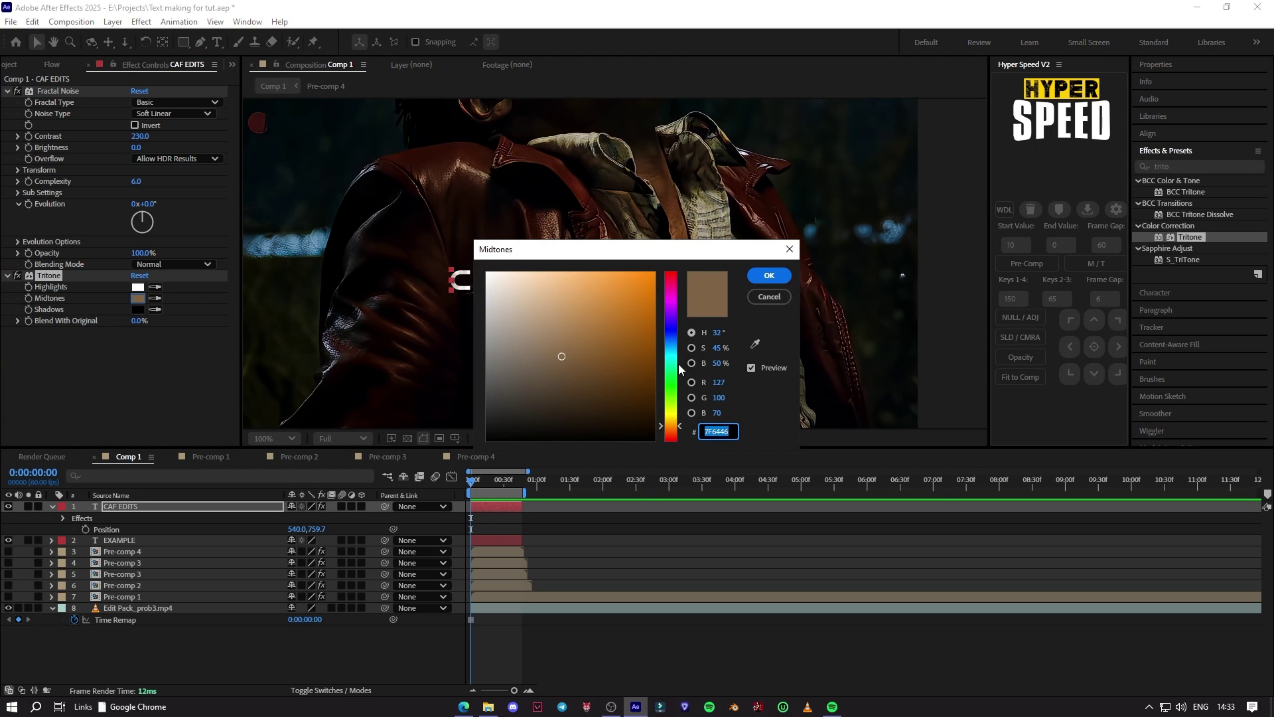
mouse_move(678, 364)
mouse_down()
mouse_move(665, 342)
mouse_move(676, 352)
mouse_up()
click(768, 275)
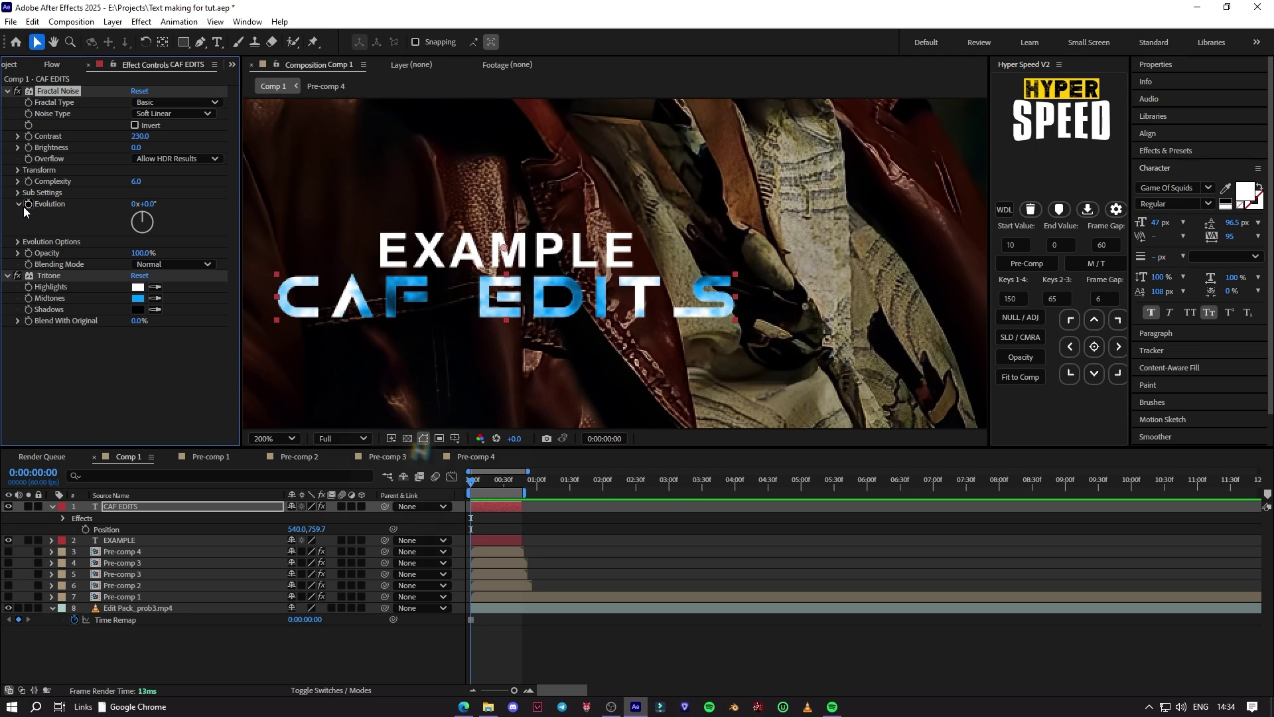
Step: Give Fractal Noise's Evolution on CAF EDITS the expression time*400 and scrub through the timeline to preview the animation
alt+click(23, 206)
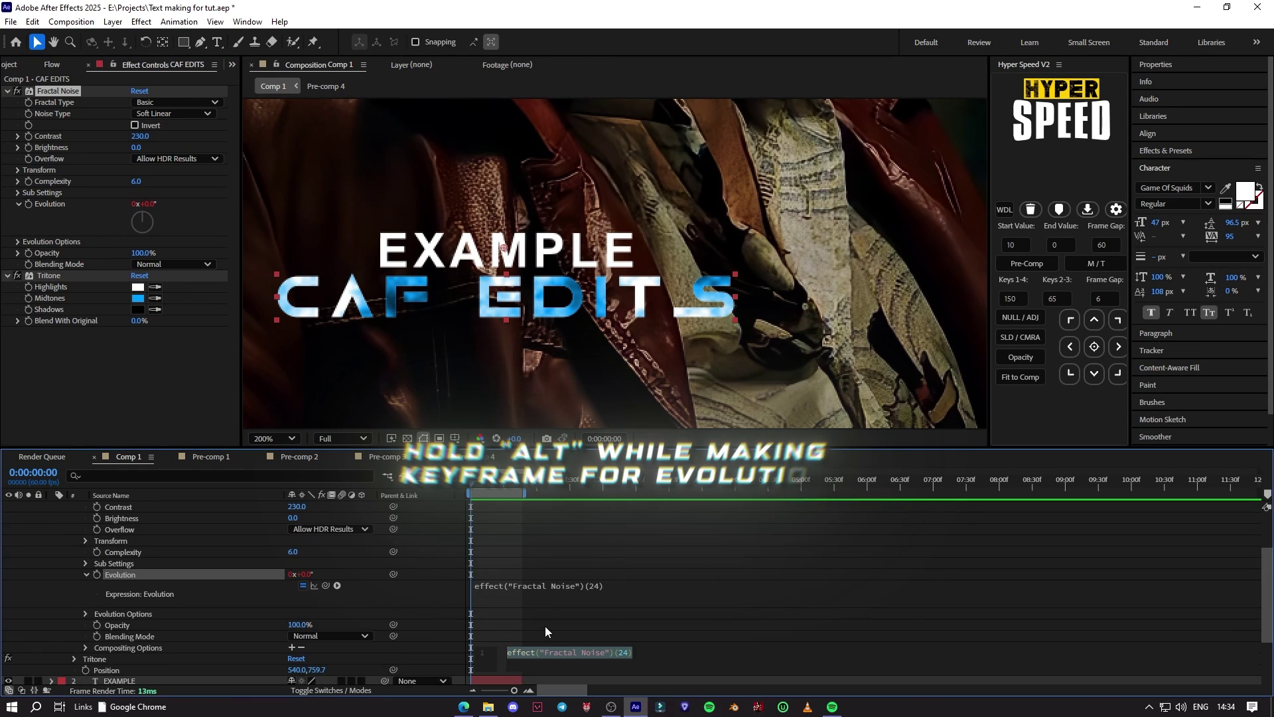
text(tim)
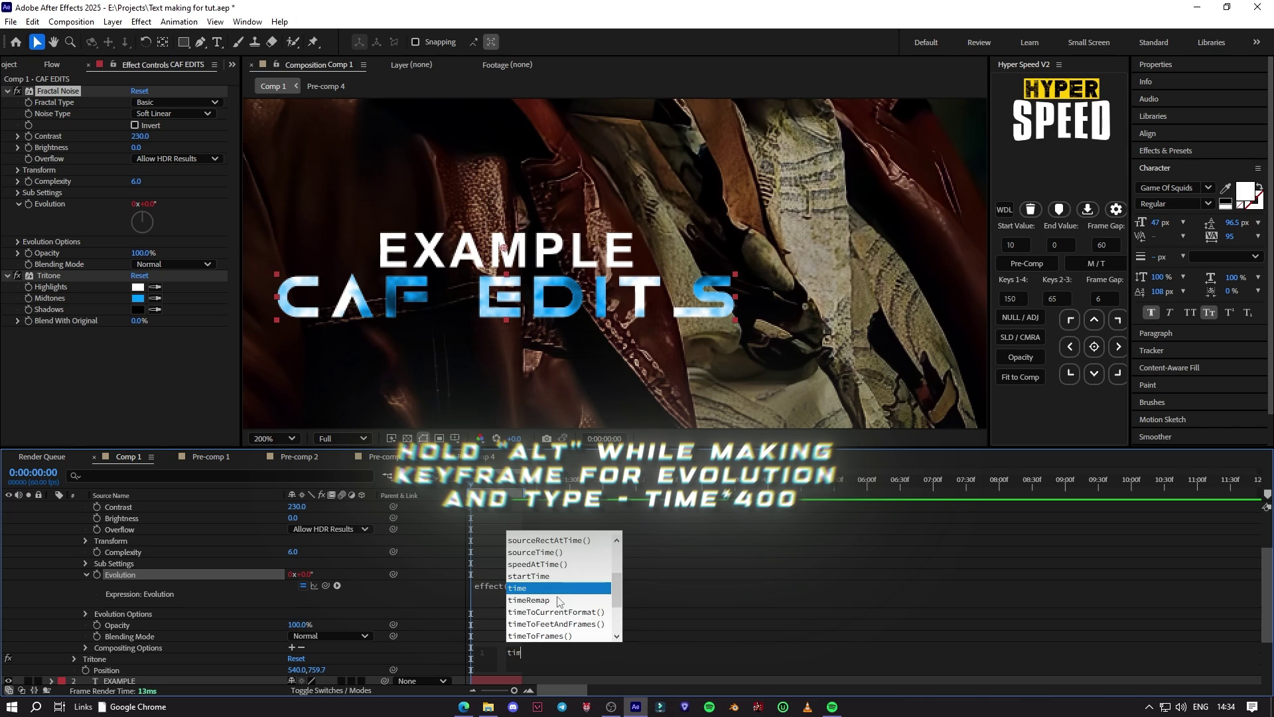
text(e*)
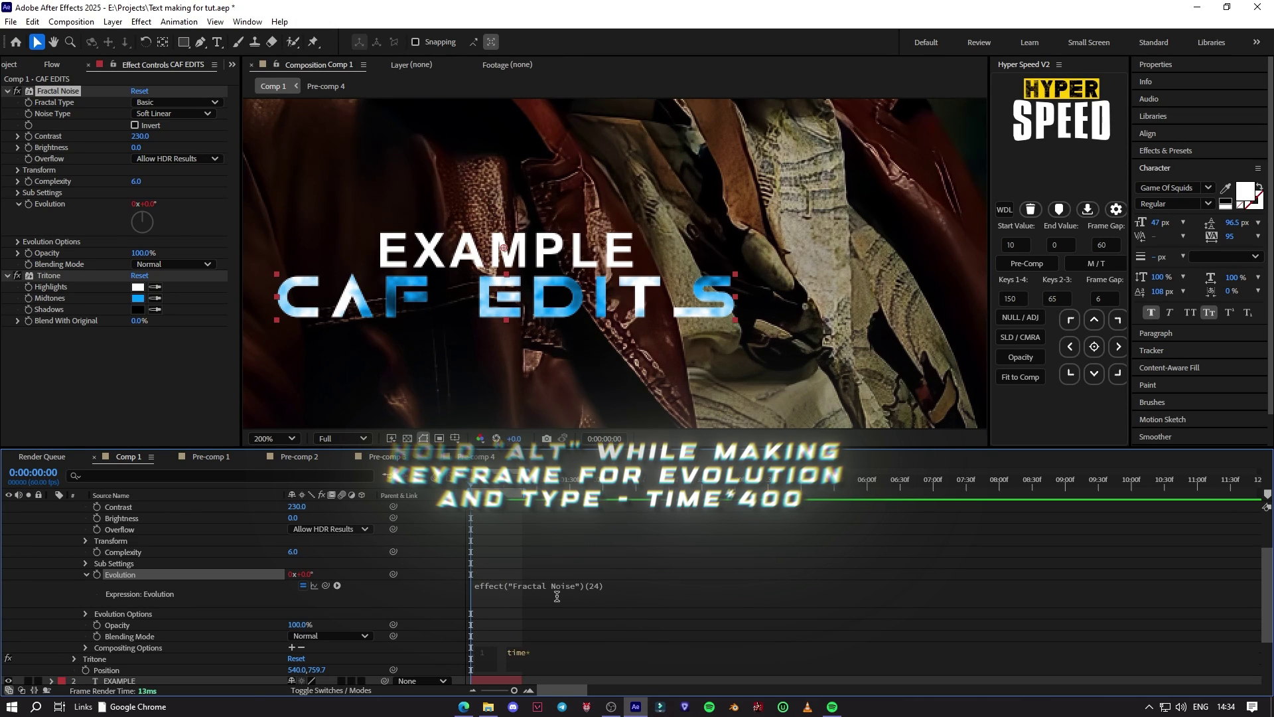
text(400)
click(588, 631)
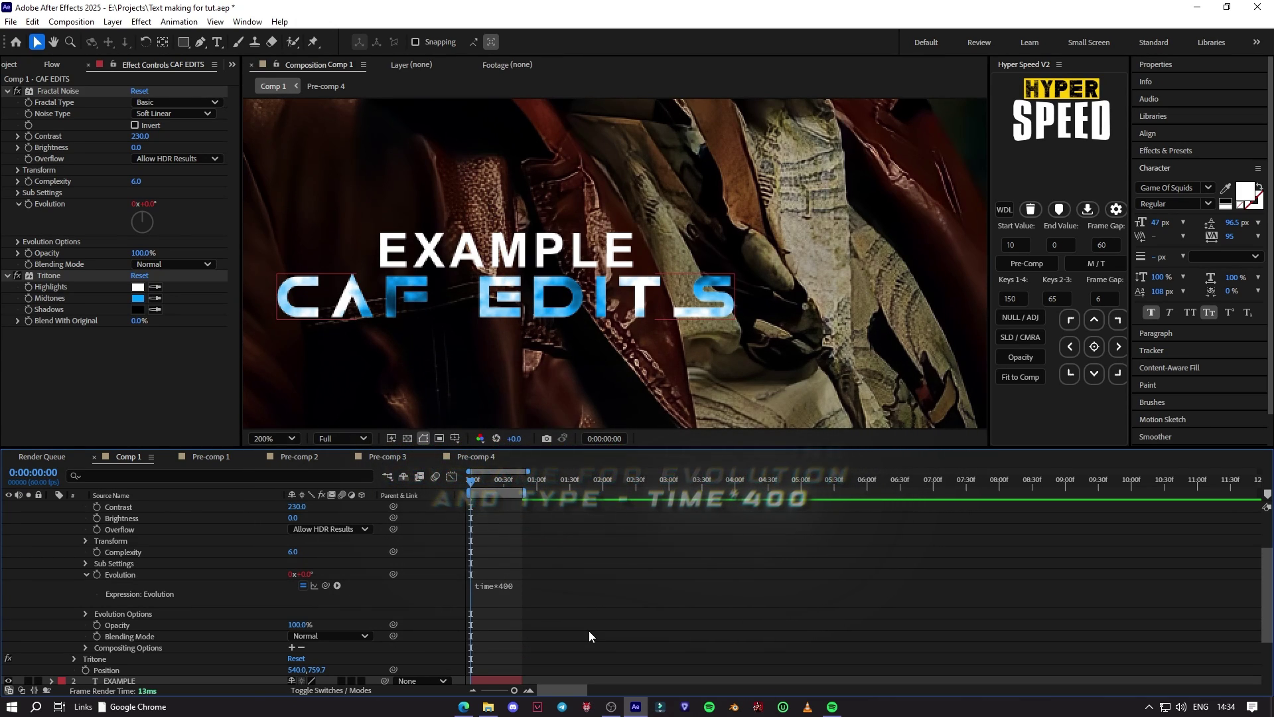
scroll(612, 377, down, 1)
click(477, 474)
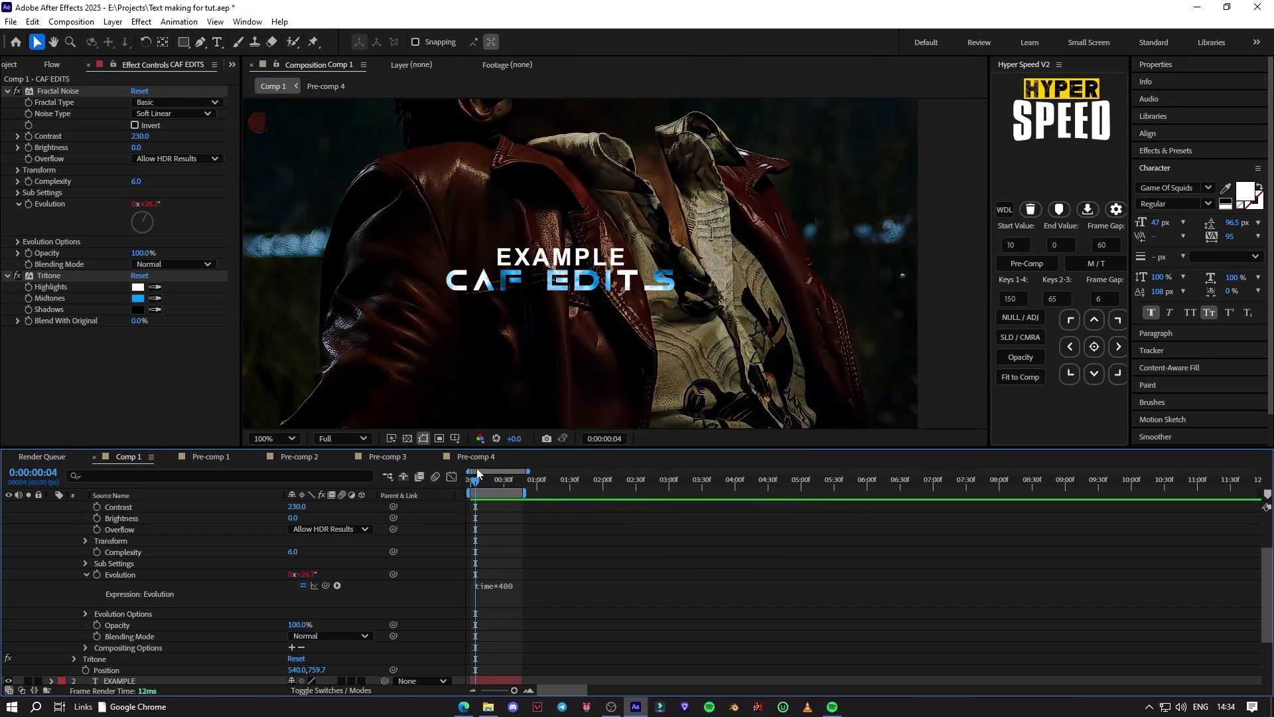
drag(477, 474, 515, 475)
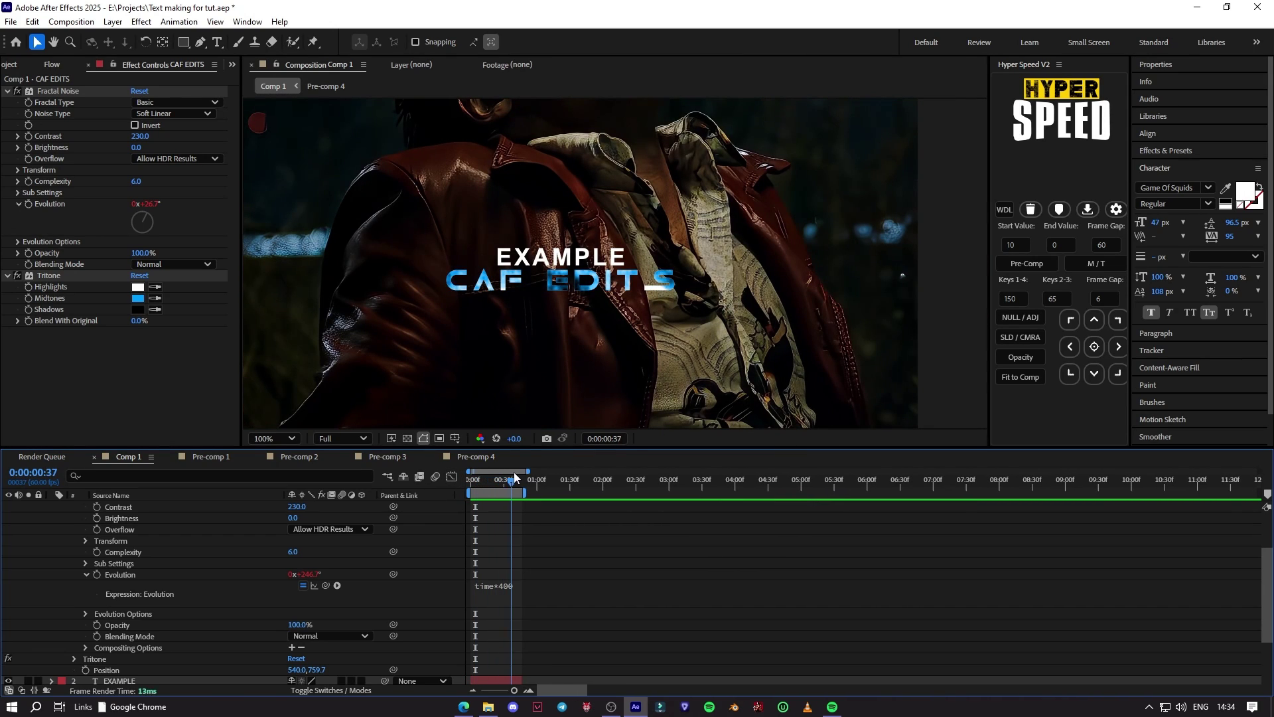
Step: Preview the animation from the start and add a Wiggly text selector to the CAF EDITS text
key(Home)
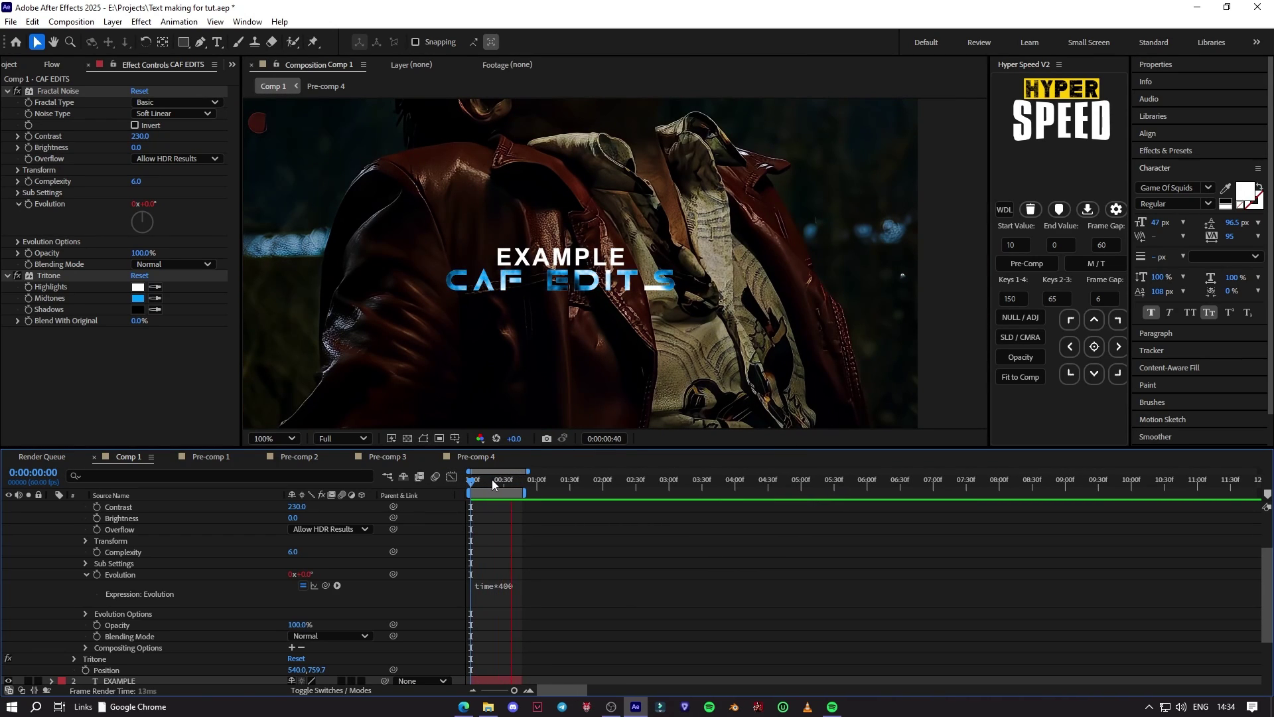
click(518, 479)
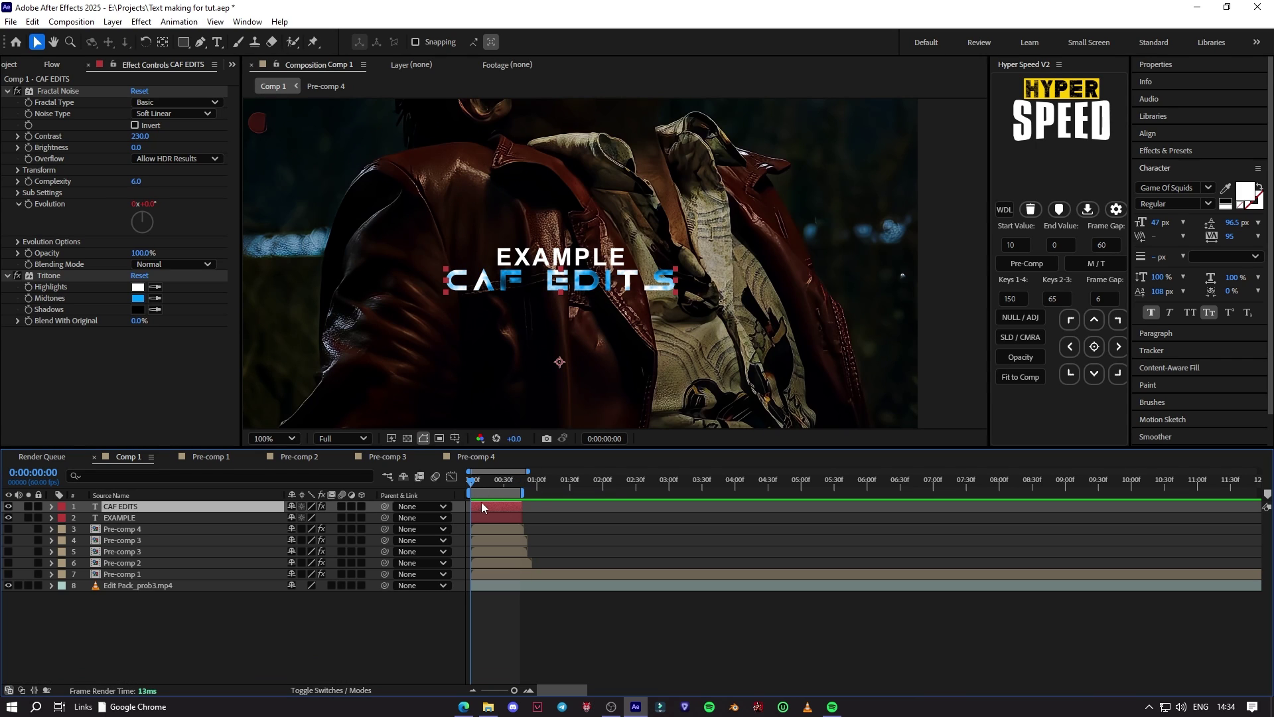
right_click(482, 506)
click(483, 506)
double_click(482, 505)
right_click(593, 284)
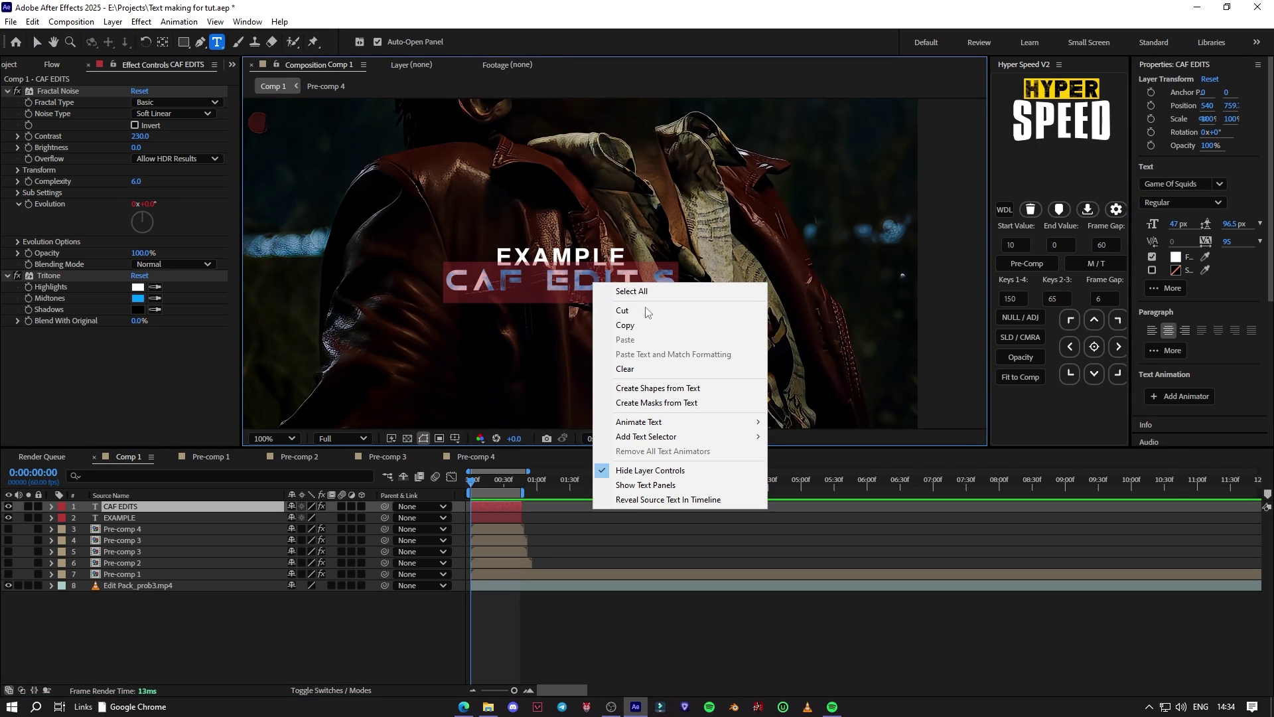
mouse_move(730, 422)
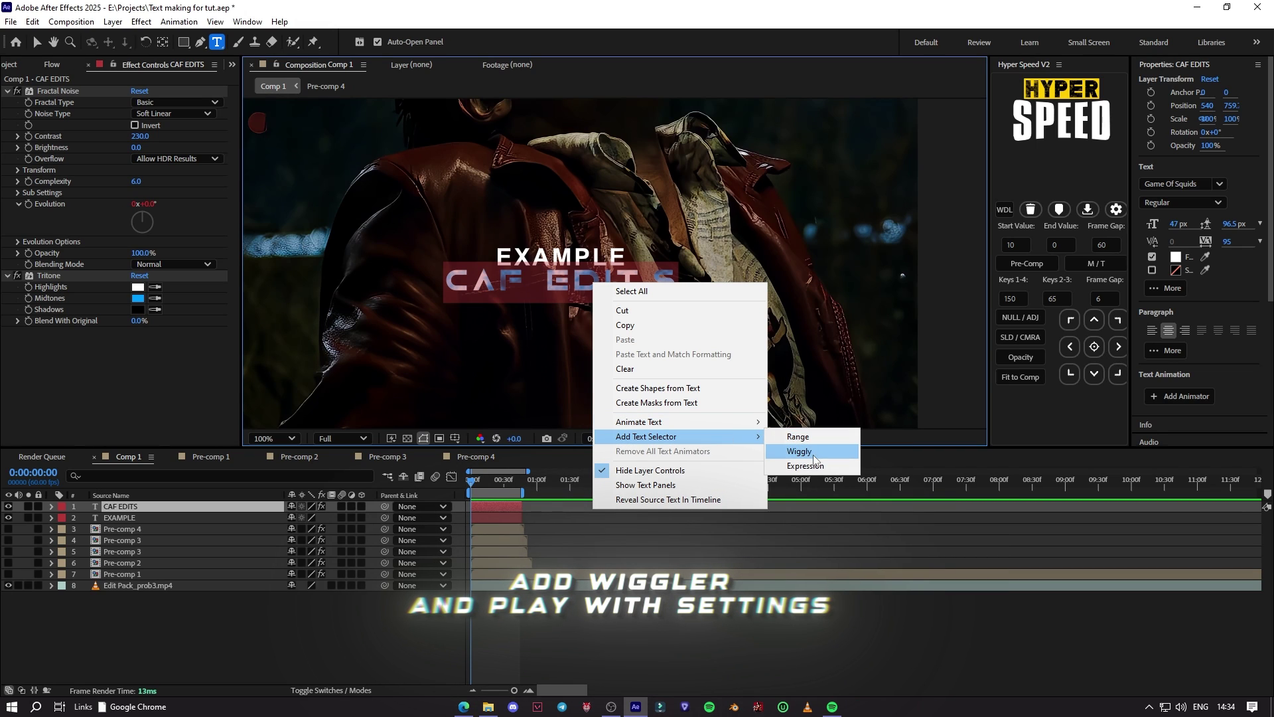
click(811, 457)
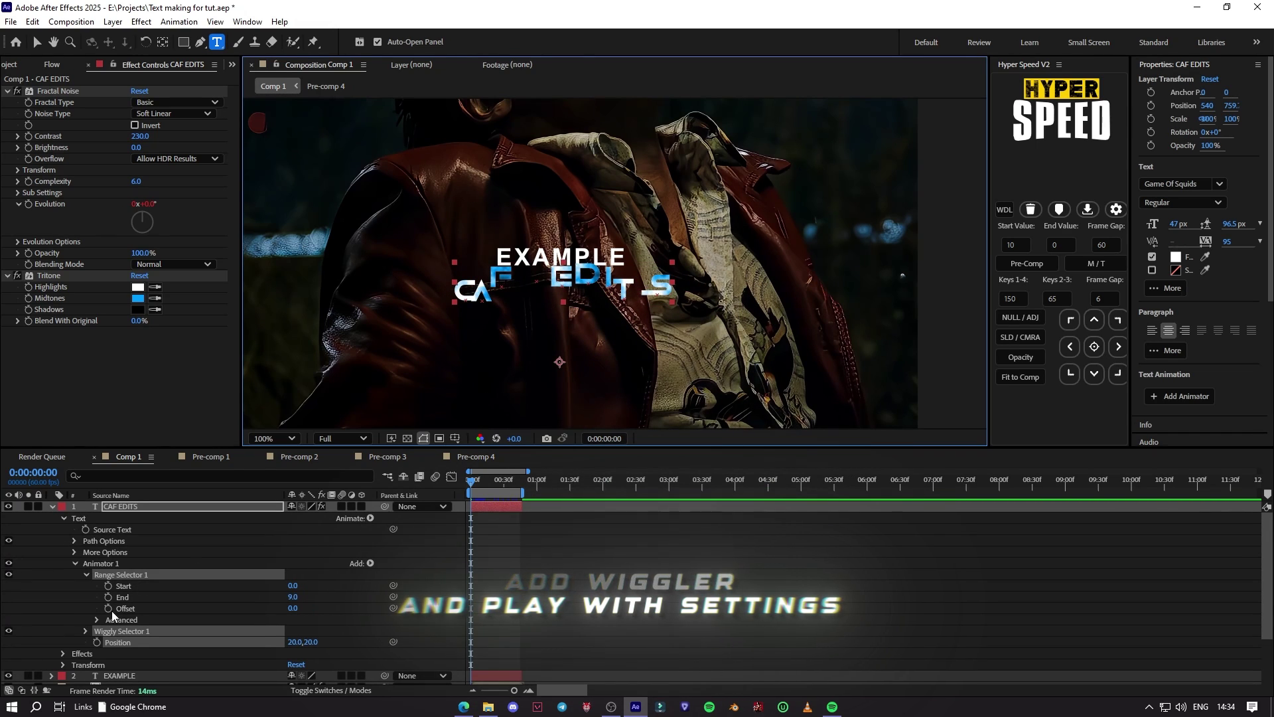
Step: Set the Position of CAF EDITS' text animator to 4, 4 and scrub the timeline to check the wiggle
drag(294, 642, 291, 642)
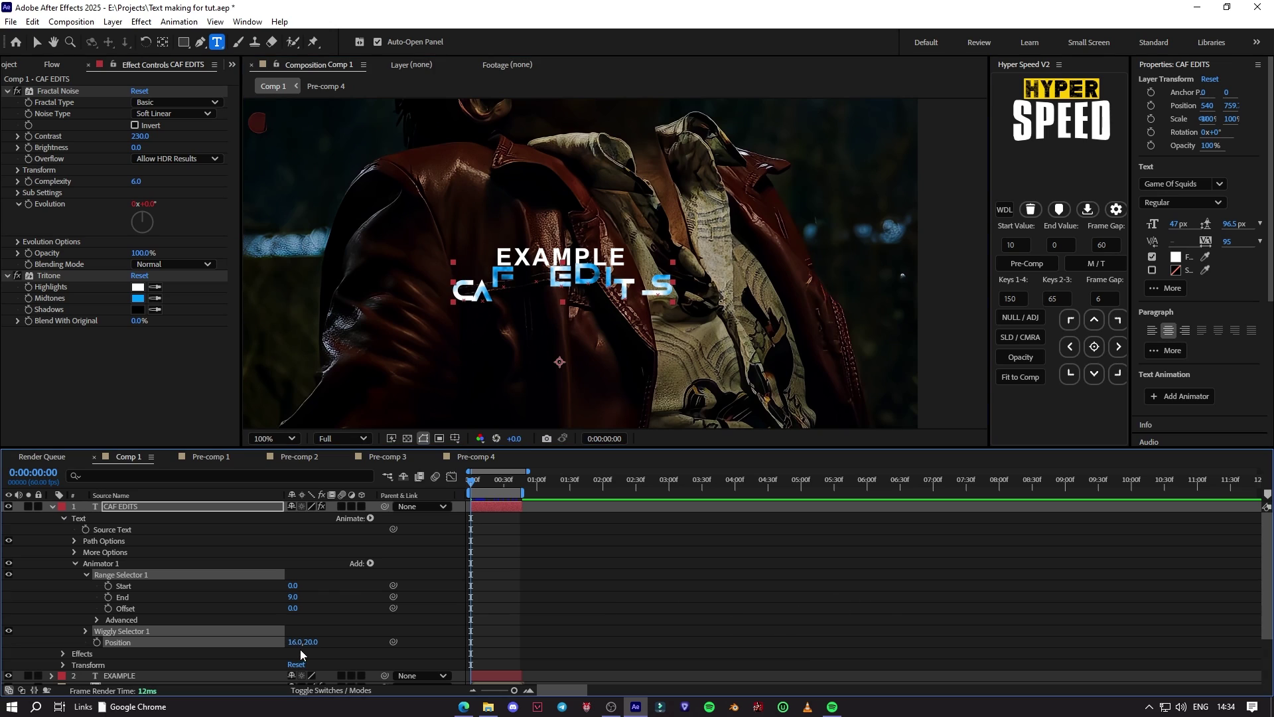
text(4)
click(300, 651)
text(4)
key(Return)
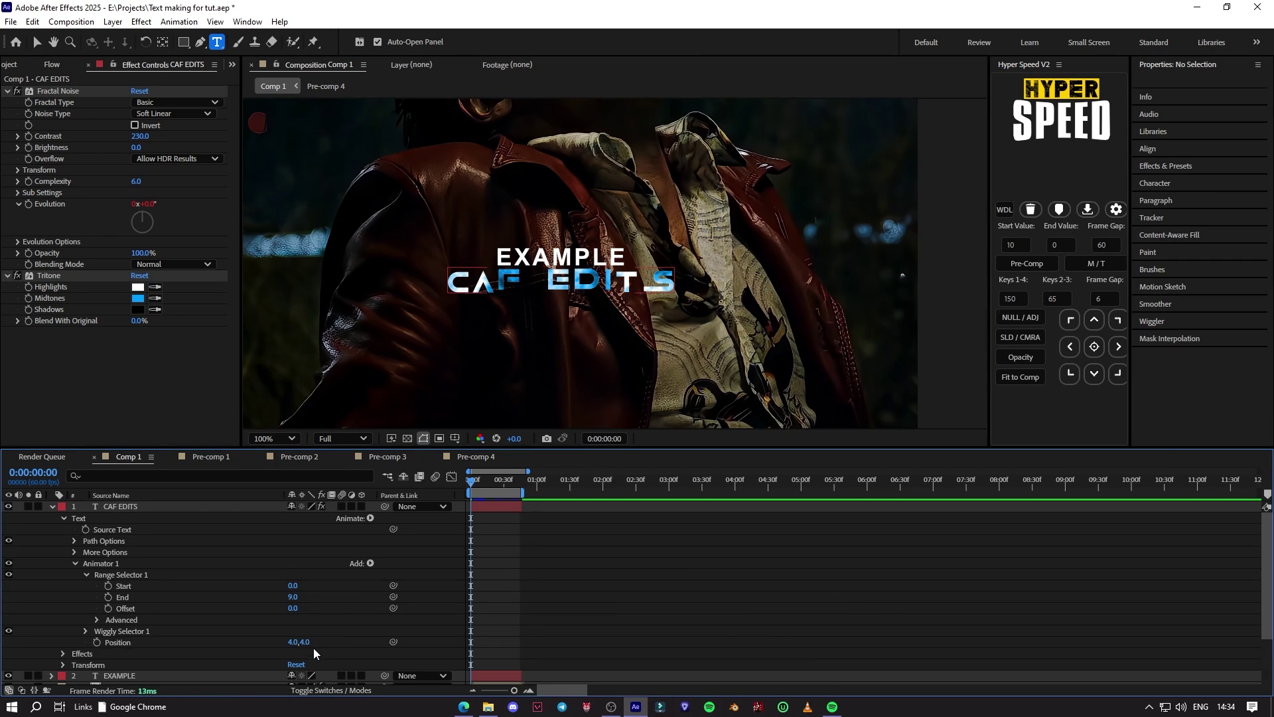
mouse_move(485, 479)
mouse_down()
mouse_move(511, 481)
mouse_move(471, 481)
mouse_up()
Step: Set the text animator's vertical position to -4 and the Wiggly Selector's Wiggles/Second to 1
drag(308, 642, 304, 642)
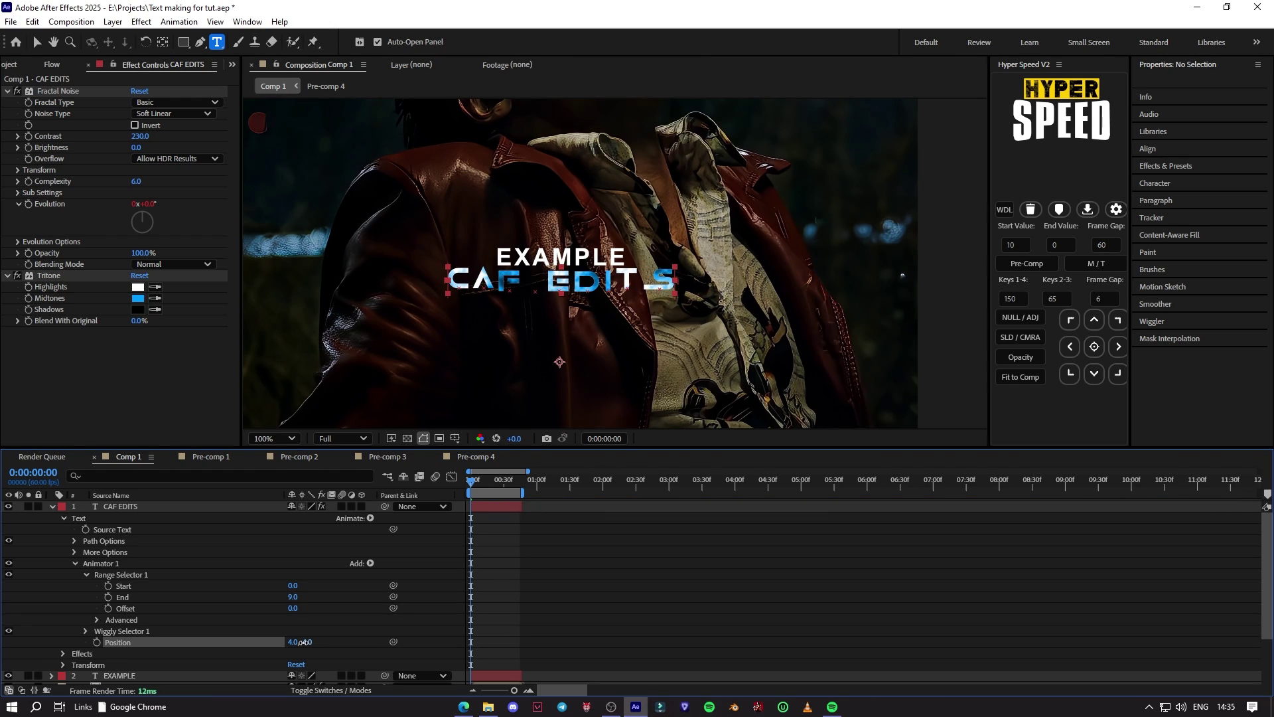
click(84, 631)
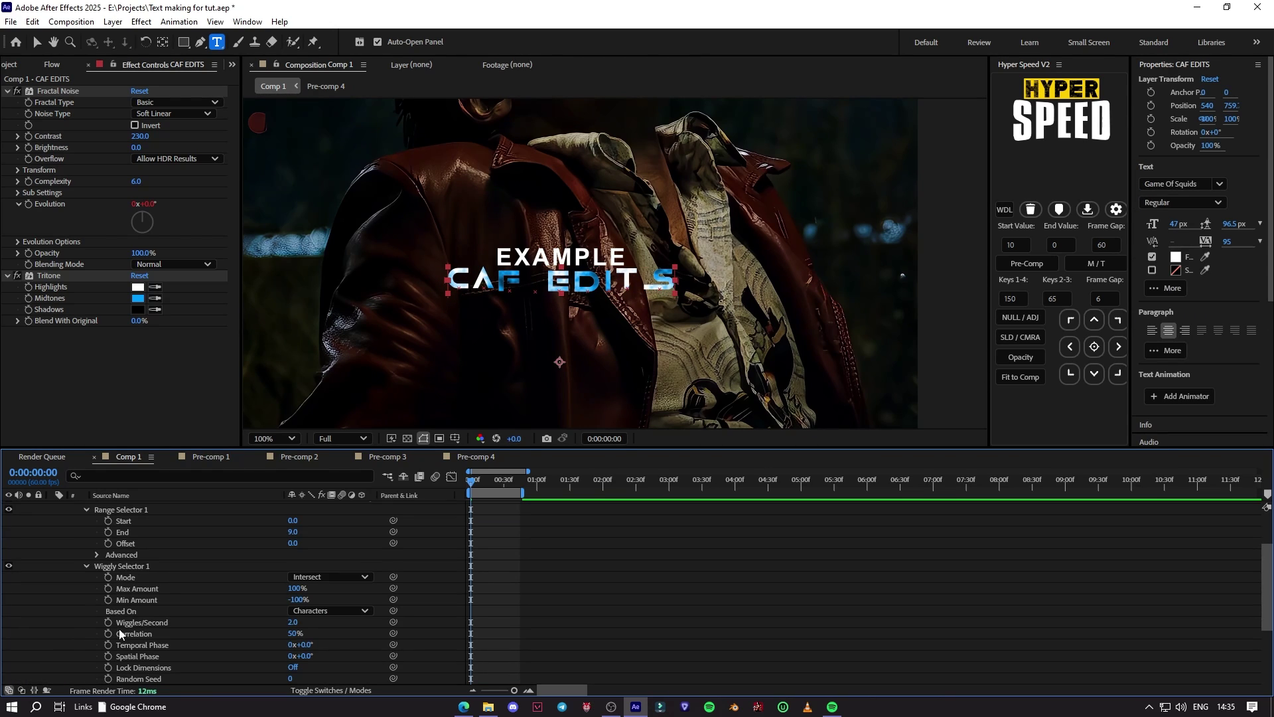
drag(294, 623, 298, 623)
mouse_move(473, 484)
mouse_down()
mouse_move(524, 519)
mouse_move(490, 481)
mouse_move(466, 484)
mouse_up()
click(294, 622)
text(1)
click(457, 511)
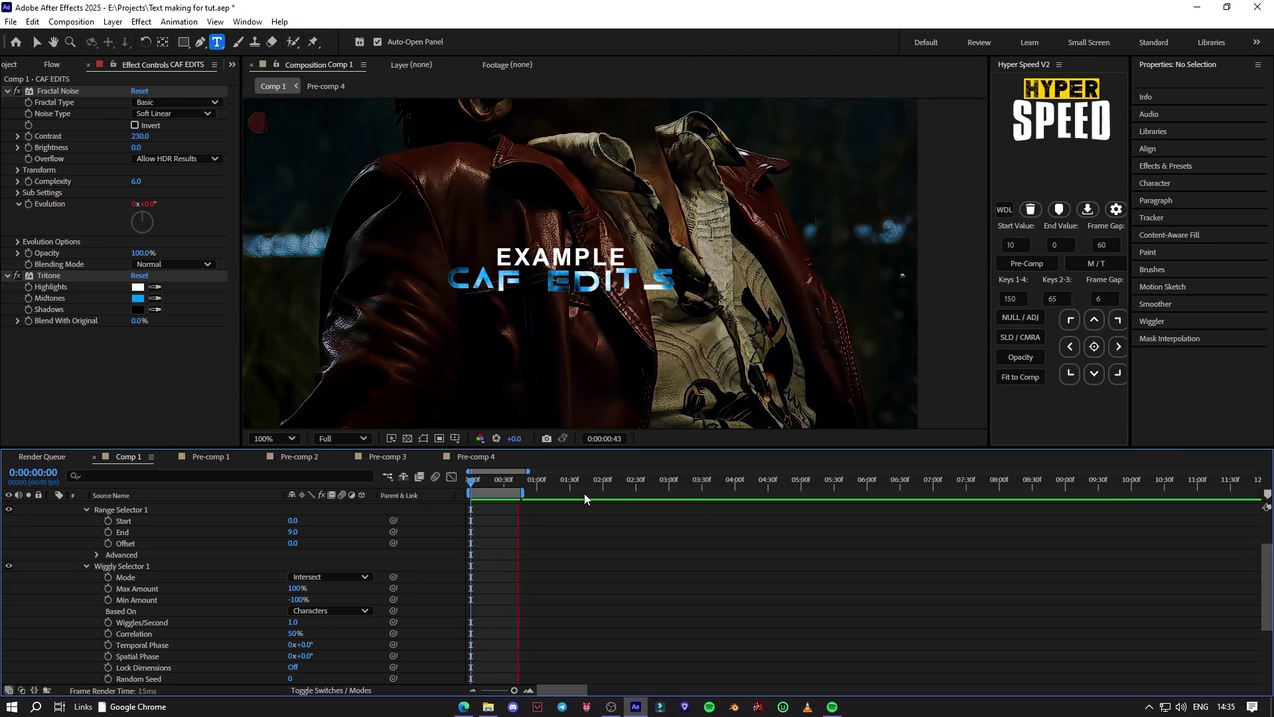
Step: Reduce the CAF EDITS text animator's Position to 2, -3 and scrub the timeline to check the wiggle
scroll(278, 672, down, 1)
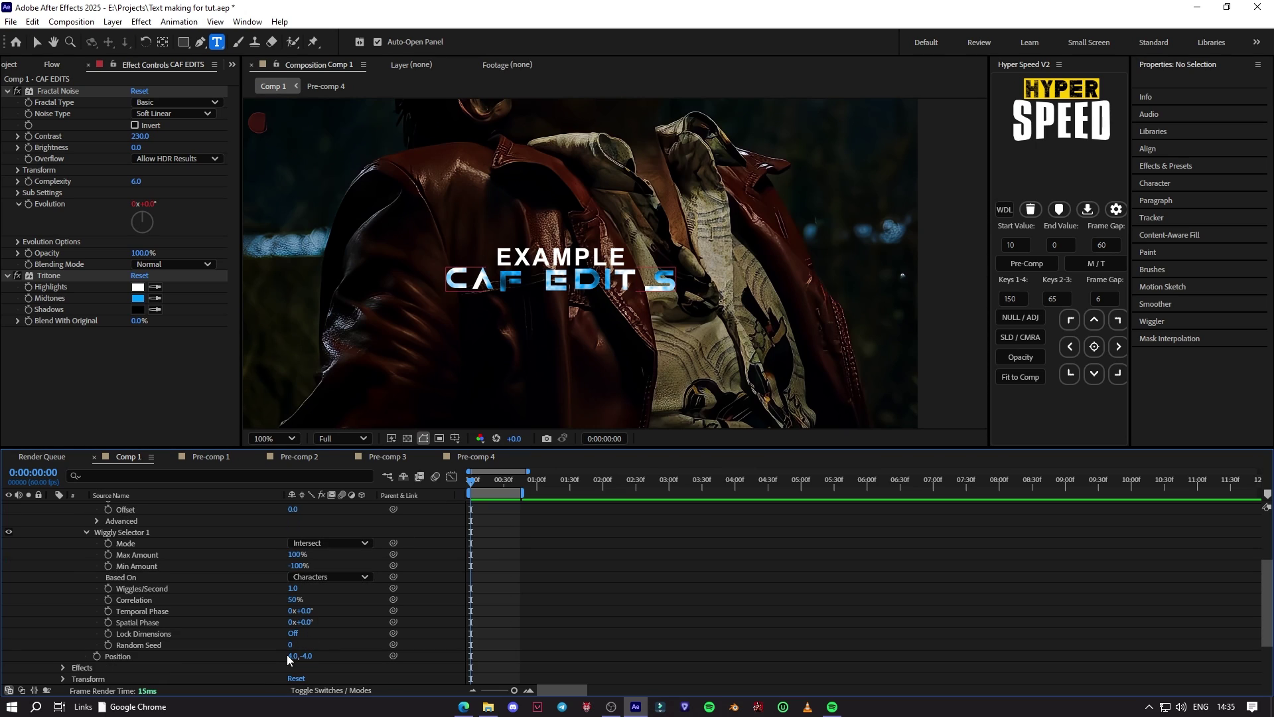
click(289, 657)
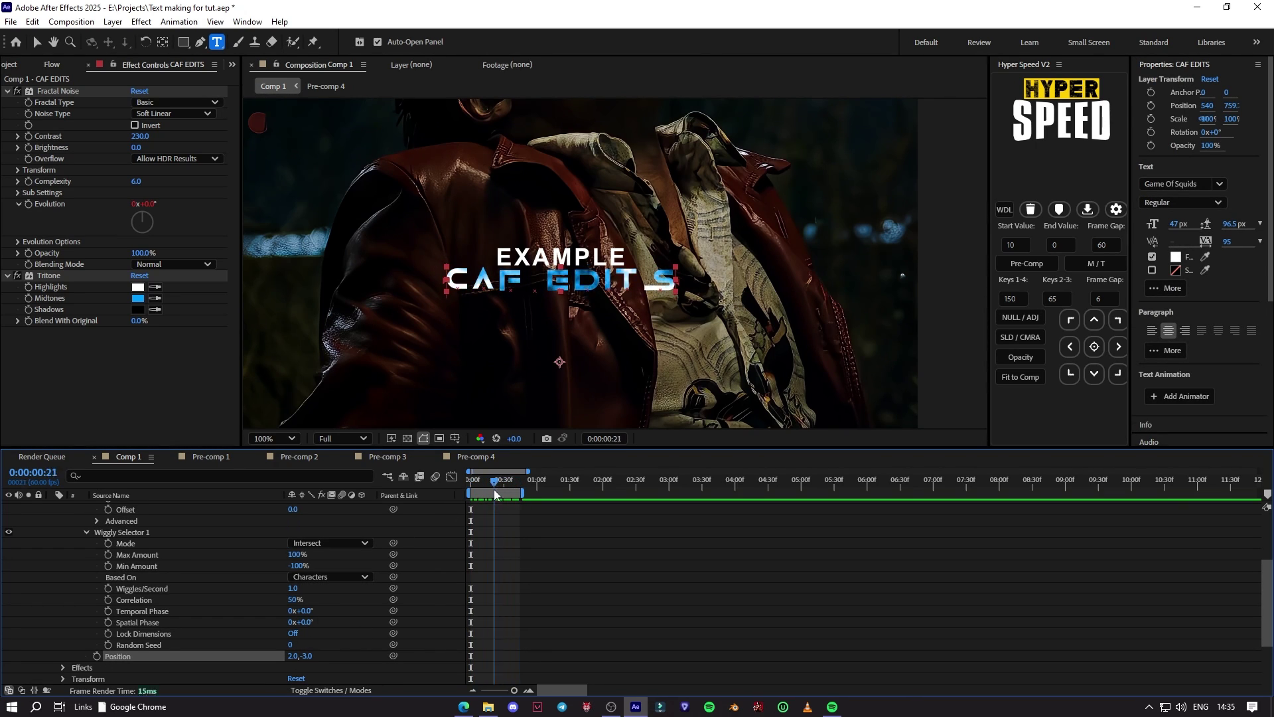
drag(494, 488, 459, 504)
Step: Try a negative Offset for Range Selector 1 on the CAF EDITS text
scroll(313, 597, up, 3)
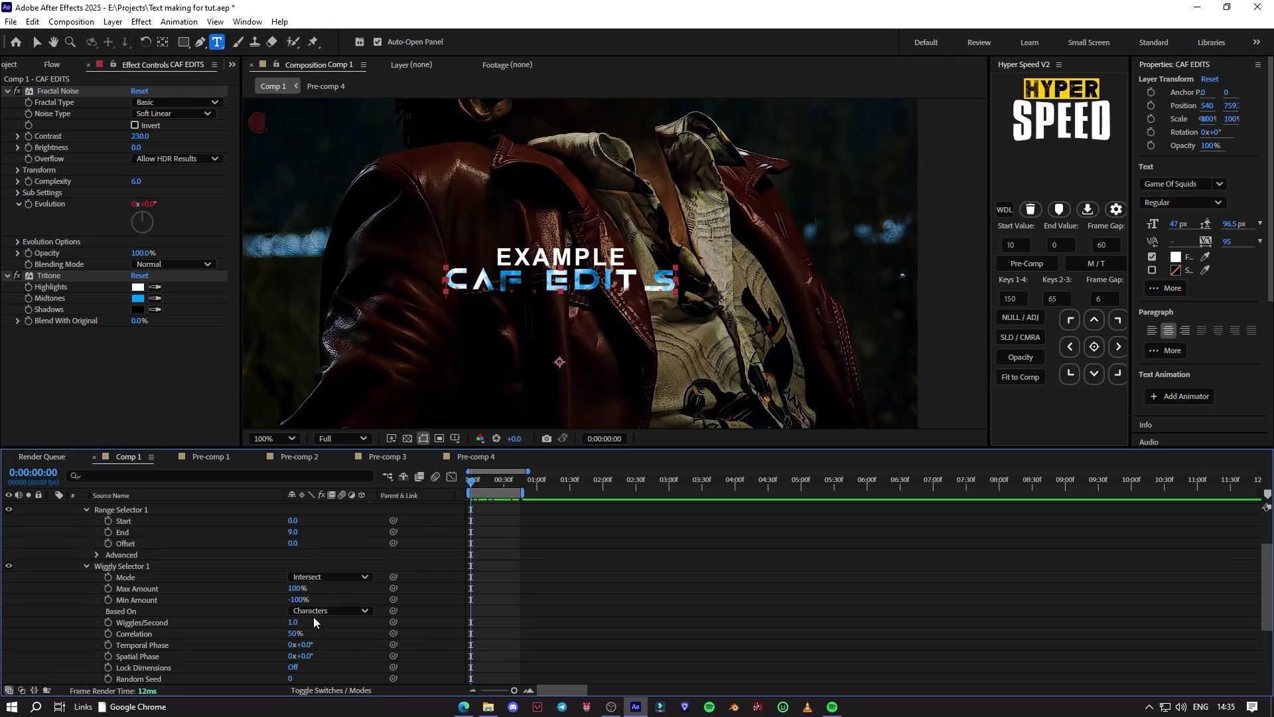
mouse_move(293, 576)
mouse_down()
mouse_move(307, 572)
mouse_move(297, 578)
mouse_up()
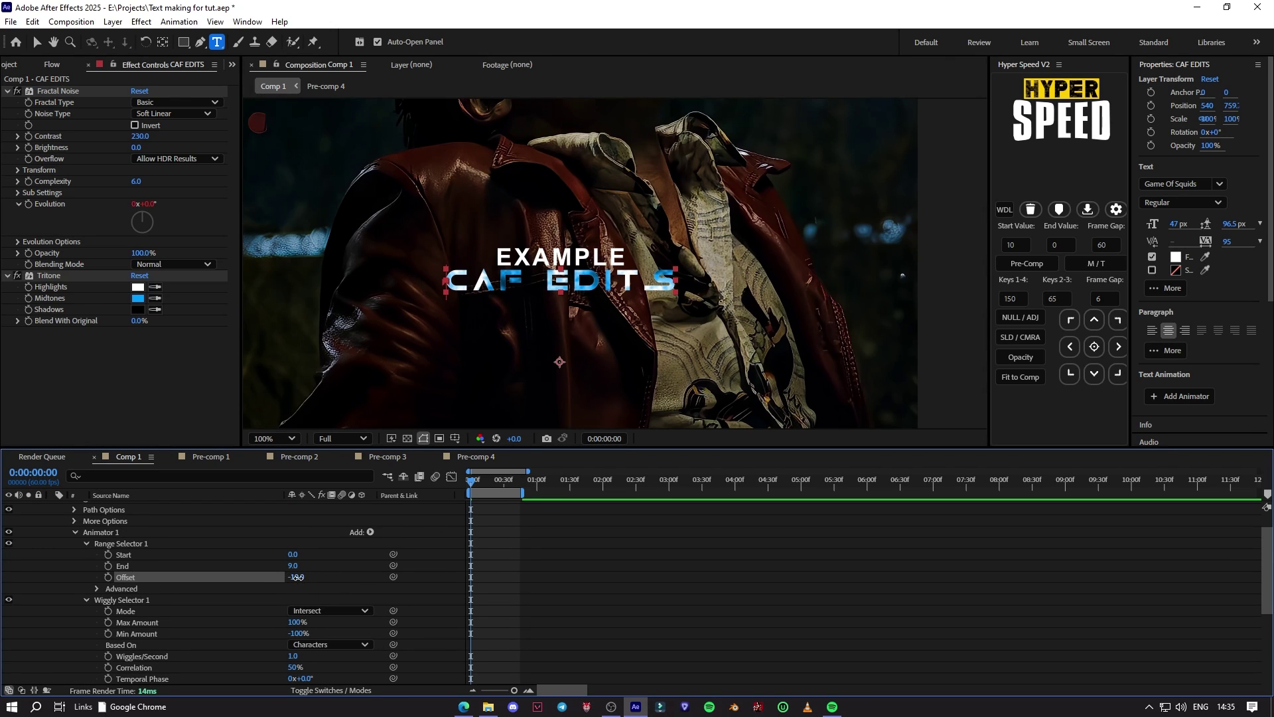
key(Return)
scroll(531, 584, up, 1)
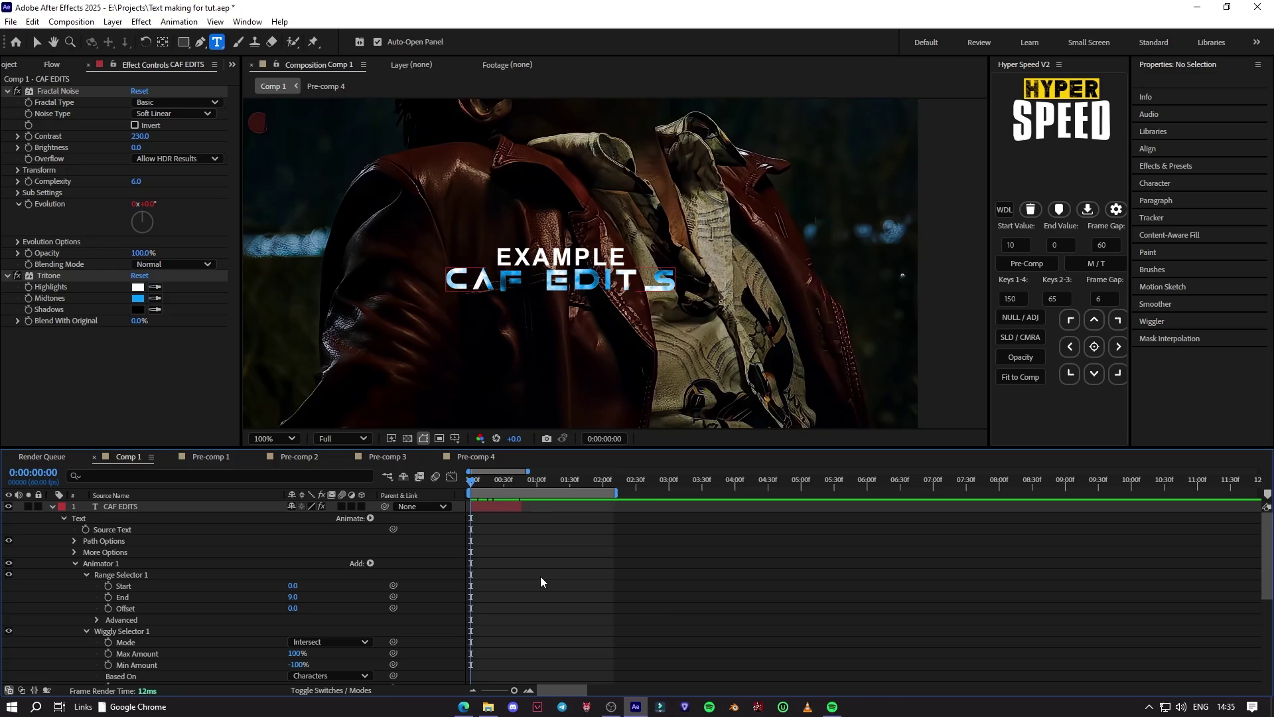
Step: Extend the work area to about 4:35, lengthen the EXAMPLE and CAF EDITS layers to about four seconds, and preview the titles
key(space)
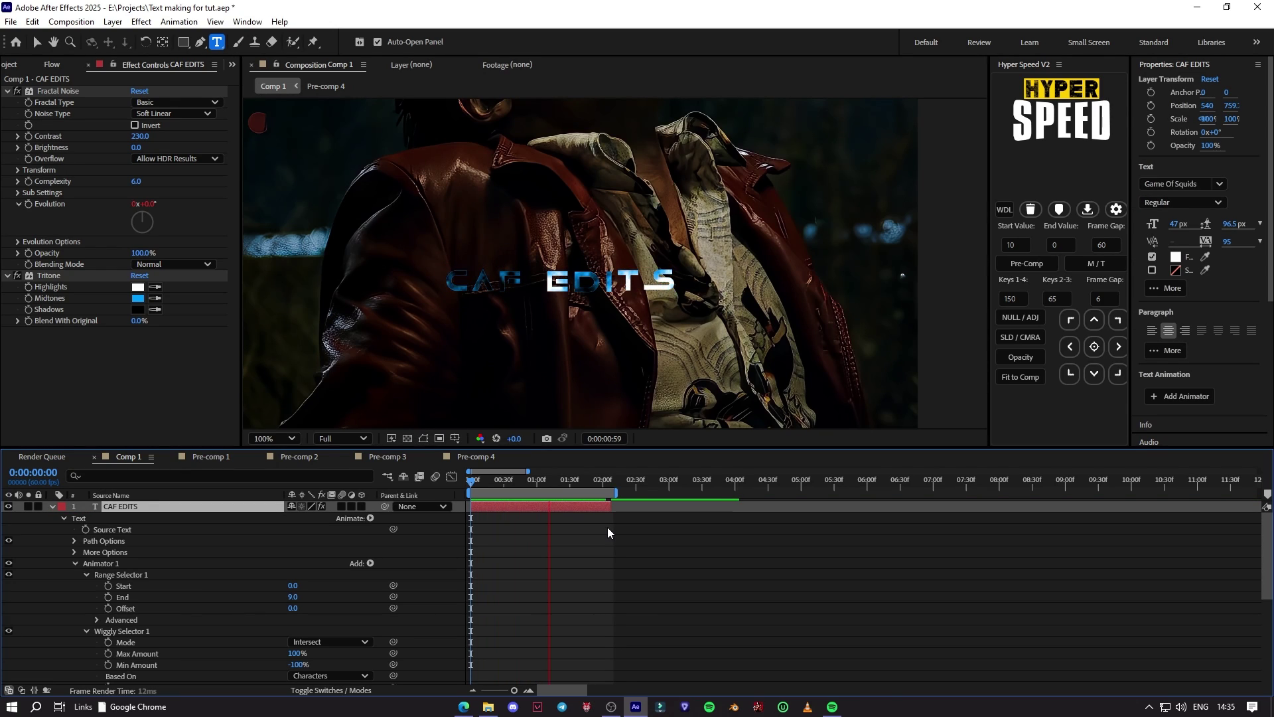
key(space)
drag(634, 491, 775, 491)
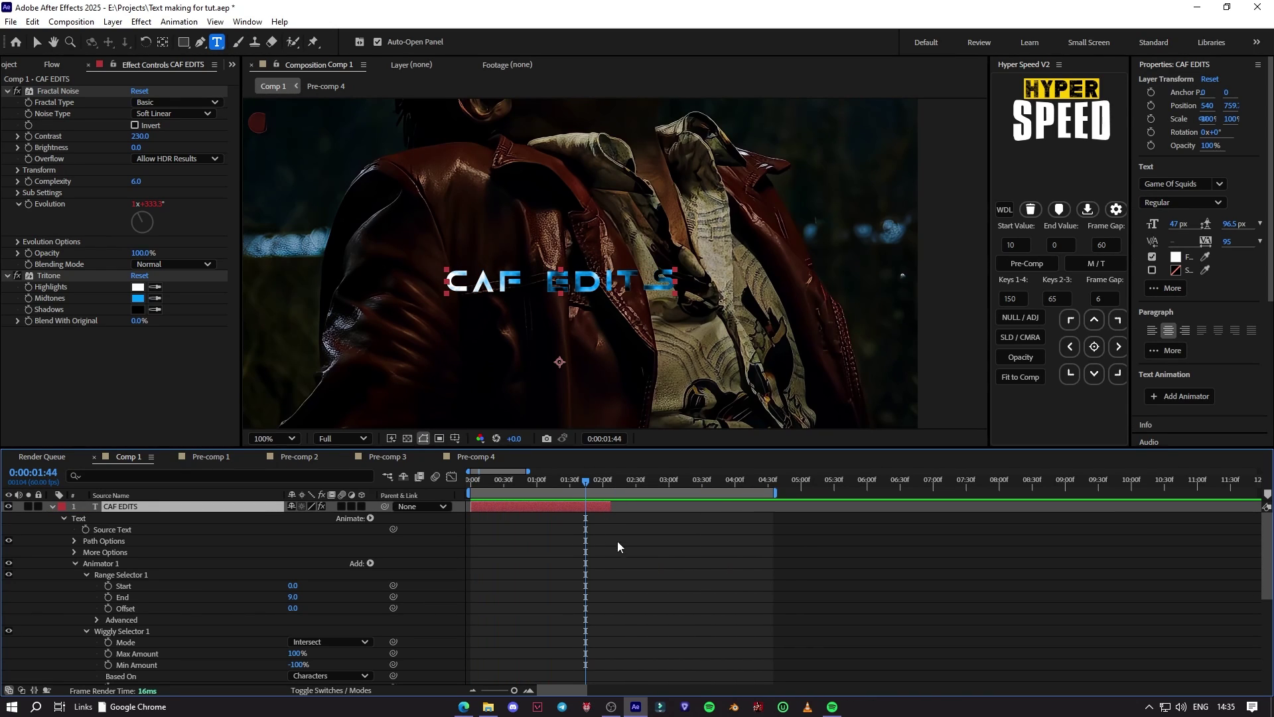
scroll(592, 528, down, 5)
drag(525, 650, 746, 651)
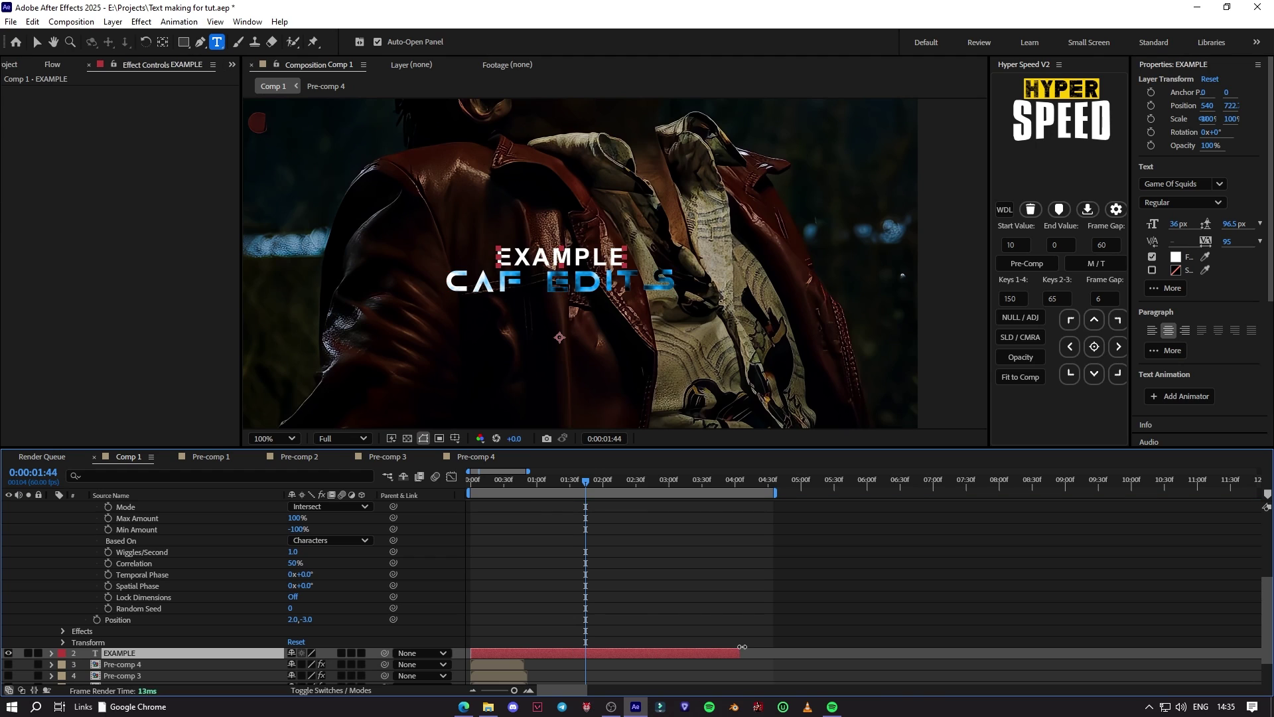
scroll(596, 529, up, 5)
drag(610, 505, 720, 506)
key(space)
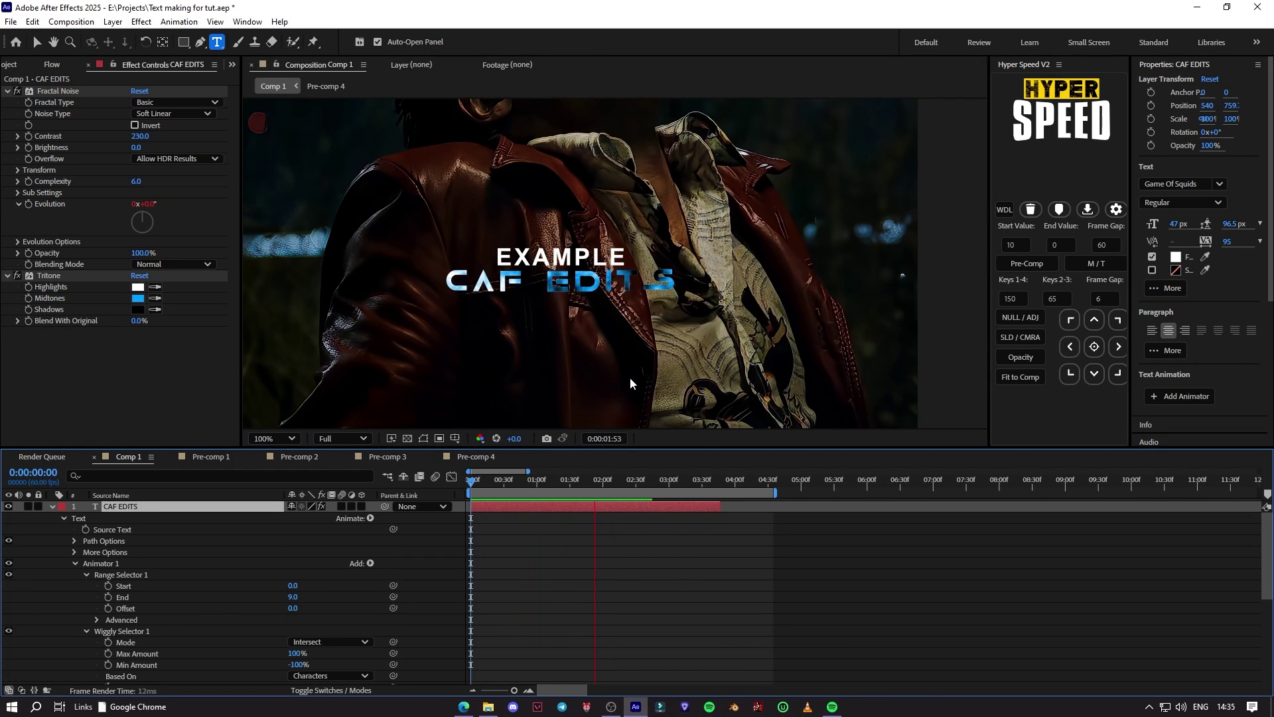
Step: Pre-compose the CAF EDITS and EXAMPLE layers, moving all attributes and matching the composition duration to their time span
scroll(631, 377, down, 2)
drag(713, 484, 524, 488)
click(600, 535)
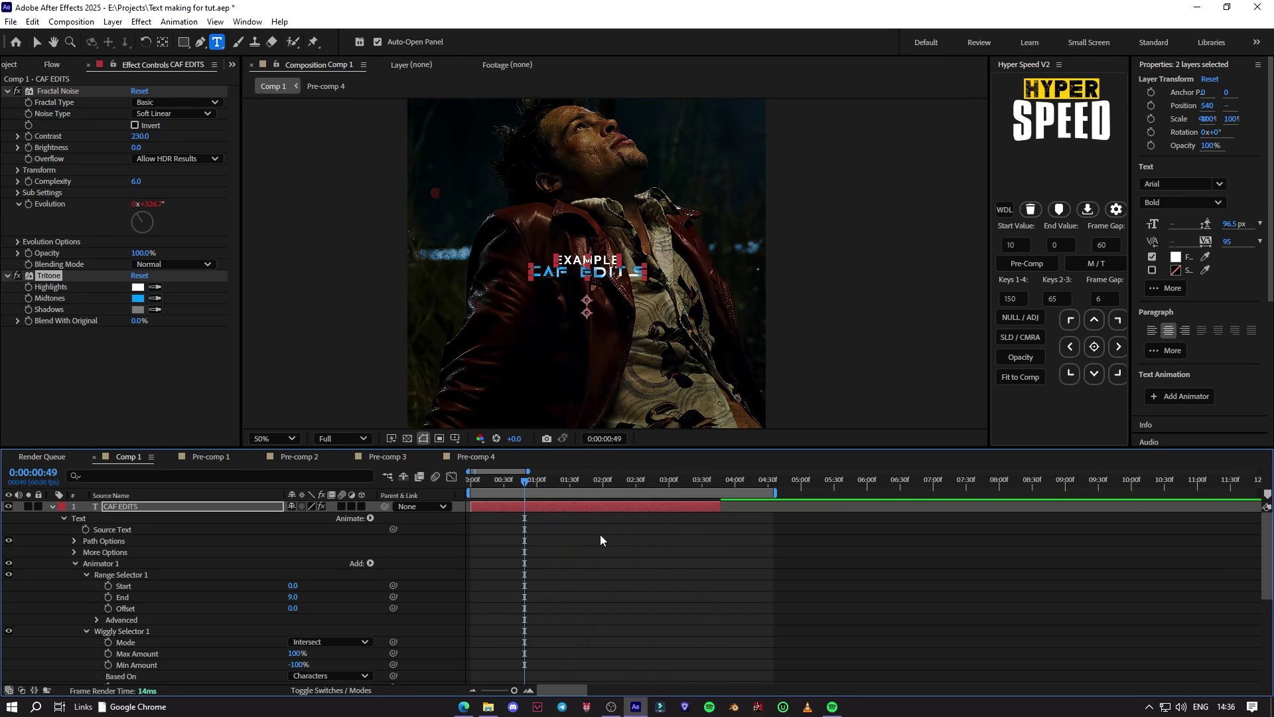
right_click(571, 505)
click(611, 451)
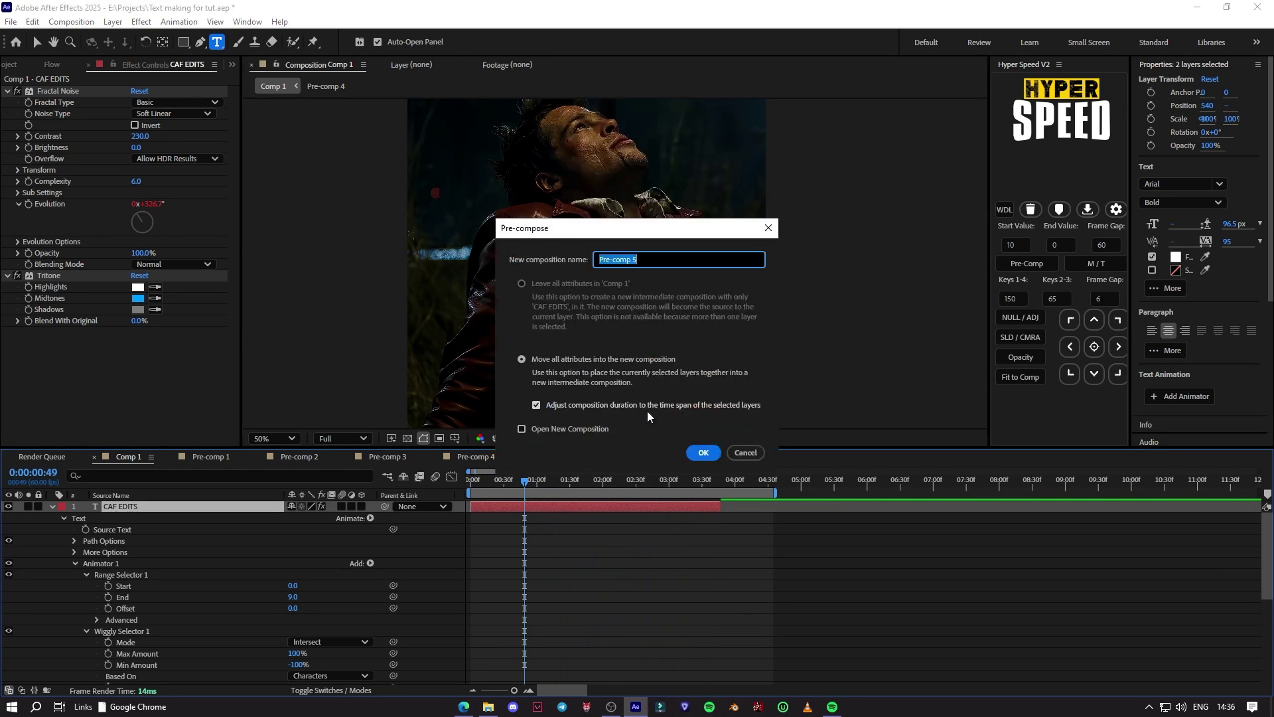
click(705, 449)
drag(535, 480, 457, 492)
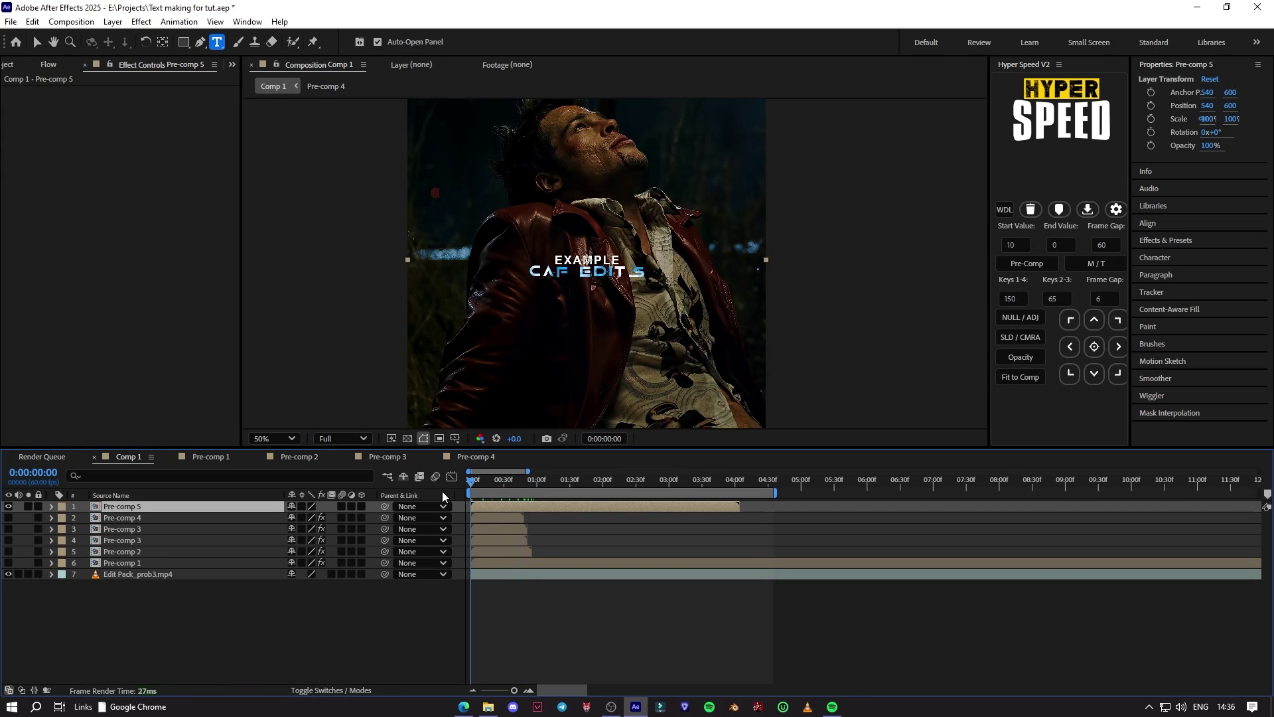
Step: Open Pre-comp 5, change the CAF EDITS layer's Tritone shadows colour to white, and return to Comp 1
double_click(495, 512)
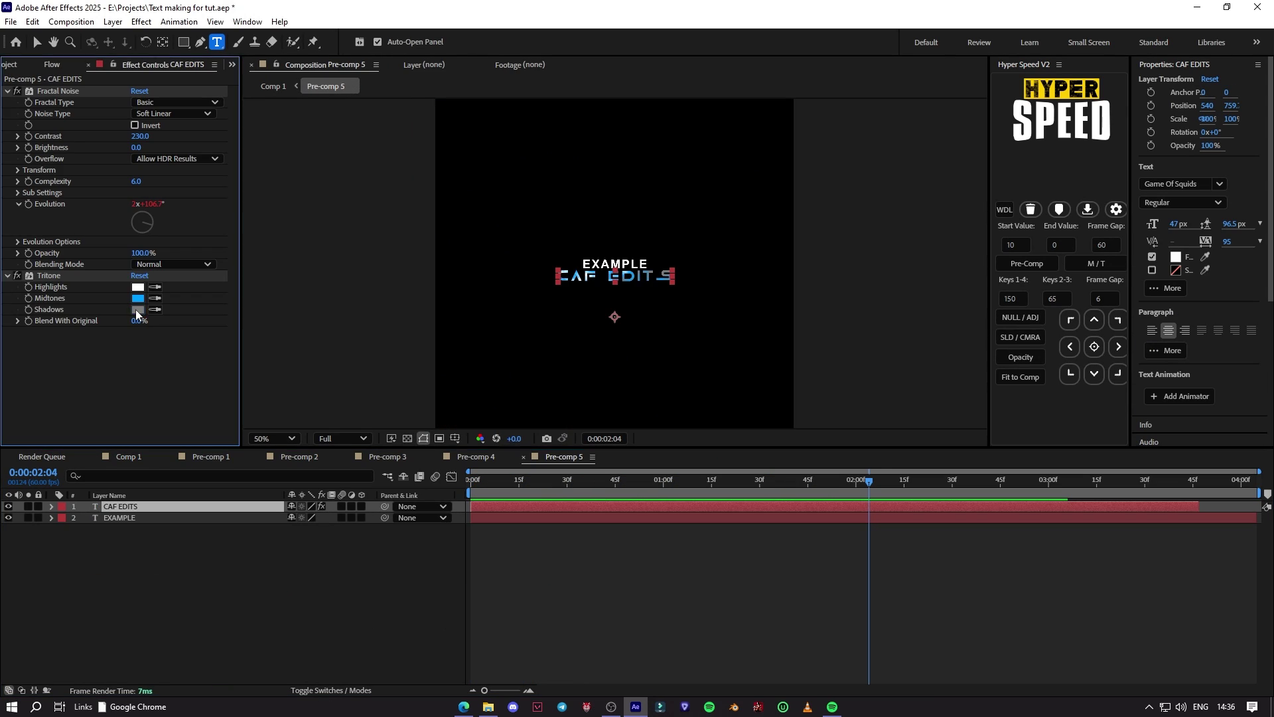
click(138, 309)
drag(512, 311, 479, 266)
click(768, 276)
drag(822, 481, 162, 492)
click(129, 456)
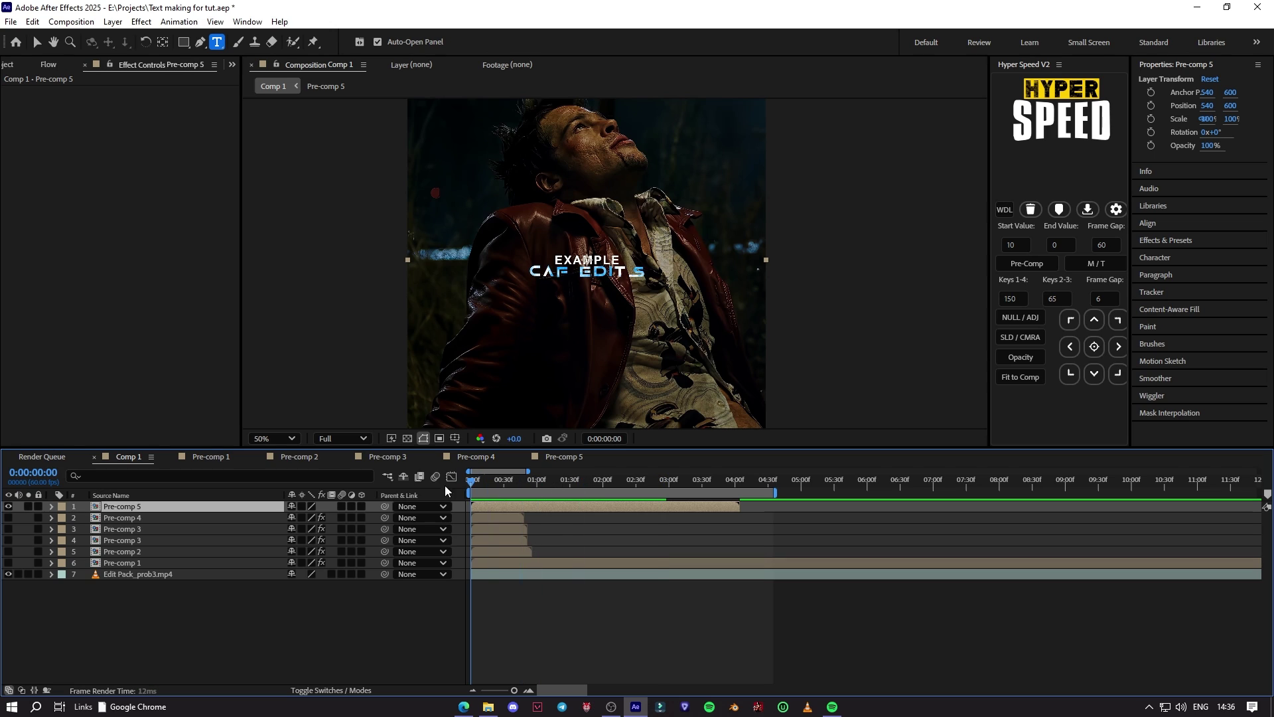
Step: Find the Deep Glow effect and apply it to Pre-comp 5 in Comp 1
click(1165, 240)
text(dee)
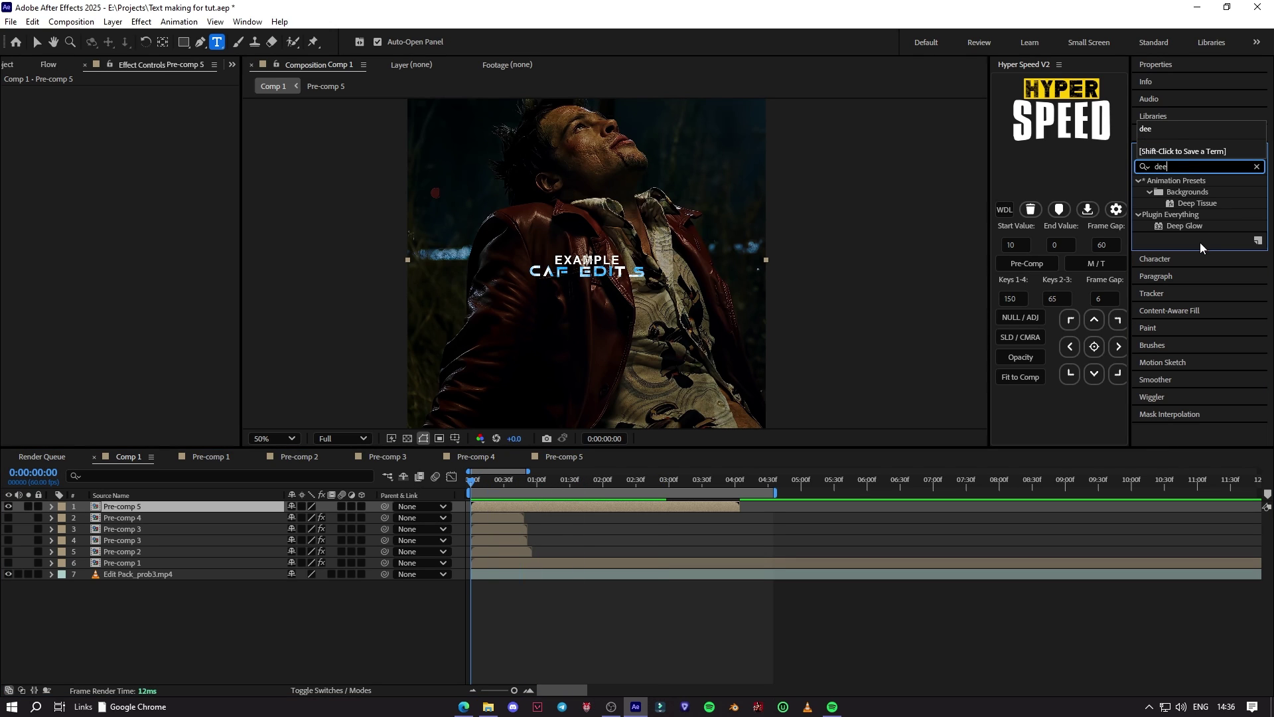
double_click(1184, 225)
key(v)
scroll(405, 228, up, 1)
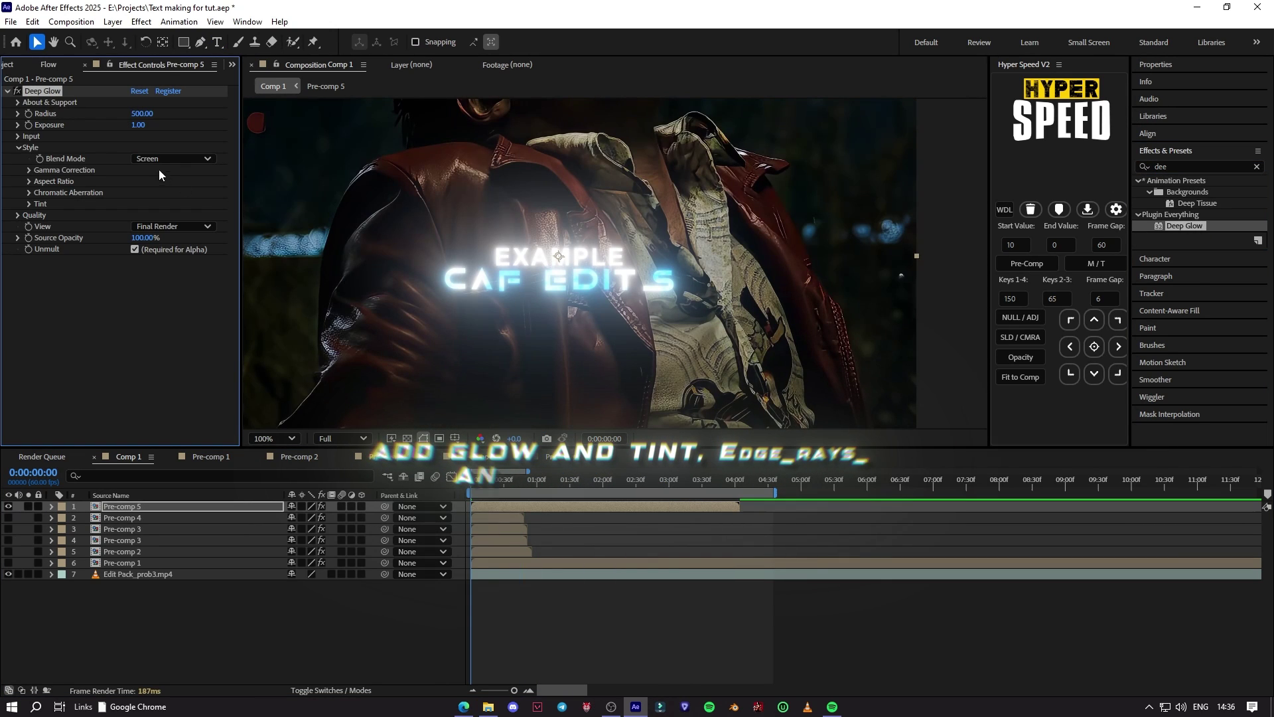
Step: Set Deep Glow's Exposure to 0.45 and raise its Radius to 874
click(138, 125)
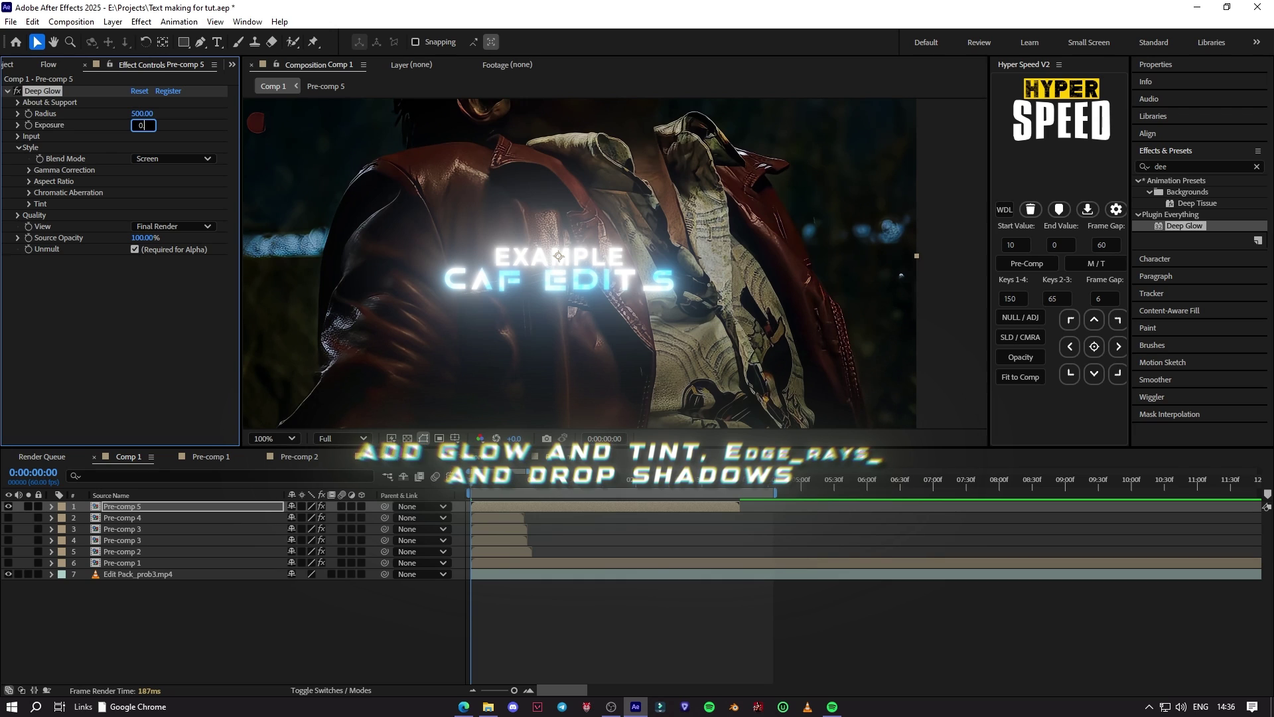
text(0.45)
key(Return)
drag(140, 113, 354, 116)
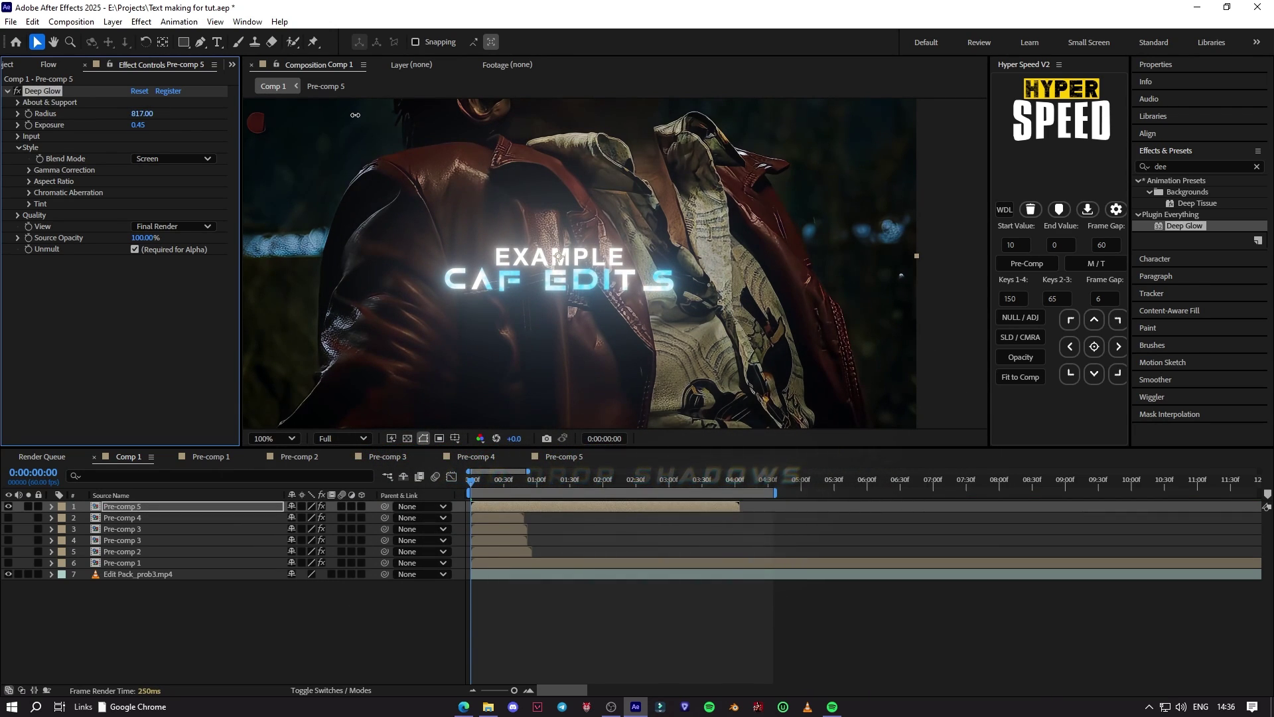
Step: Open Pre-comp 5, find the Bevel Alpha effect and apply it to the CAF EDITS layer
double_click(506, 508)
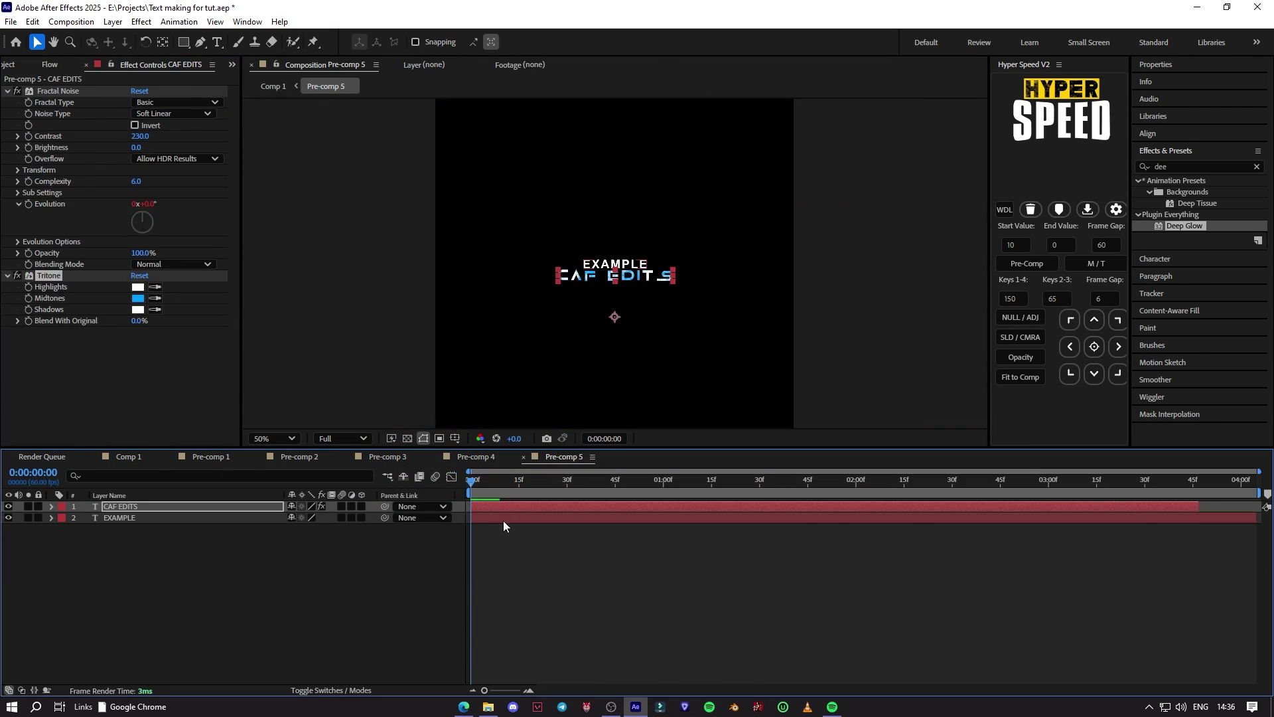
click(484, 526)
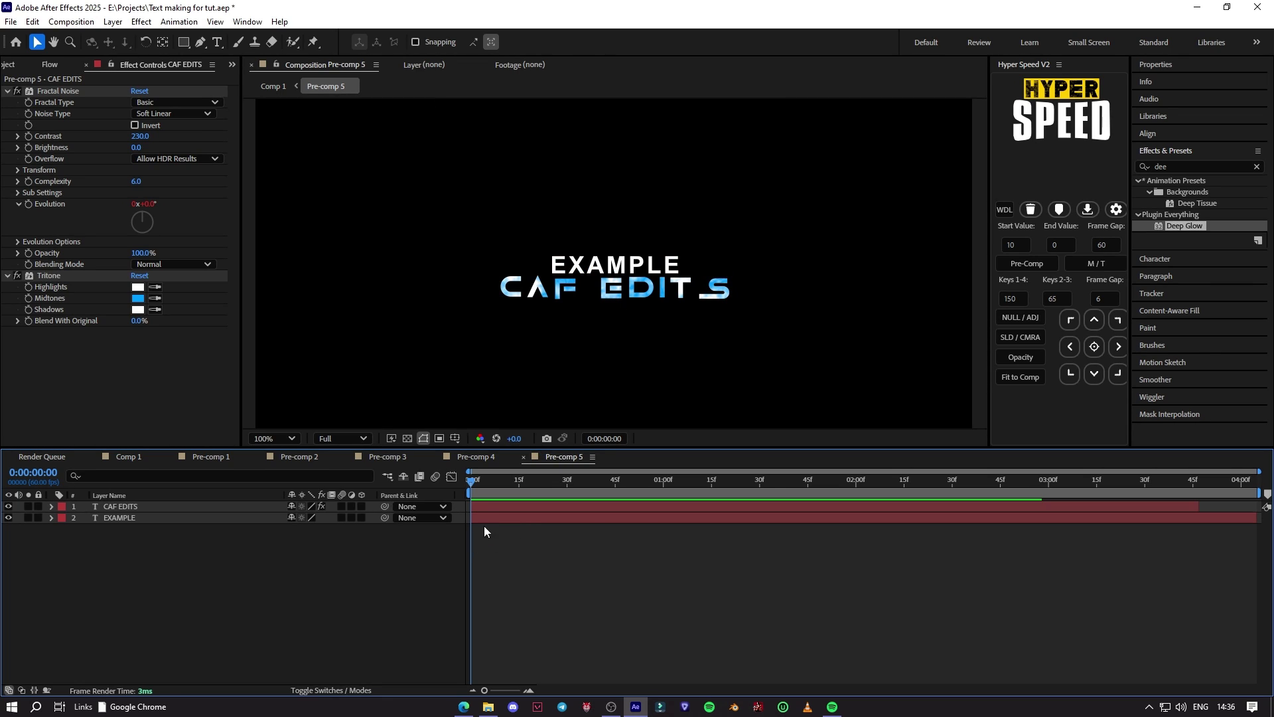
click(502, 506)
click(1193, 168)
key(BackSpace)
key(BackSpace)
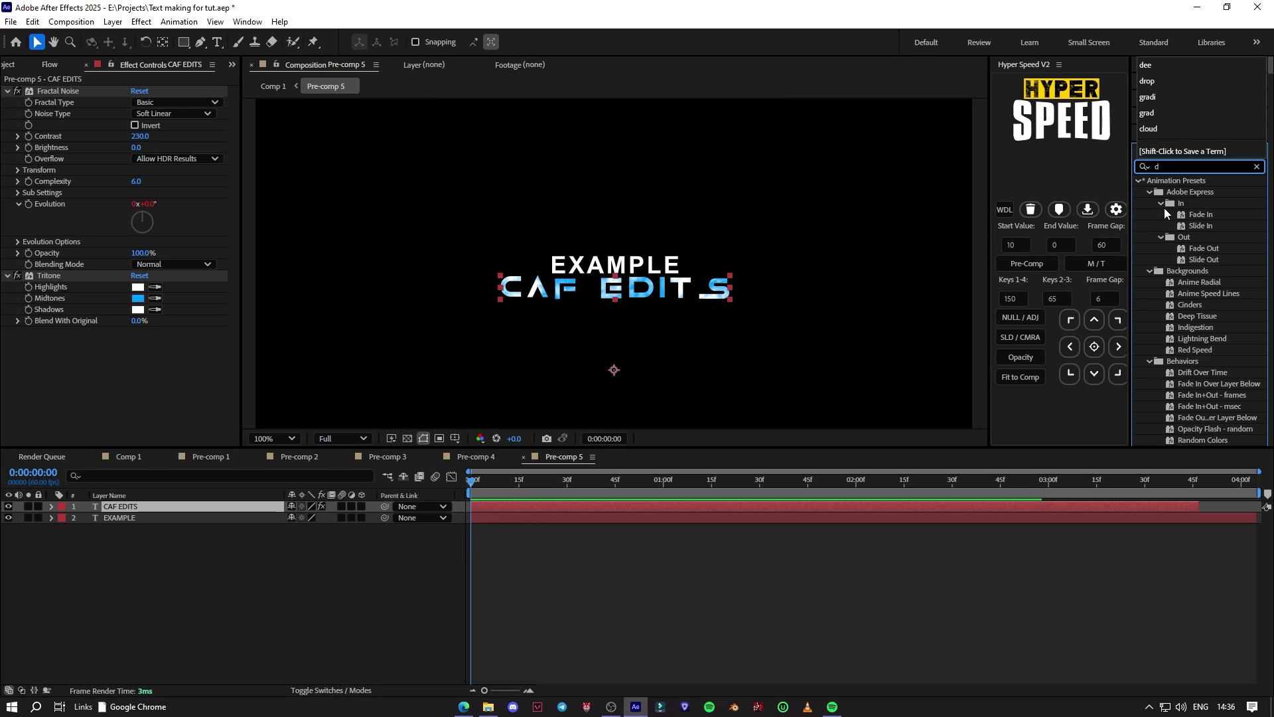
key(BackSpace)
text(eve)
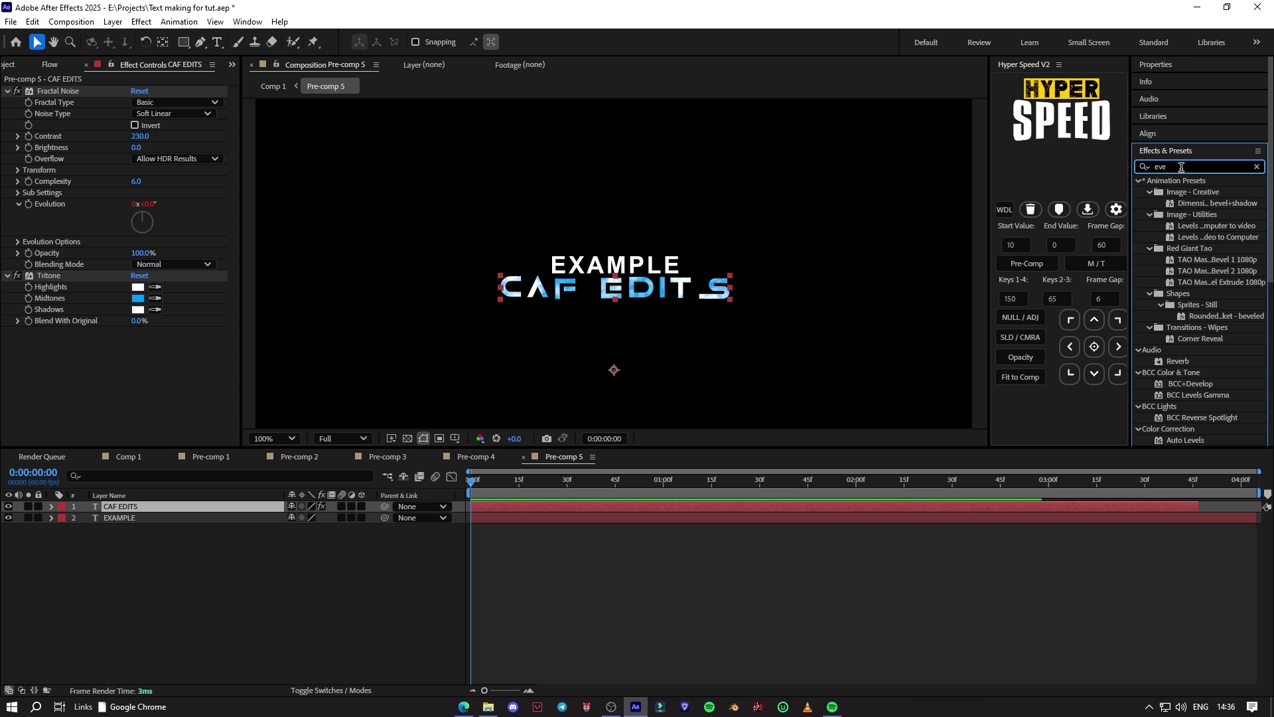
text(b)
double_click(1186, 304)
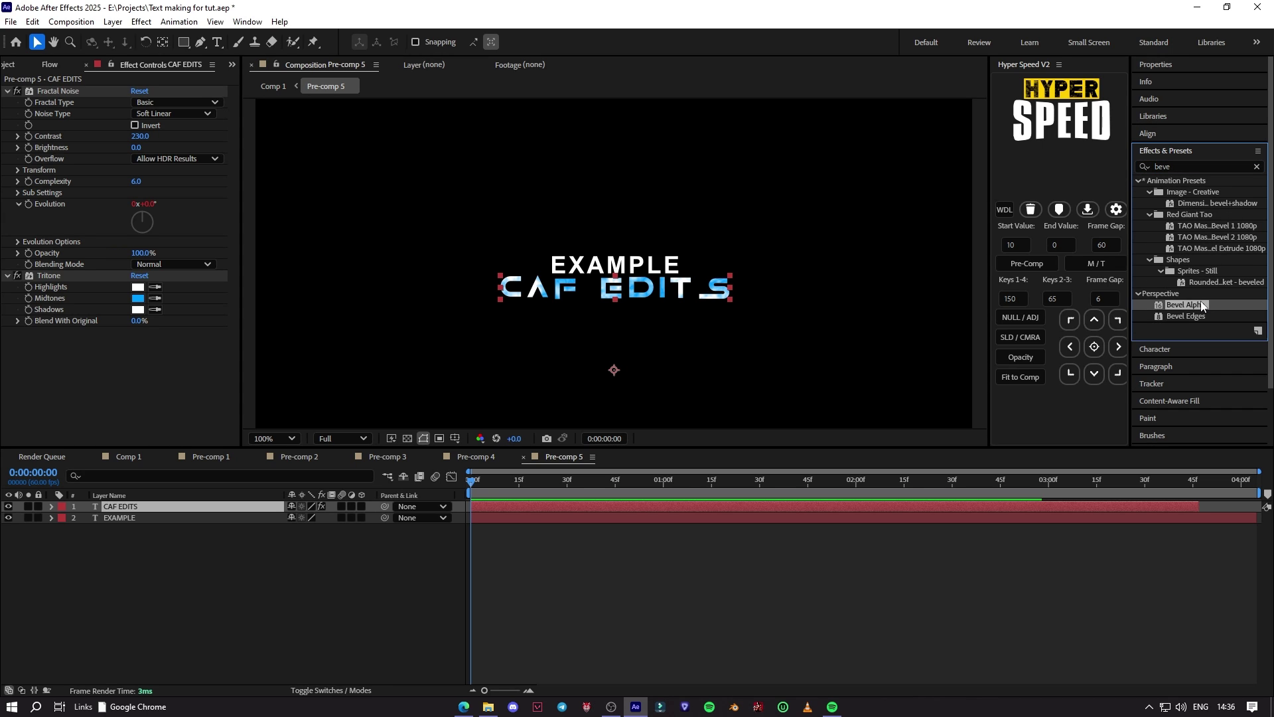
Step: Return to Comp 1, set Pre-comp 5's Deep Glow Radius to 920 and choose a bright blue Tint colour
click(151, 462)
click(30, 205)
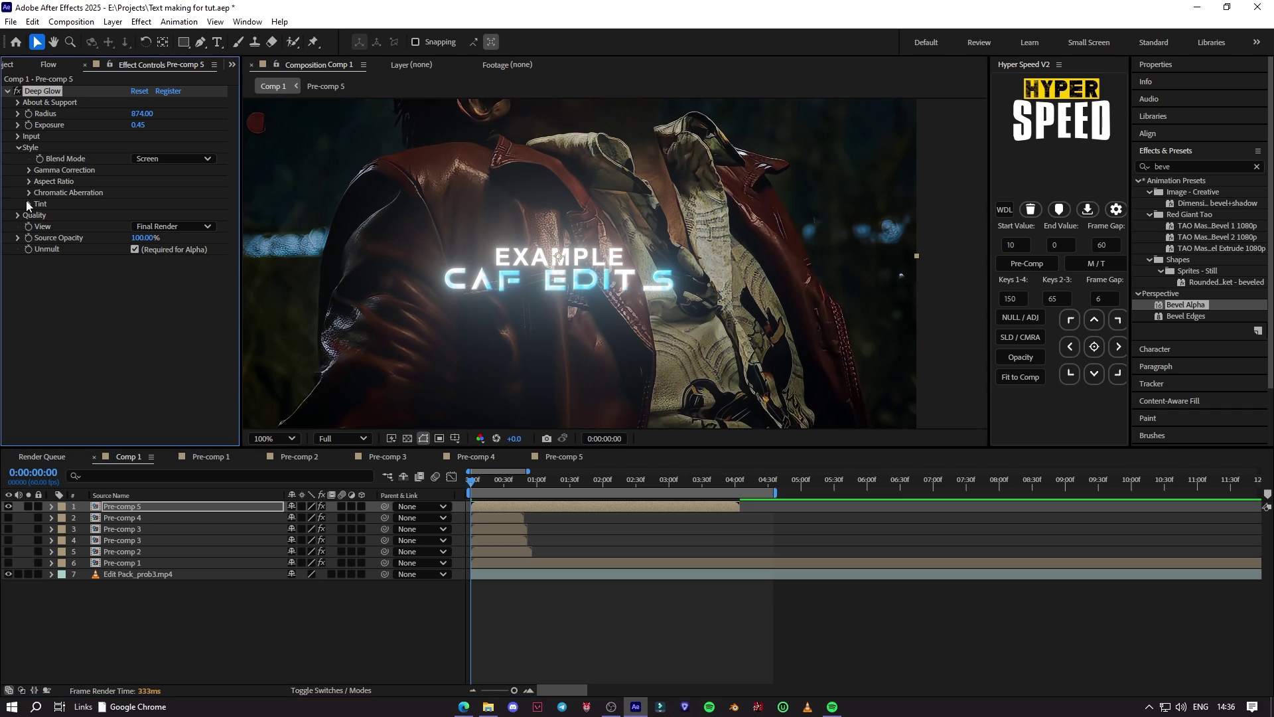
drag(143, 113, 173, 113)
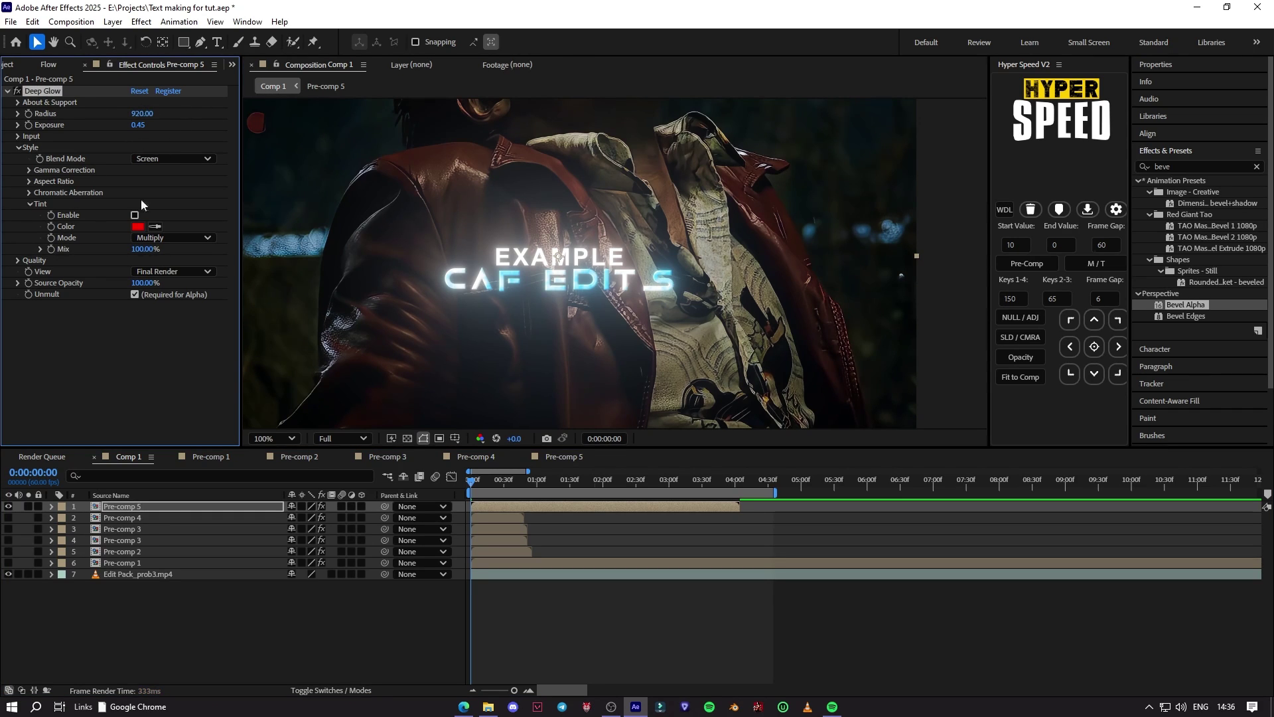
click(138, 236)
click(138, 226)
click(679, 356)
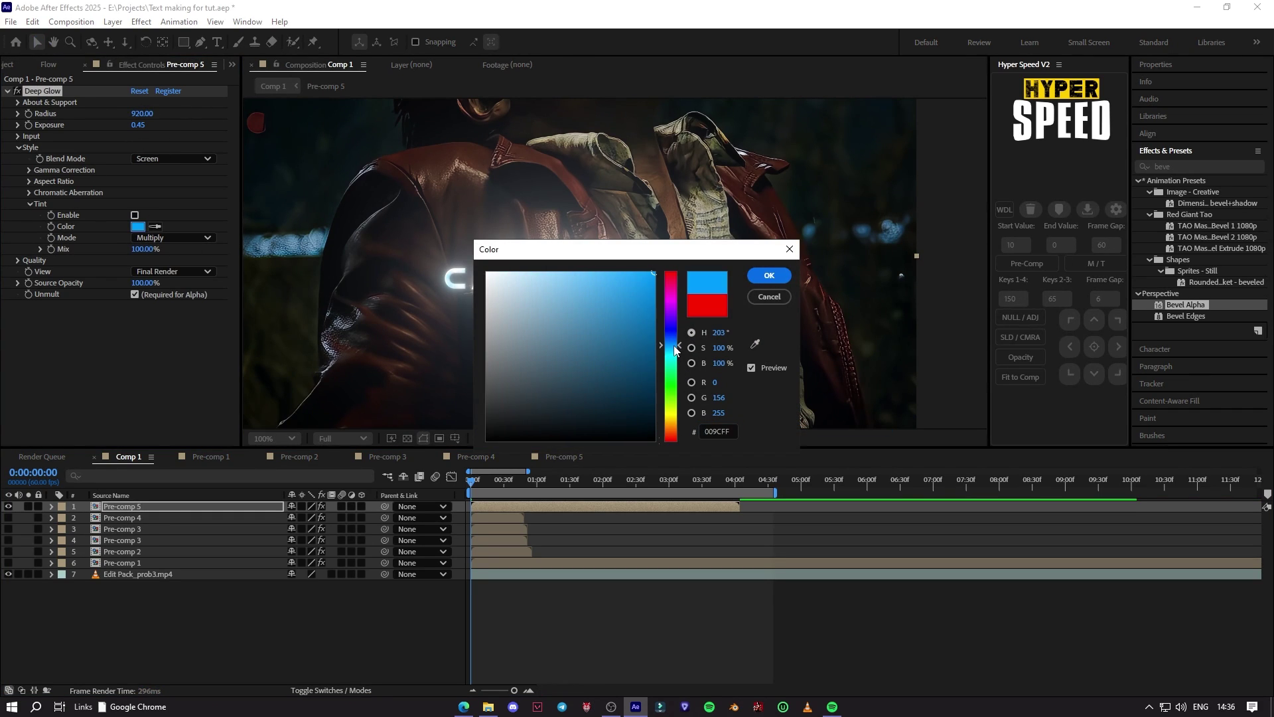
click(769, 277)
Step: Enable the Deep Glow tint in Soft Light mode, set its Mix to 77%, refine the blue colour and preview the title
click(153, 238)
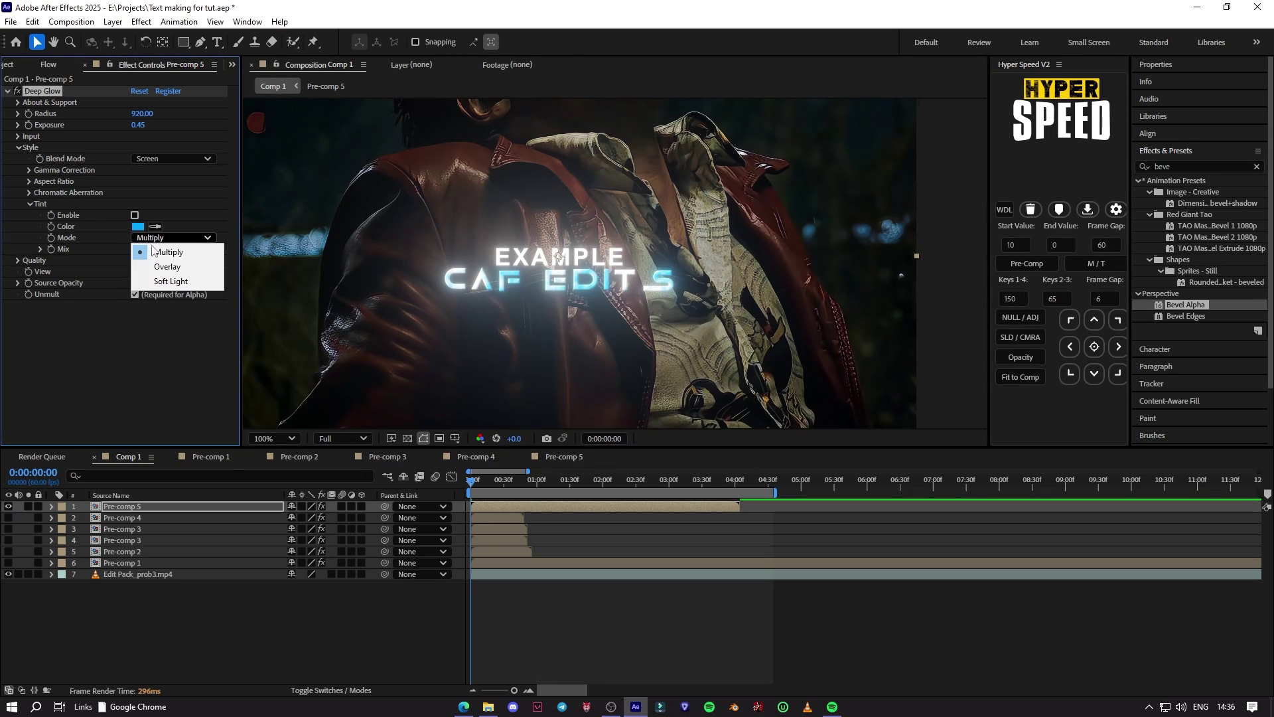
click(153, 282)
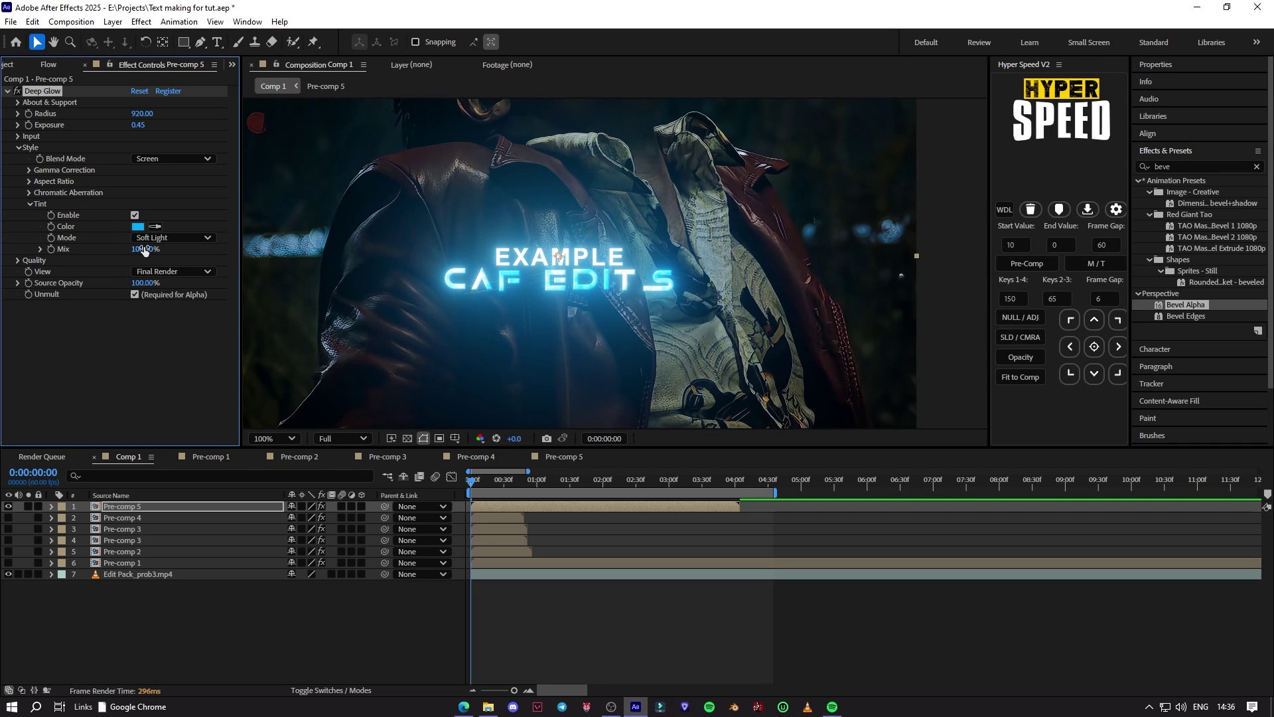
drag(130, 249, 142, 249)
click(138, 226)
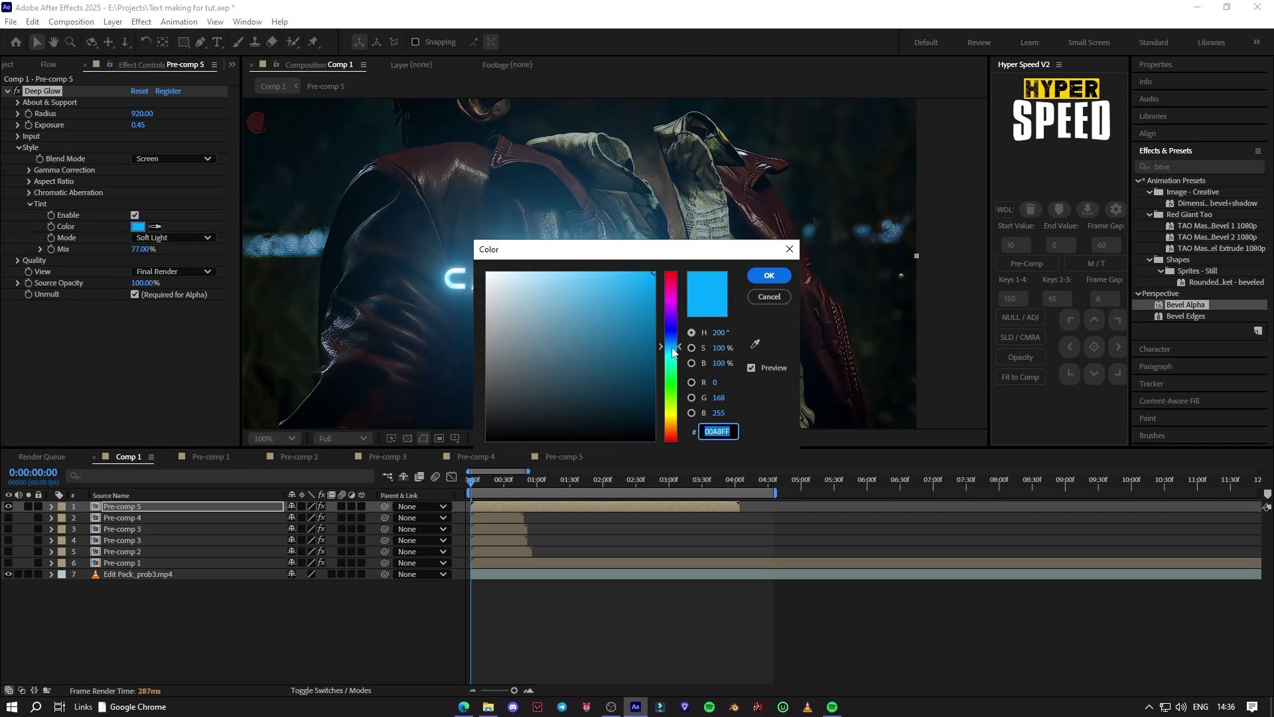
drag(672, 351, 670, 349)
click(771, 276)
scroll(598, 398, down, 1)
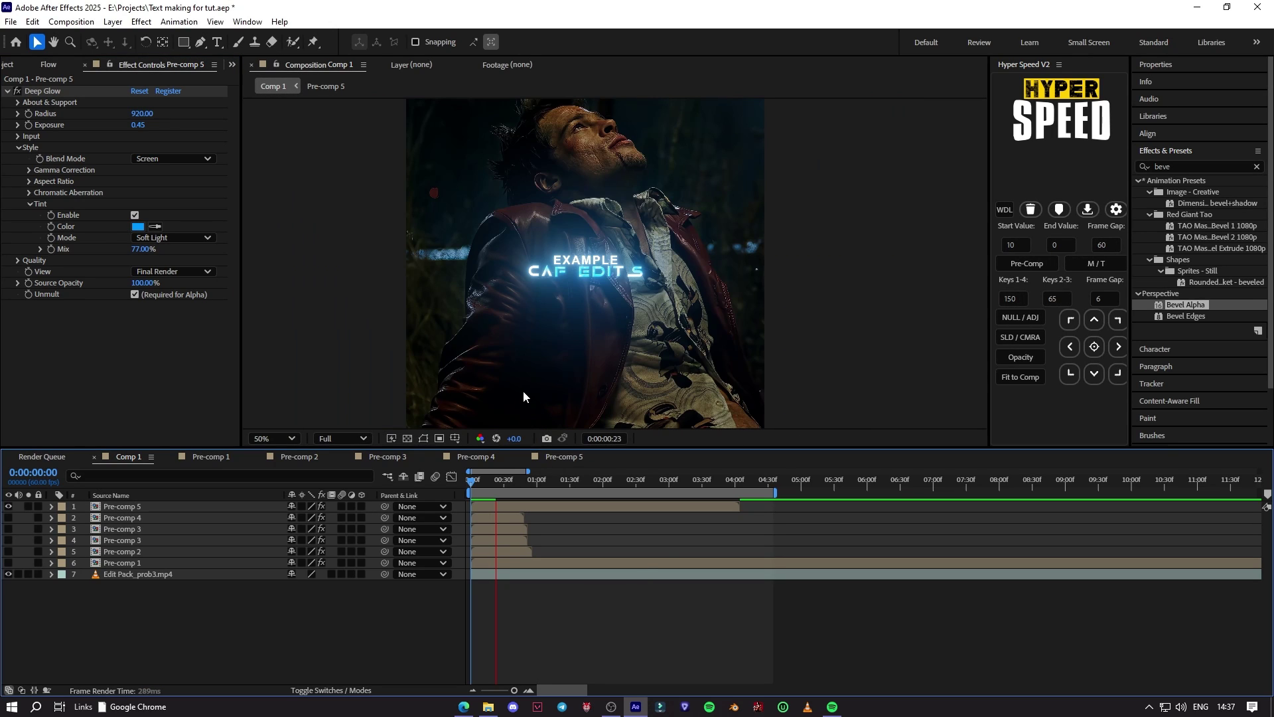
click(496, 479)
Step: Find the Drop Shadow effect, apply it to Pre-comp 5 below Deep Glow and set its Opacity to 100%
click(1186, 165)
text(drop)
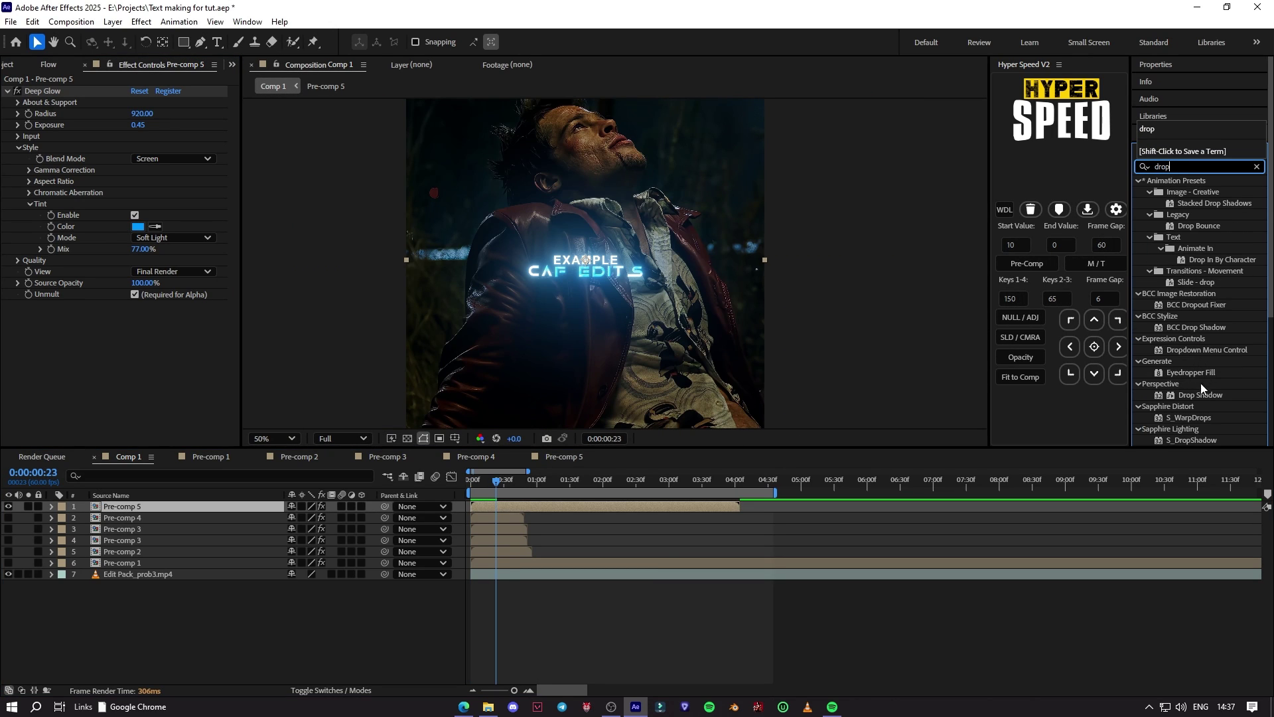
drag(1200, 394, 140, 339)
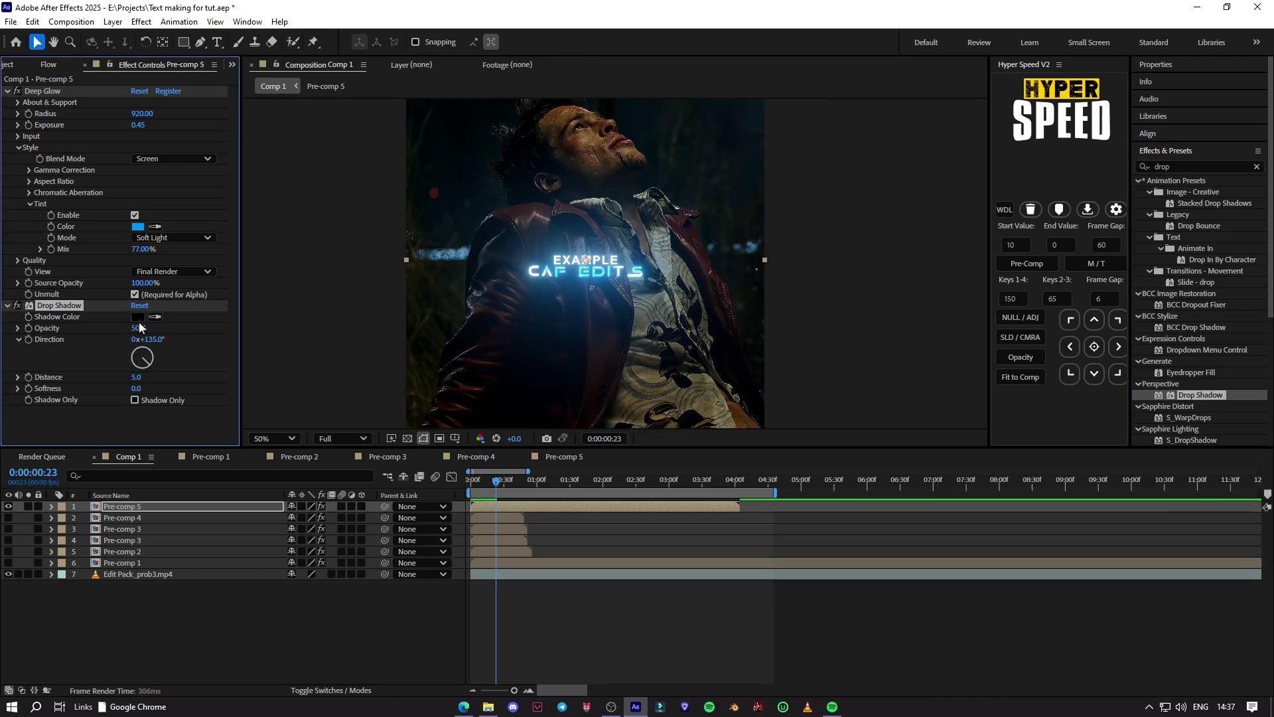
scroll(515, 308, up, 4)
scroll(379, 343, down, 2)
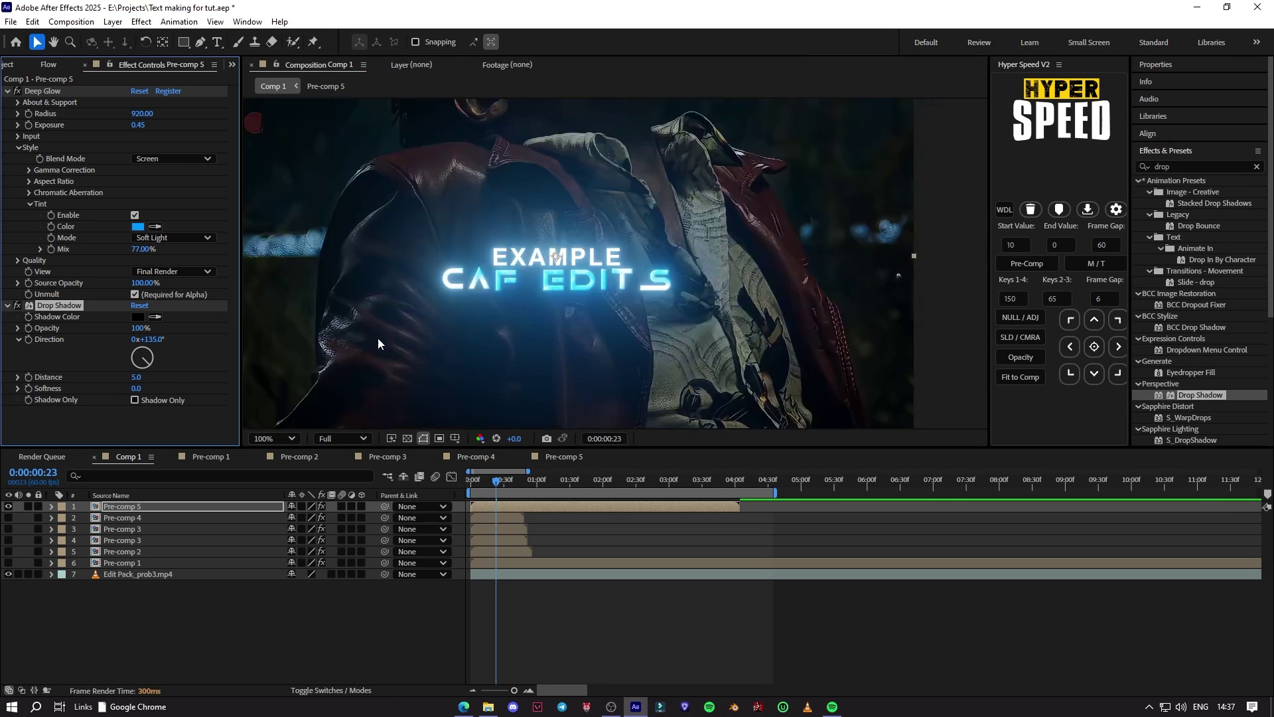
Step: Add one more Drop Shadow above Deep Glow and another at the end of Pre-comp 5's effect stack, and preview the title
drag(1156, 401, 60, 93)
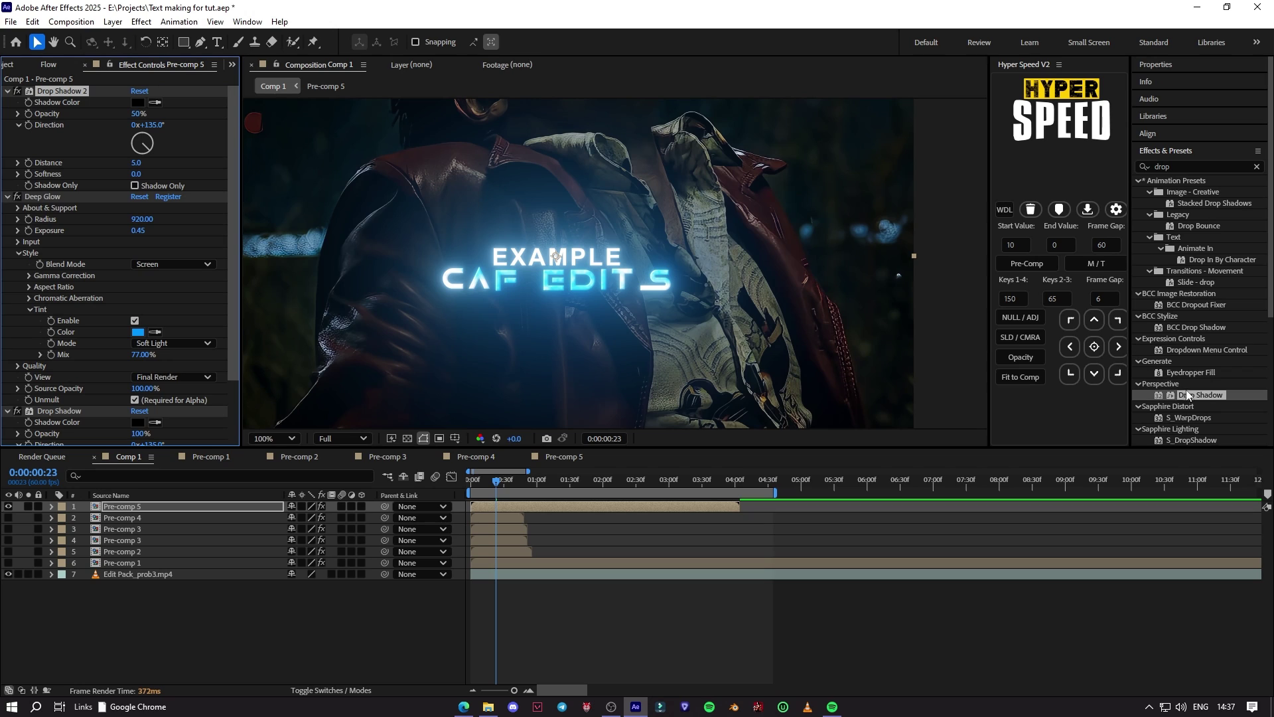
drag(1188, 397, 152, 428)
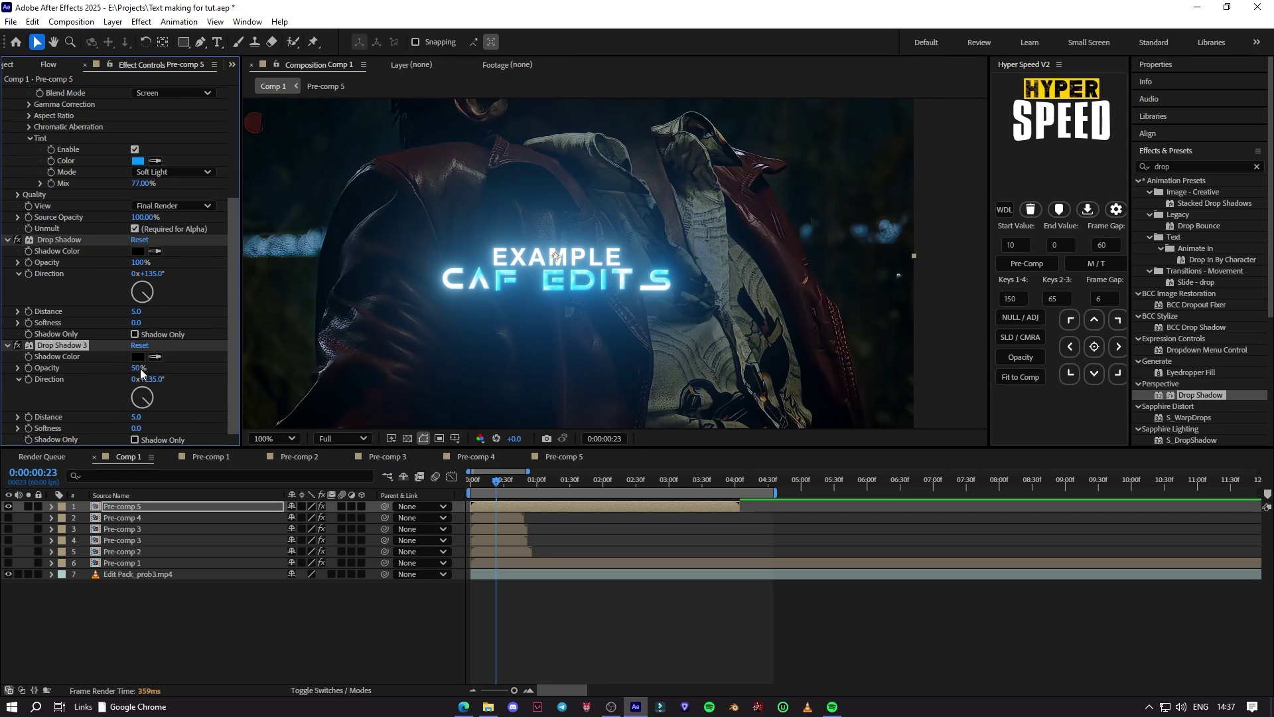
click(590, 595)
scroll(576, 292, down, 1)
scroll(589, 309, up, 1)
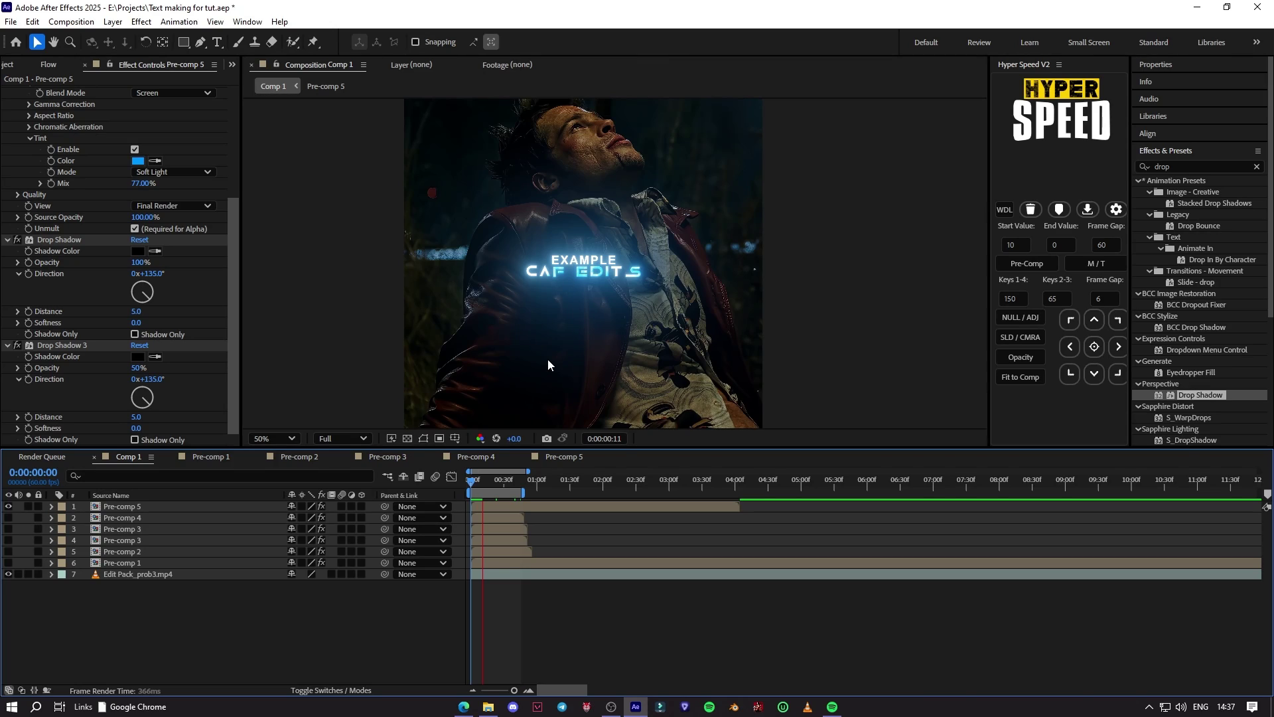
Step: Find the S_EdgeRays effect and apply it to Pre-comp 5 between Deep Glow and the Drop Shadow below it
click(503, 503)
click(1177, 170)
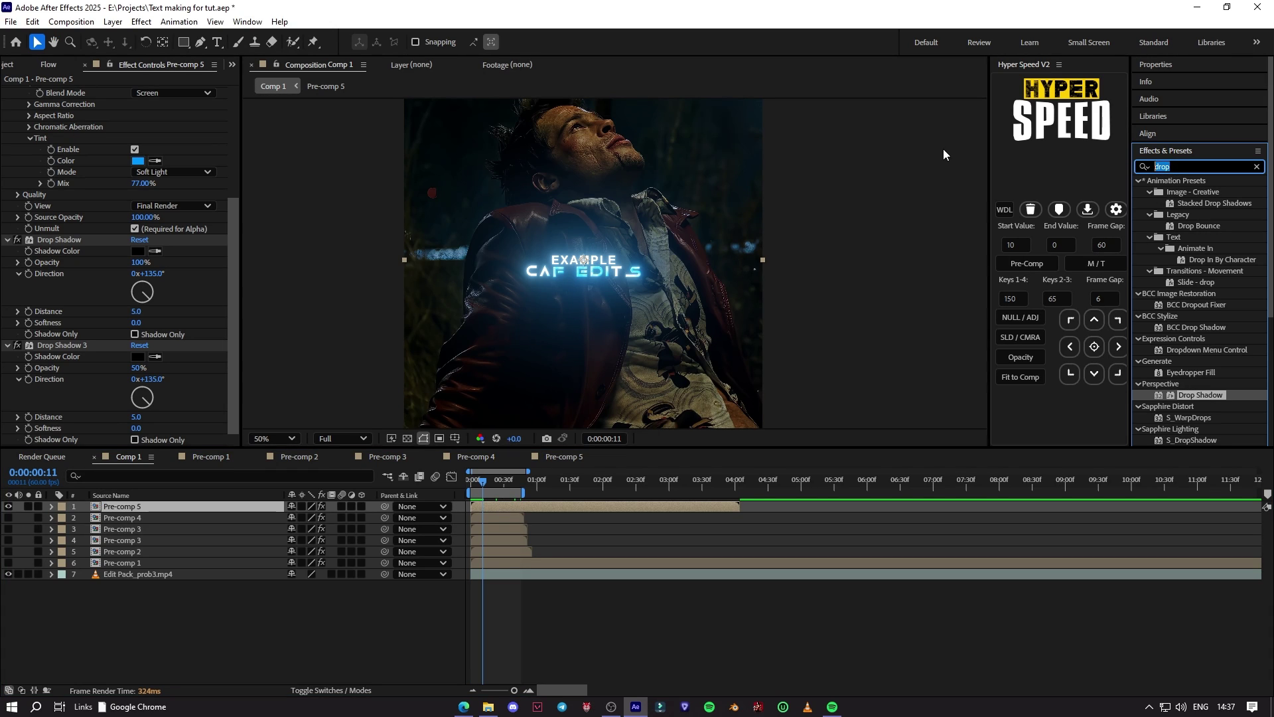
text(edge)
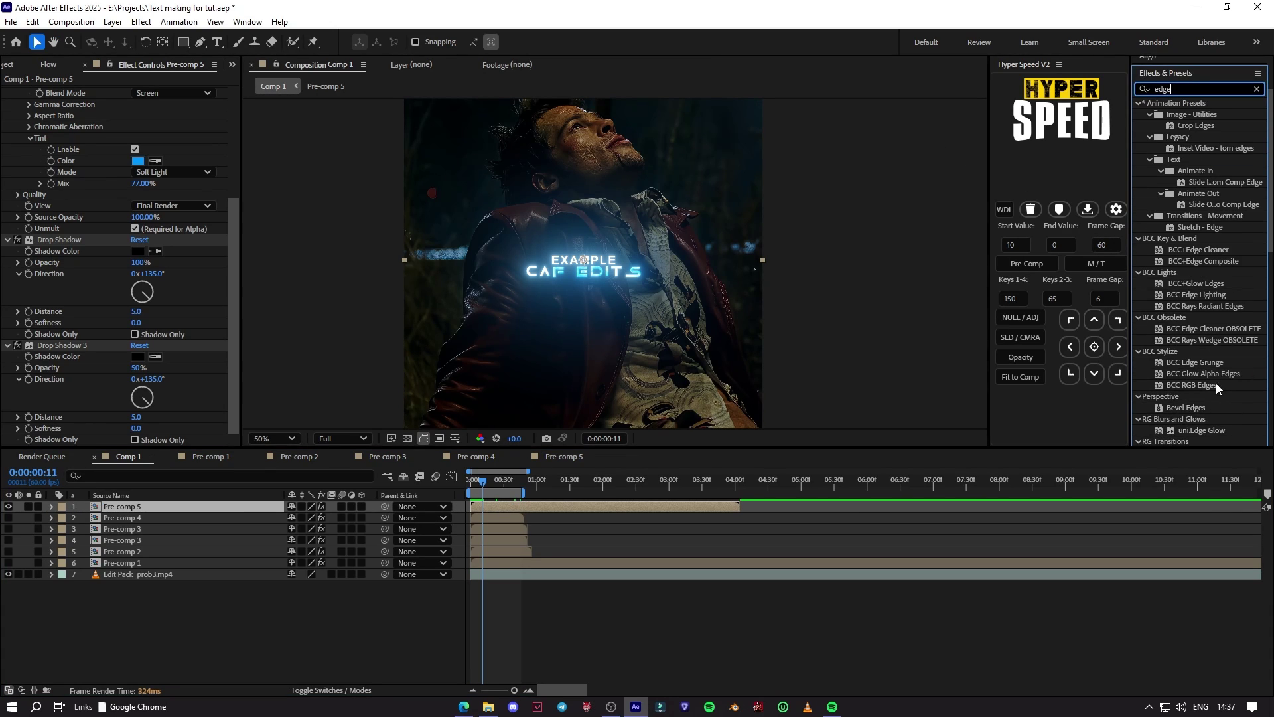
scroll(1193, 398, down, 5)
drag(1189, 398, 584, 265)
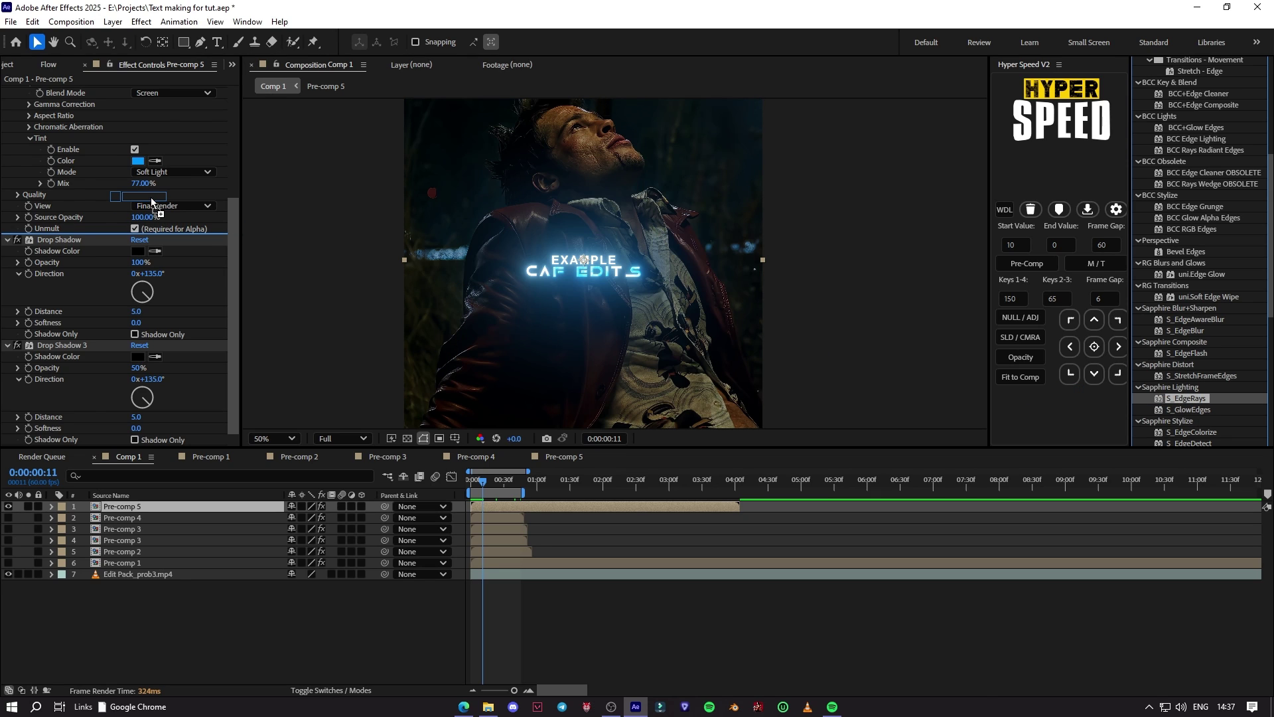
scroll(162, 227, up, 1)
scroll(162, 227, up, 1)
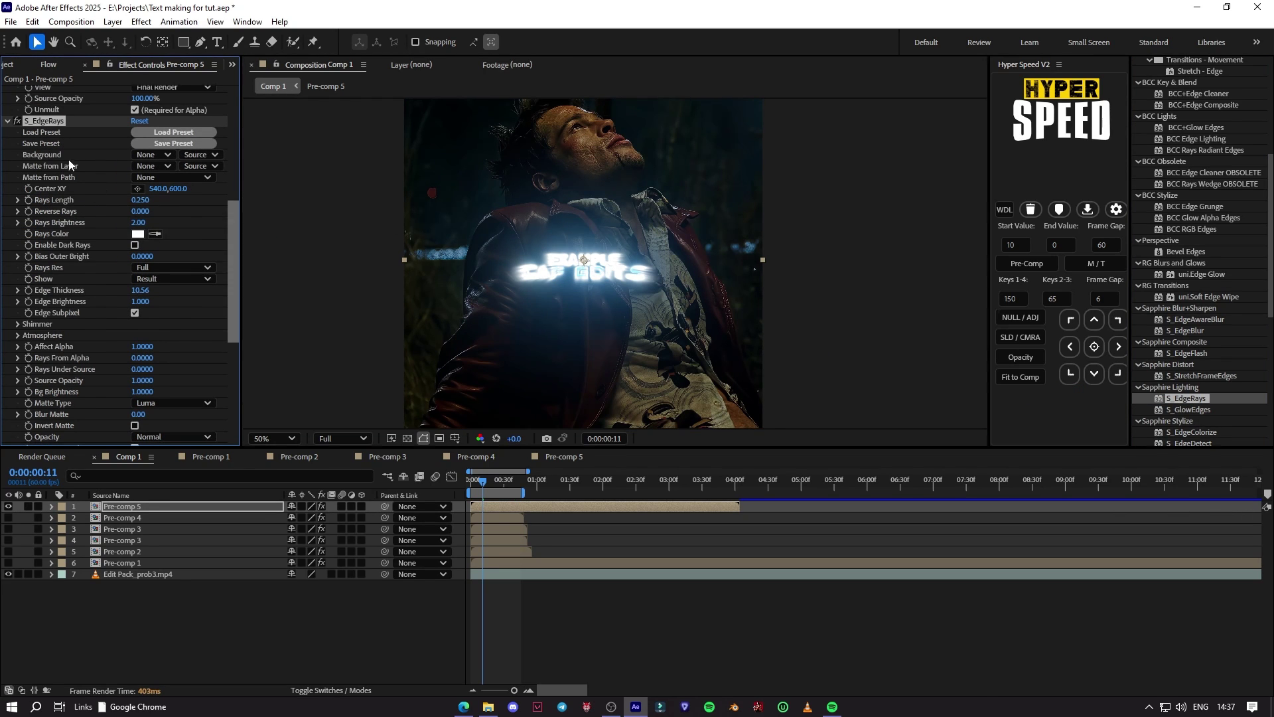
Step: Change the S_EdgeRays Rays Color to a light blue
key(period)
click(138, 249)
click(669, 353)
click(551, 282)
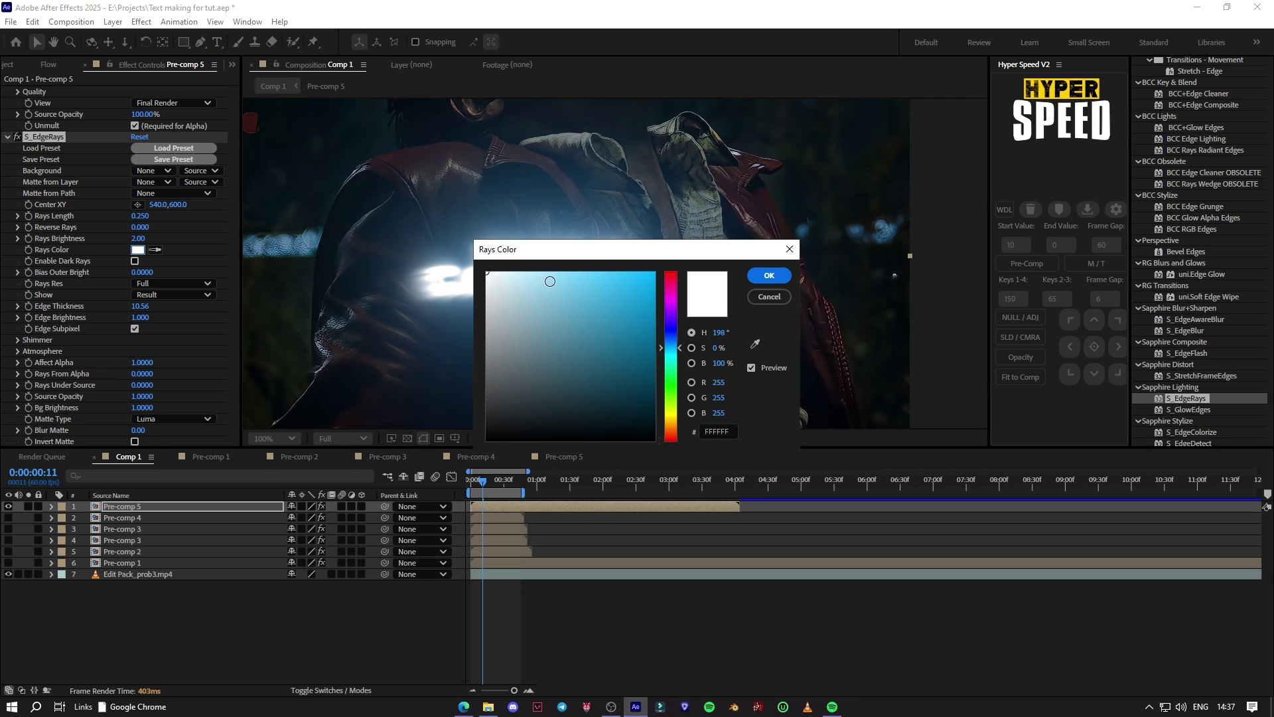
click(769, 275)
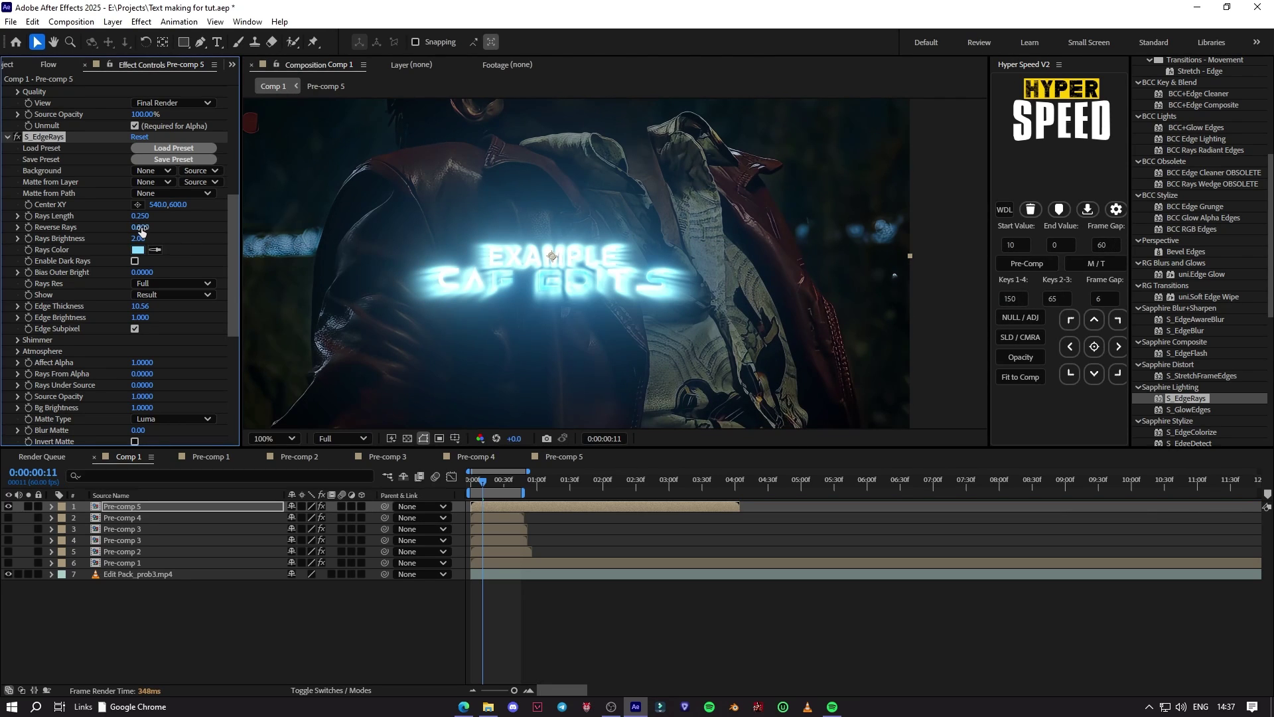
Step: Reduce the S_EdgeRays Rays Brightness, trying 1.00 and 0.10 before entering 0.30
text(1)
key(Return)
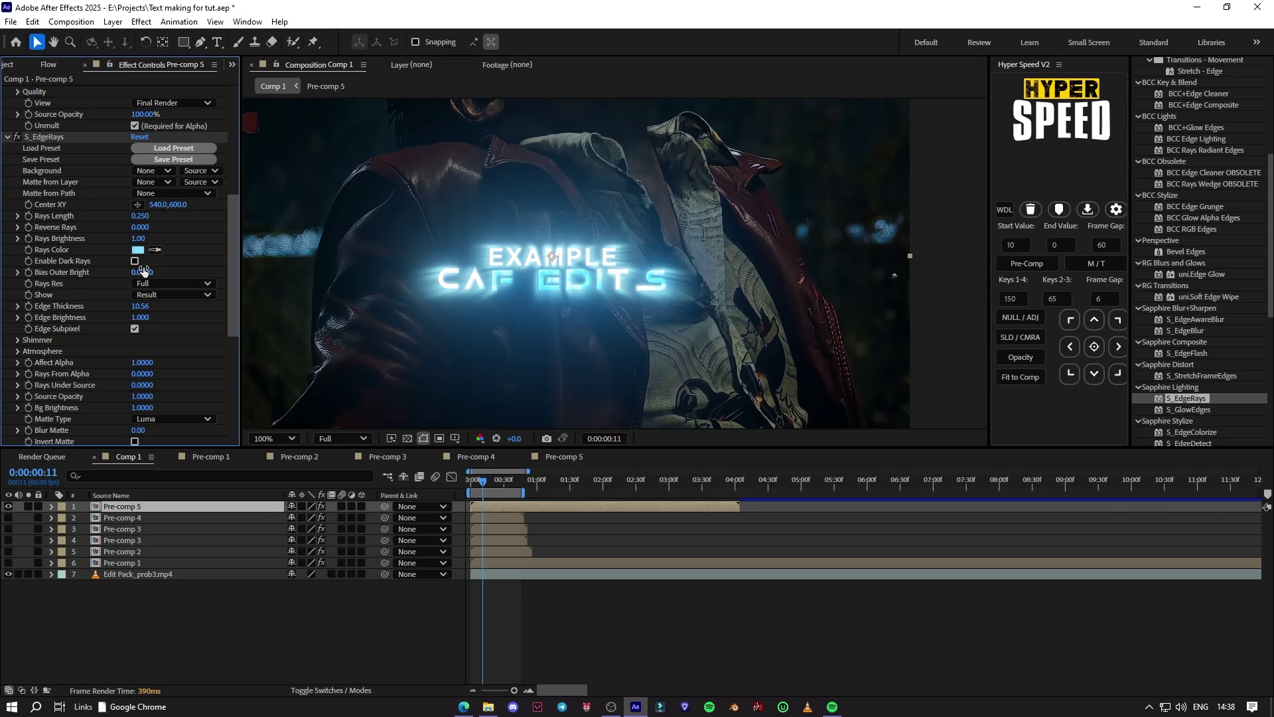
drag(138, 239, 136, 240)
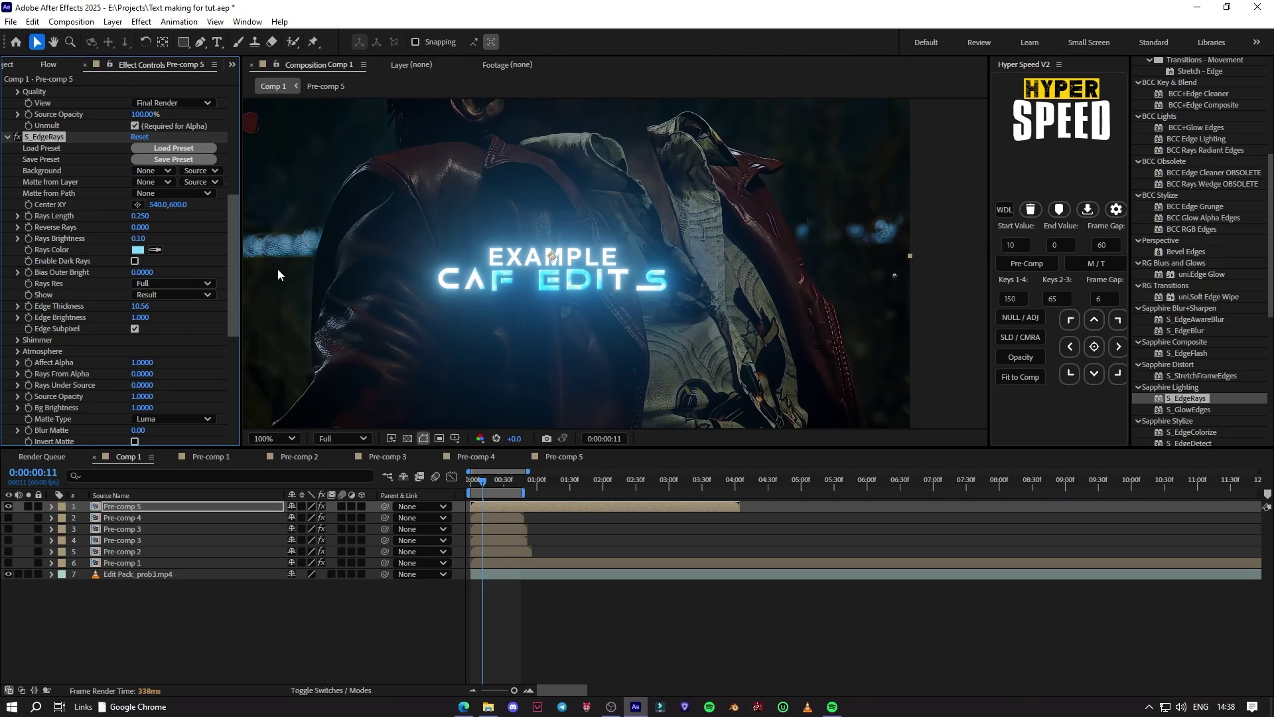
click(139, 238)
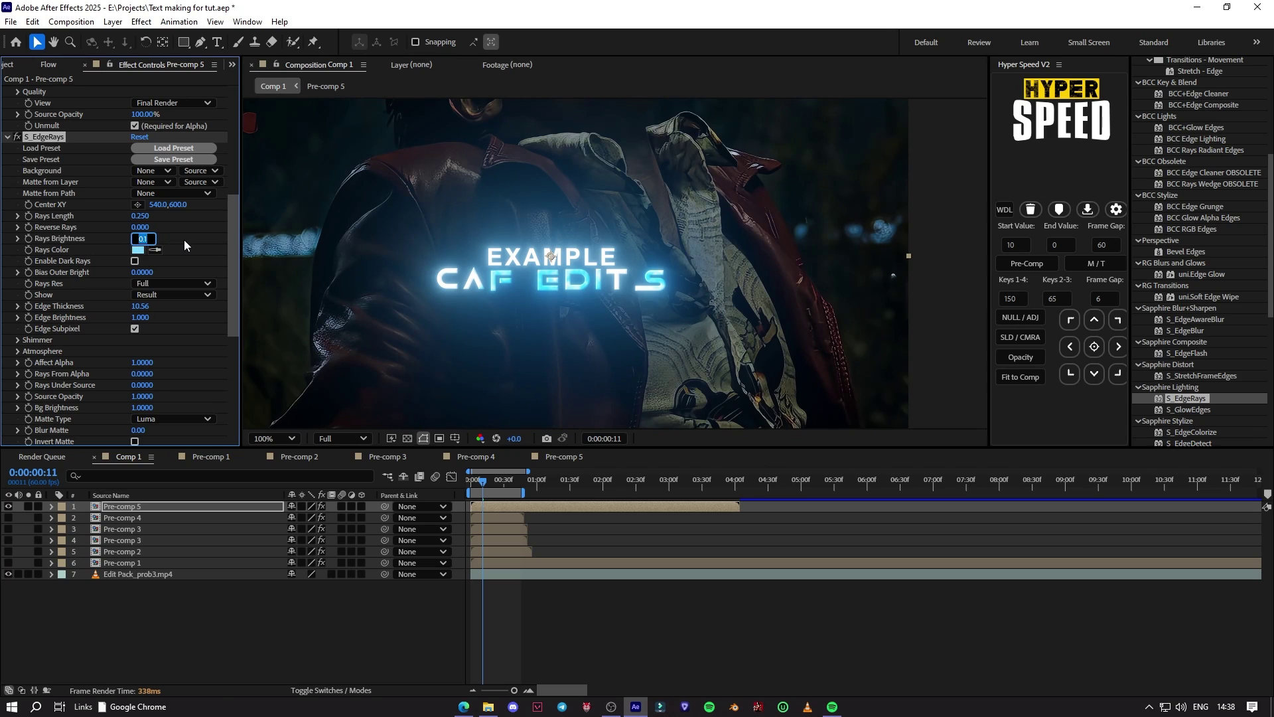
text(0.3)
key(Return)
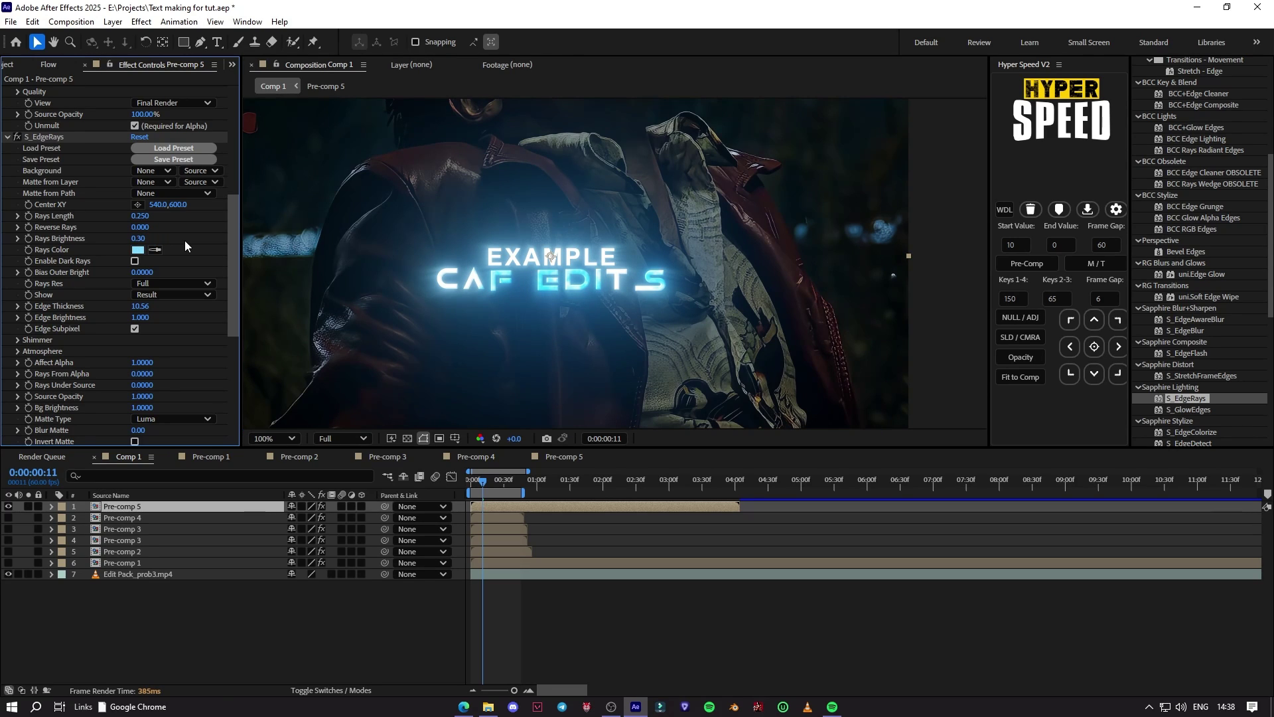
Step: Place the S_EdgeRays center point in the middle of the title, at about 544, 619
scroll(401, 269, down, 1)
scroll(401, 268, up, 1)
click(137, 205)
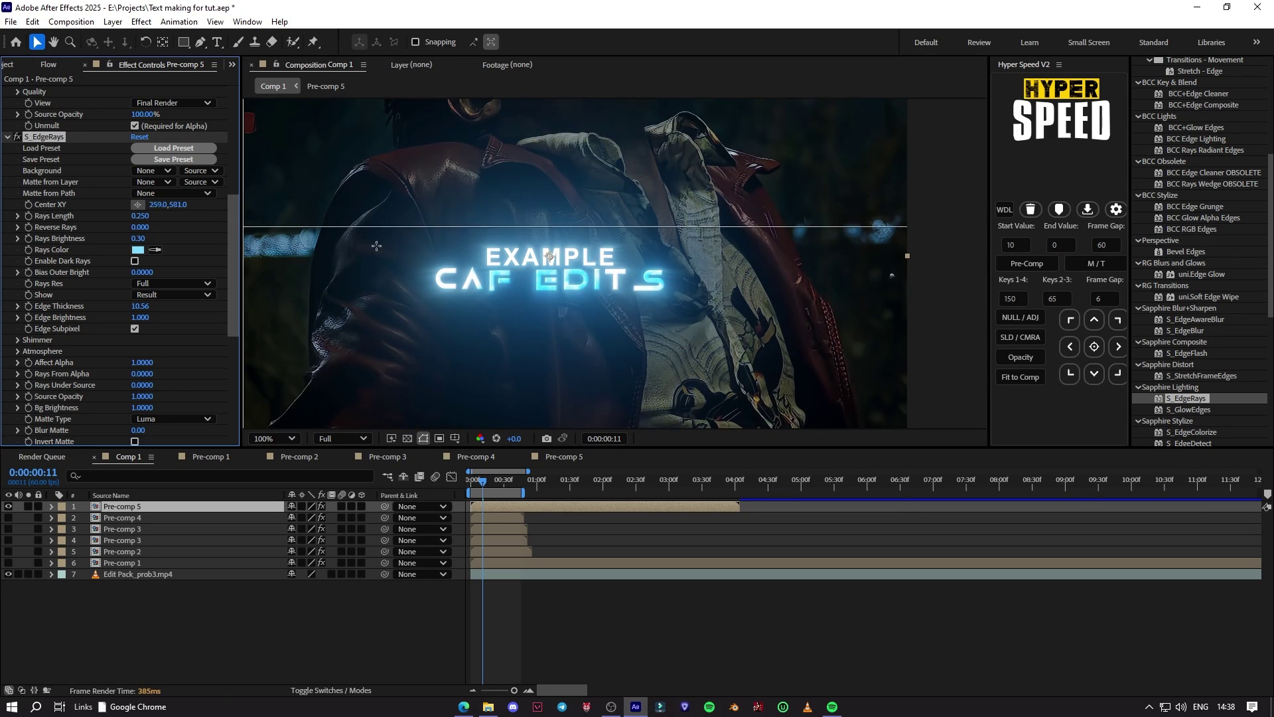
drag(376, 245, 552, 269)
Step: Set the S_EdgeRays Rays Brightness to 0.40 and raise Deep Glow's tint Mix to 100%
click(141, 238)
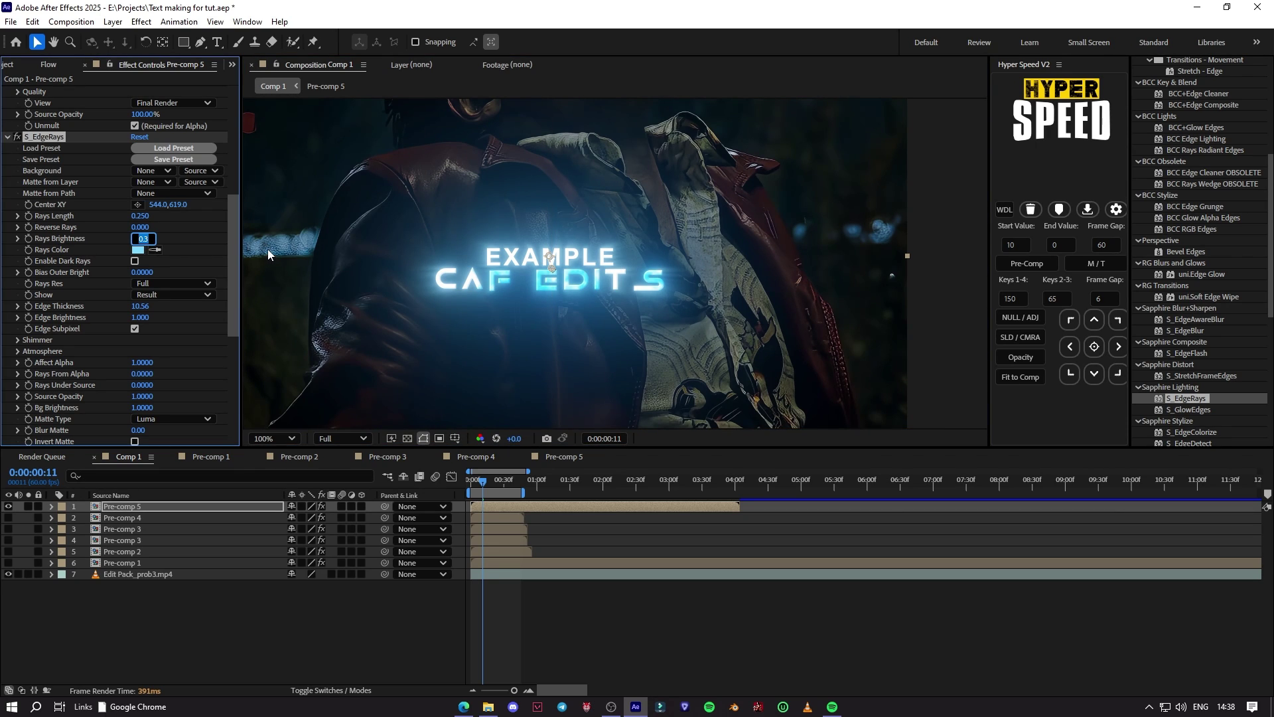
text(0.4)
key(Return)
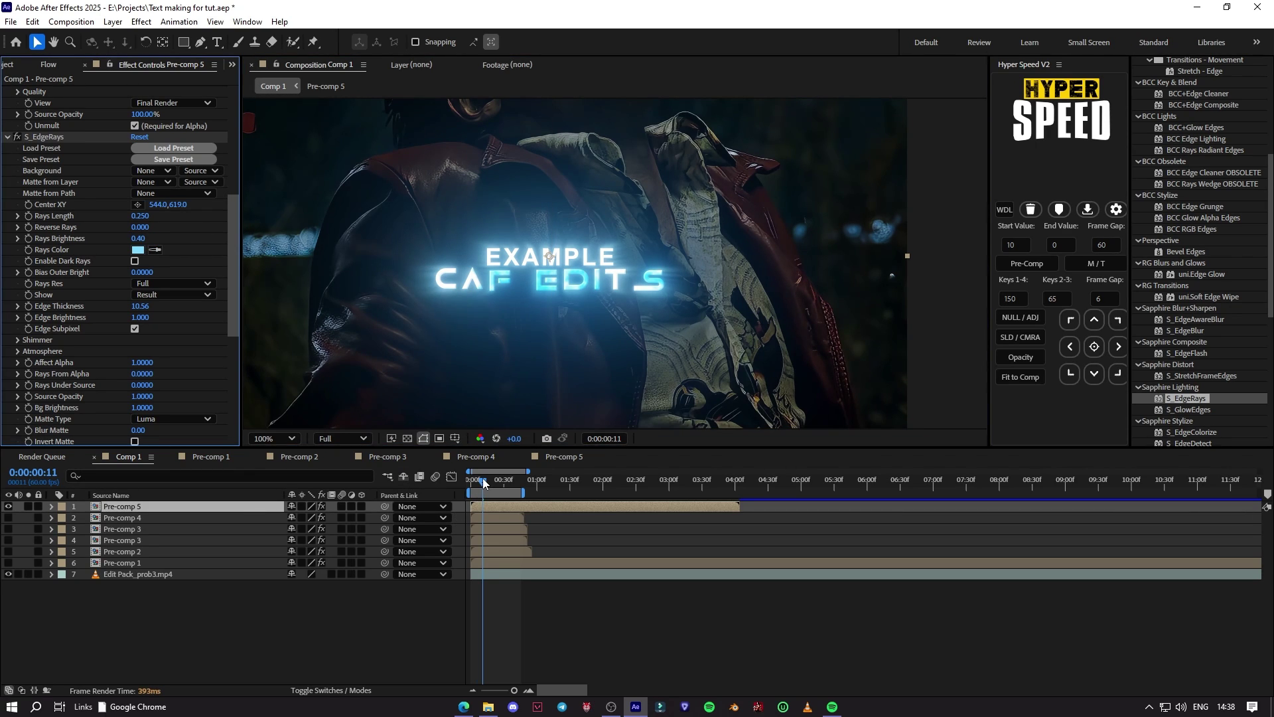
scroll(195, 281, up, 5)
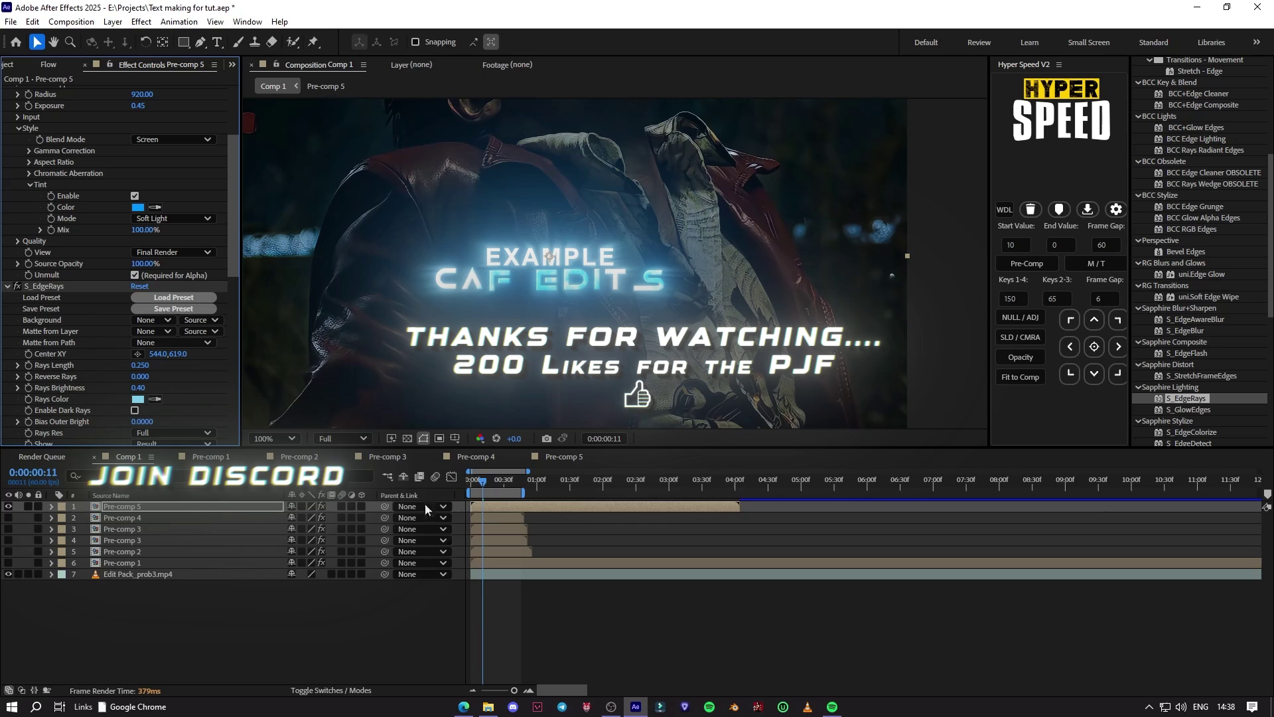